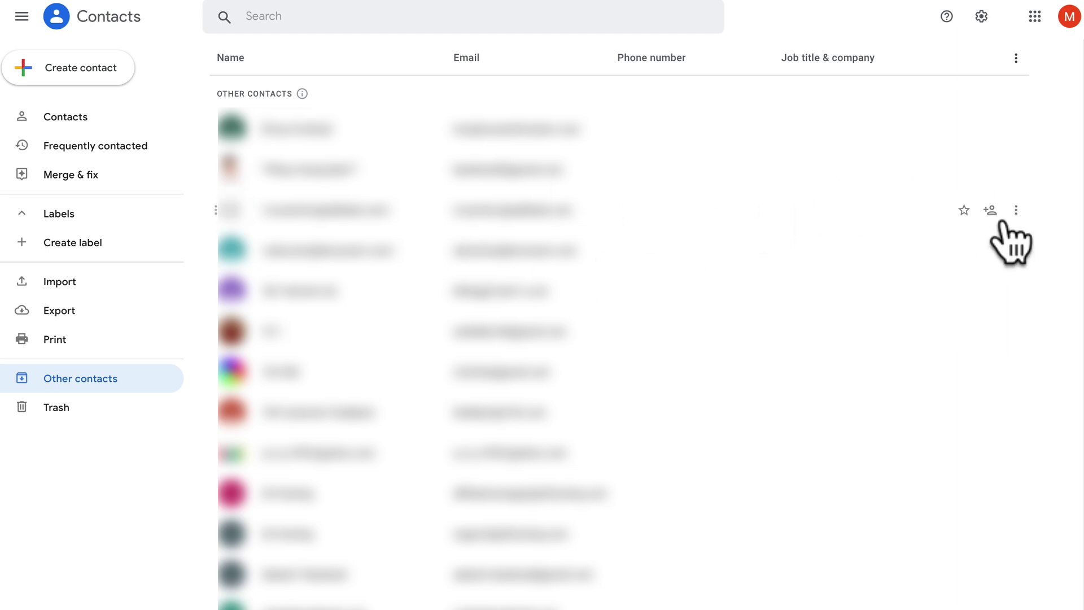
mouse_move(979, 170)
mouse_move(1016, 134)
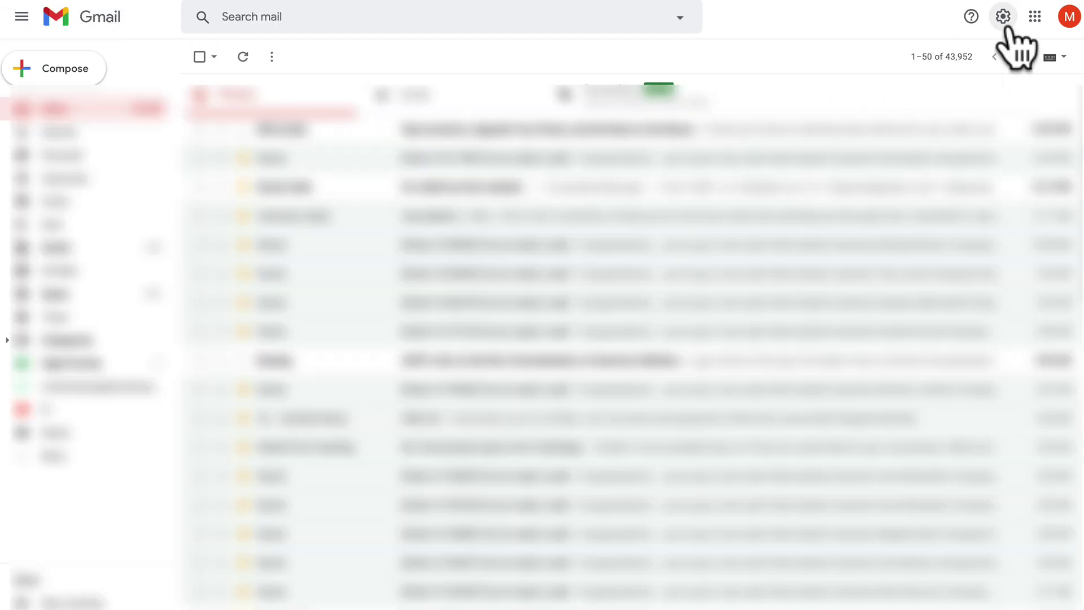
Switch to Gmail and open the Signature section of the general settings.
left_click(1003, 23)
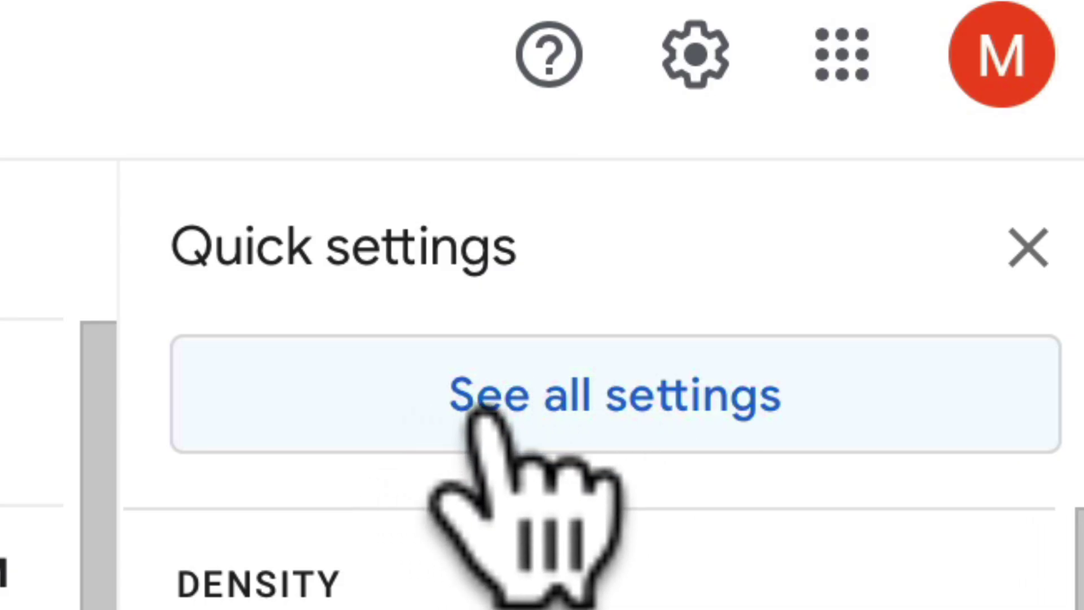
left_click(674, 412)
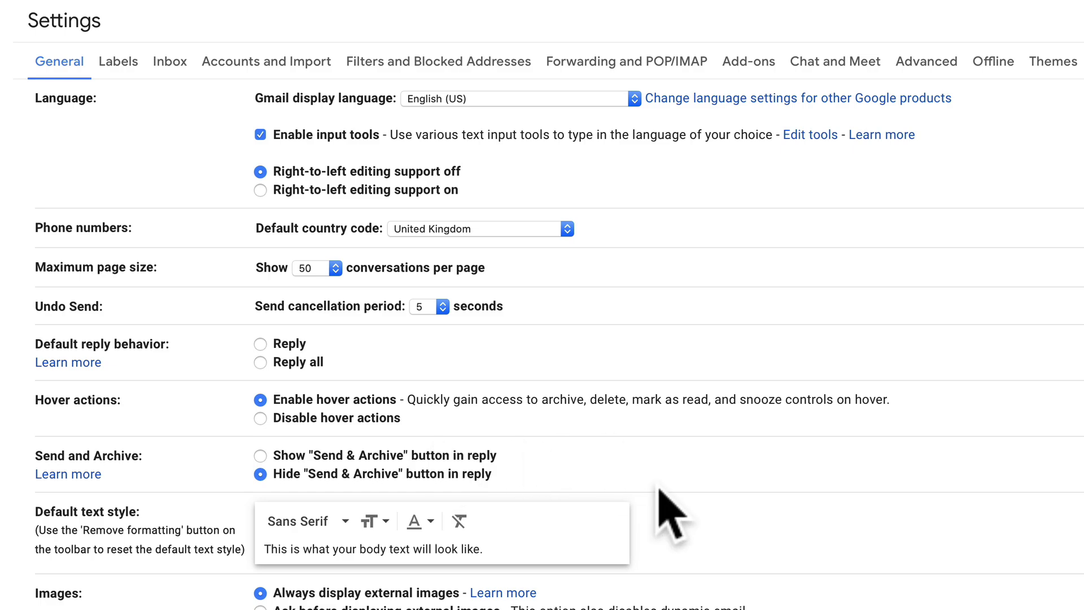
scroll(663, 496, "down", 5)
scroll(661, 497, "down", 10)
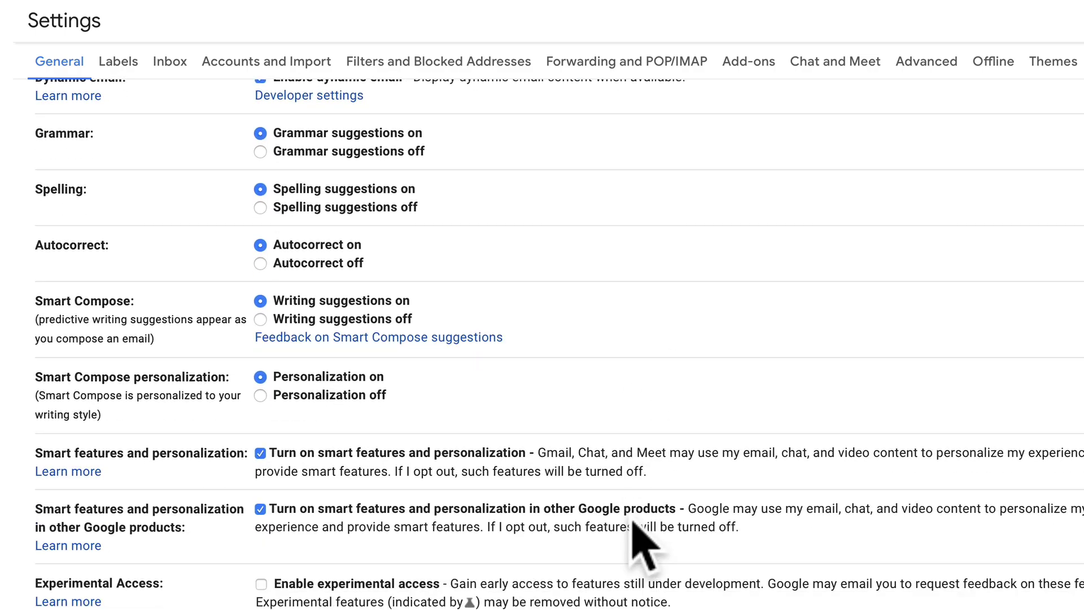
scroll(637, 522, "down", 11)
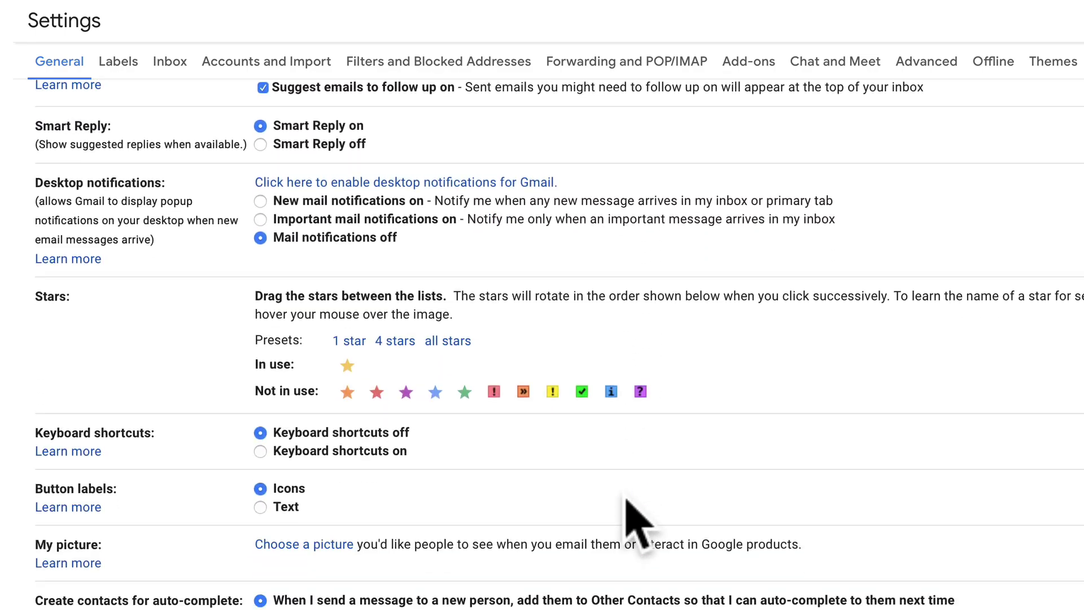
scroll(649, 559, "down", 3)
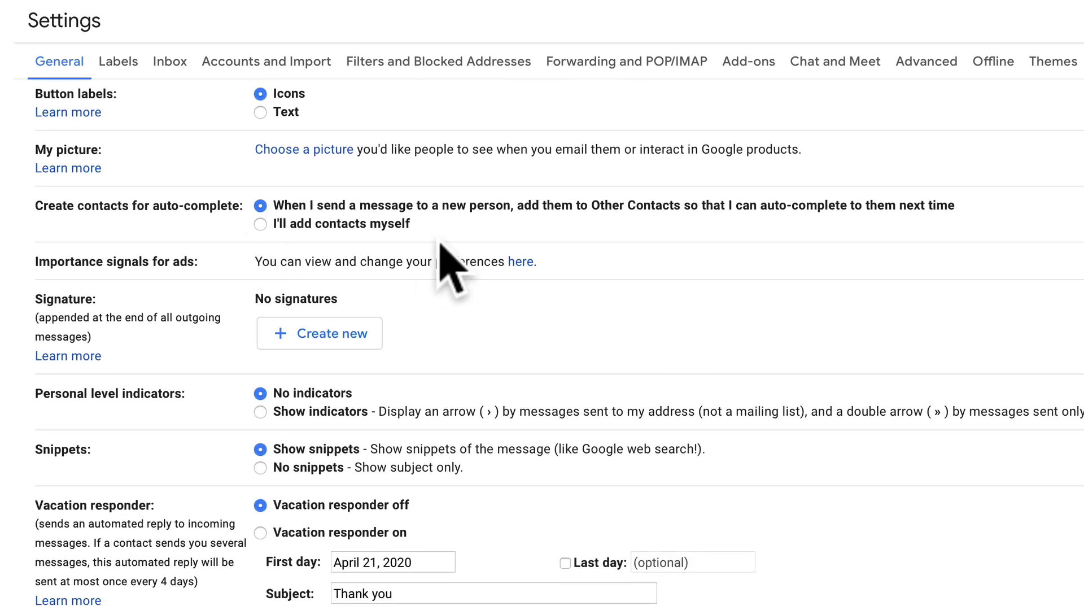
scroll(508, 257, "up", 2)
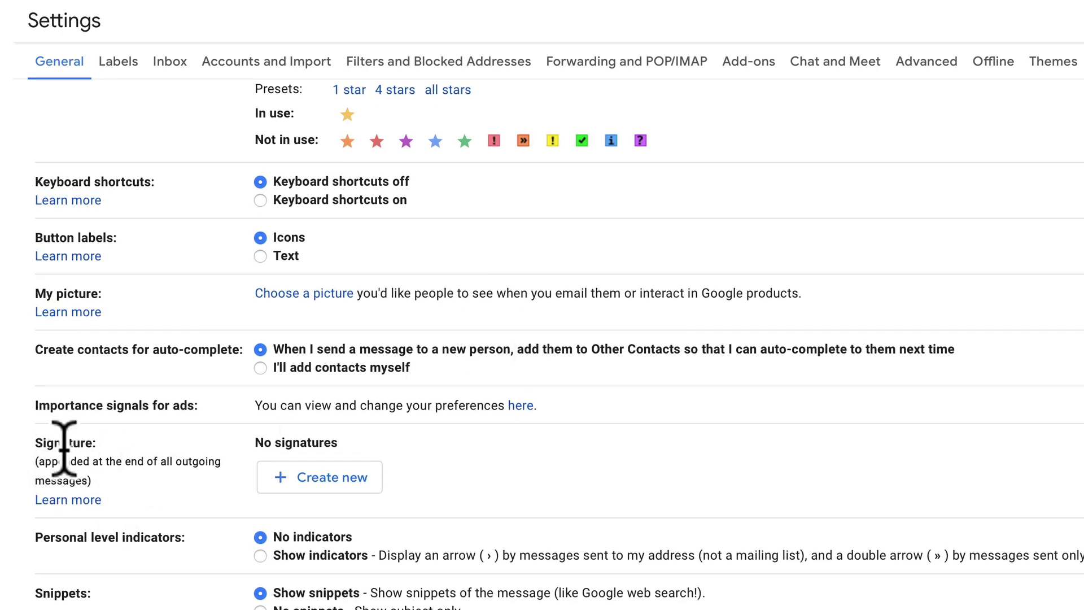
Create a new email signature named "Landing Page".
left_click(298, 479)
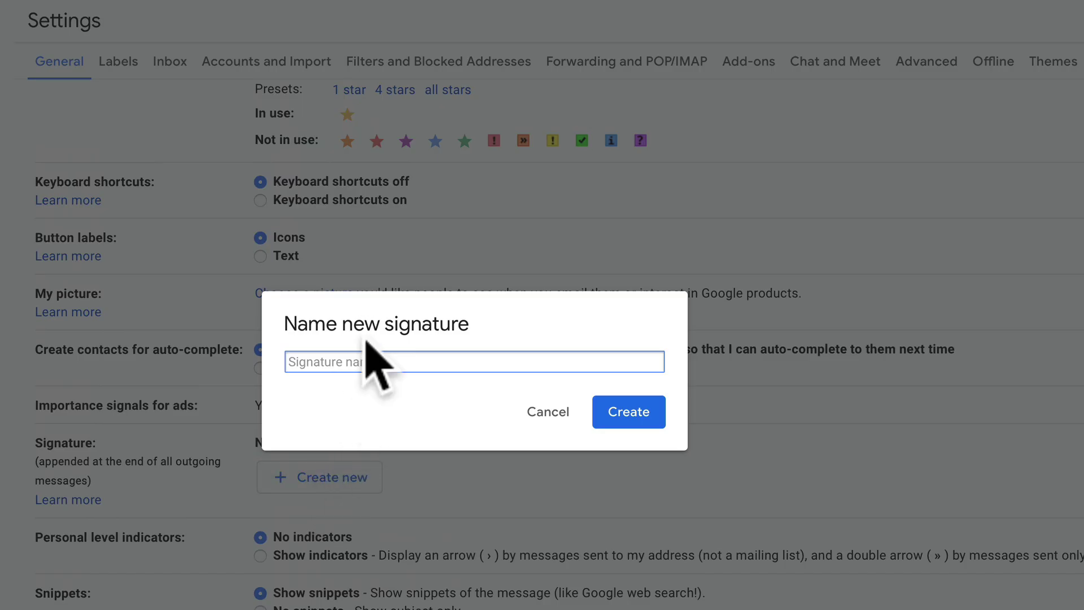
type("Landing Page")
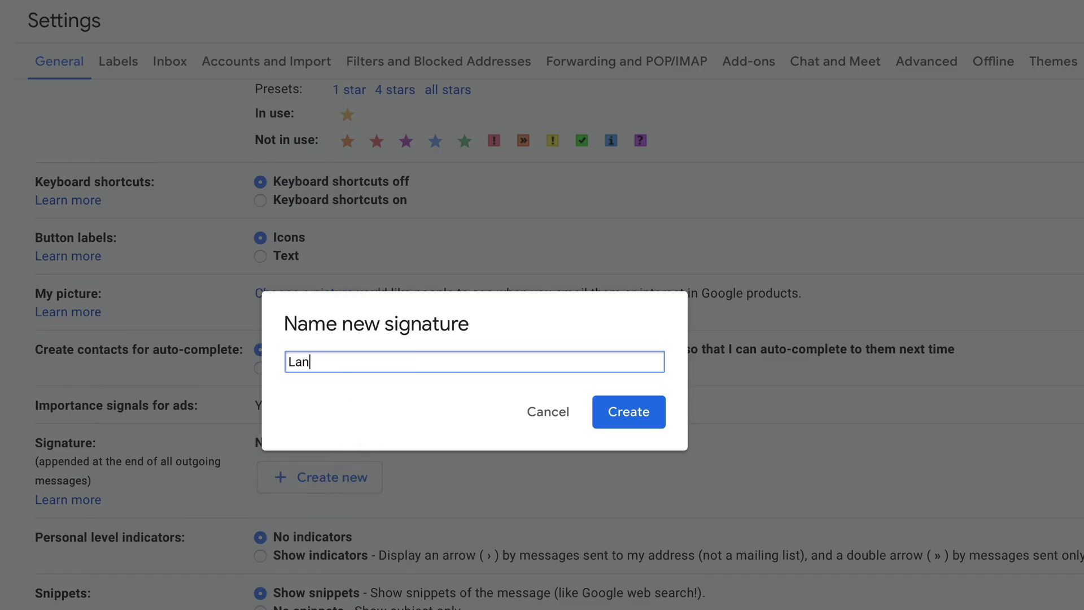
left_click(641, 414)
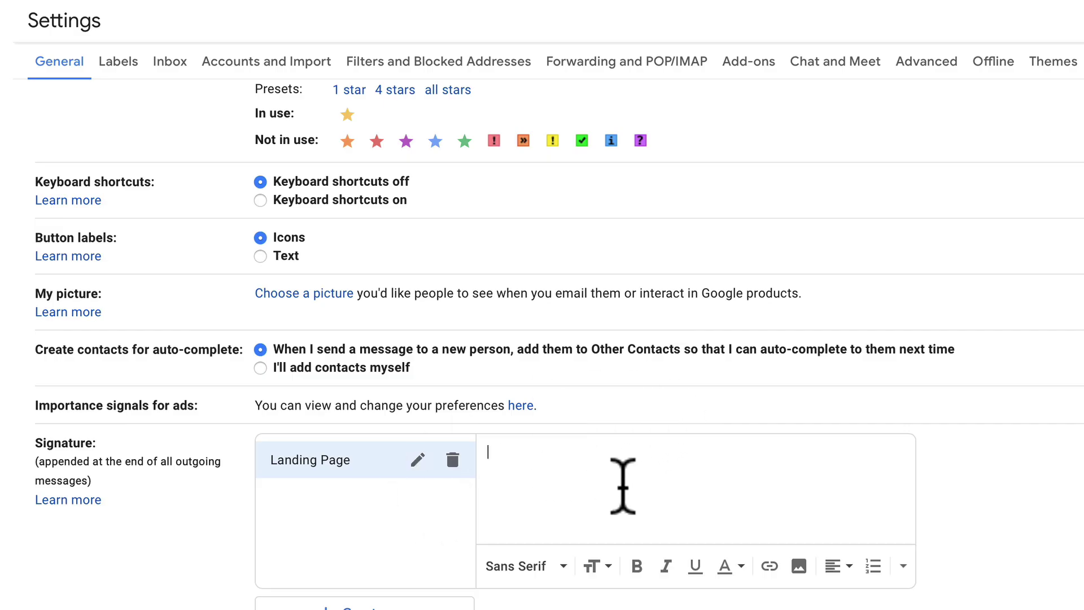
scroll(609, 485, "down", 1)
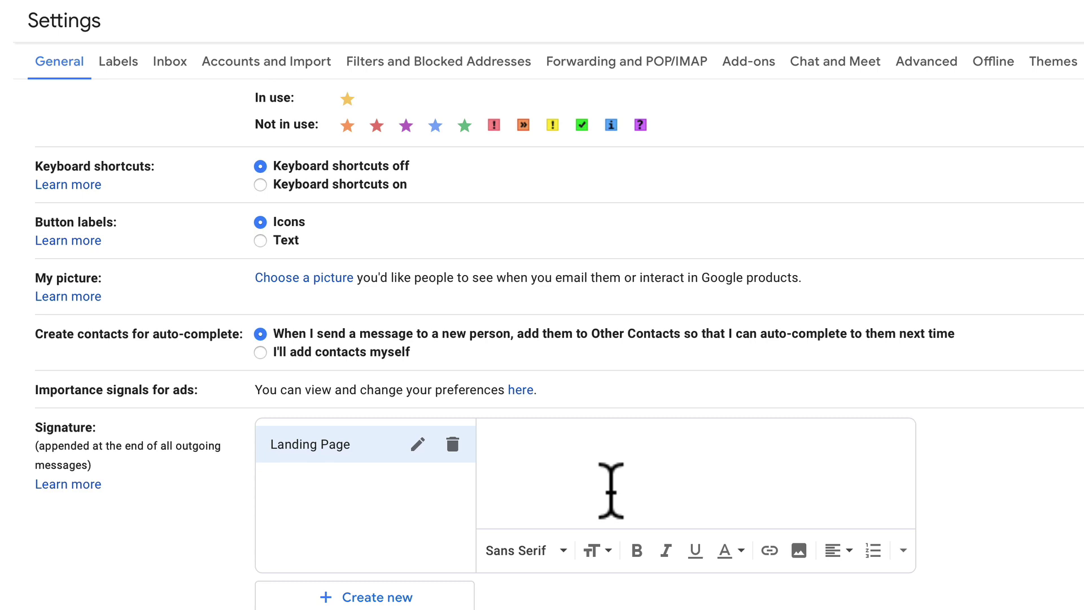
Begin the signature text with "P.S. Don't forget to check out my new free cheetsheet".
type("P.S>")
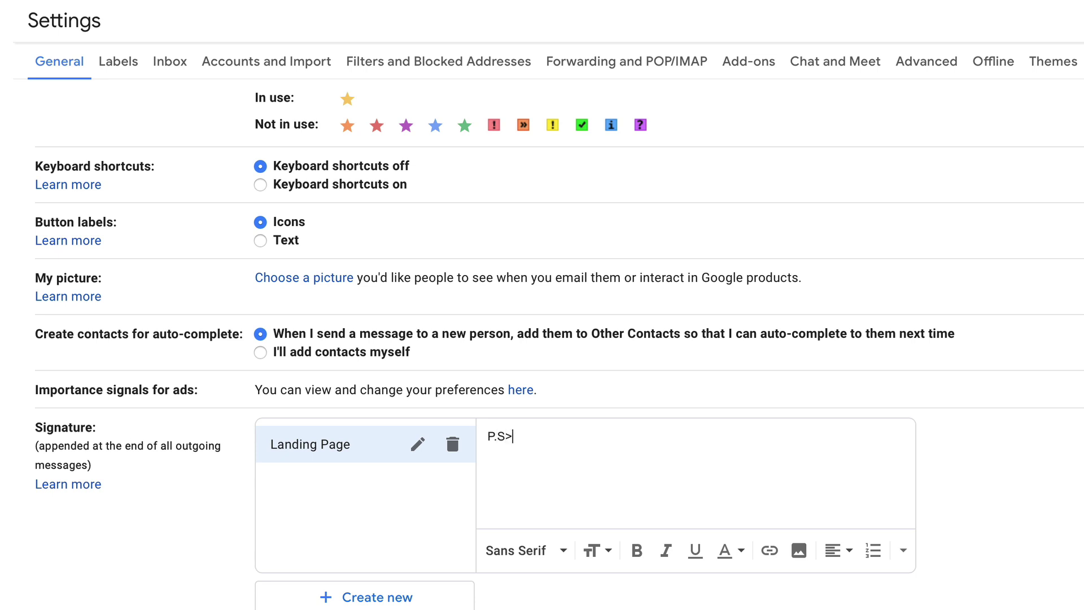
key("BackSpace")
type(". Don't forget to check out my ")
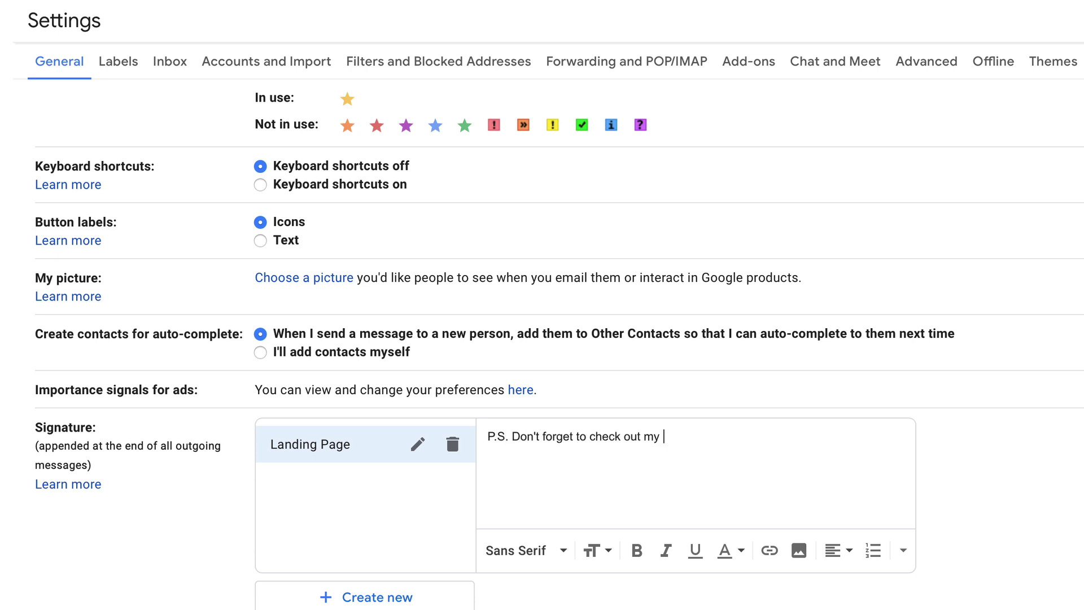
type("new free cheetshet")
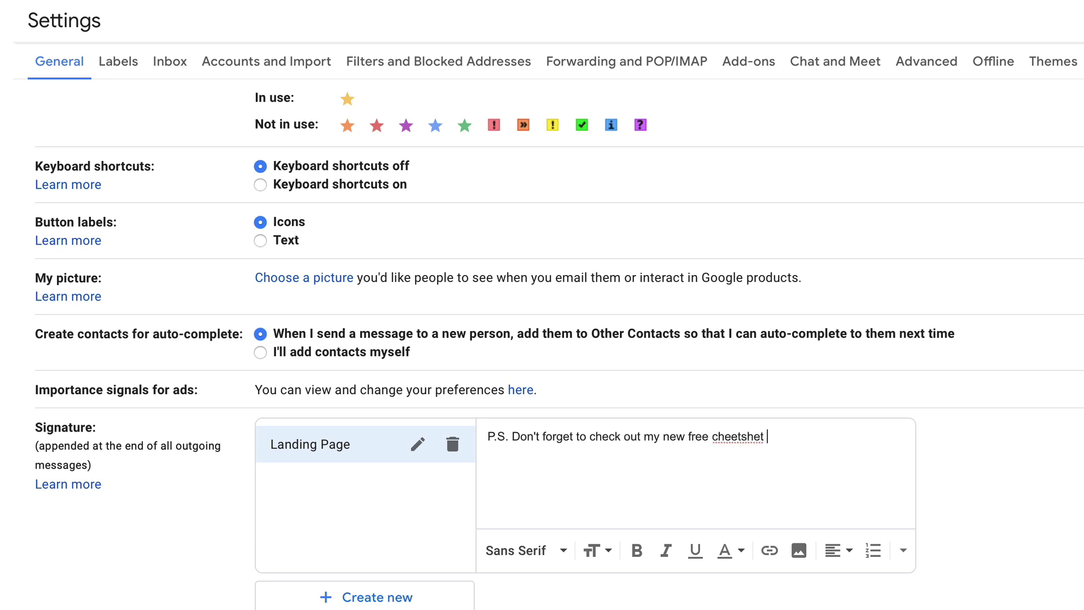
key("BackSpace")
key("BackSpace")
type("eet")
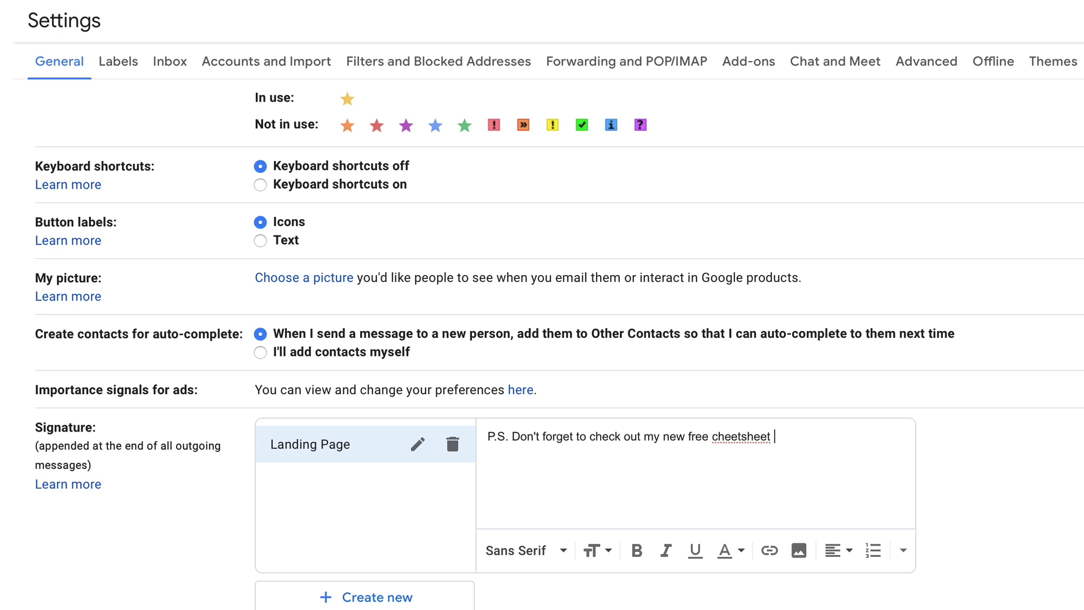
Correct the misspelled word in the signature to the suggested spelling "cheatsheet".
right_click(746, 436)
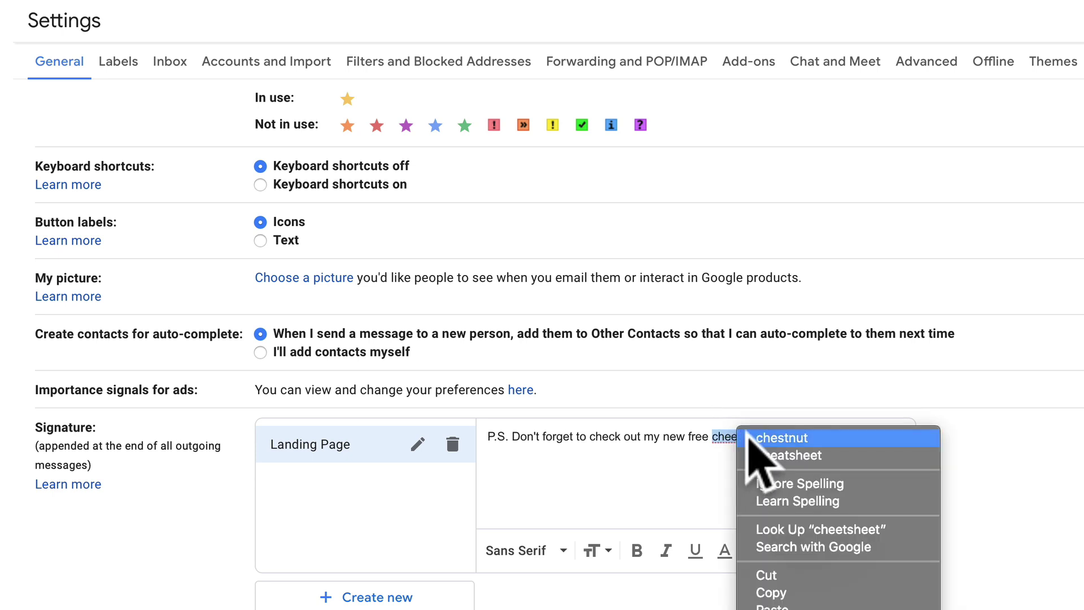
left_click(729, 462)
right_click(742, 434)
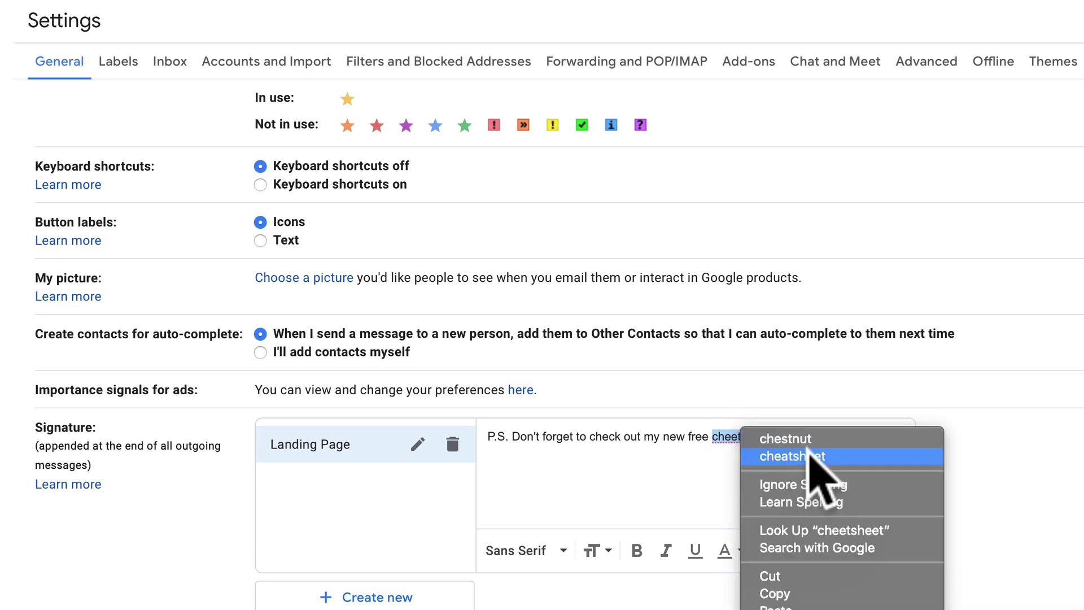
left_click(849, 455)
left_click(813, 437)
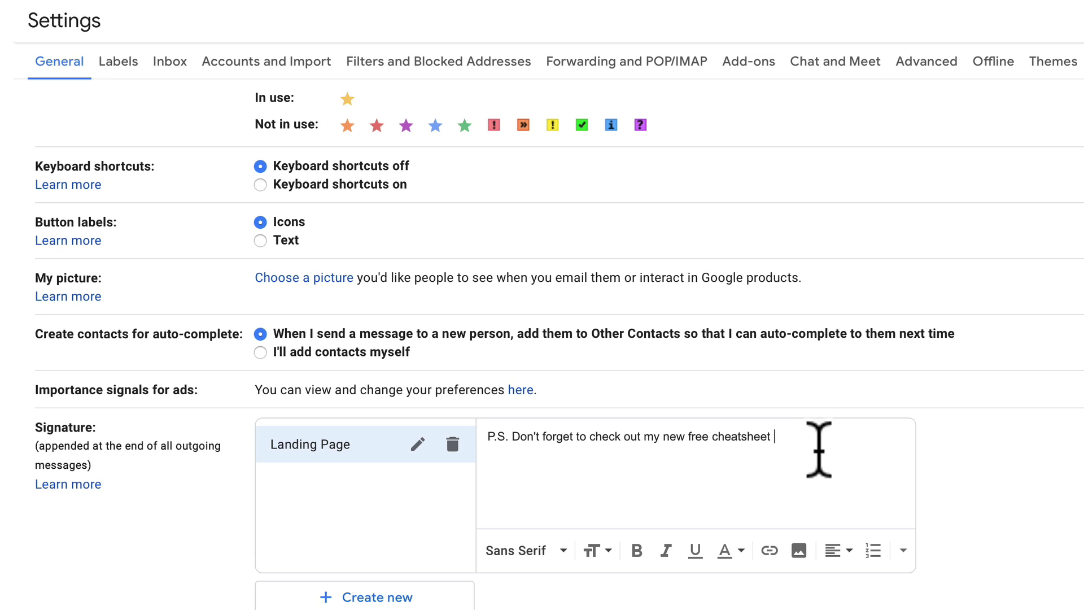
type("on how to dr")
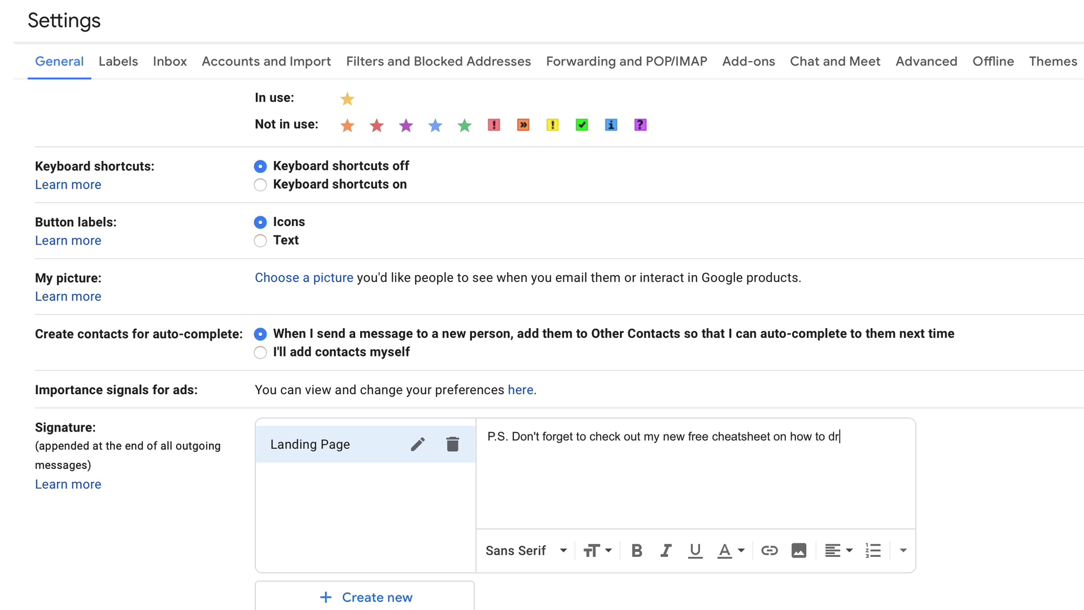
type("ive organic traffic to yo")
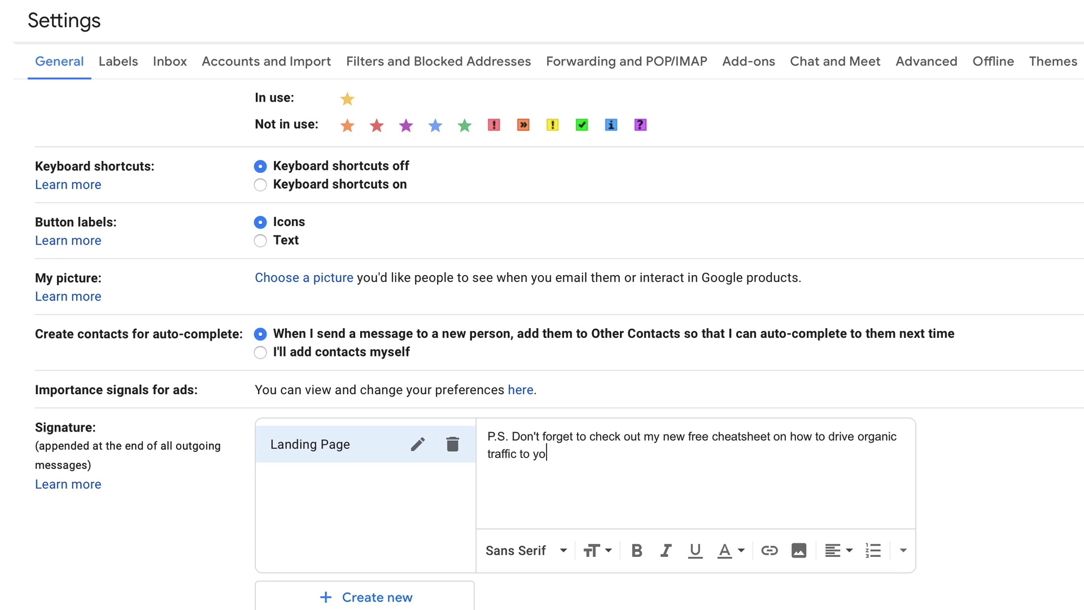
type("ur website https://")
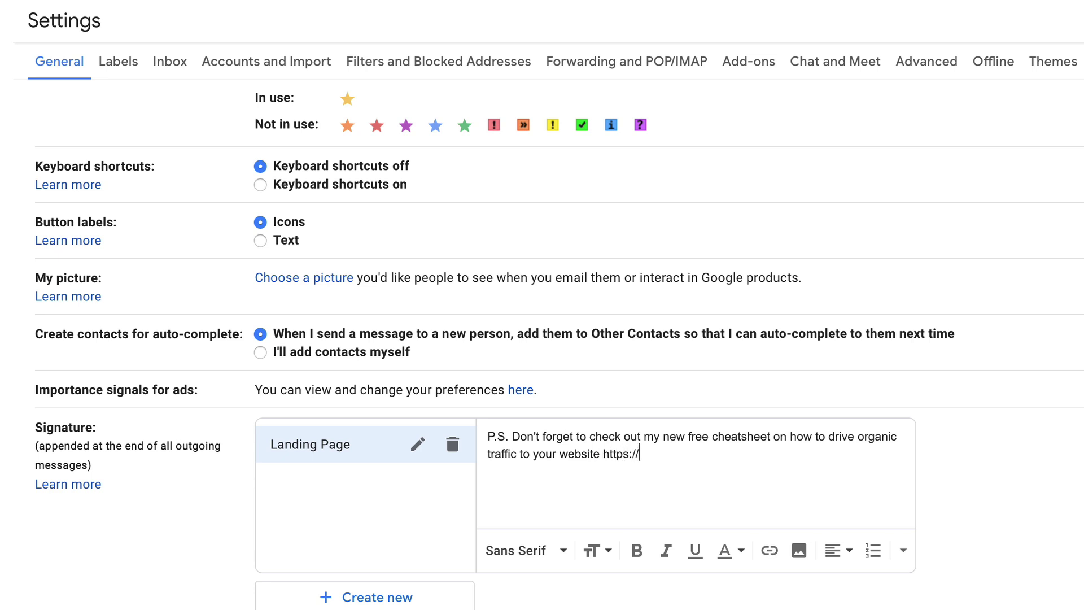
type("landingpage.com")
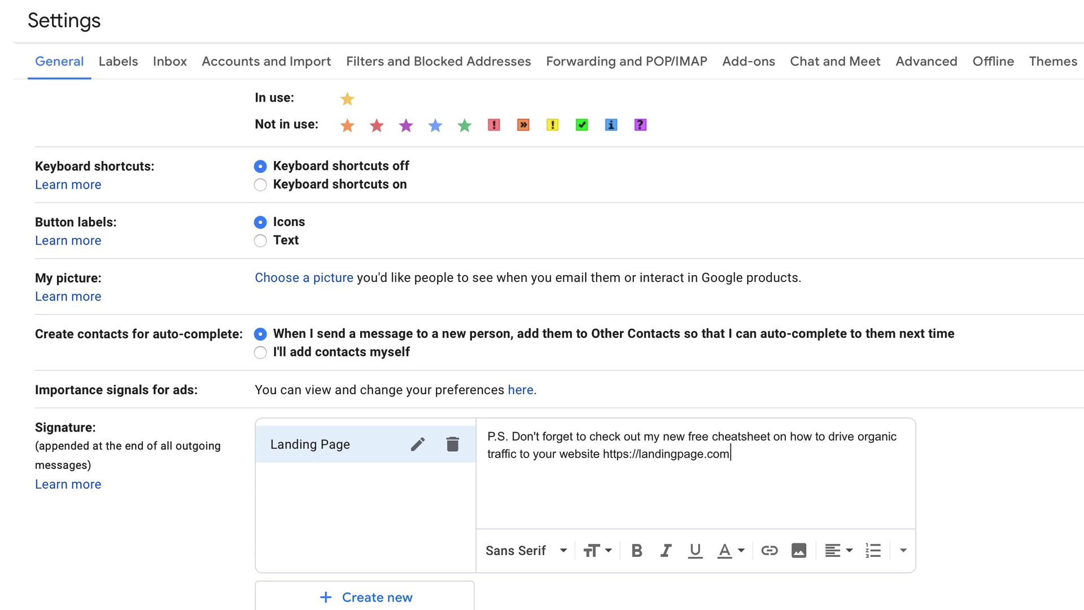
type("/yourURL")
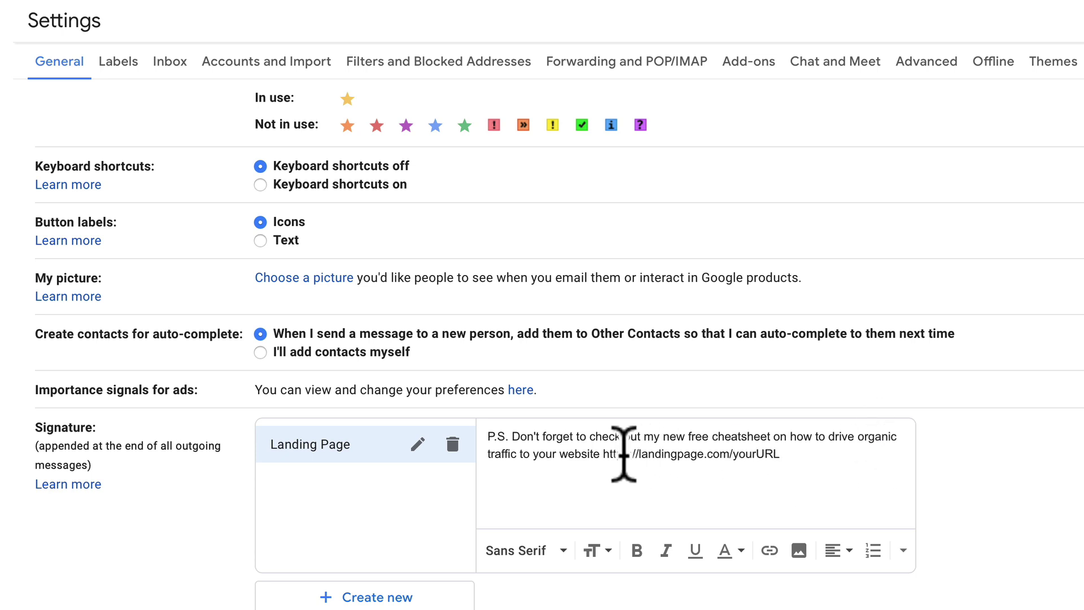
left_click_drag(603, 455, 782, 456)
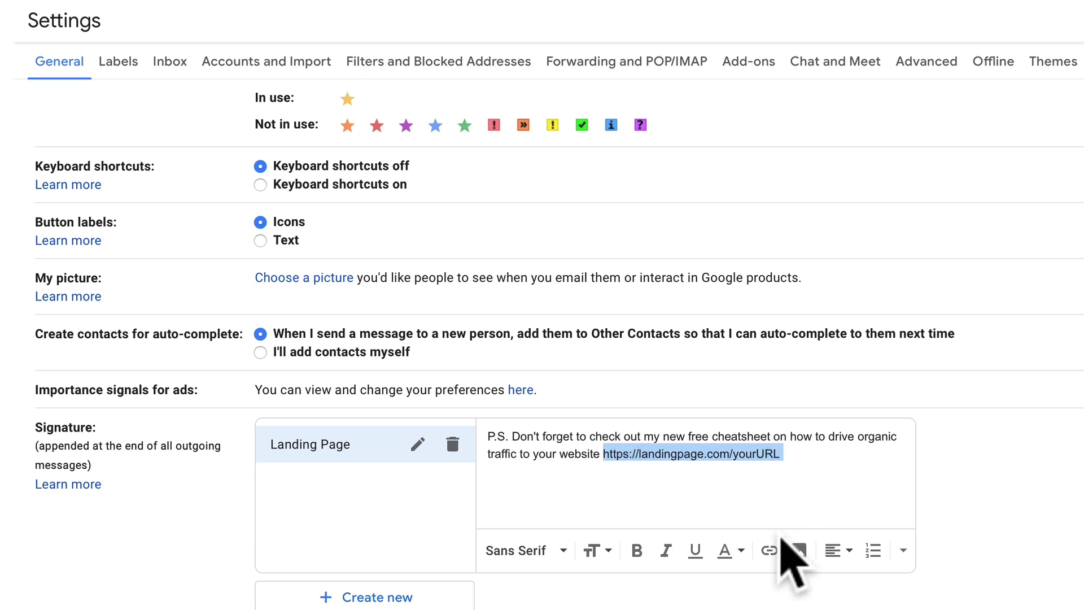
left_click(769, 550)
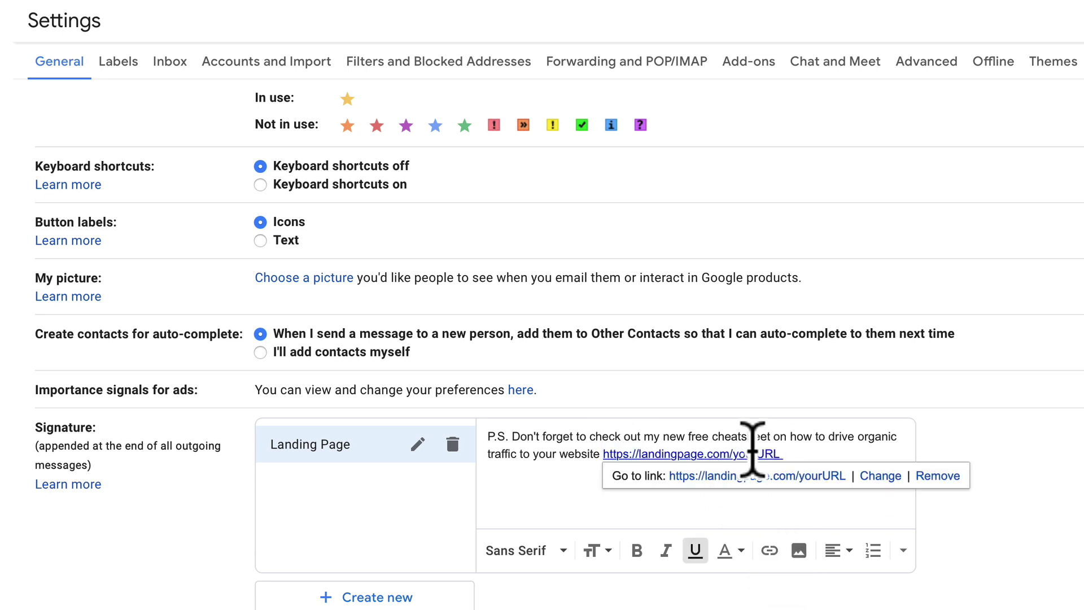
left_click(810, 454)
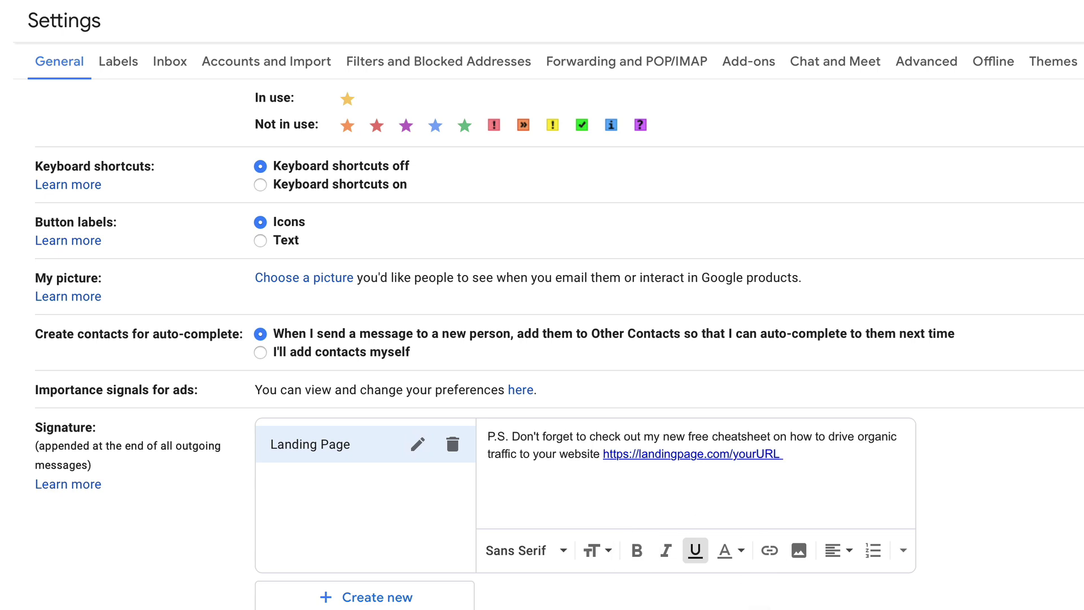
Delete the "Landing Page" signature and confirm its removal.
scroll(542, 339, "down", 1)
scroll(745, 316, "up", 2)
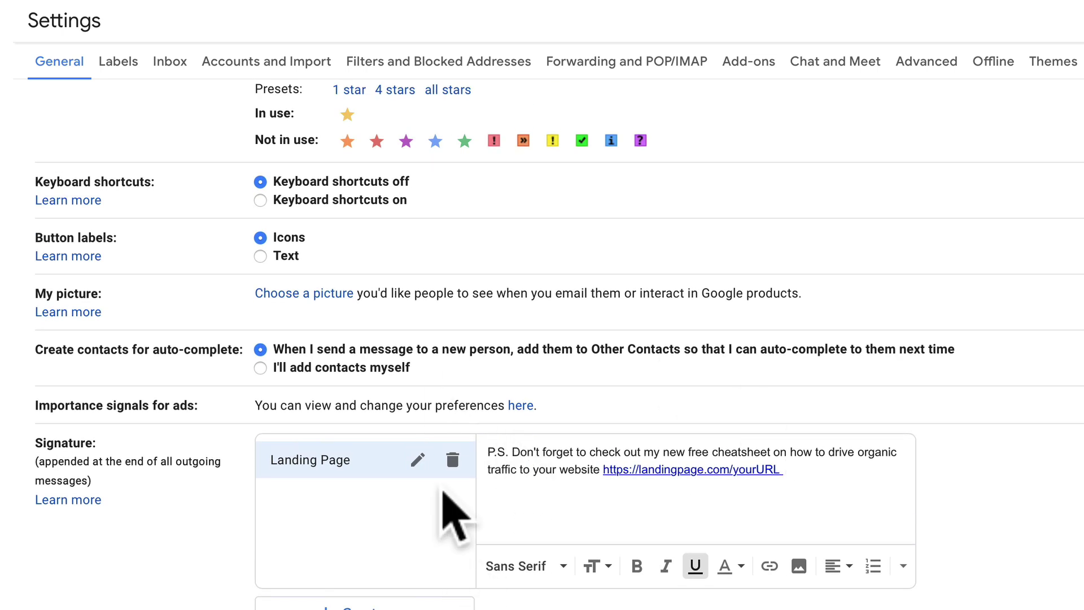
left_click(453, 459)
left_click(632, 409)
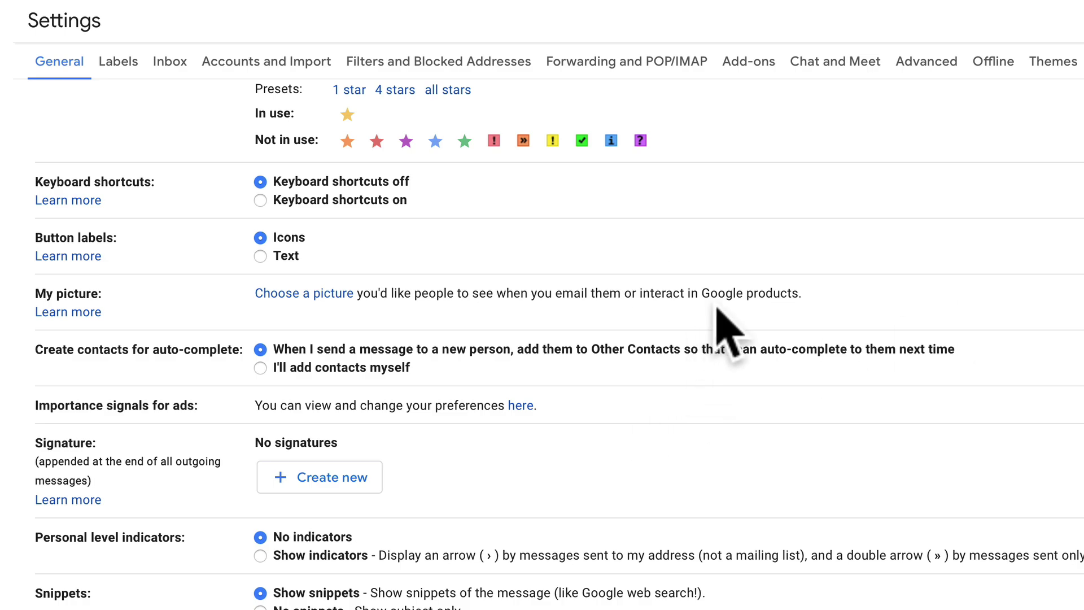
scroll(720, 325, "up", 20)
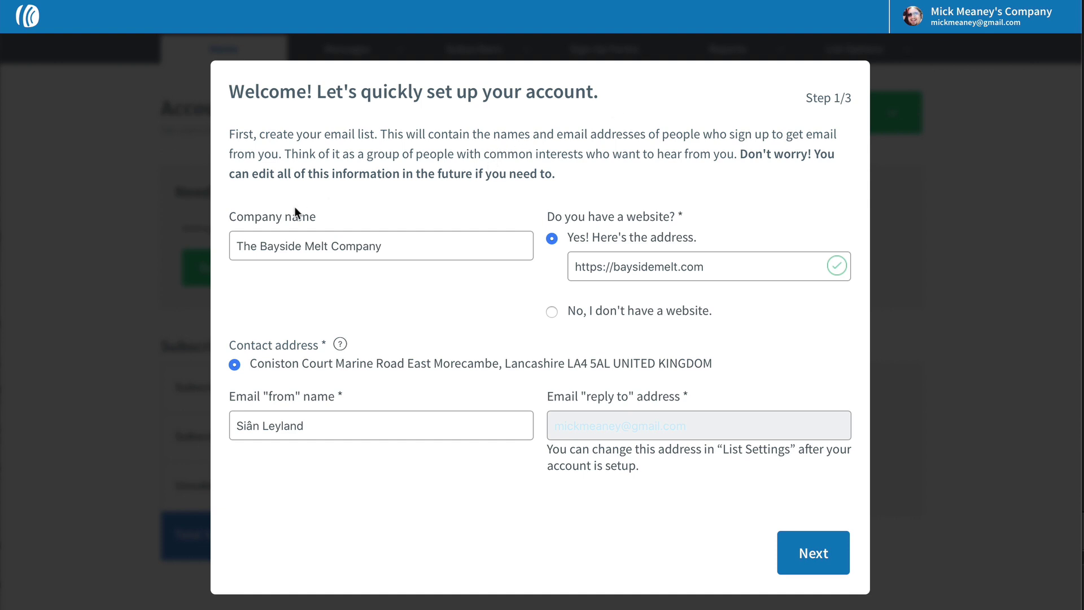
Switch to the AWeber account setup and accept the prefilled company details, the list name "Bayside Melt" and its description.
left_click(267, 217)
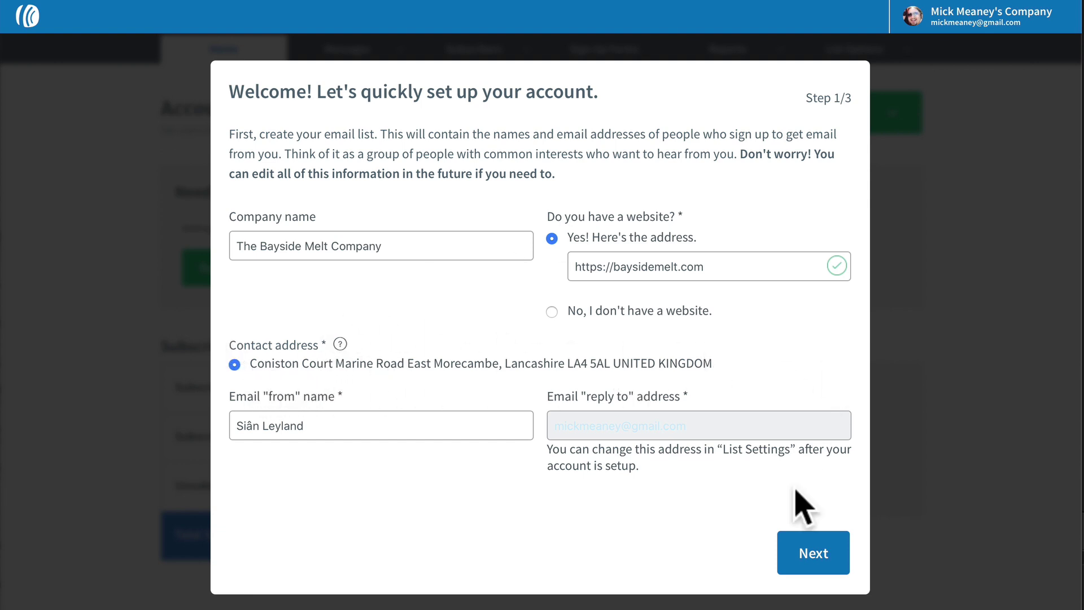
left_click(809, 556)
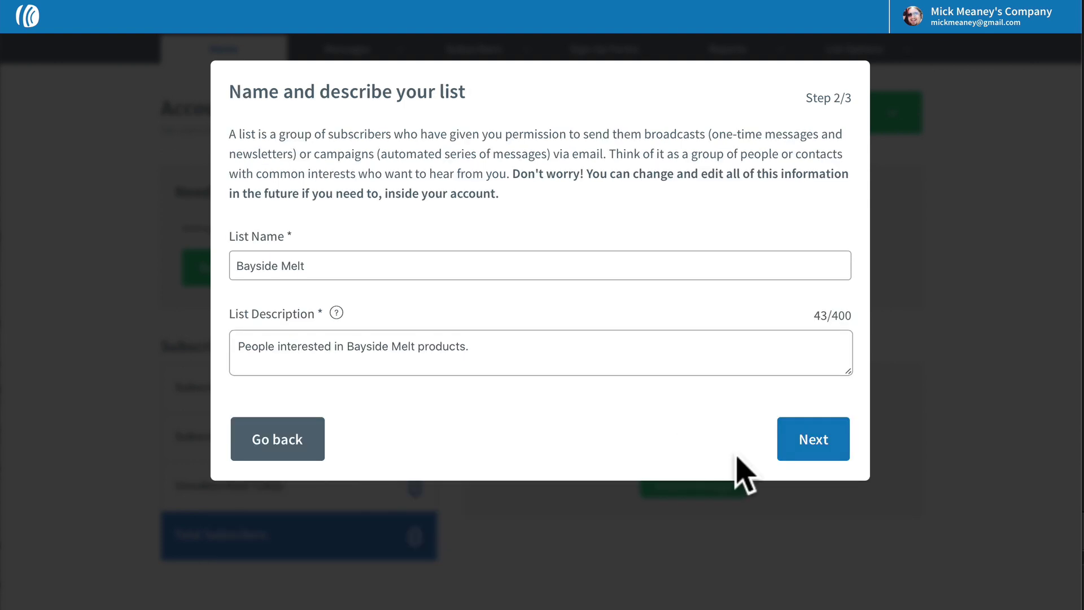
left_click(315, 262)
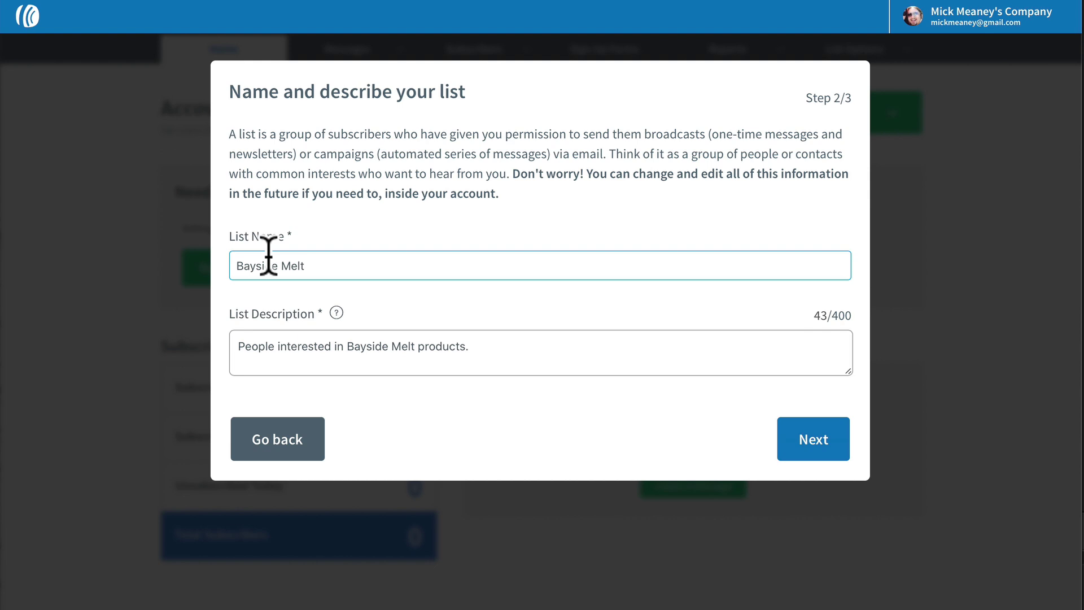
left_click(263, 343)
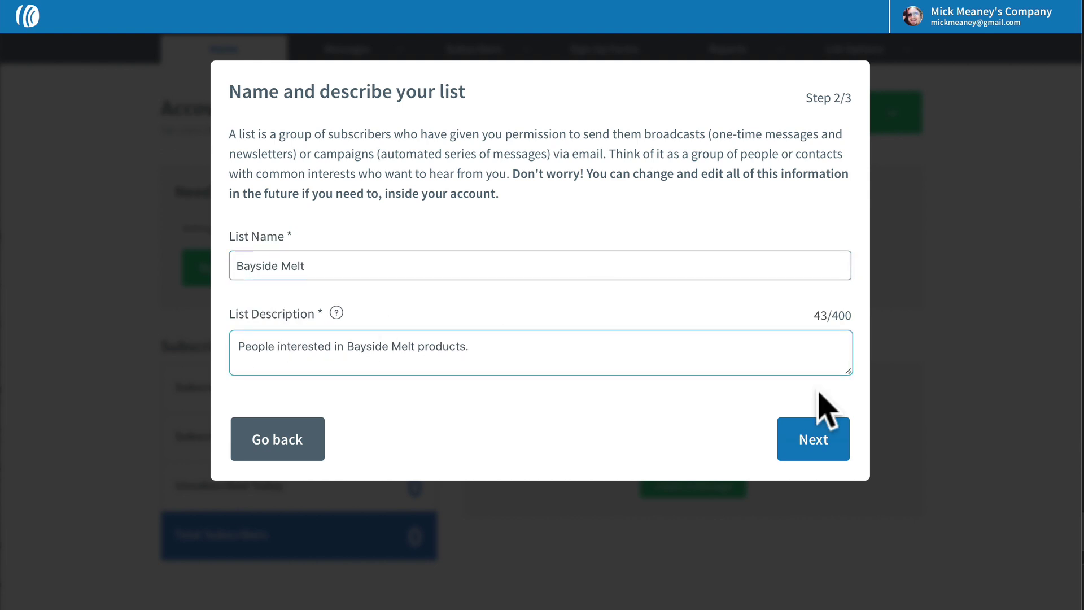
left_click(827, 443)
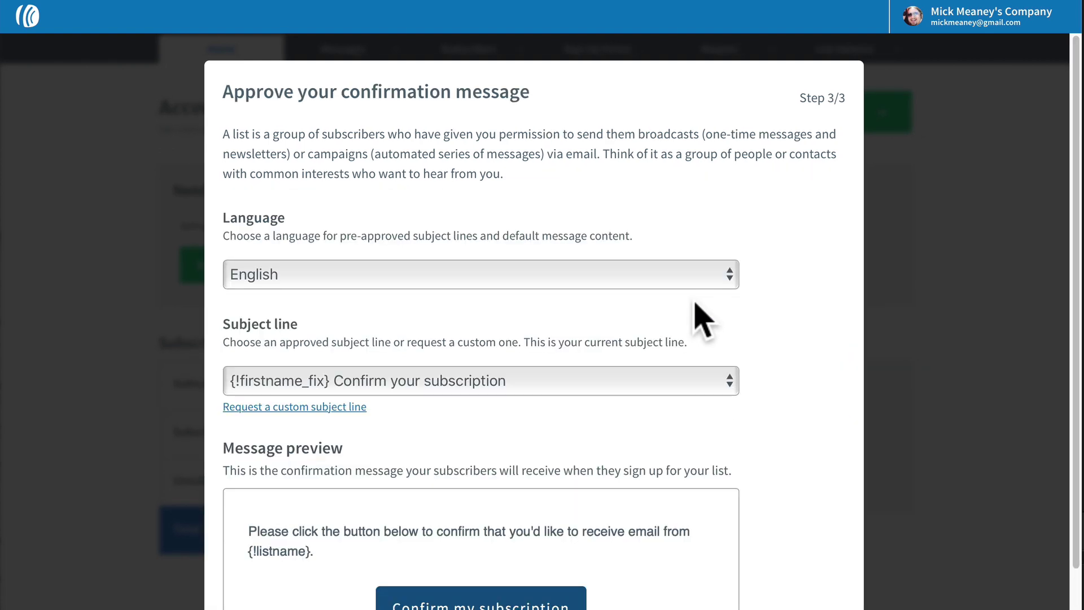
Review the approved subject lines for the confirmation message, keeping "{!firstname_fix} Confirm your subscription".
scroll(489, 339, "down", 3)
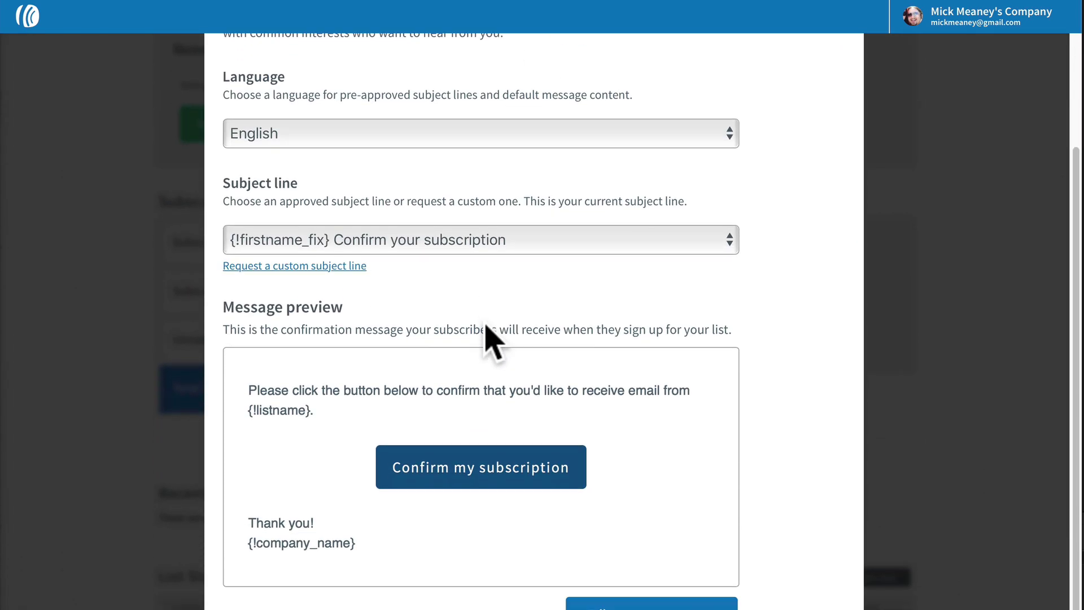
scroll(489, 339, "down", 1)
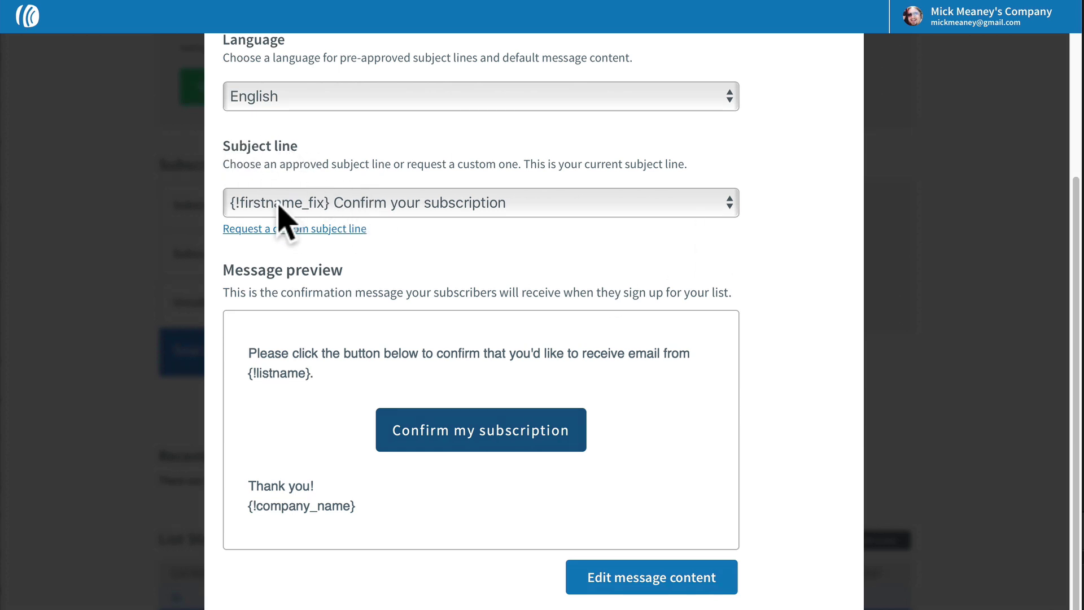
left_click(350, 202)
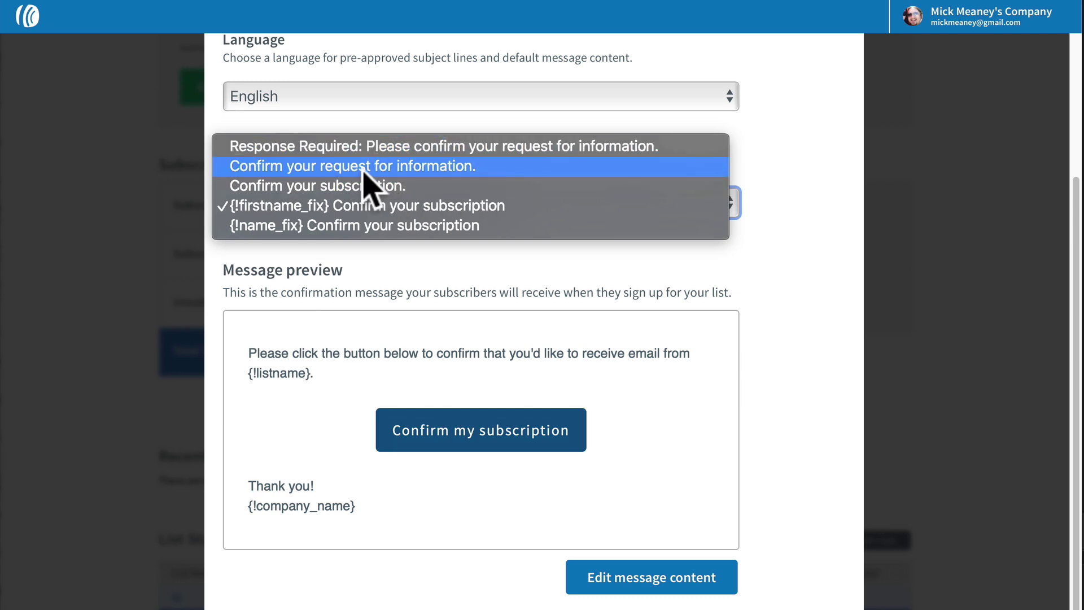
left_click(764, 175)
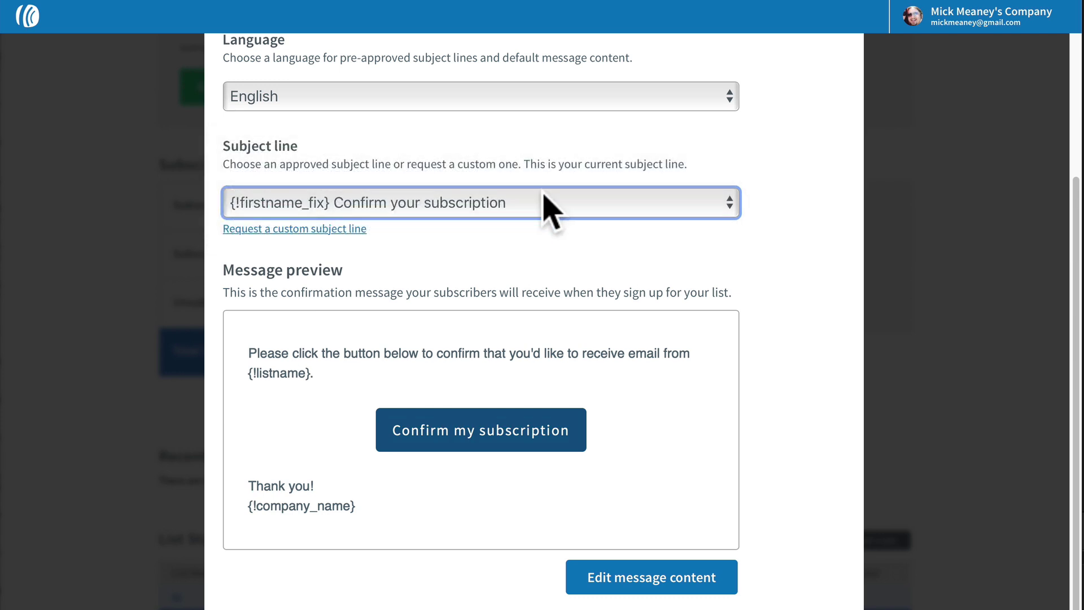
left_click(270, 205)
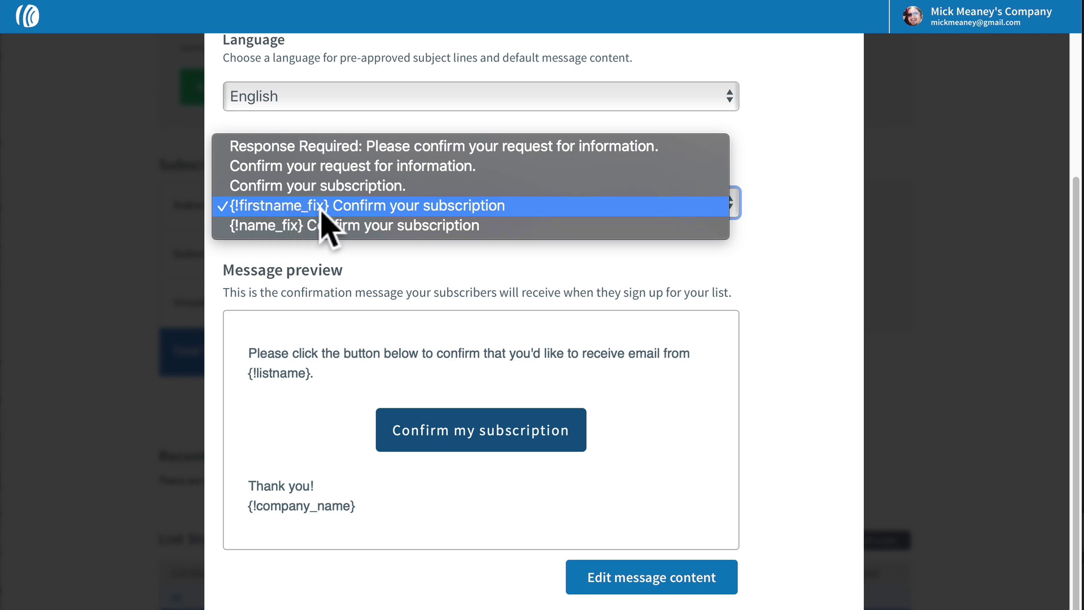
left_click(793, 209)
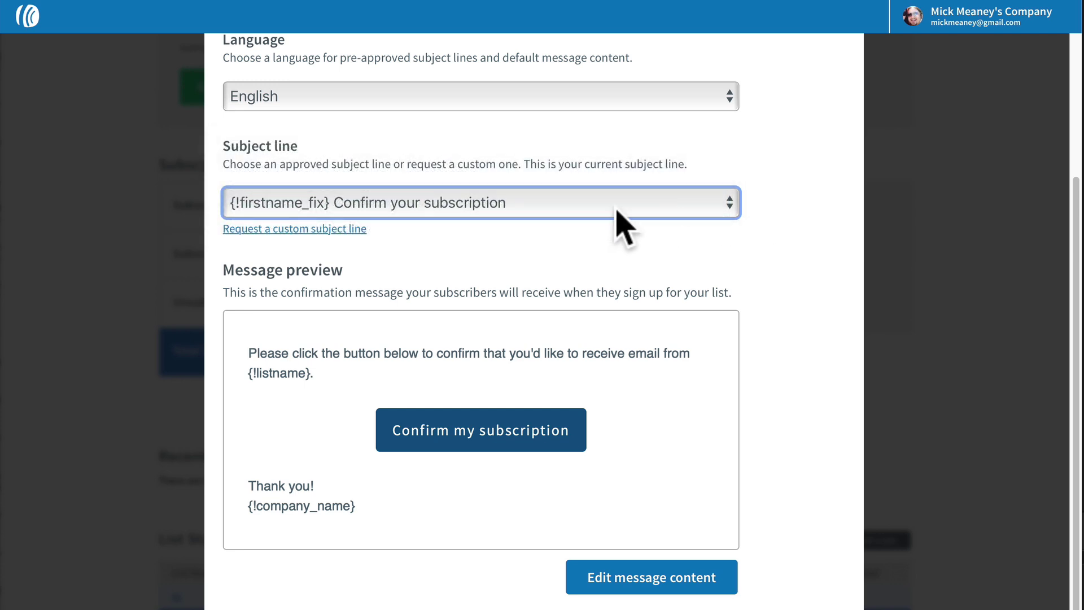
left_click(285, 206)
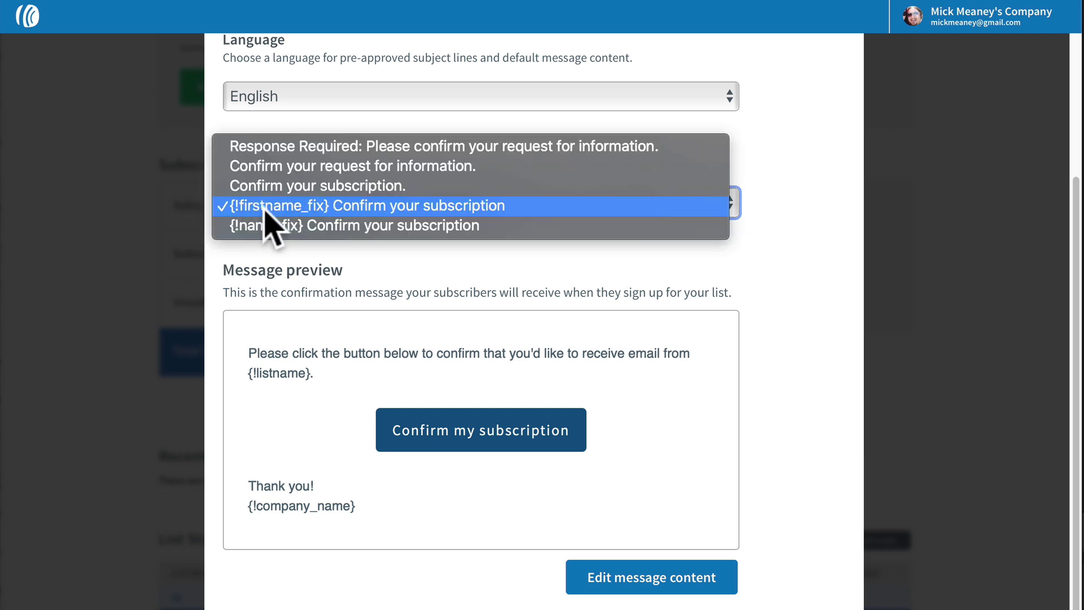
left_click(794, 213)
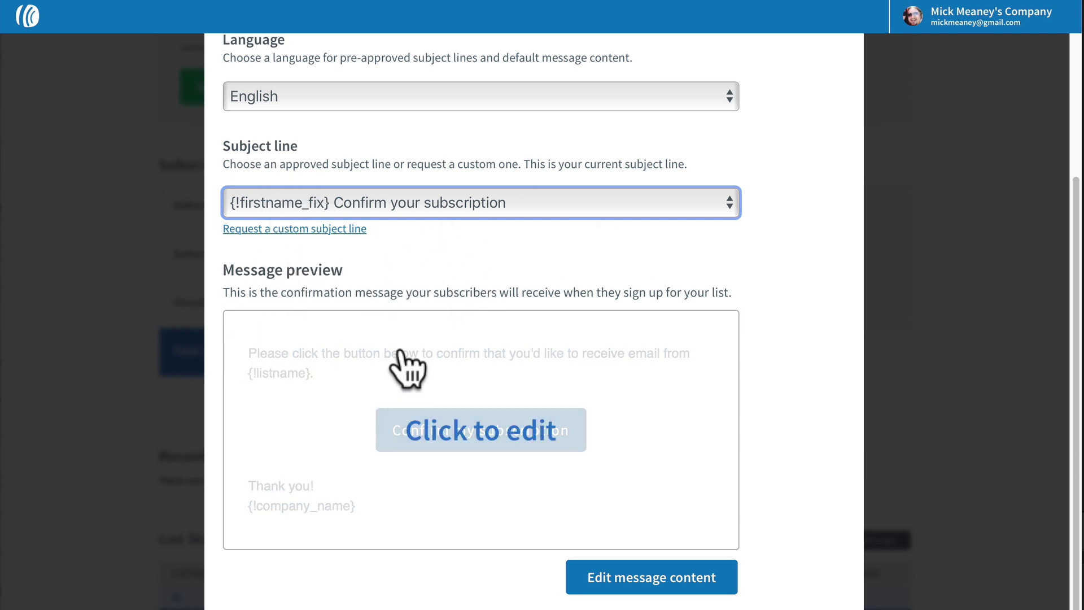
Open the confirmation message content for editing and insert the subscriber's First Name tag at the end of the header text.
left_click(462, 442)
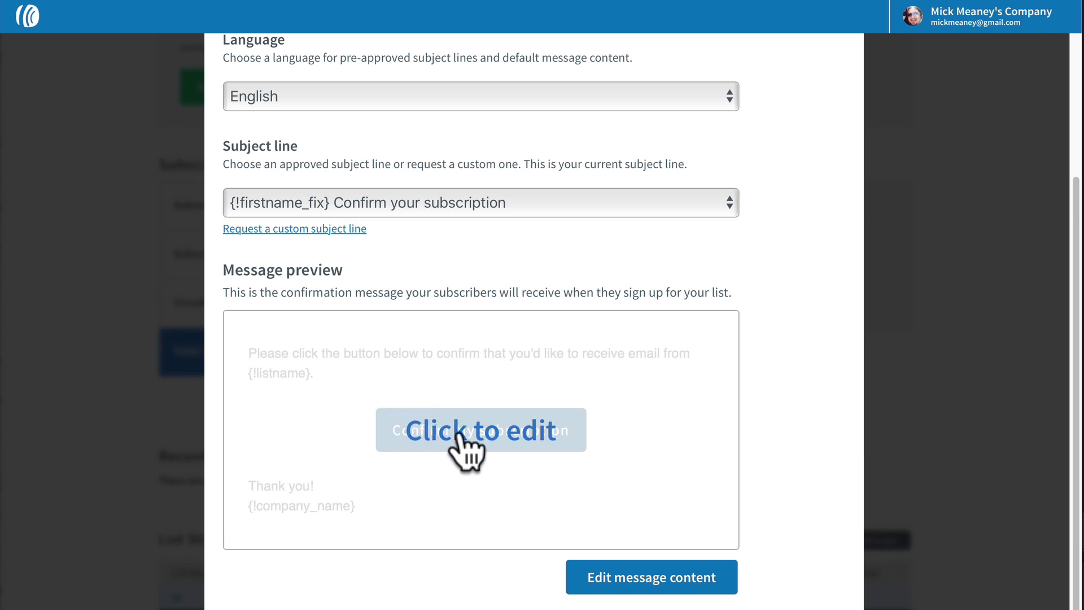
scroll(451, 384, "down", 3)
scroll(474, 368, "up", 1)
left_click(346, 294)
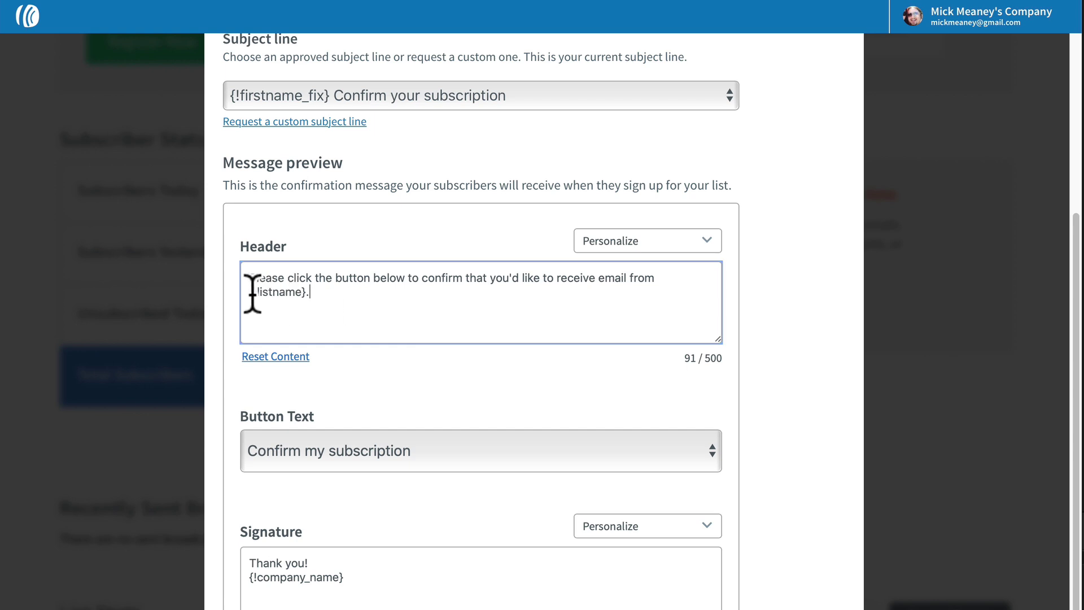
left_click_drag(250, 292, 310, 285)
left_click(310, 291)
left_click(629, 249)
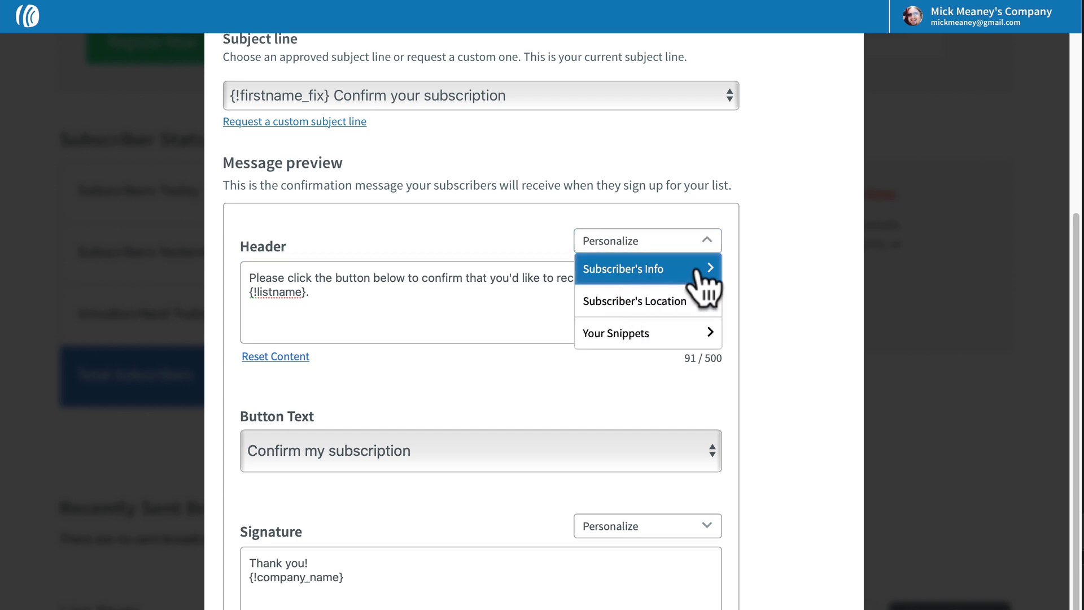
left_click(680, 283)
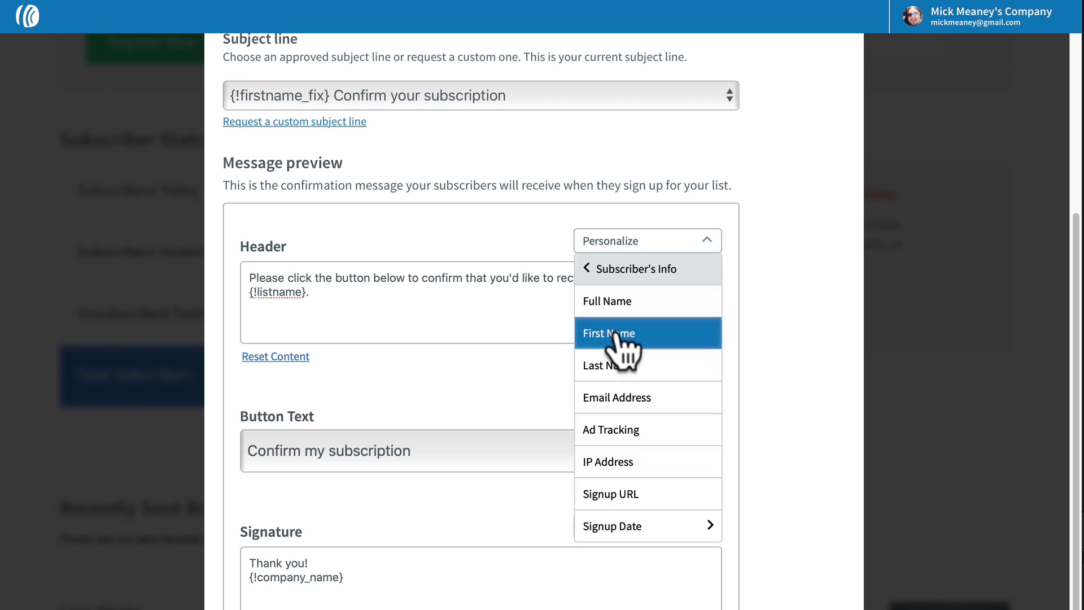
left_click(624, 334)
Move the {!firstname_fix} tag from the end to the start of the header text, followed by a space.
left_click_drag(310, 291, 389, 291)
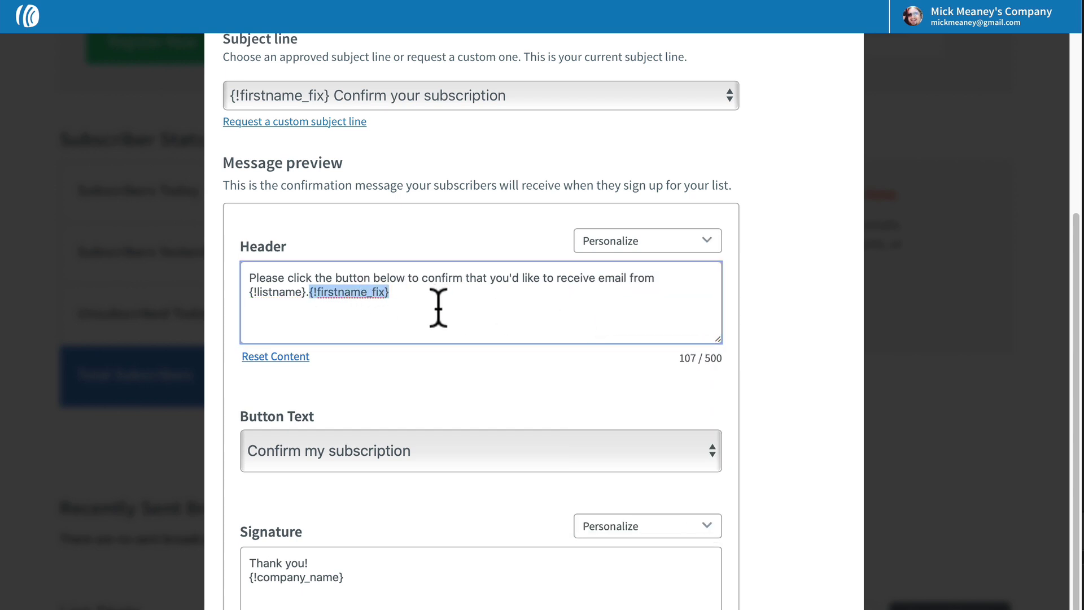
key("ctrl+c")
left_click(244, 278)
key("ctrl+v")
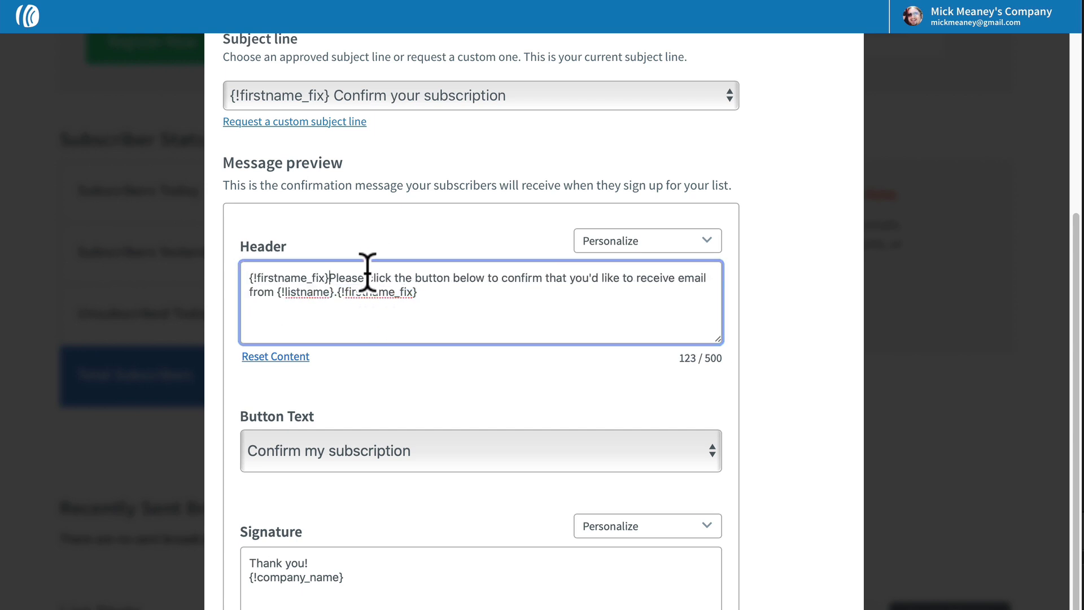
left_click_drag(337, 291, 442, 302)
key("BackSpace")
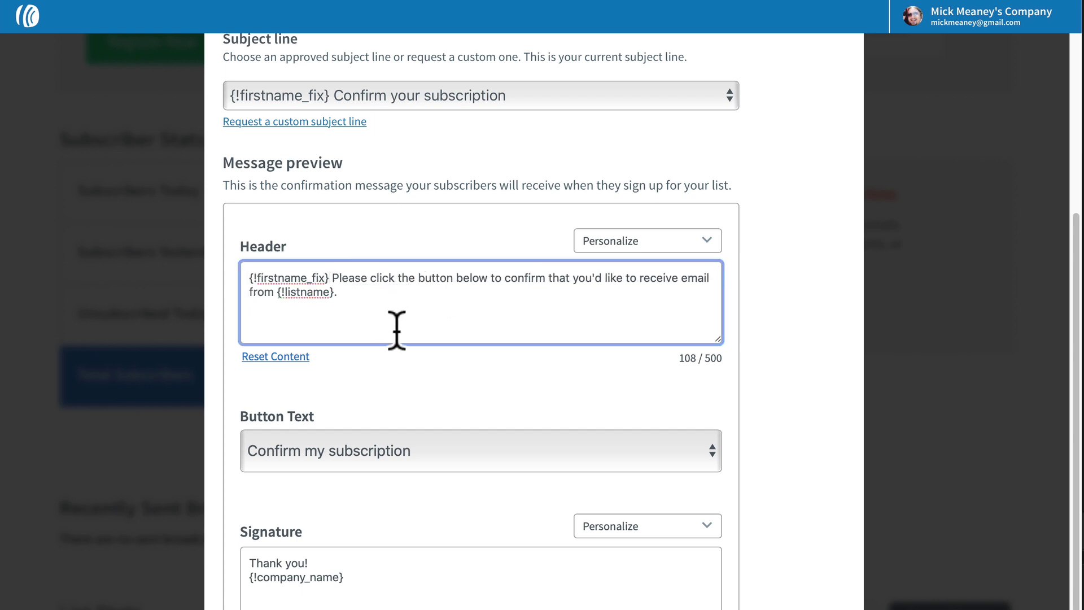
Check the confirmation message's header, button text and signature, and preview the edited message.
scroll(411, 364, "down", 1)
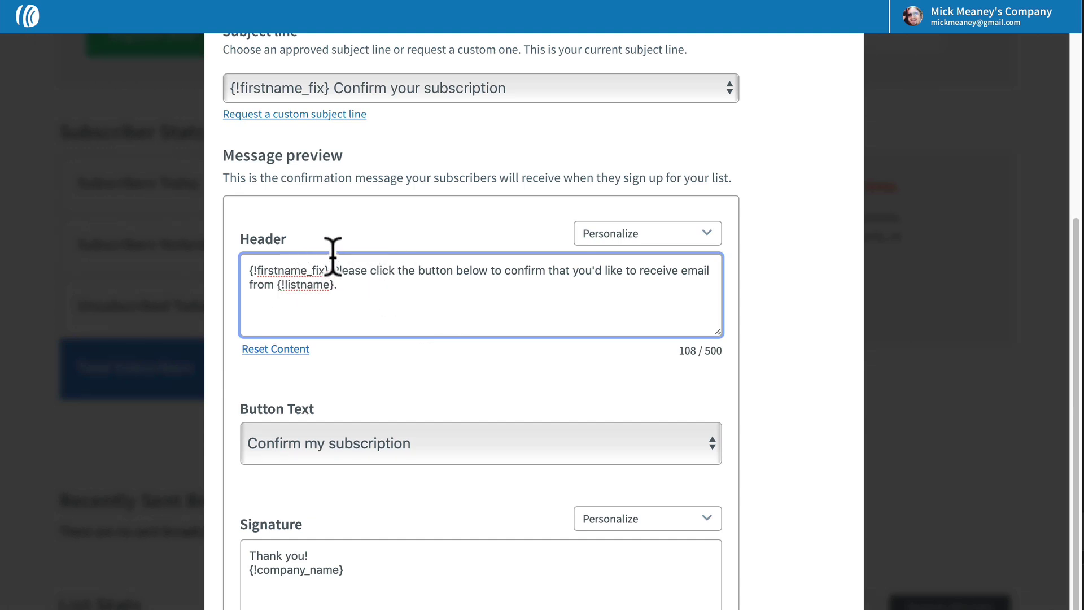
scroll(370, 307, "up", 1)
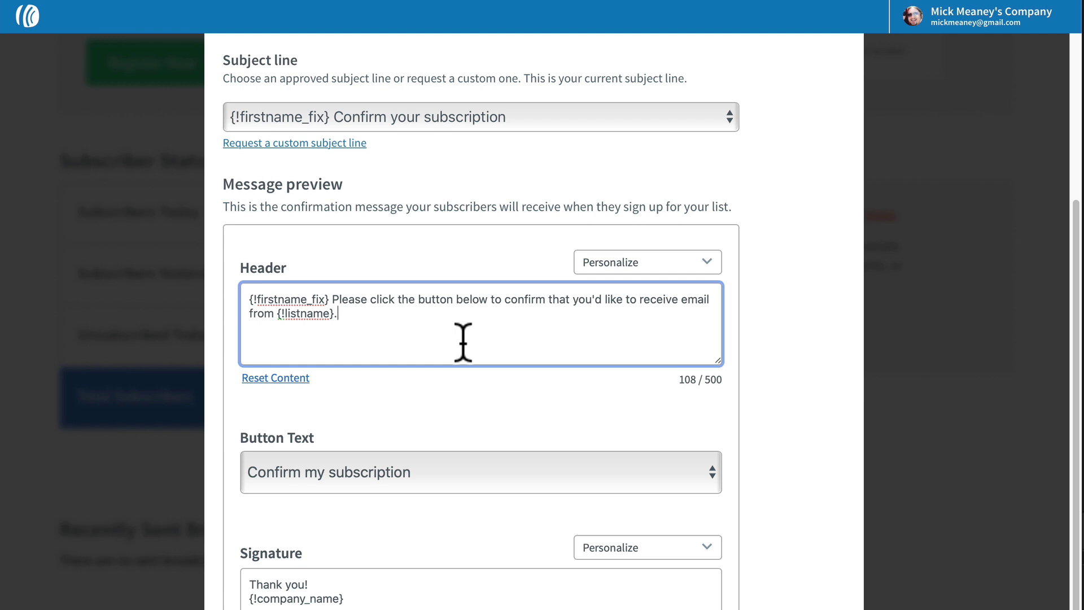
key("Tab")
scroll(587, 418, "down", 5)
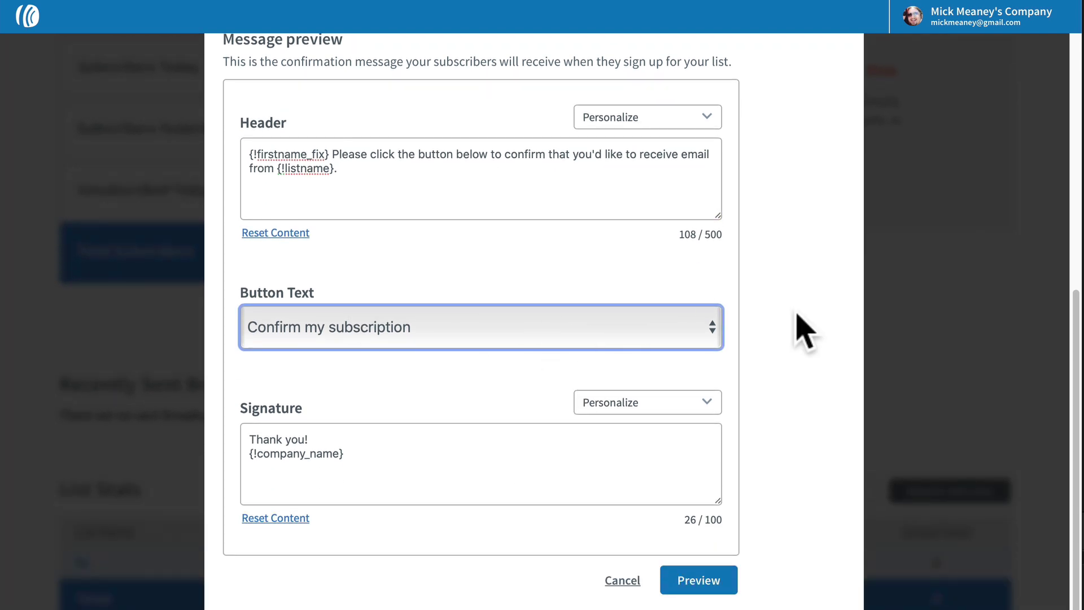
left_click(808, 335)
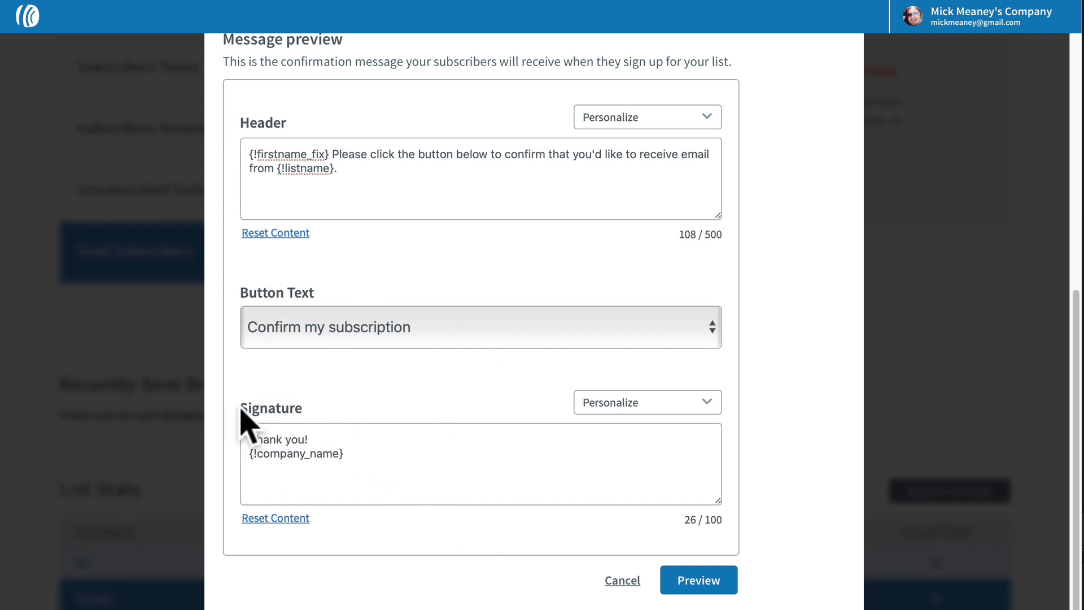
left_click(377, 470)
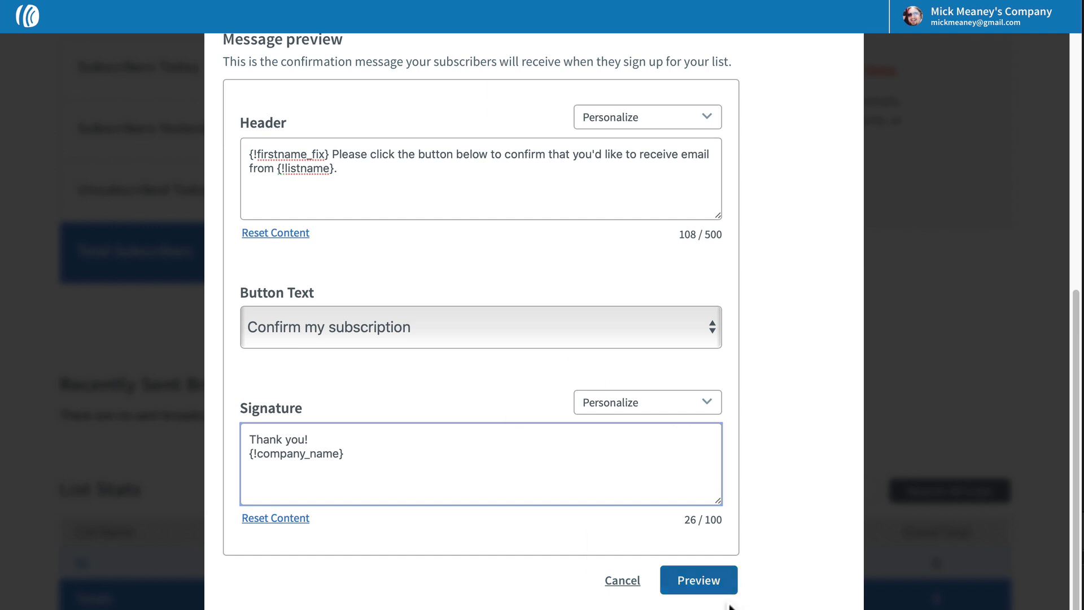
scroll(815, 483, "up", 7)
scroll(815, 484, "down", 7)
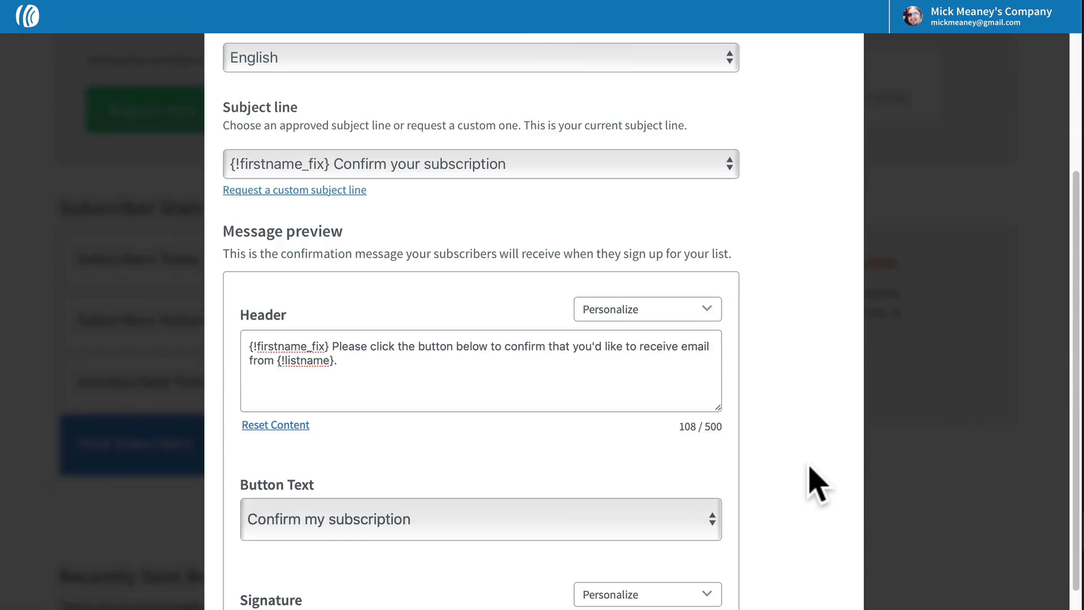
left_click(698, 580)
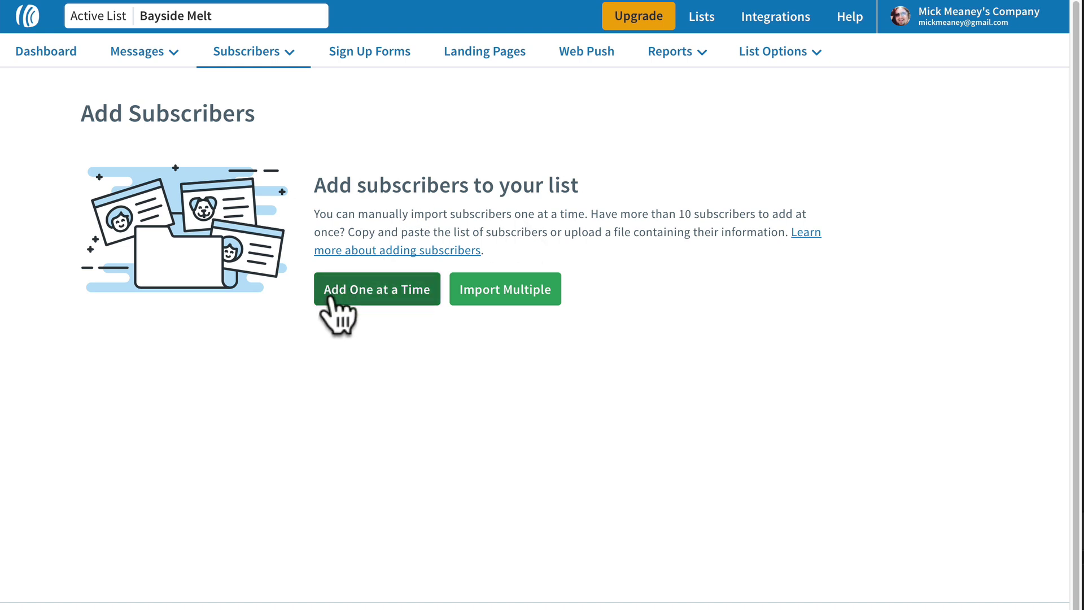
Open the form for adding a single subscriber to the Bayside Melt list and review its fields, tags and permission notice.
left_click(388, 296)
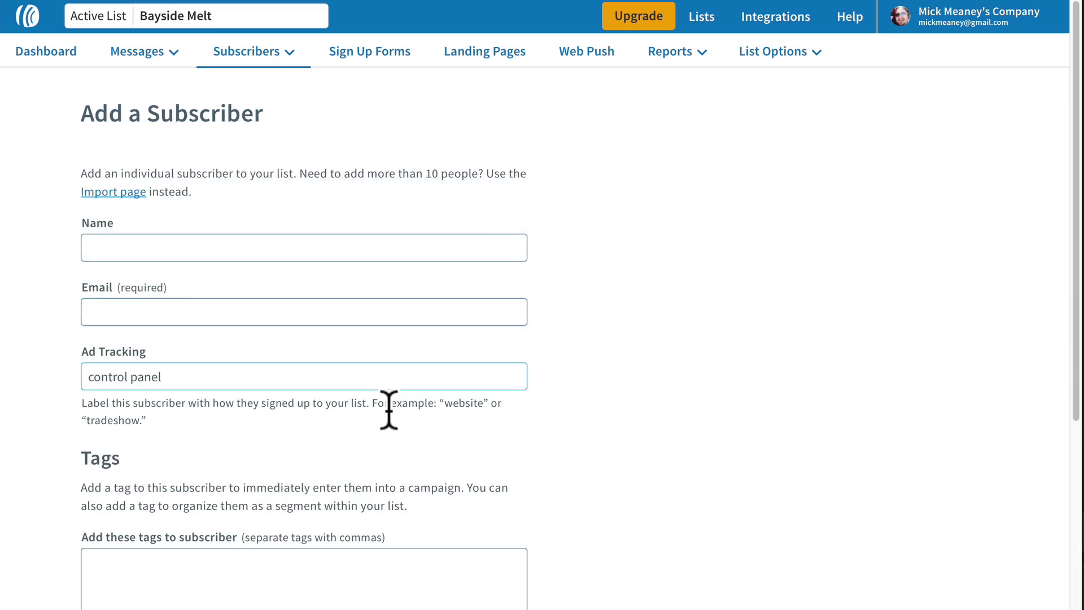
scroll(416, 497, "down", 4)
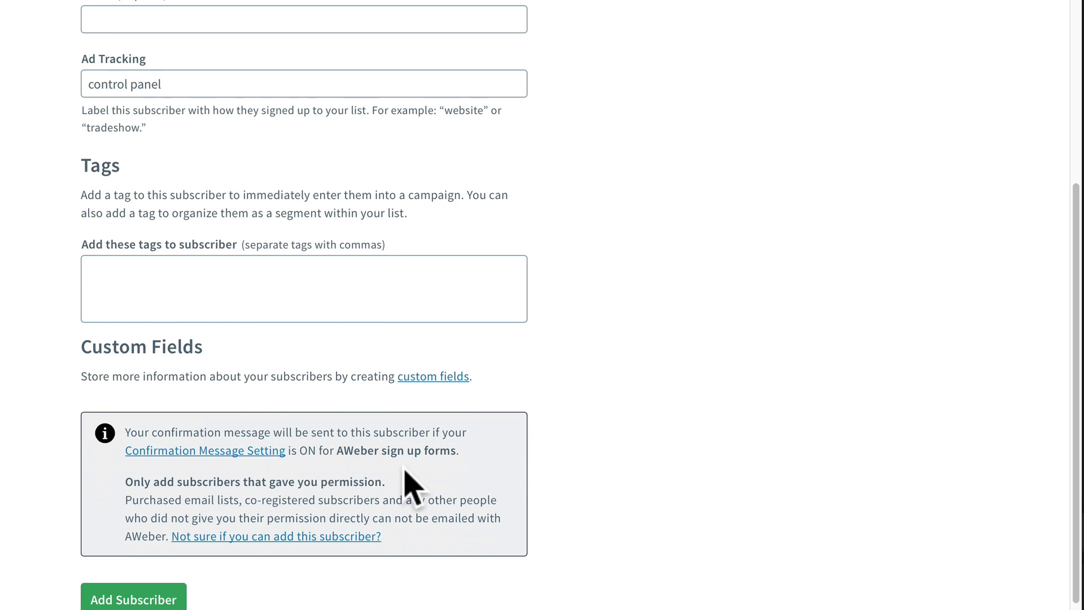
scroll(414, 486, "up", 5)
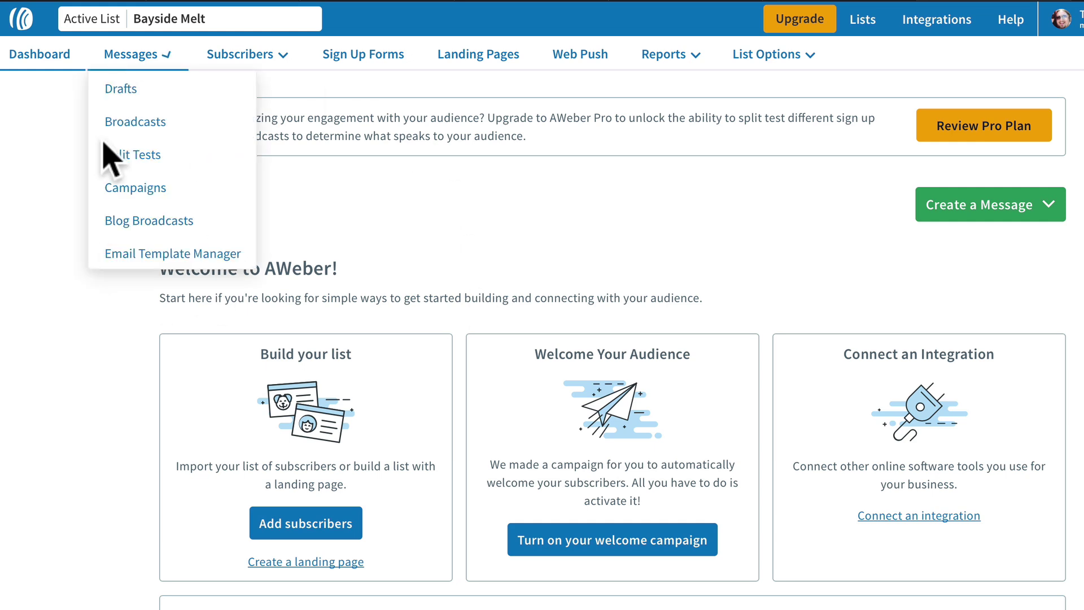
Go to the sign-up form designer and browse the New templates in the template gallery.
left_click(357, 59)
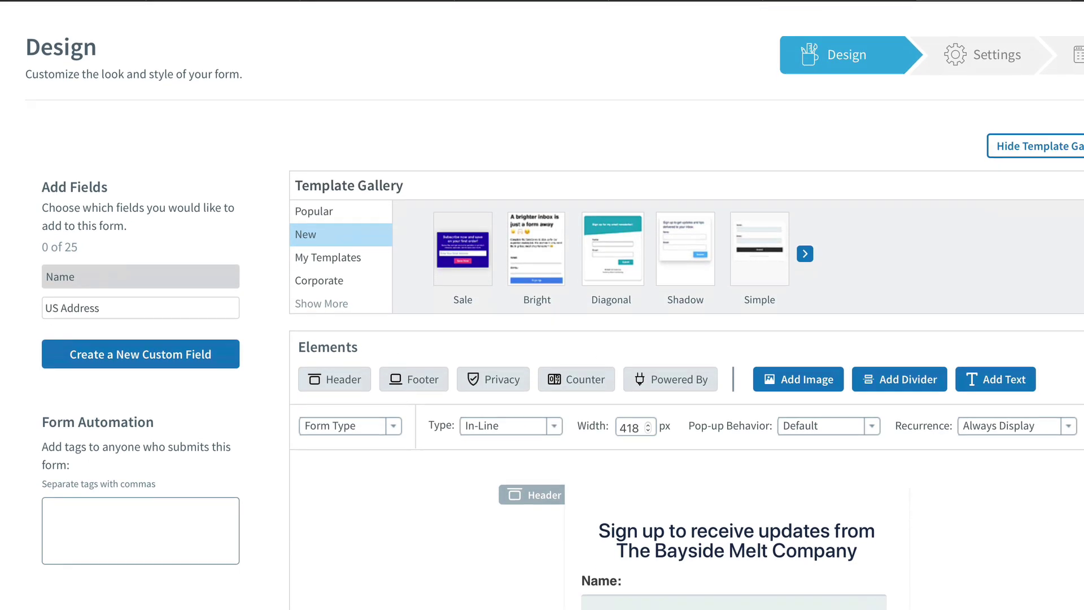
scroll(508, 150, "down", 2)
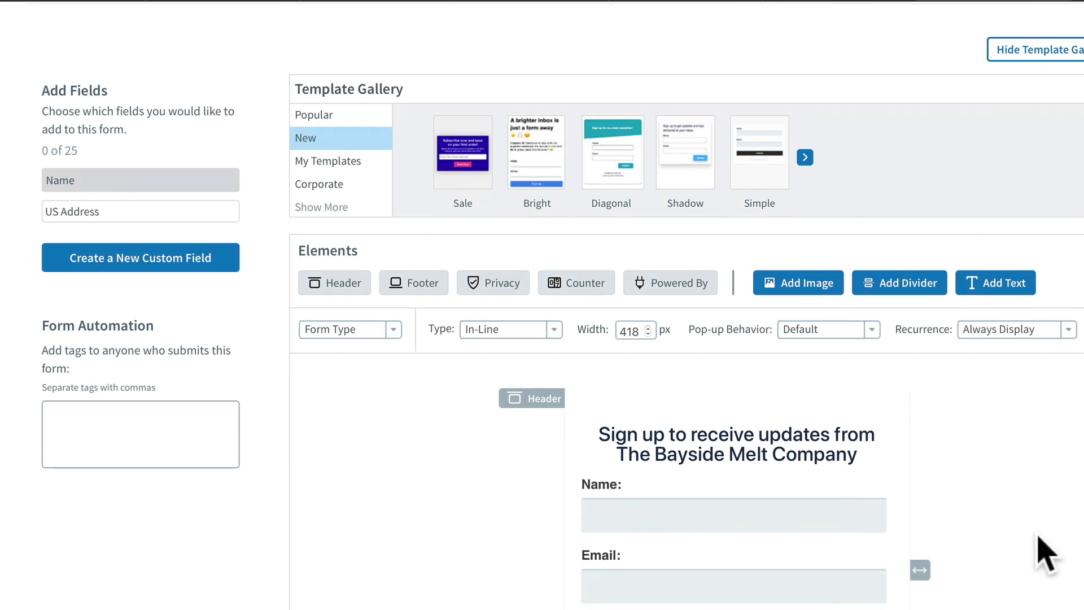
scroll(1038, 559, "down", 1)
scroll(1052, 453, "up", 3)
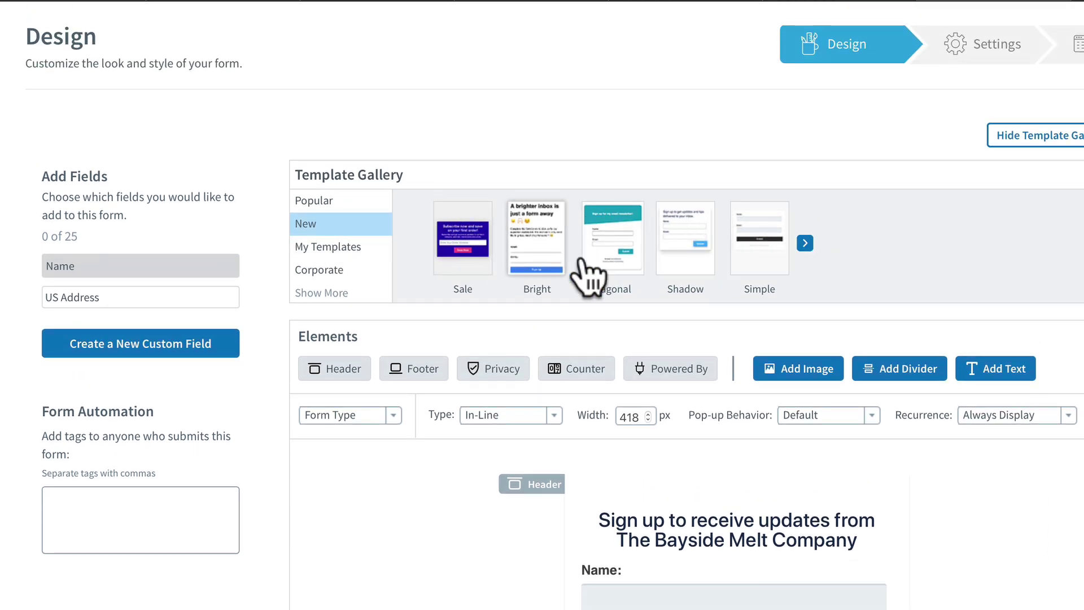
left_click(805, 243)
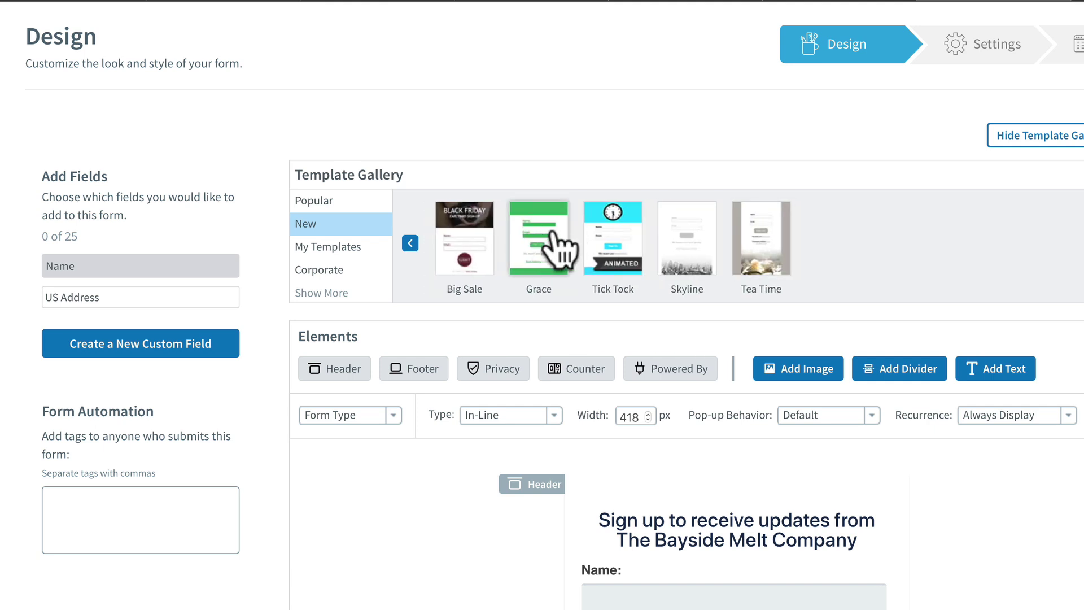
left_click(410, 244)
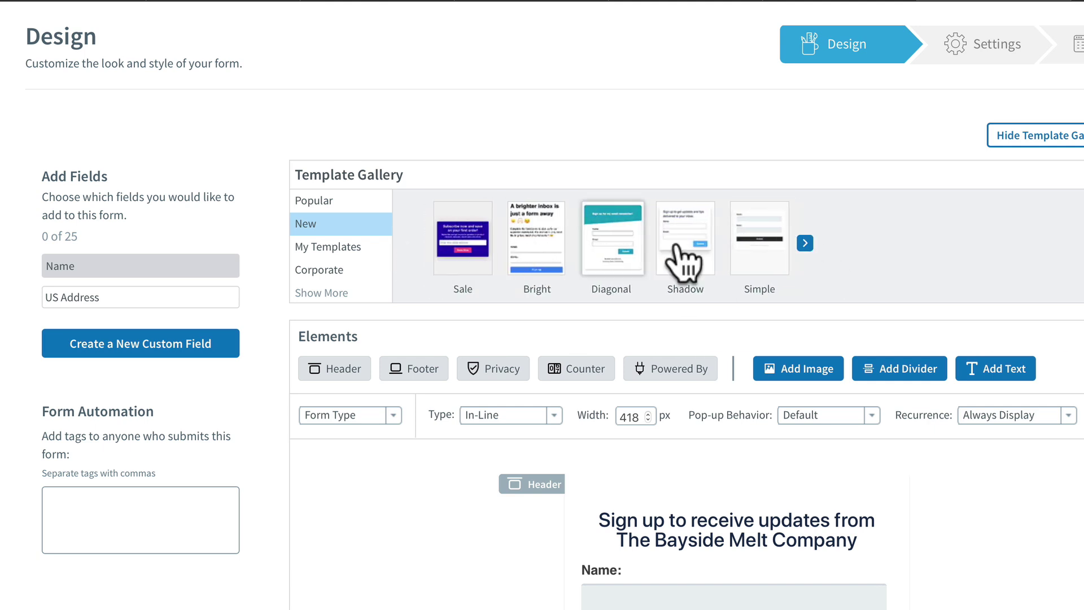
Preview the Sale template's Grey and White colour variants, close it without loading, and look over the current form's layout.
left_click(471, 249)
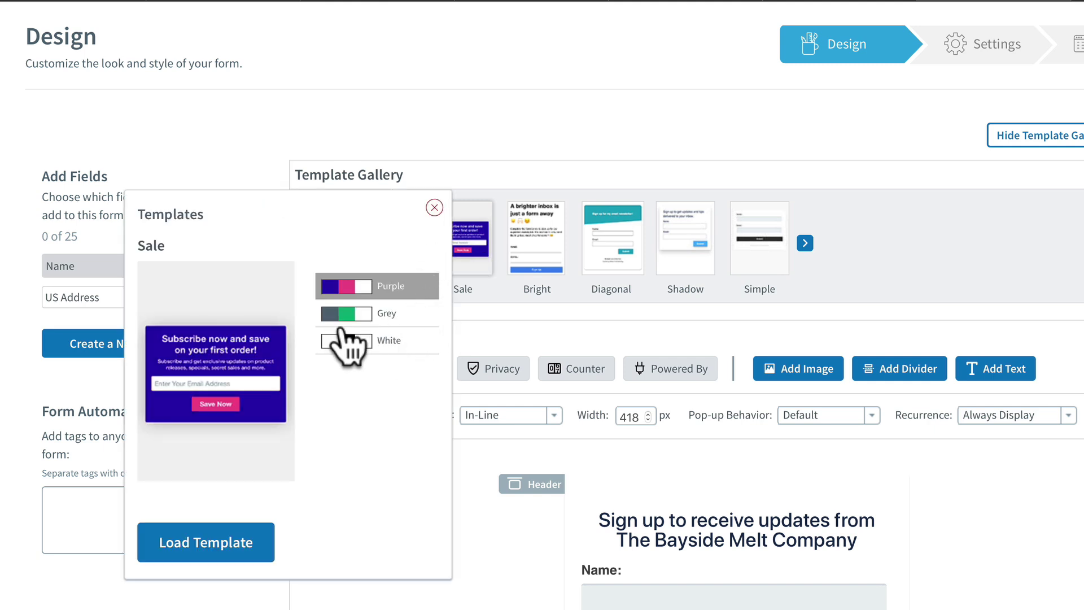
left_click(345, 320)
left_click(349, 345)
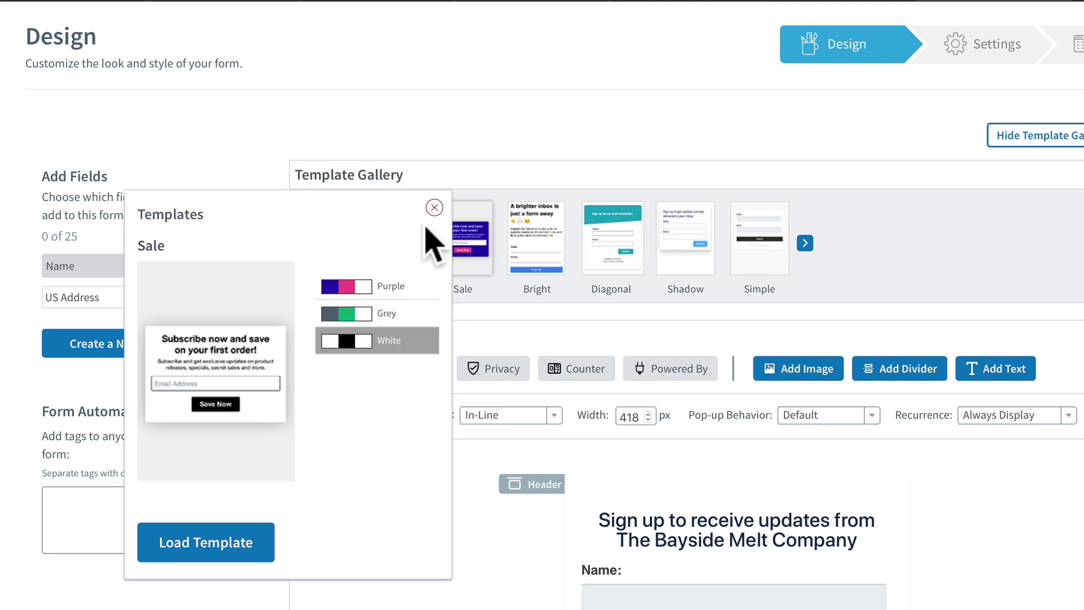
left_click(435, 207)
scroll(637, 552, "down", 3)
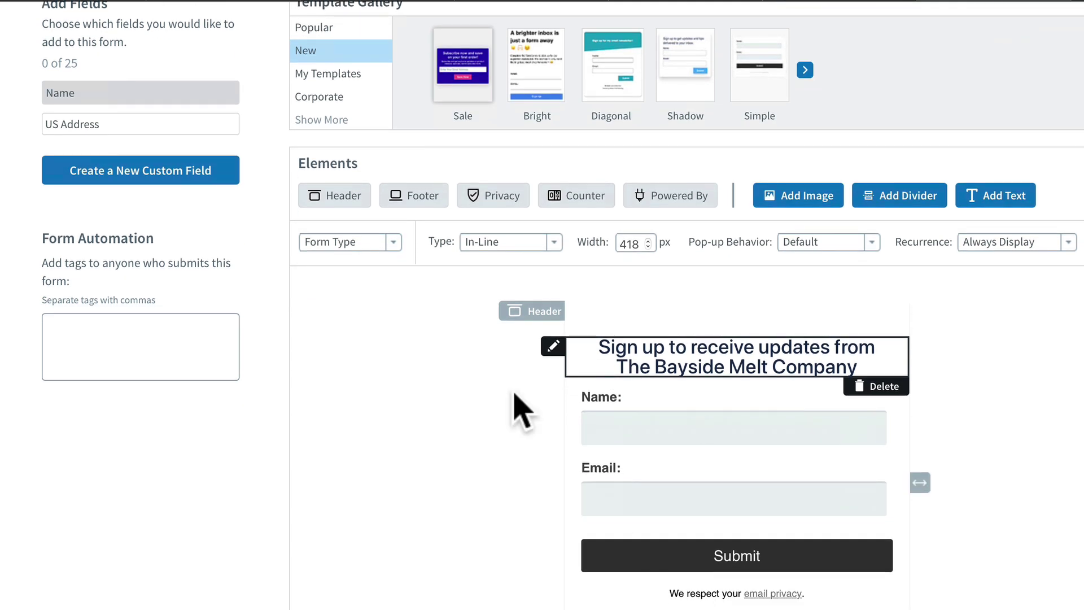
scroll(694, 360, "up", 1)
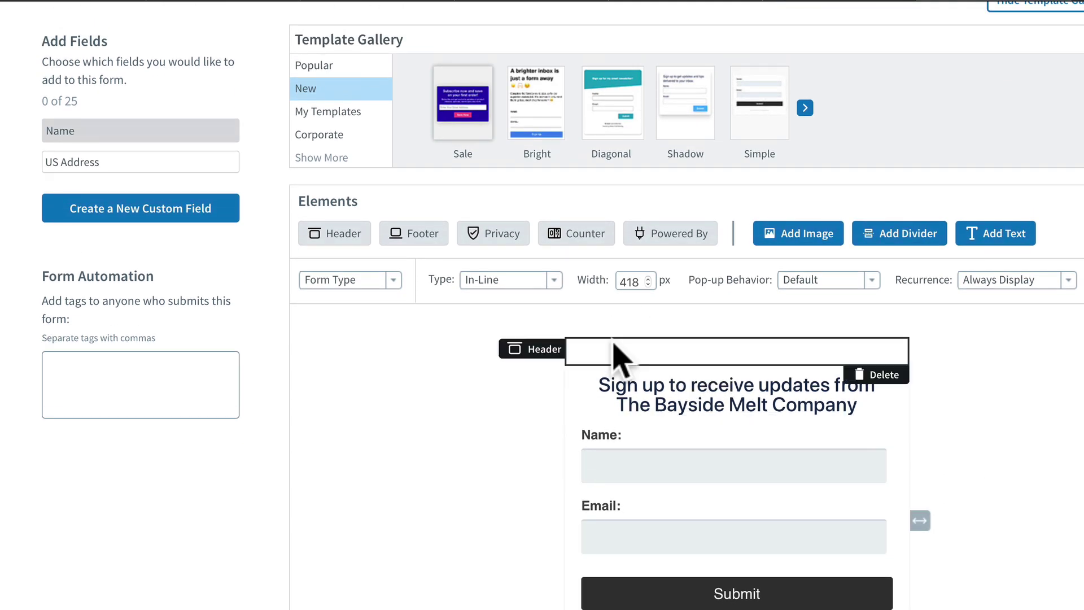
scroll(959, 451, "down", 1)
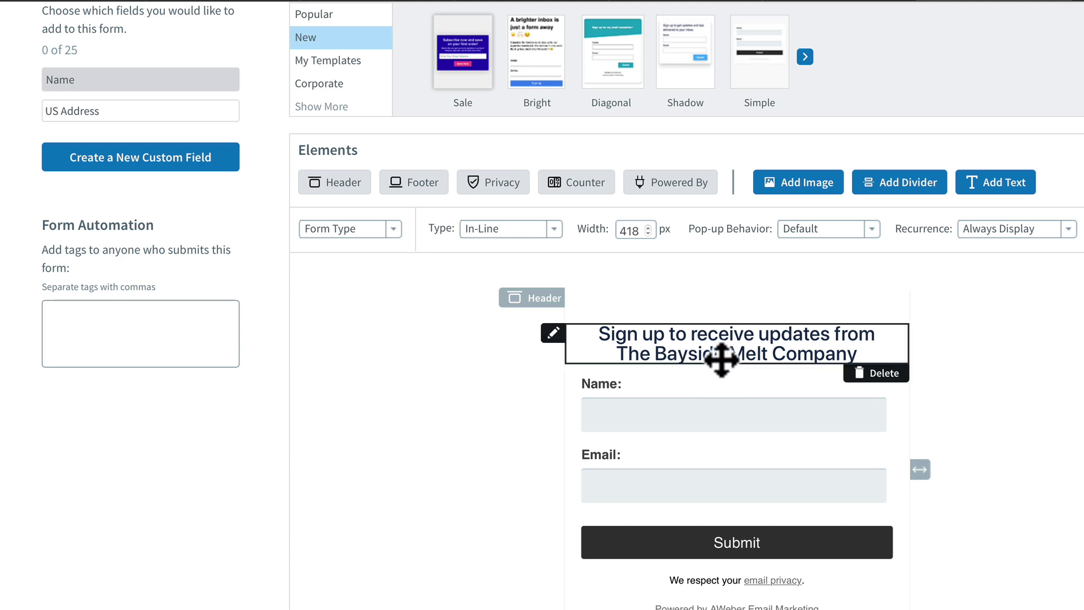
Replace the form's headline text with "Grab your FREE cheatsheet on how to X, Y, Z,".
left_click(658, 341)
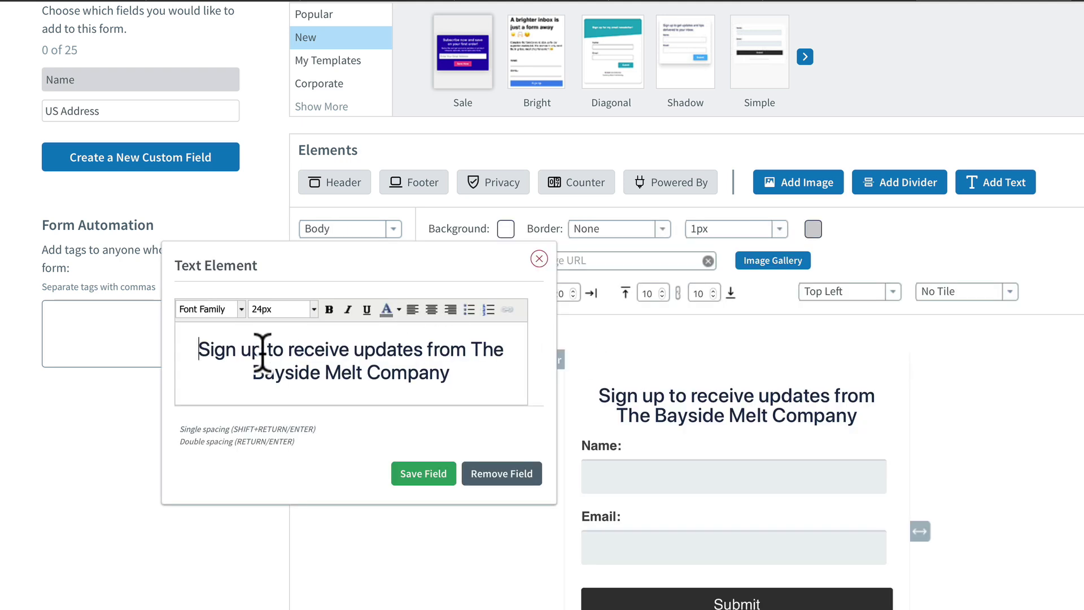
left_click_drag(197, 346, 480, 386)
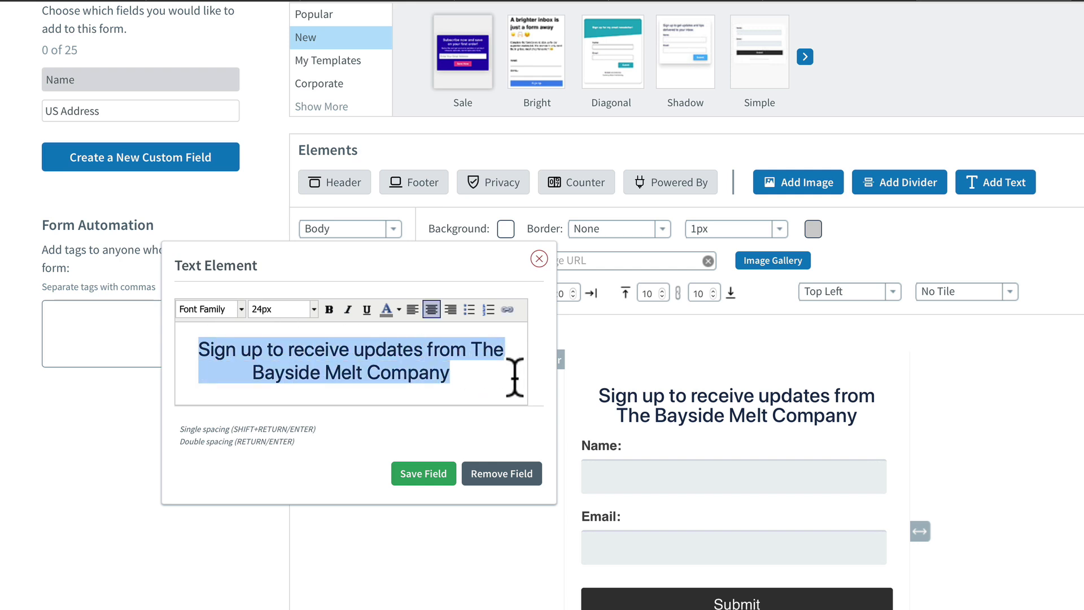
type("Gra")
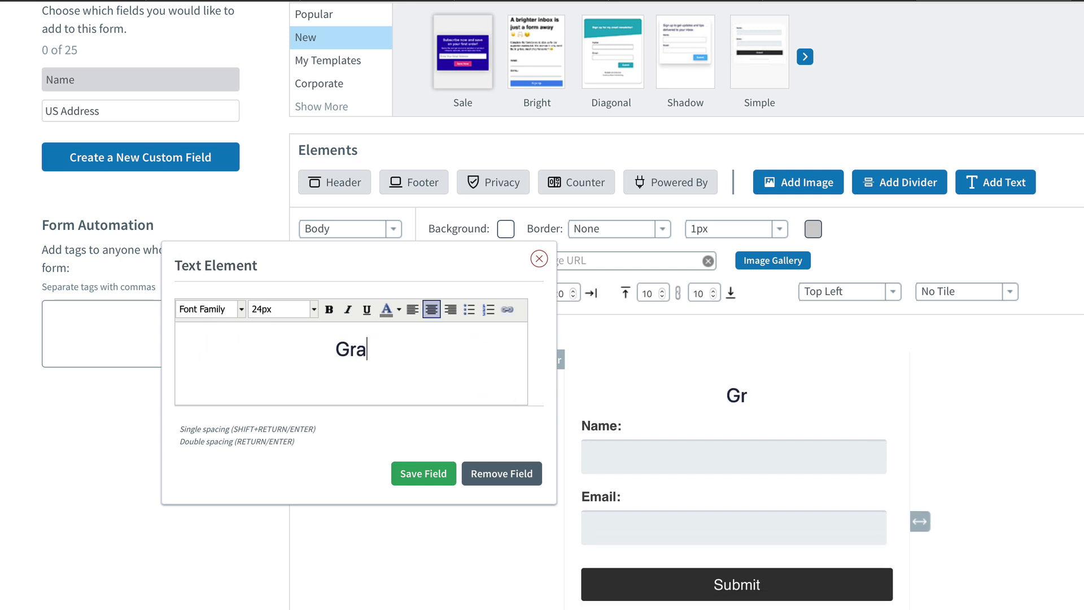
type("b your FREE ")
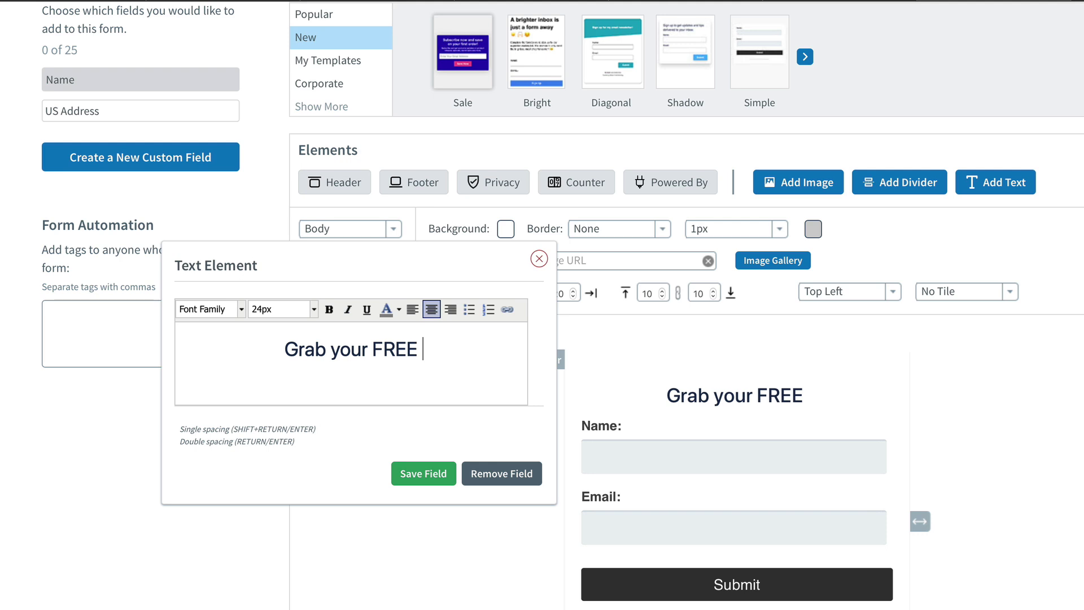
type("cheetc")
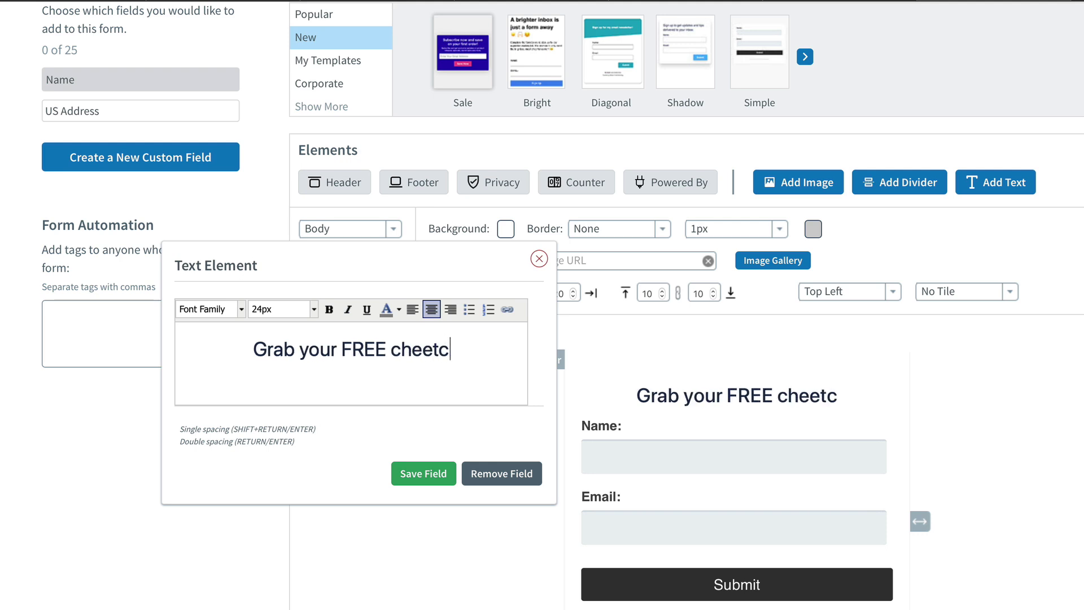
key("BackSpace")
key("BackSpace")
key("BackSpace")
type("at")
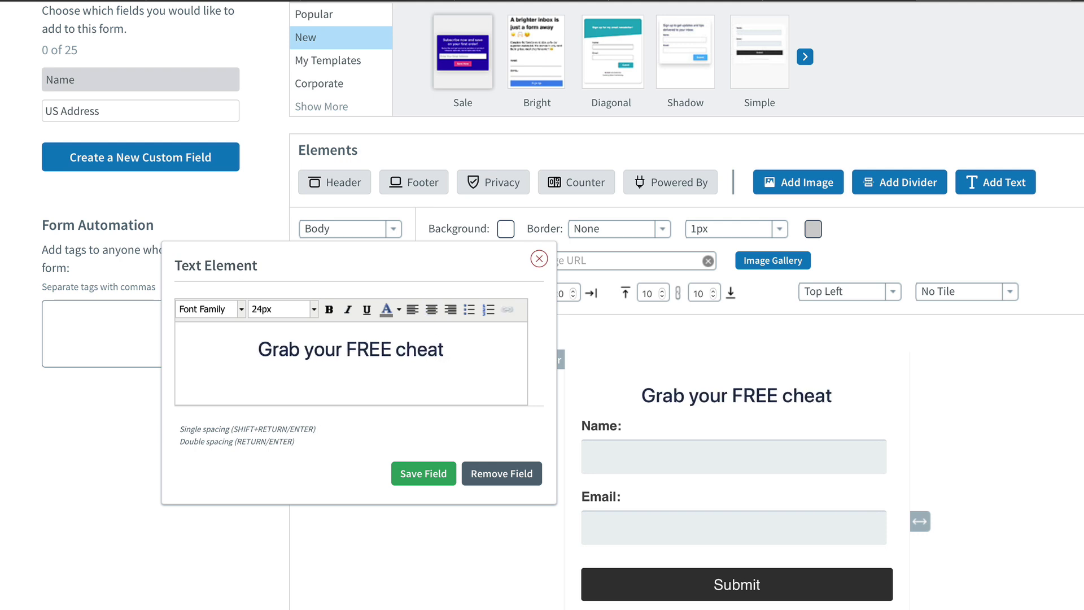
type("sheet on how")
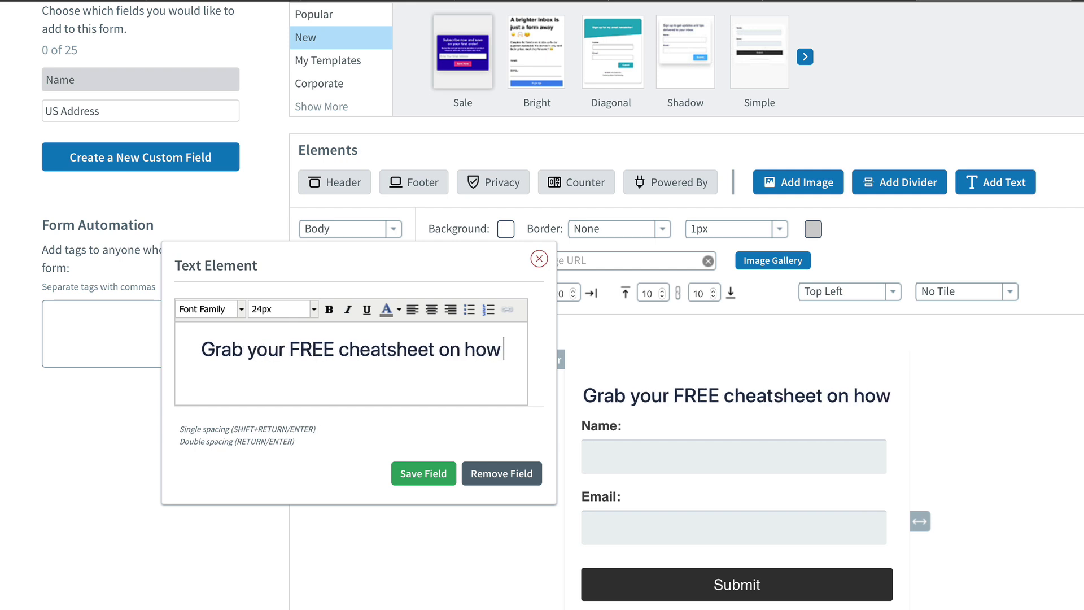
type(" to ")
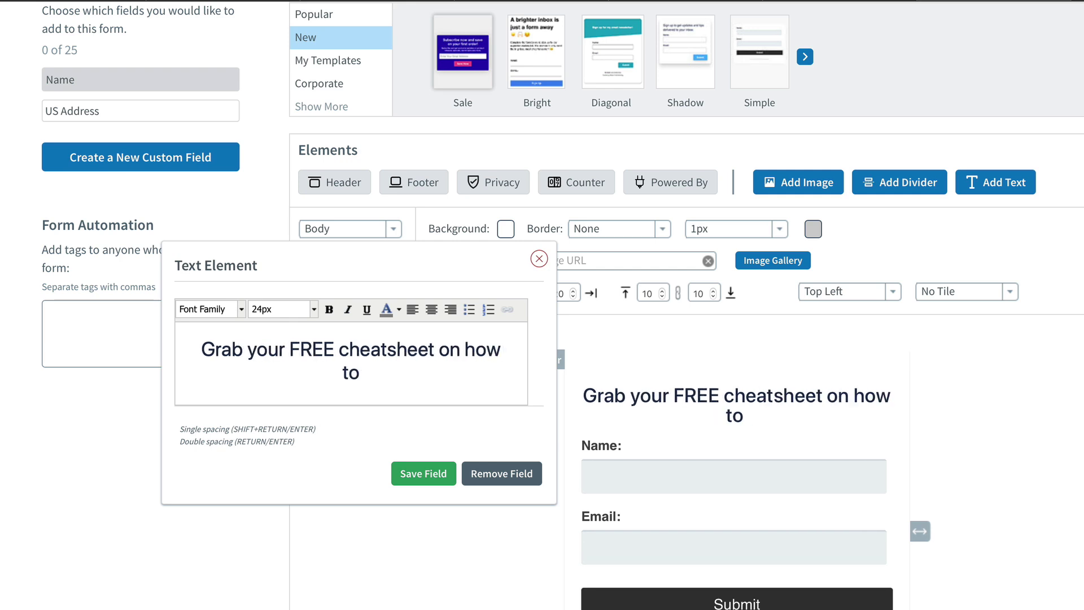
type("X, Y")
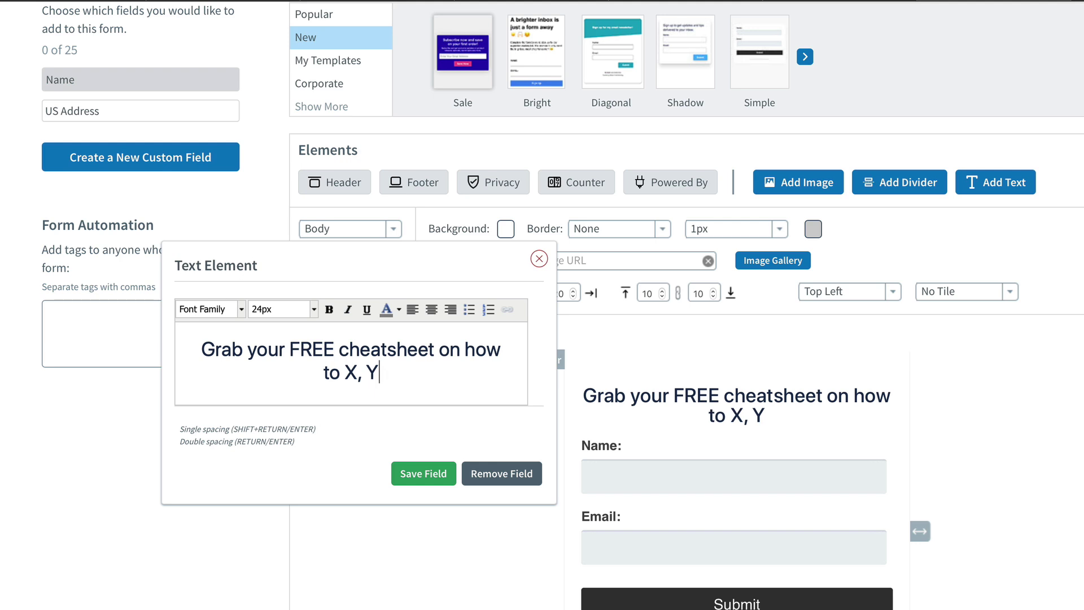
type(", ")
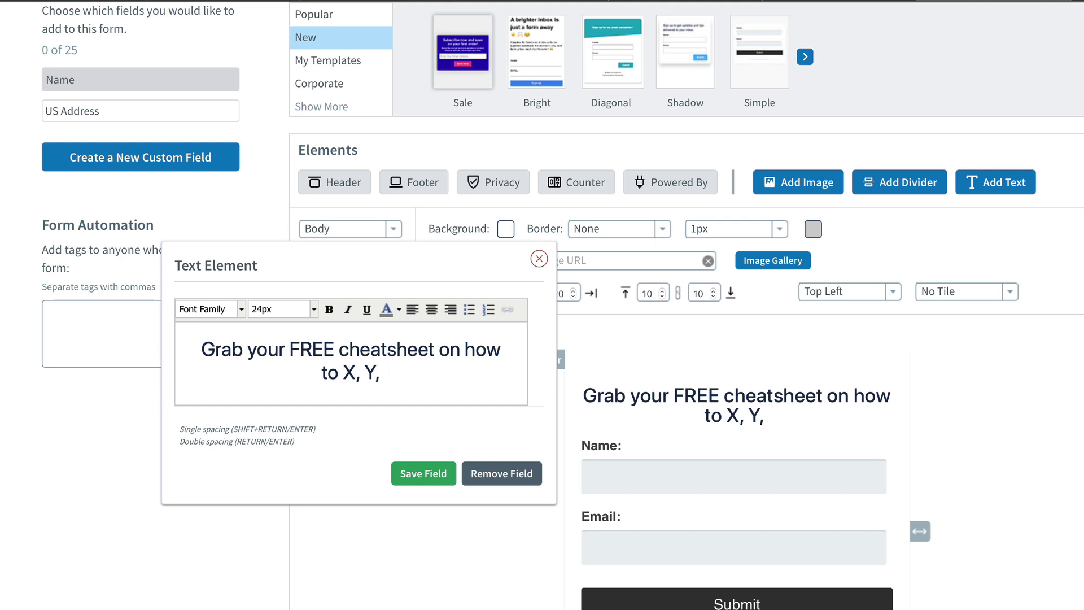
type("Z,")
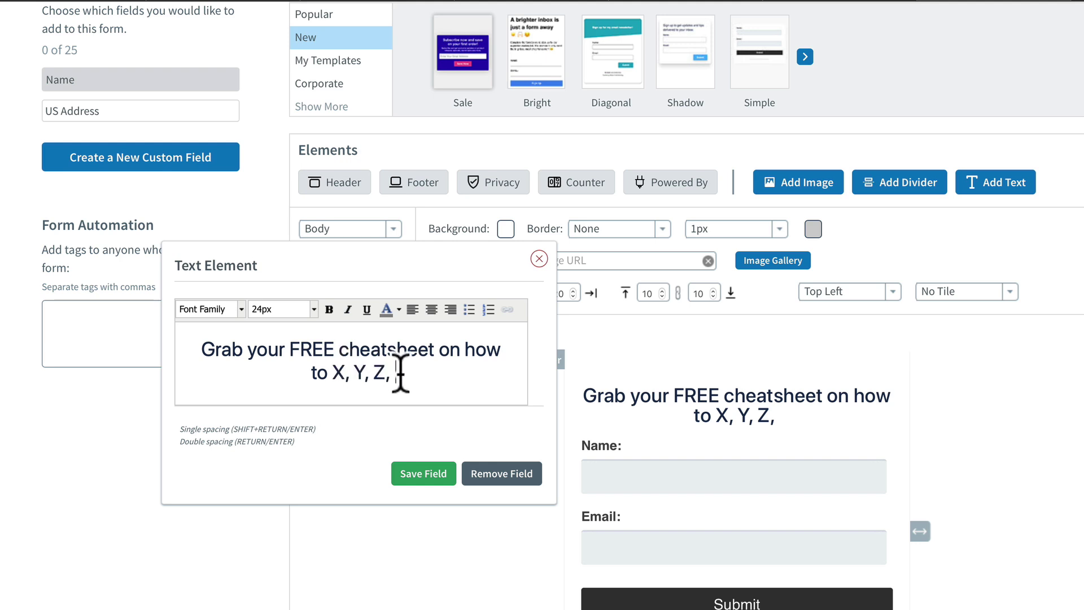
Extend the headline with the ending "without A, B, C".
type("without")
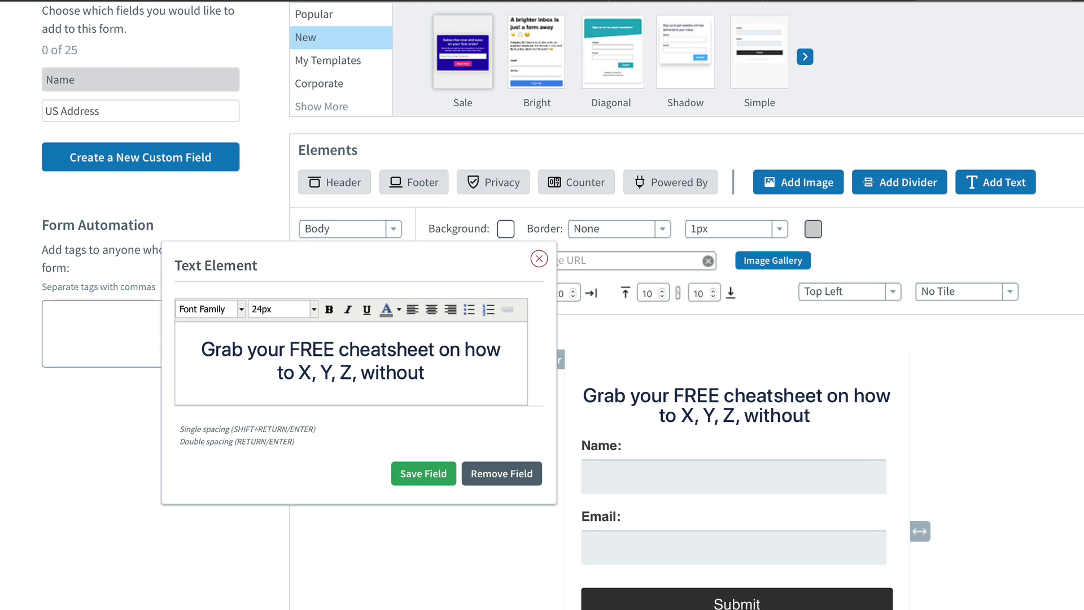
type("Y")
key("BackSpace")
type("Z")
key("BackSpace")
type("X, ")
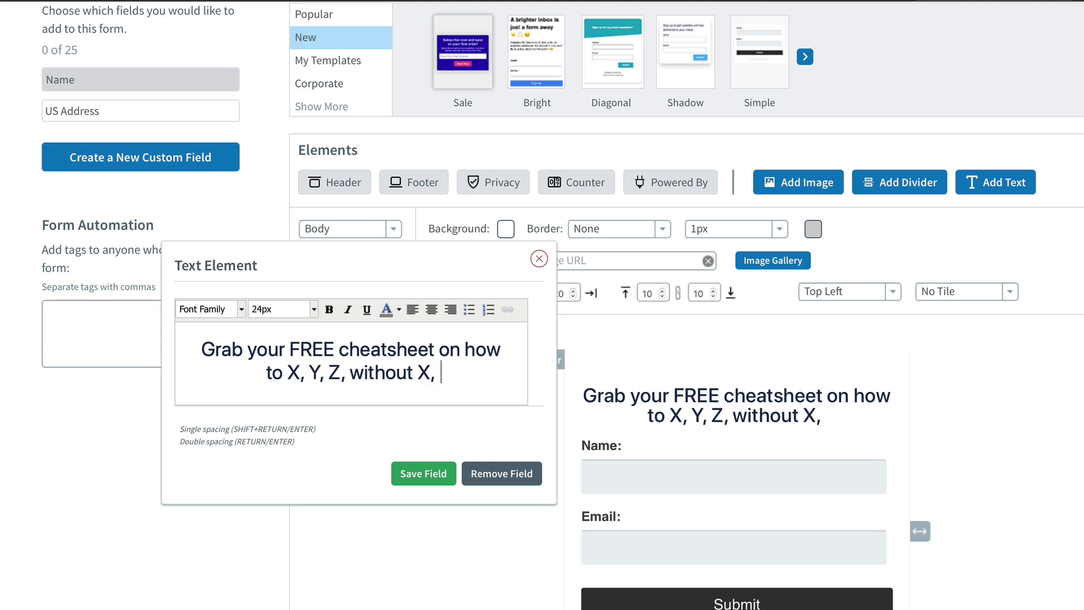
type("Y, Z")
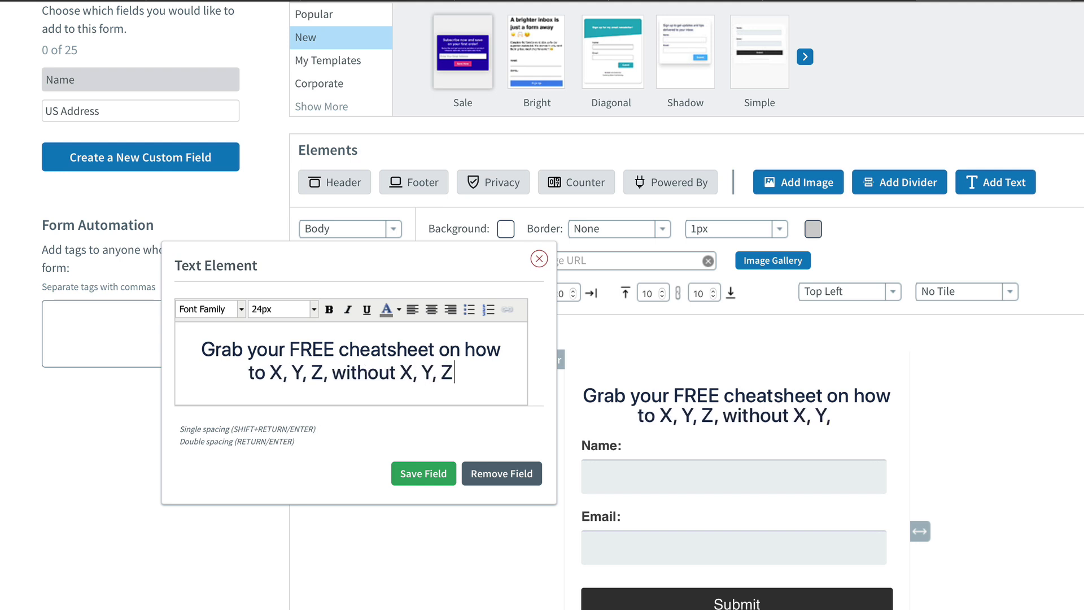
left_click_drag(402, 371, 487, 367)
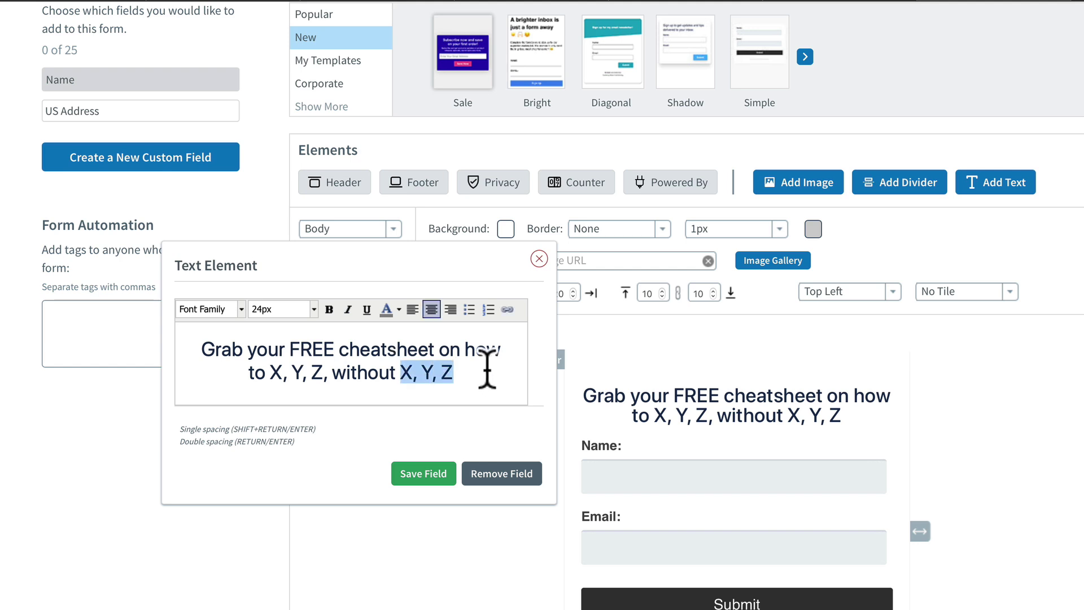
type("A, B")
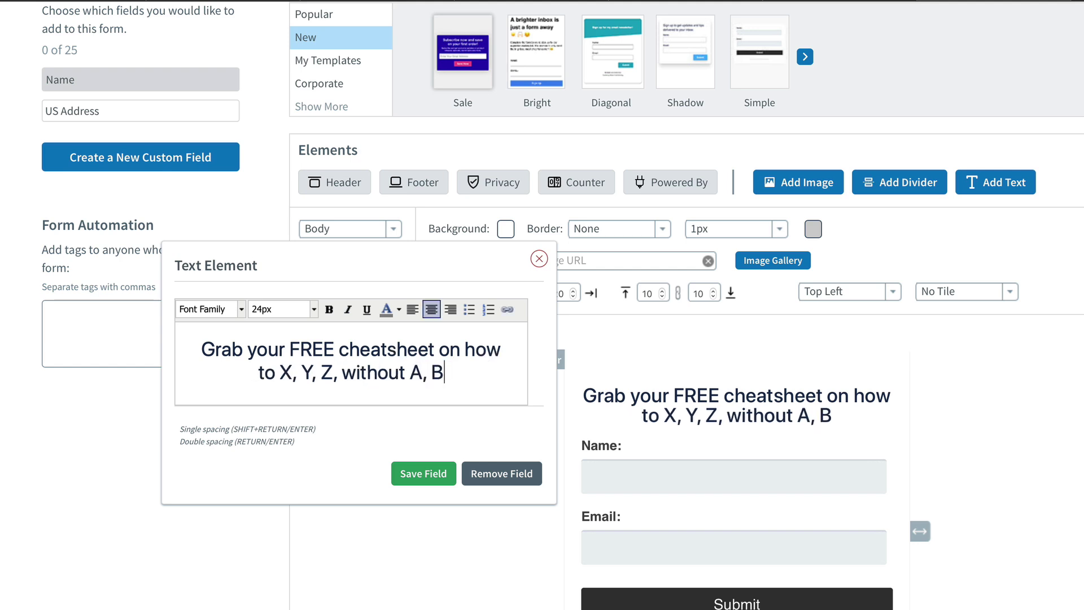
type(", C")
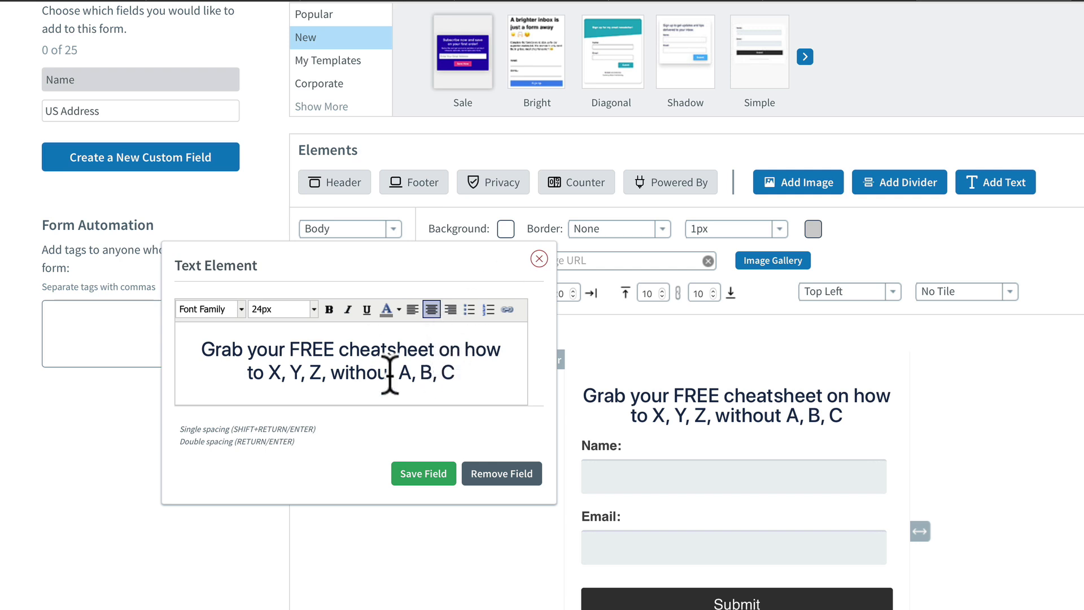
Shorten the headline's ending to "without A, B", review the wording and save the text element.
left_click_drag(332, 372, 483, 368)
left_click(472, 371)
left_click(411, 376)
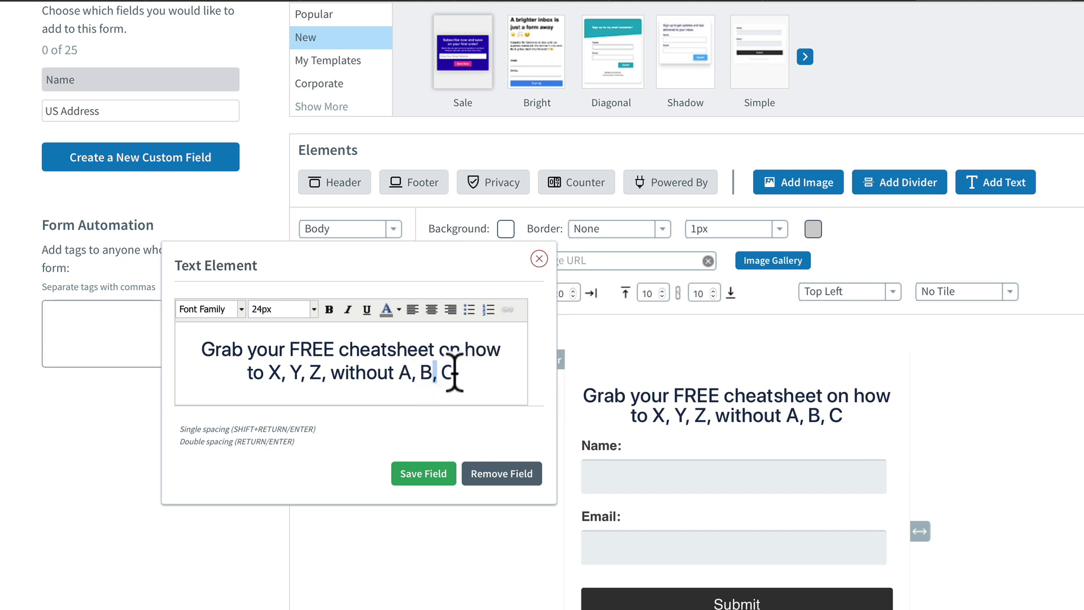
left_click_drag(455, 372, 488, 371)
key("BackSpace")
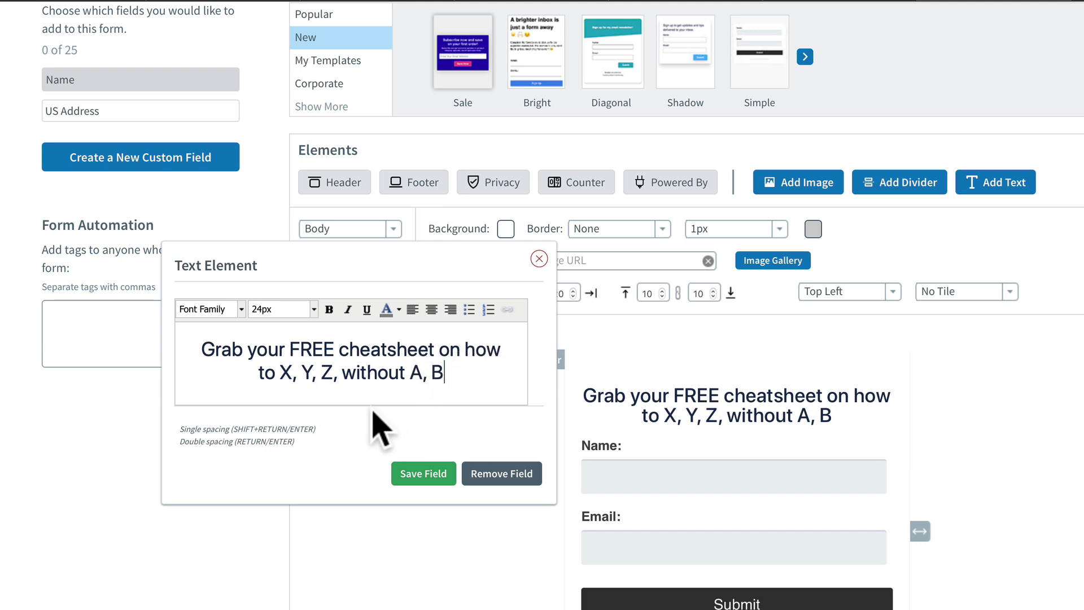
left_click_drag(285, 367, 467, 372)
left_click(466, 369)
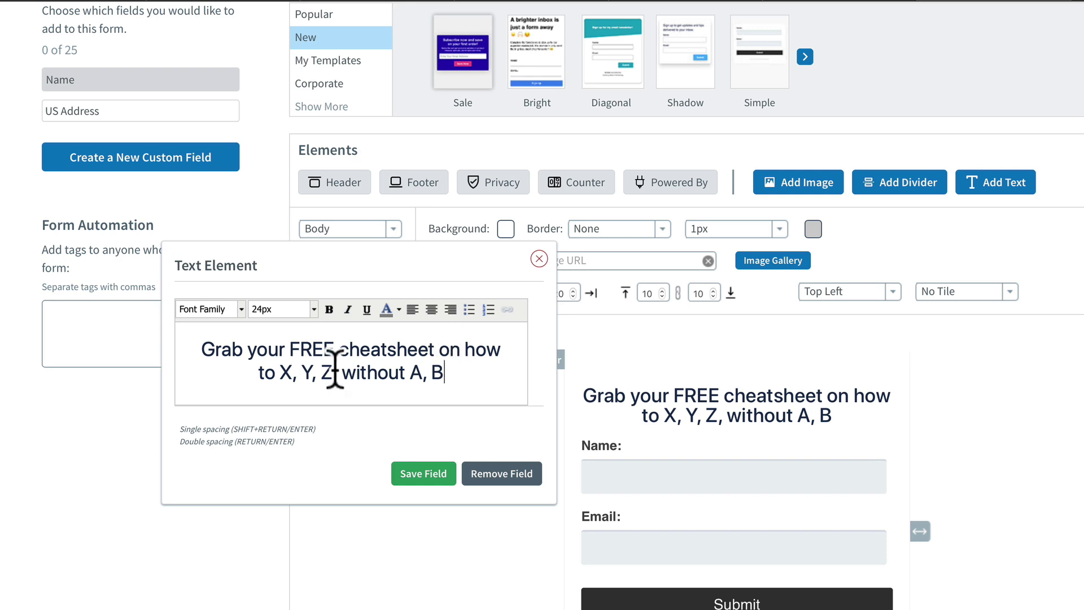
left_click_drag(410, 371, 446, 373)
left_click(446, 373)
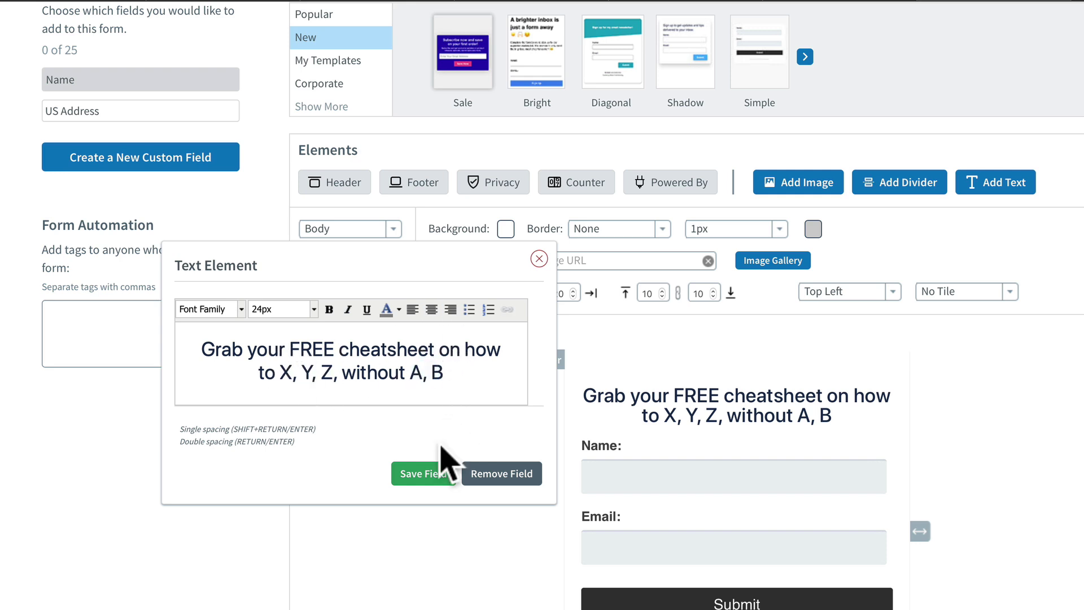
left_click(432, 475)
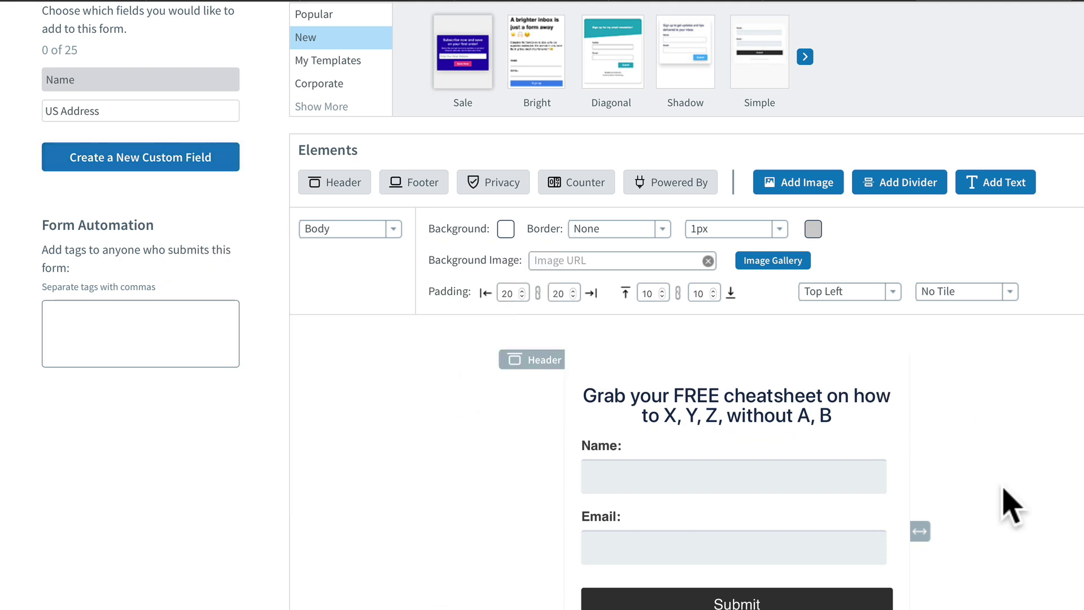
Replace the Submit button's label with the opening words "Yes! I wan to".
scroll(1011, 501, "down", 2)
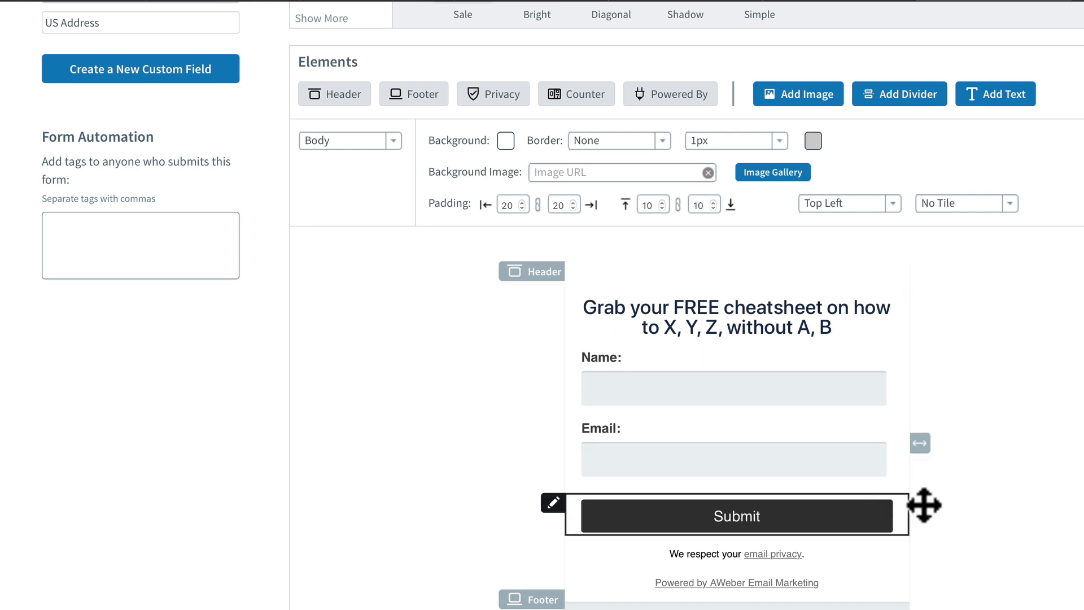
scroll(982, 545, "down", 1)
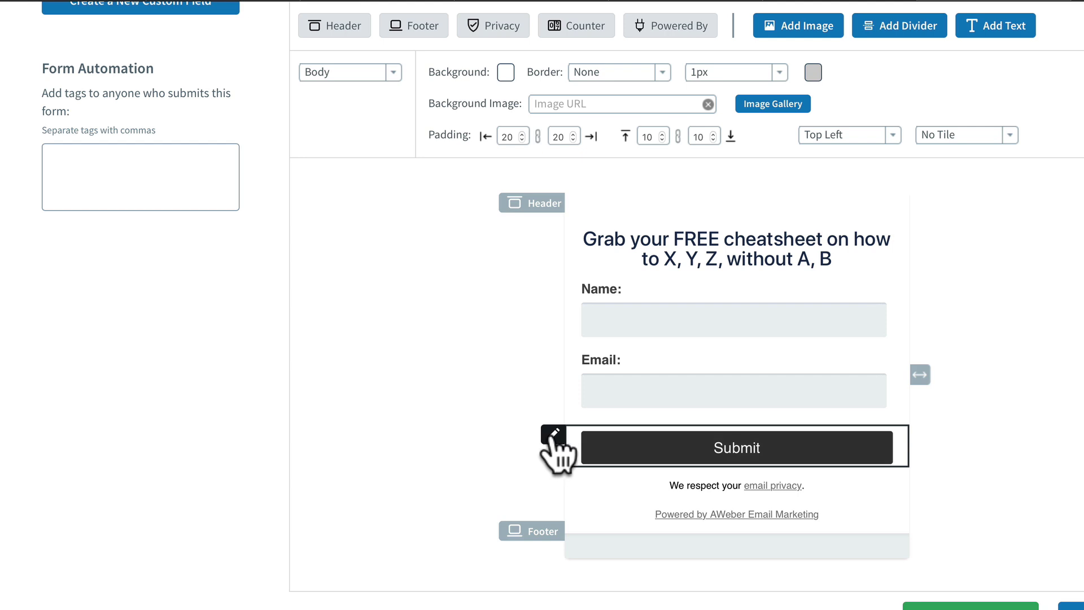
scroll(556, 446, "up", 1)
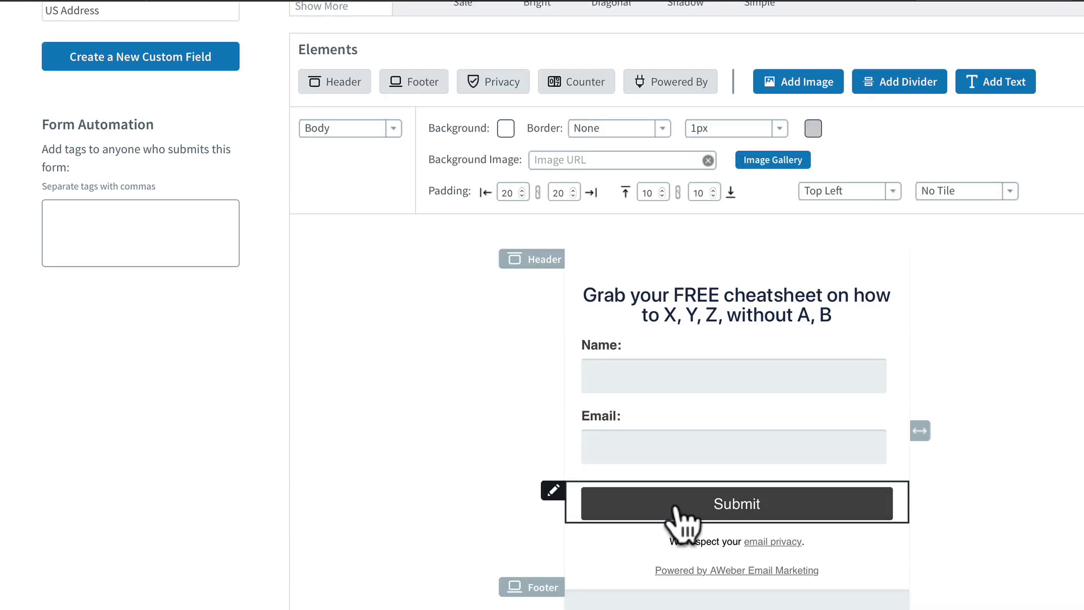
left_click(685, 515)
left_click_drag(354, 465, 295, 465)
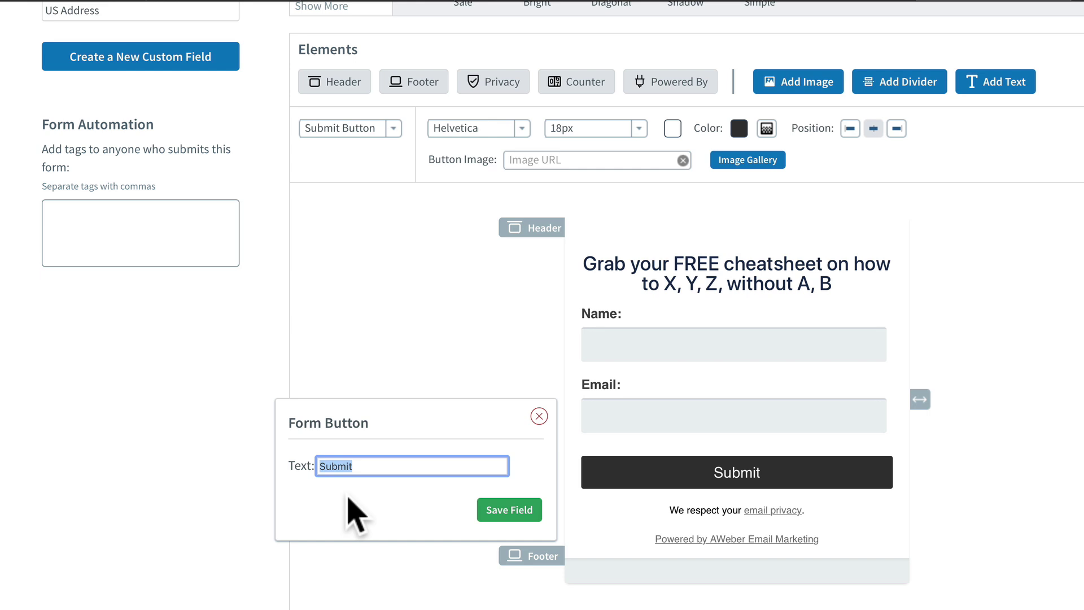
type("Yes! I wan t")
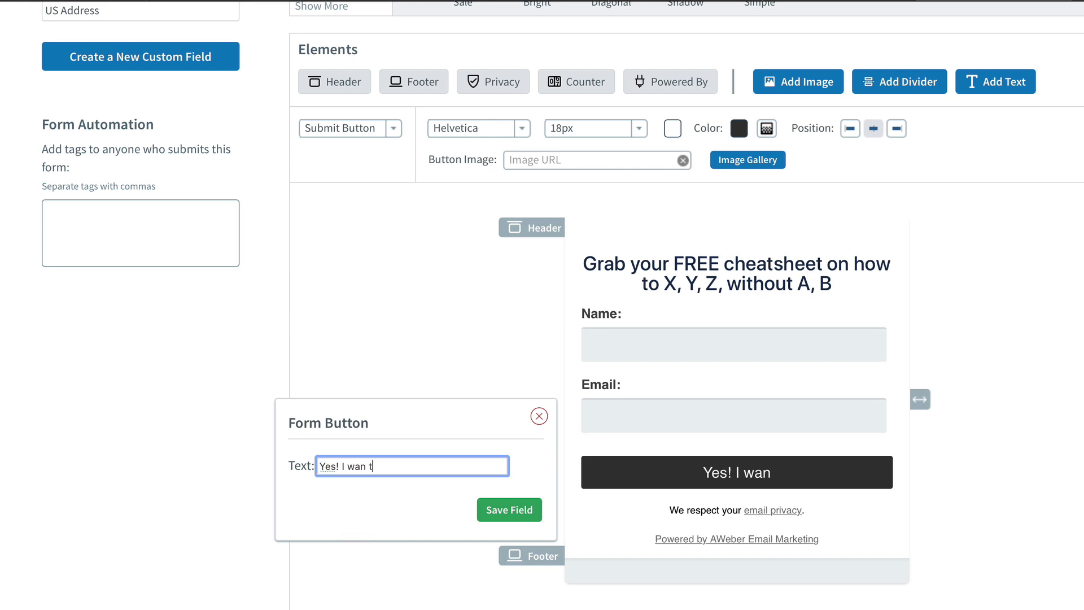
type("o X, Y,")
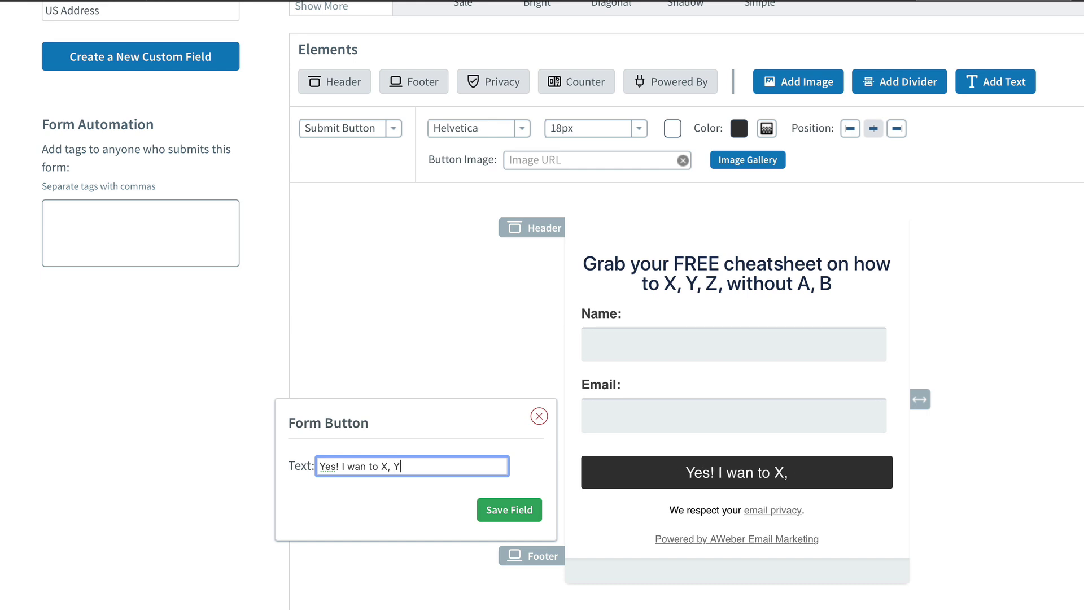
key("BackSpace")
key("BackSpace")
key("BackSpace")
key("BackSpace")
key("BackSpace")
key("BackSpace")
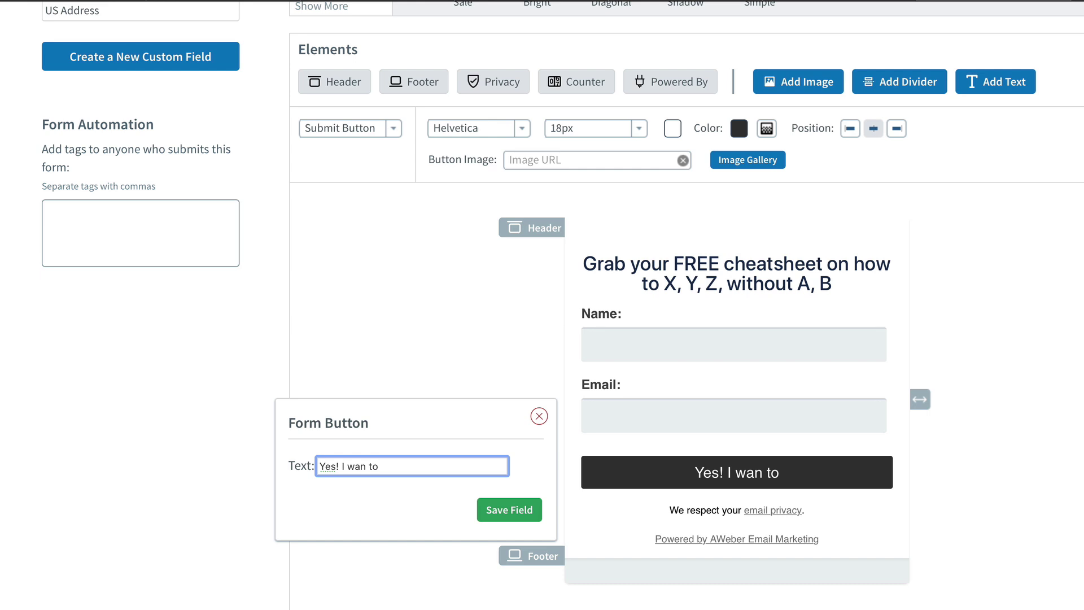
Complete and correct the button's label to read "Yes! I want to ____" and save it.
type("change my life")
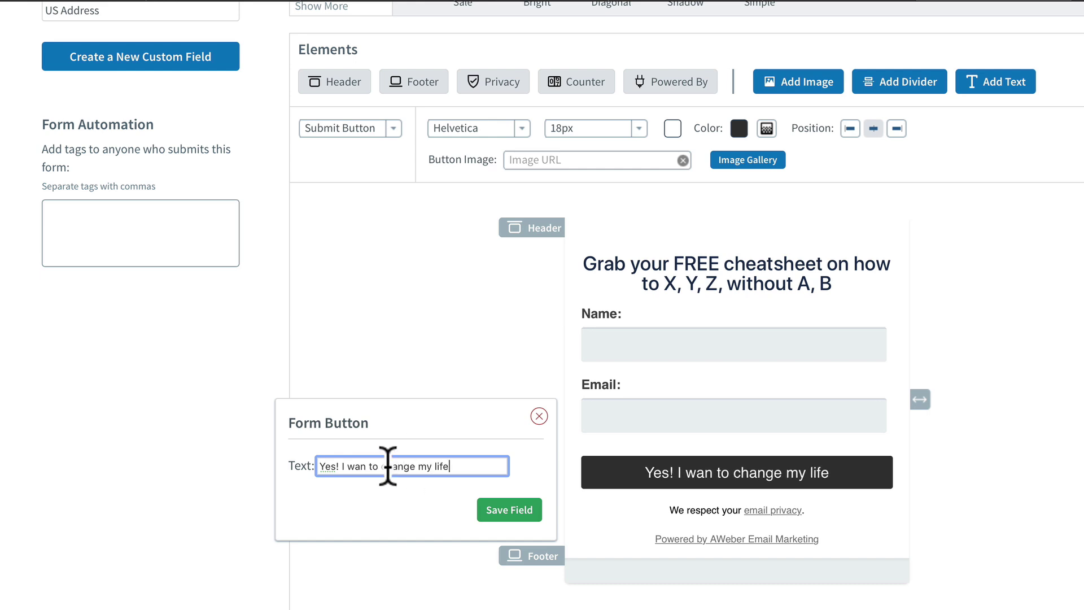
left_click_drag(382, 465, 467, 464)
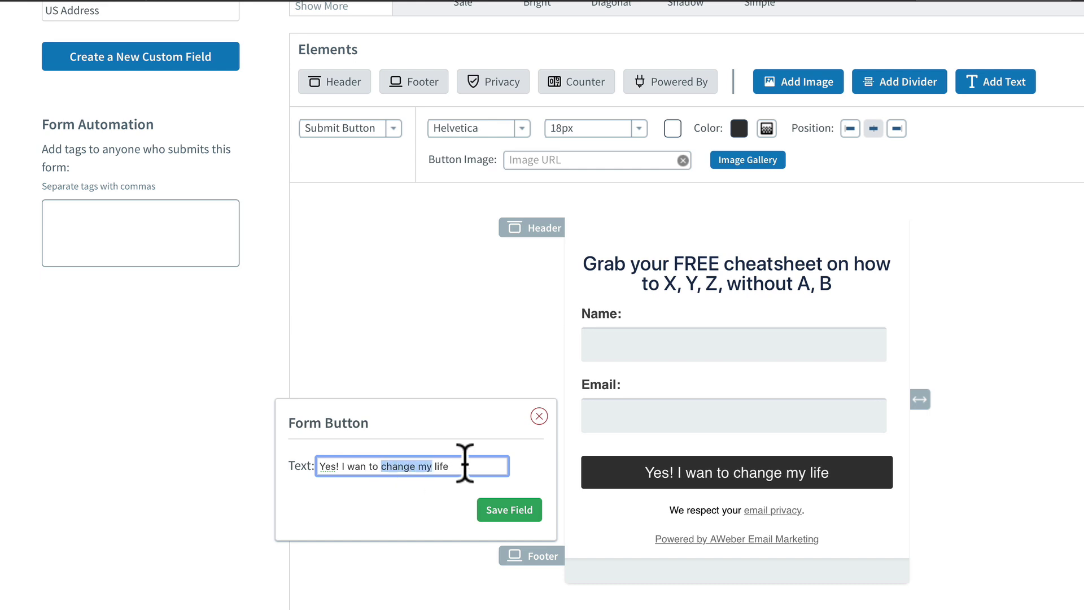
type("____")
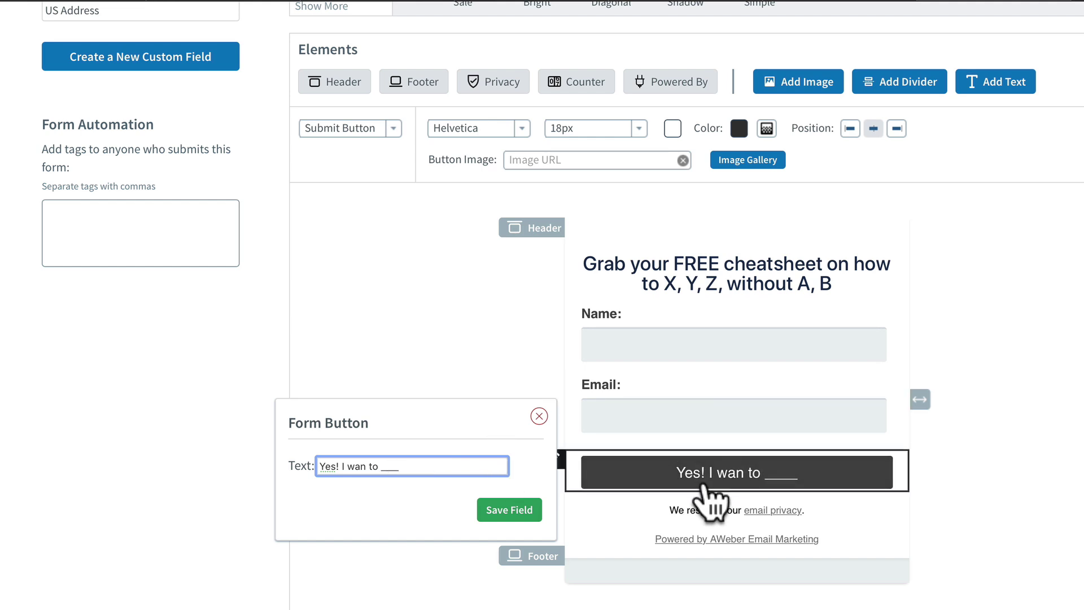
left_click(361, 466)
type("t")
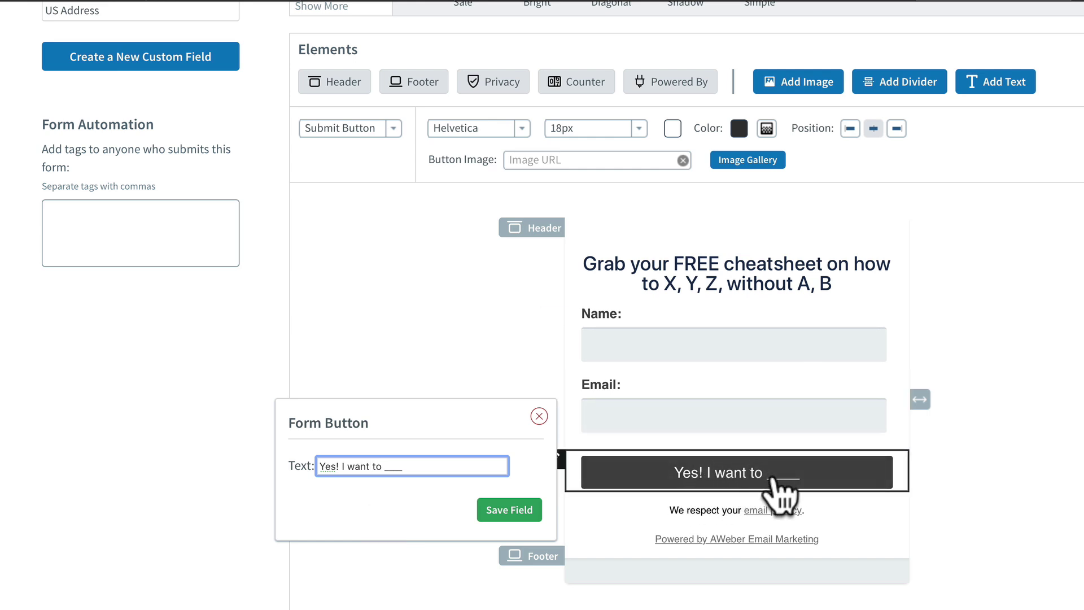
left_click(513, 509)
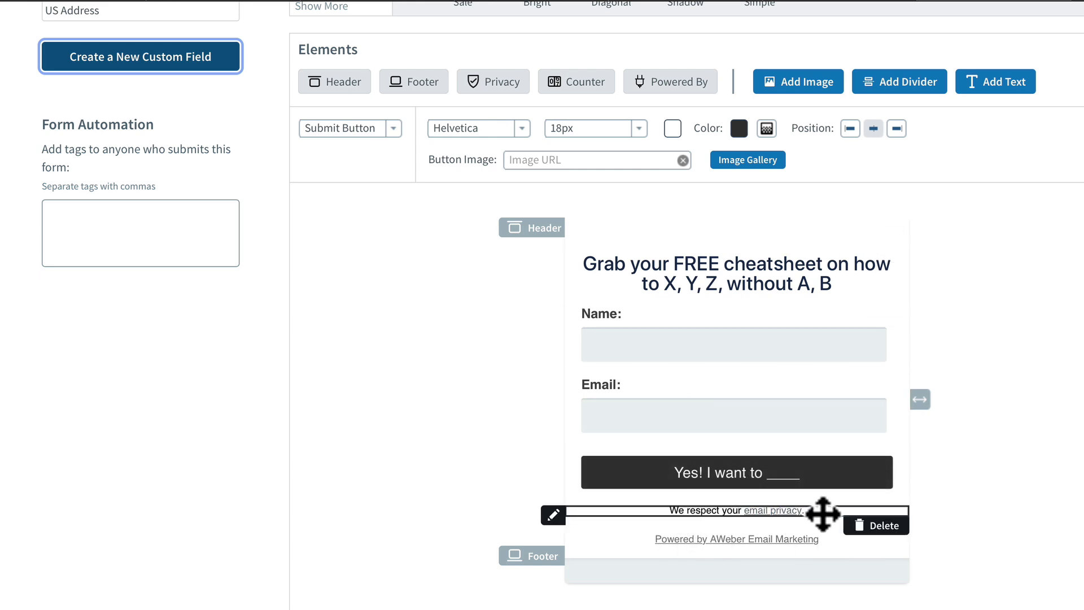
Delete the "Powered by AWeber Email Marketing" line from the form and proceed to the form's settings.
left_click(823, 514)
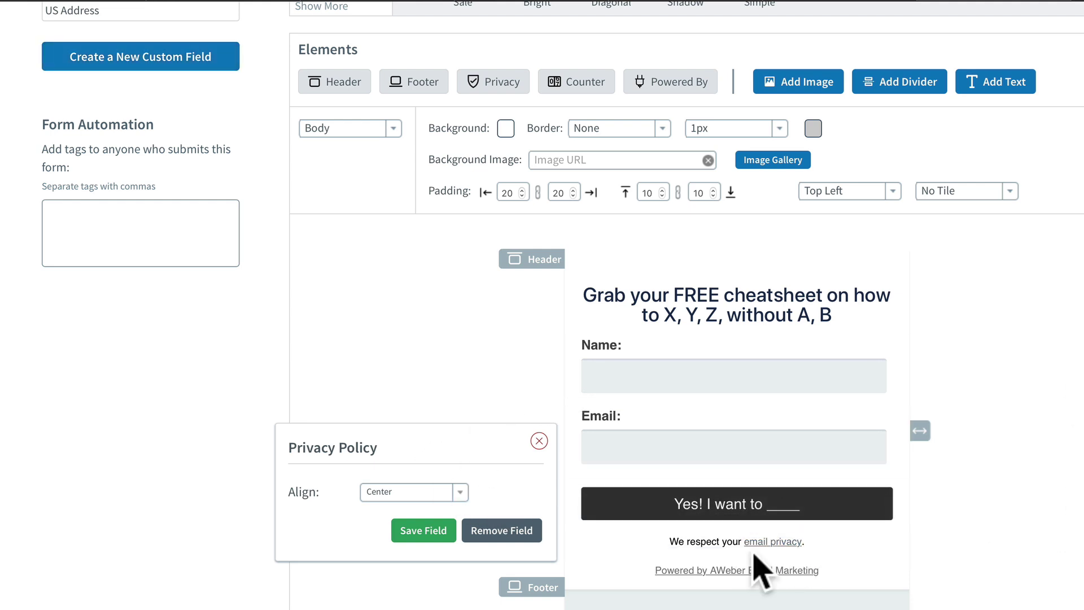
left_click(539, 441)
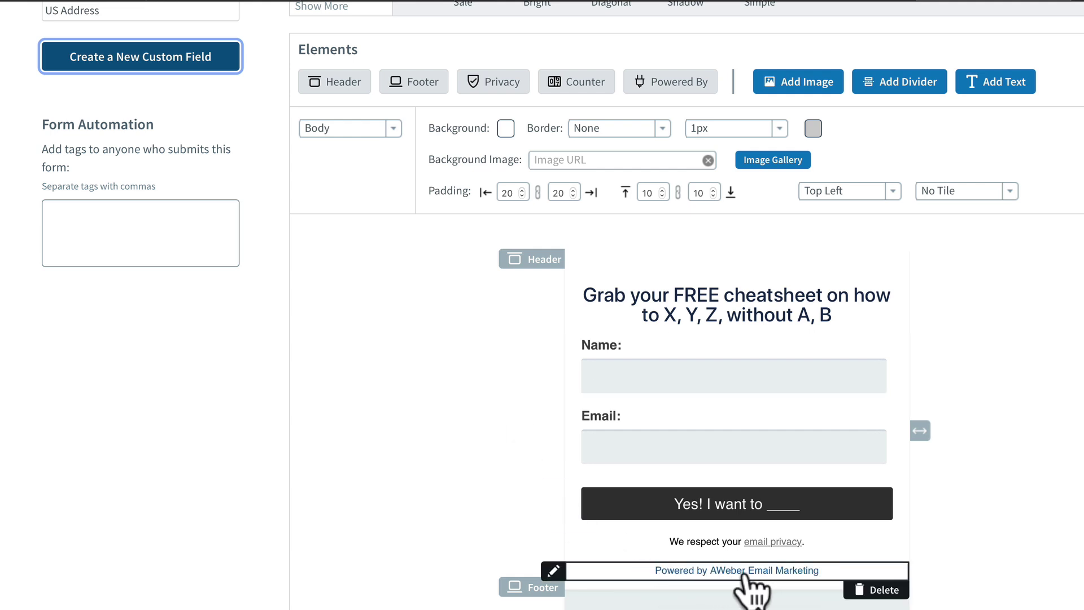
left_click(864, 594)
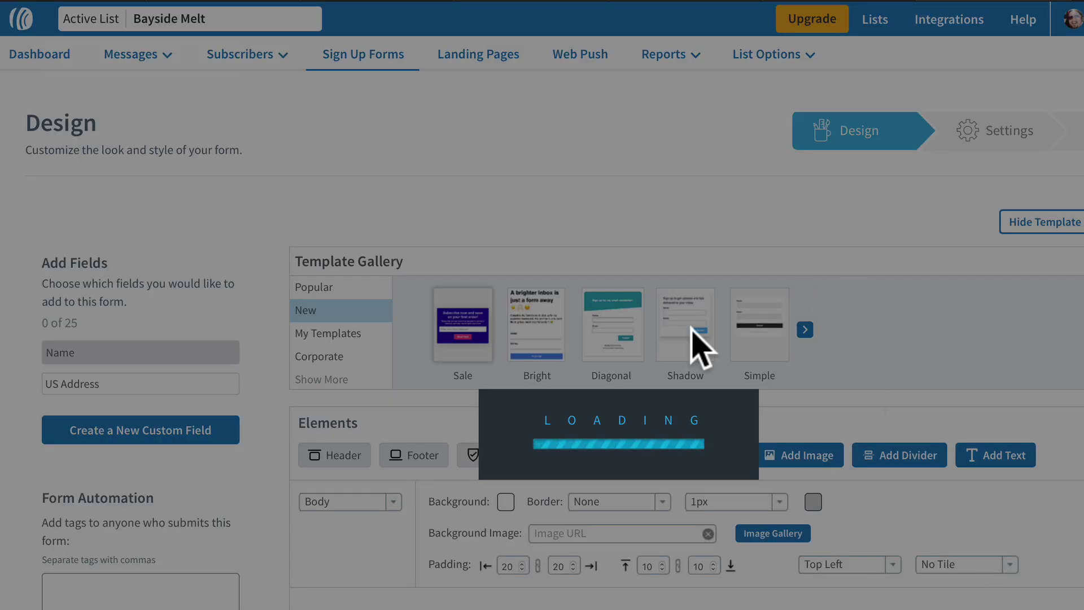
scroll(1006, 518, "down", 7)
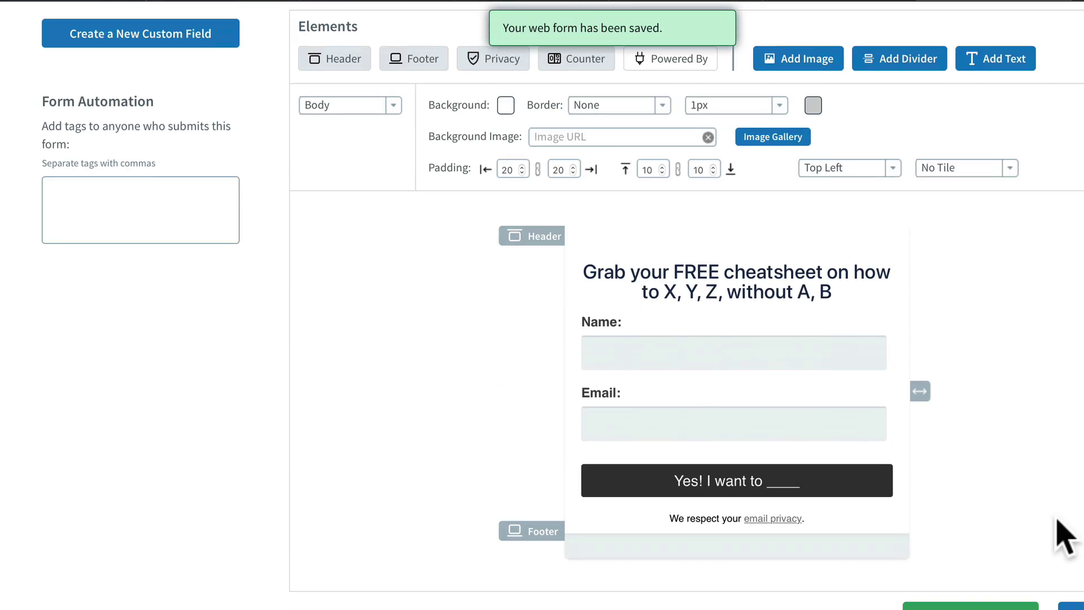
left_click(1069, 605)
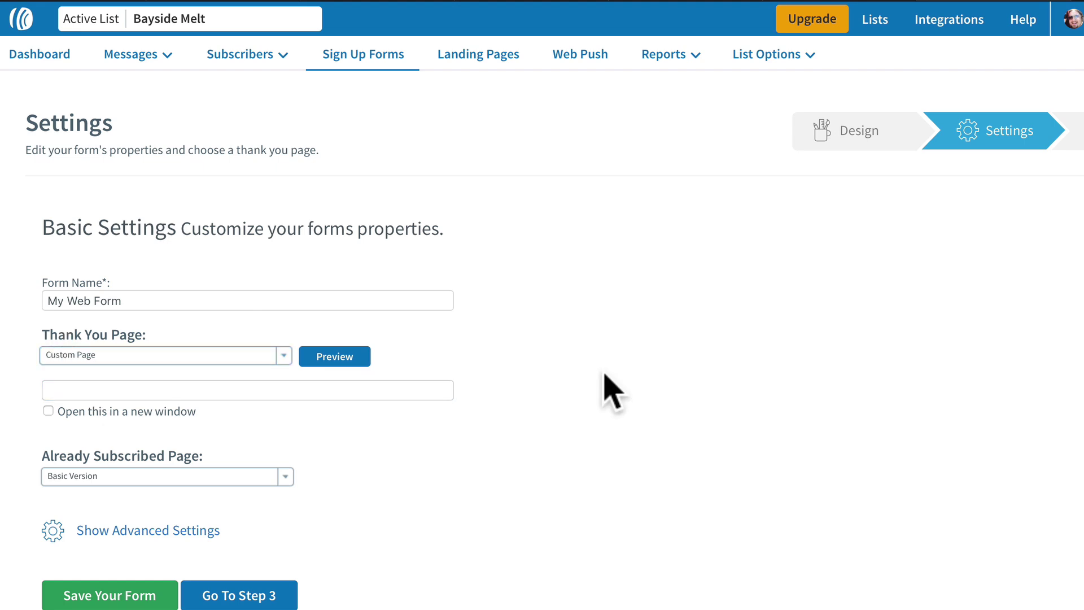
Review the Thank You Page choices and the custom page URL field, then set the Thank You Page to Stay on Current Page.
left_click(155, 355)
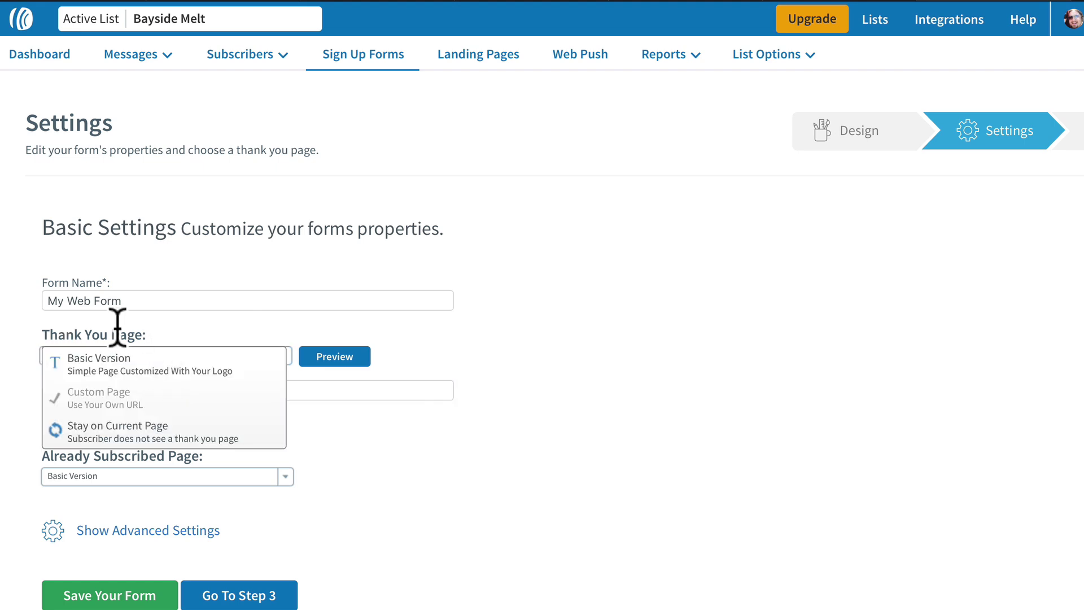
left_click(298, 392)
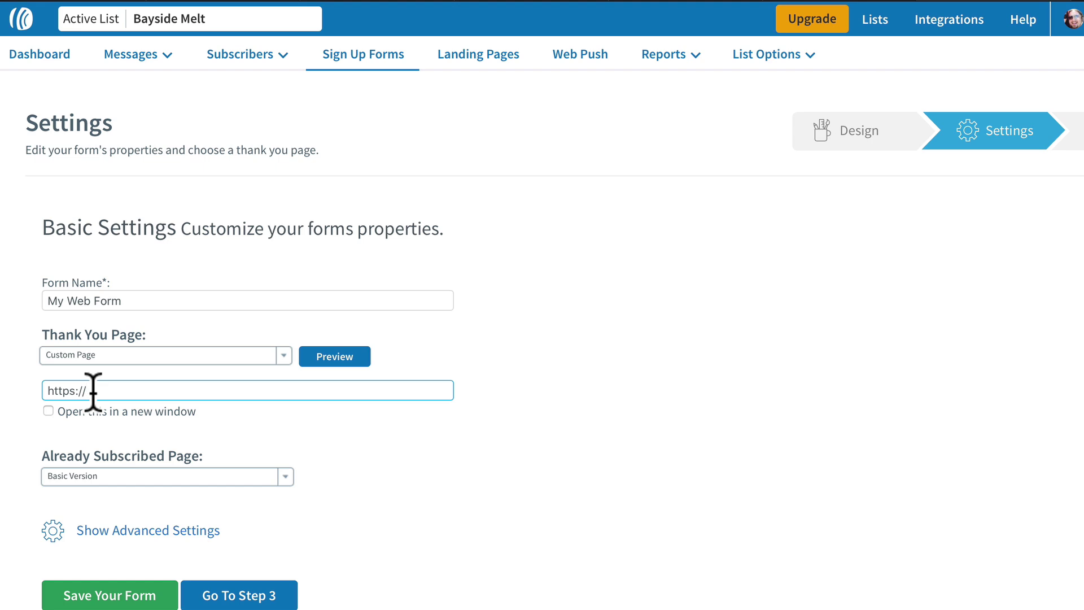
left_click(91, 357)
left_click(90, 432)
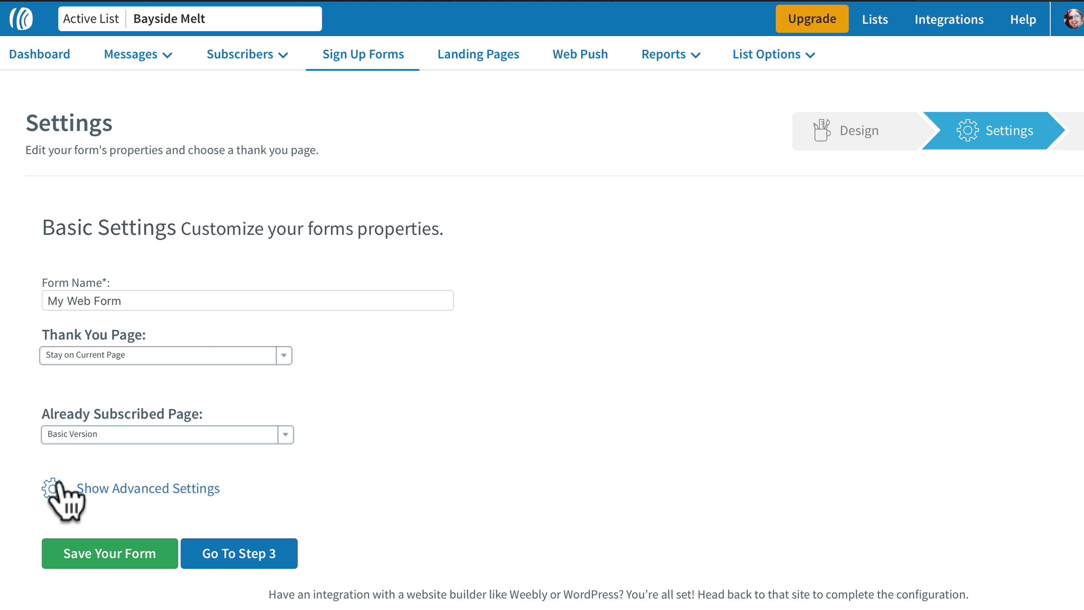
Examine the form's advanced settings, including Ad Tracking and Start On Message, and collapse them again.
left_click(138, 489)
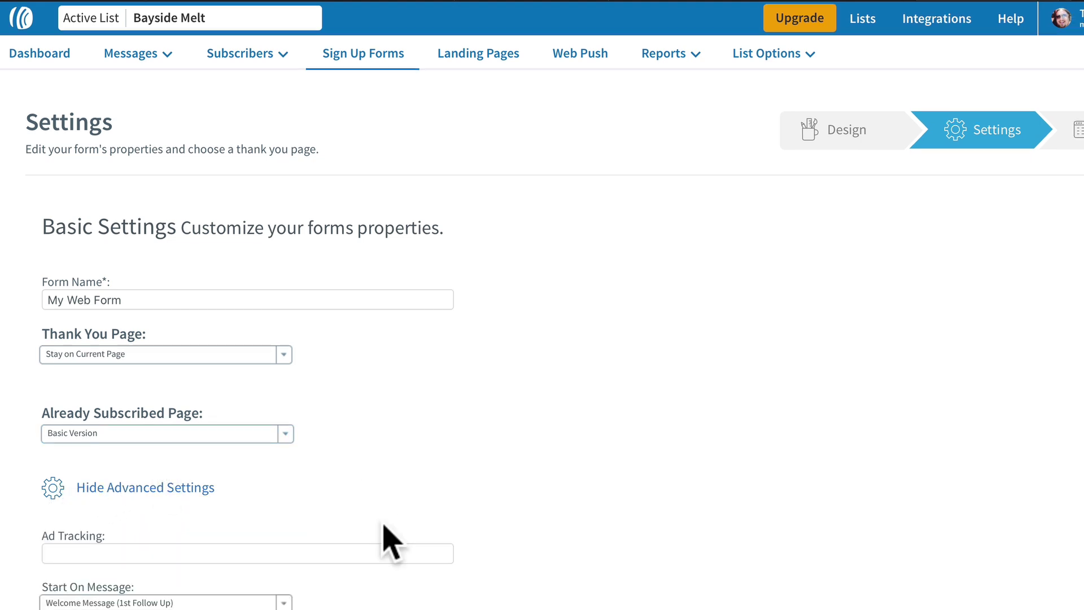
scroll(390, 539, "down", 3)
left_click(147, 412)
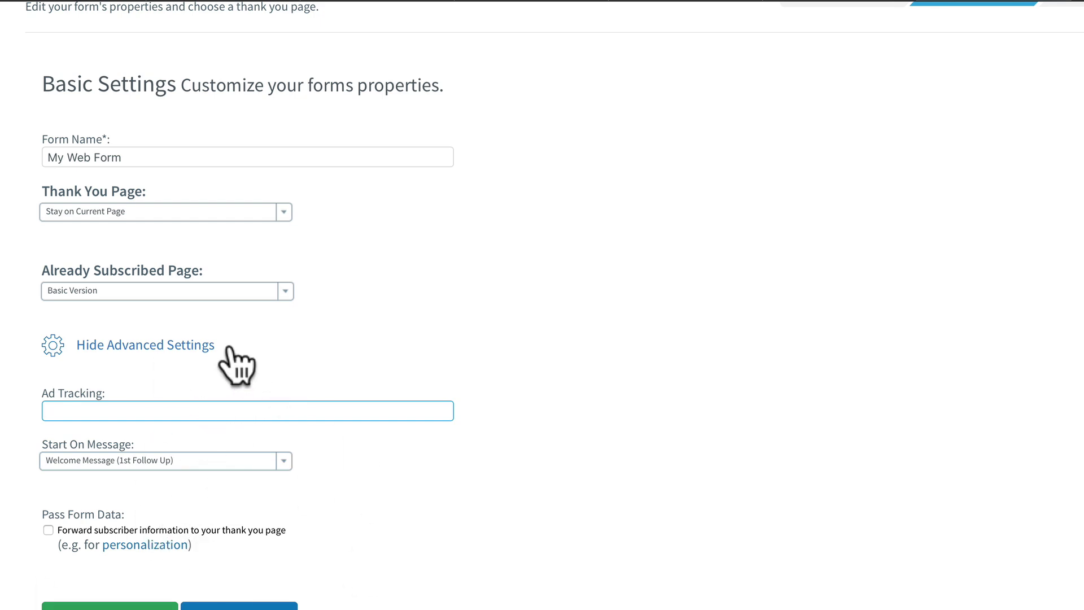
left_click(172, 356)
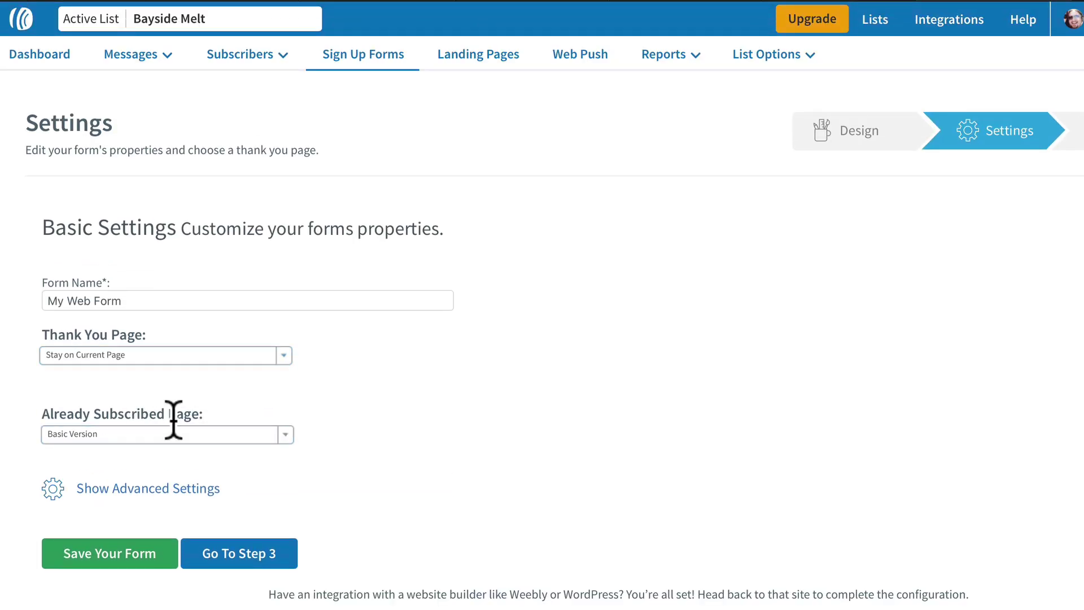
Save the form at the publishing stage and select the JavaScript snippet for installing it yourself.
left_click(237, 557)
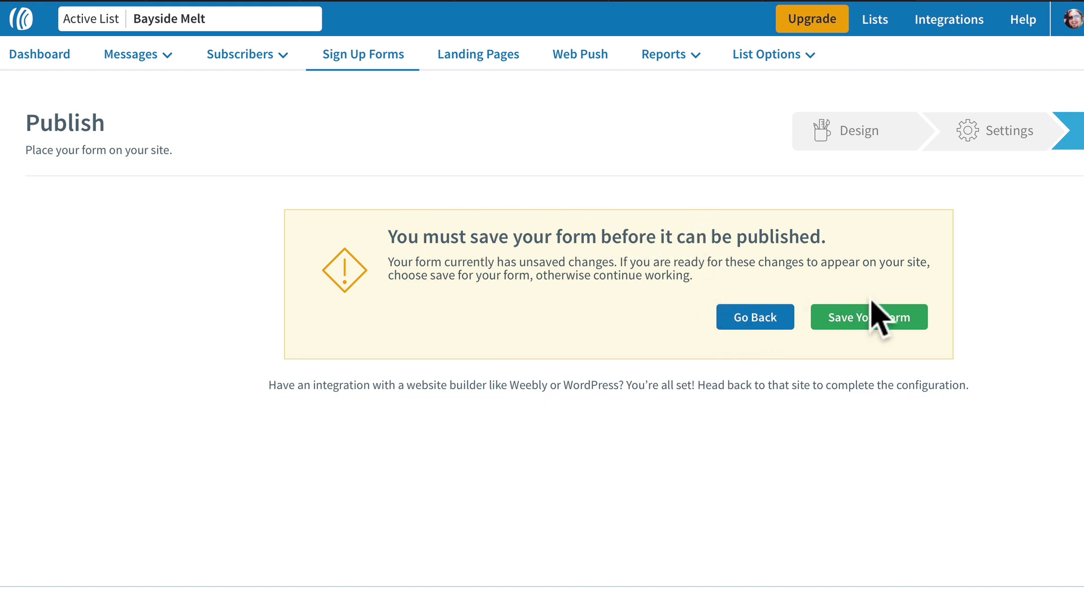
left_click(879, 317)
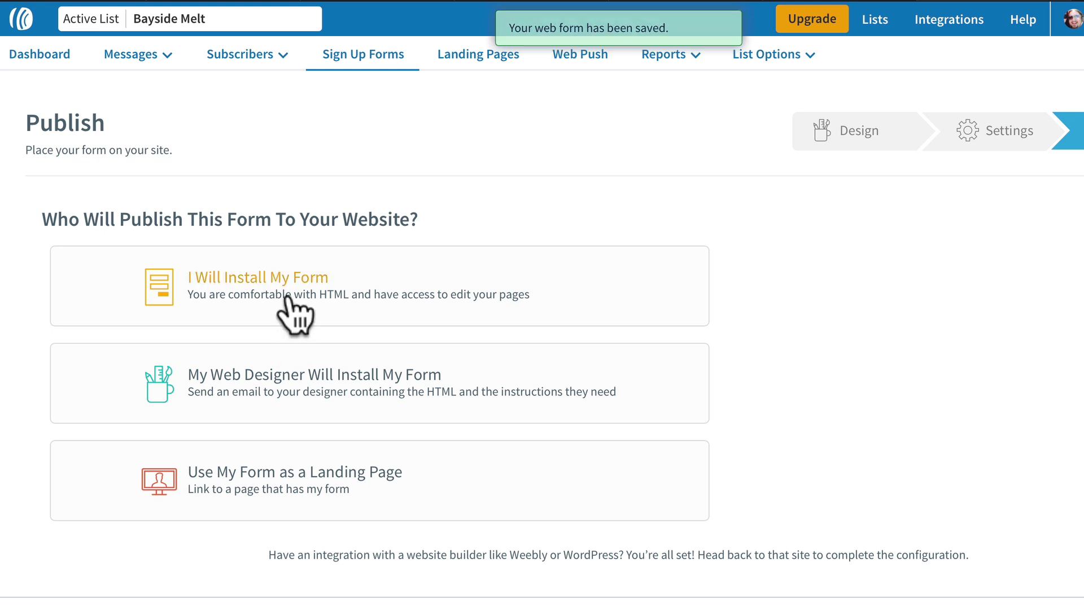
left_click(286, 302)
scroll(798, 508, "down", 3)
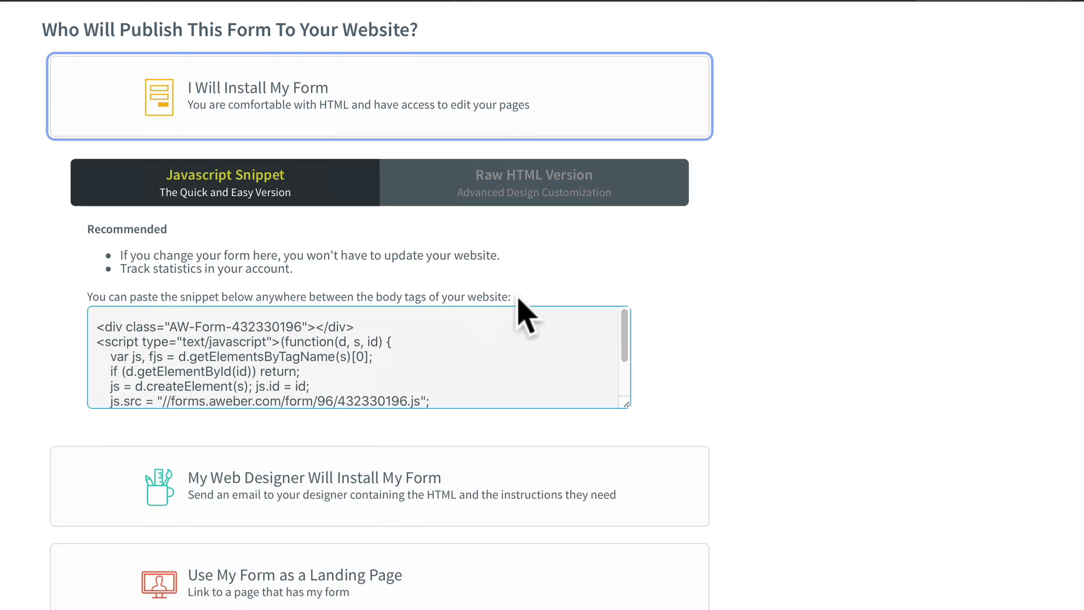
mouse_move(625, 330)
left_mouse_down()
mouse_move(621, 390)
mouse_move(623, 333)
left_mouse_up()
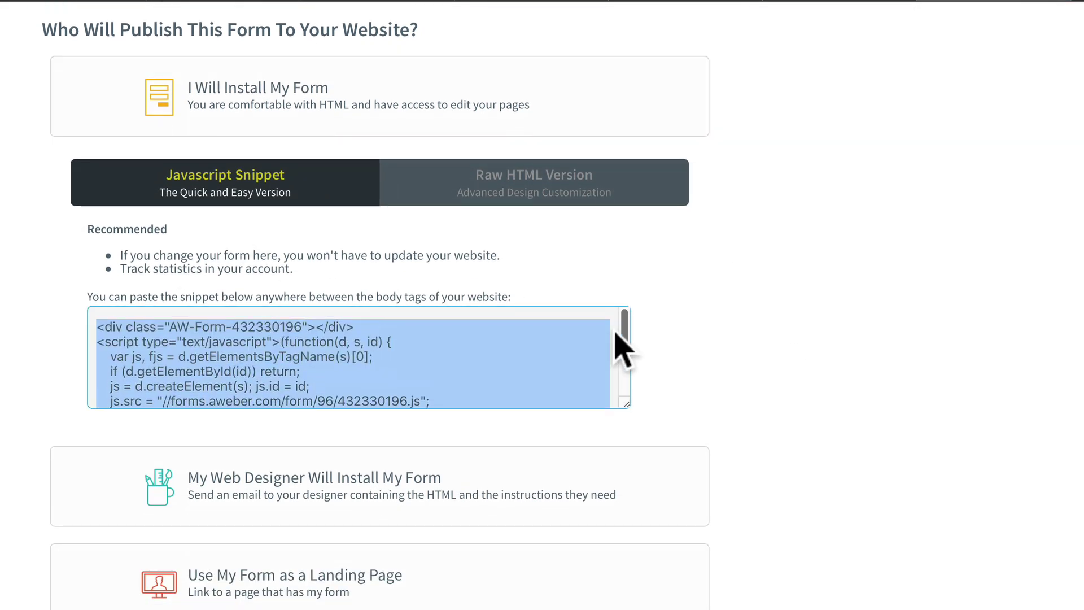
Compare the raw HTML version with the JavaScript snippet and review the option for a web designer to install the form.
left_click(556, 195)
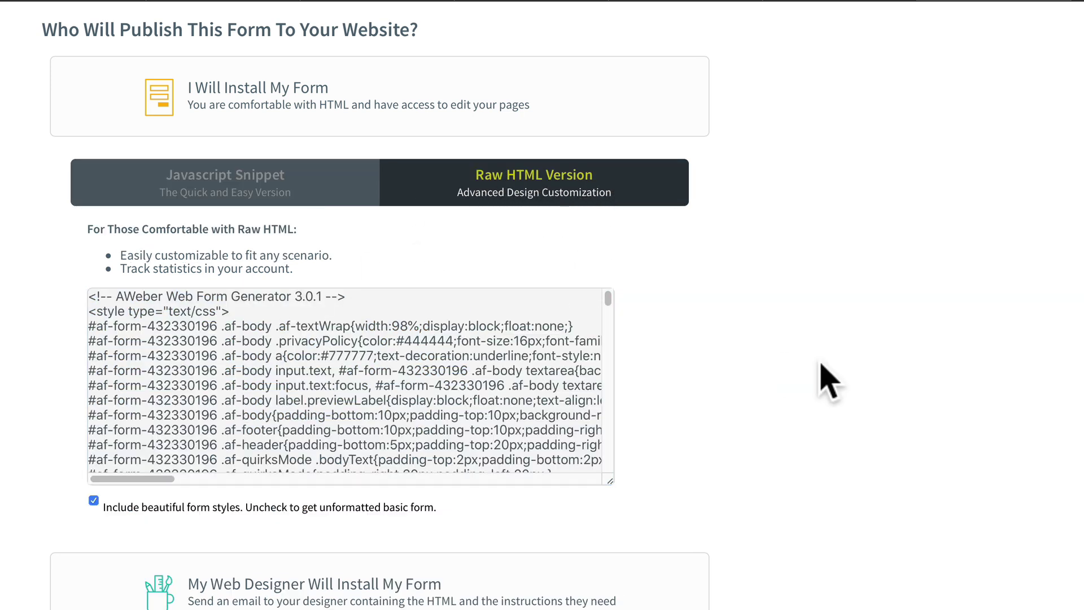
left_click(323, 199)
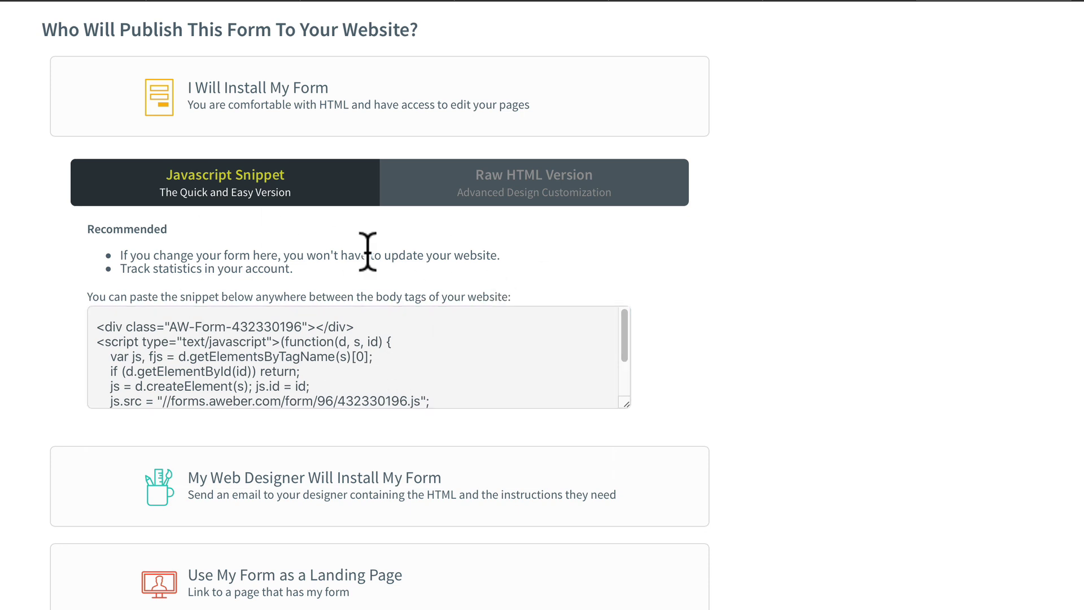
left_click(484, 496)
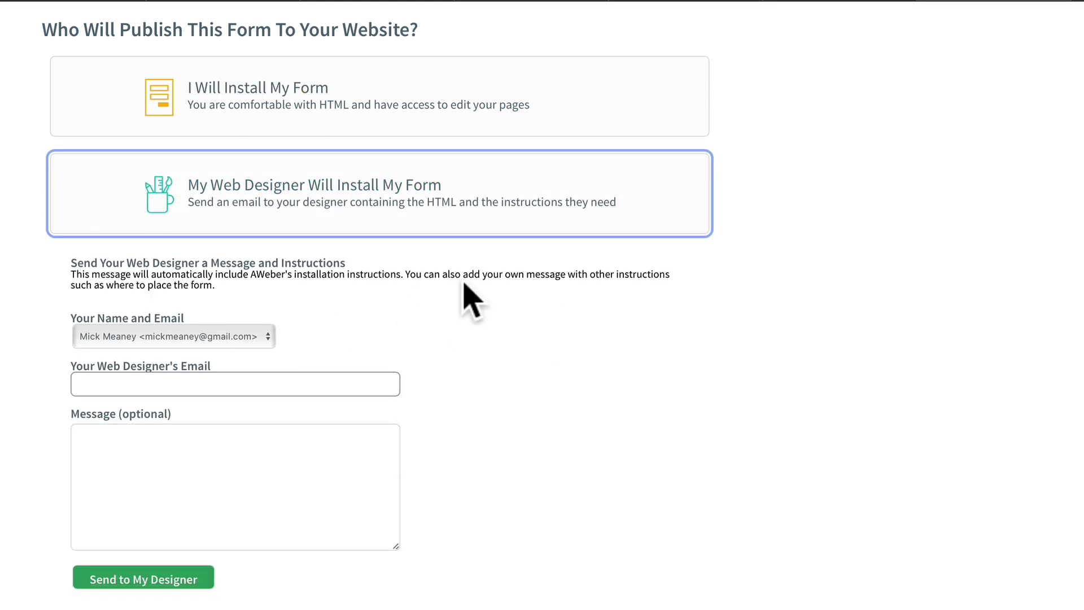
left_click(647, 233)
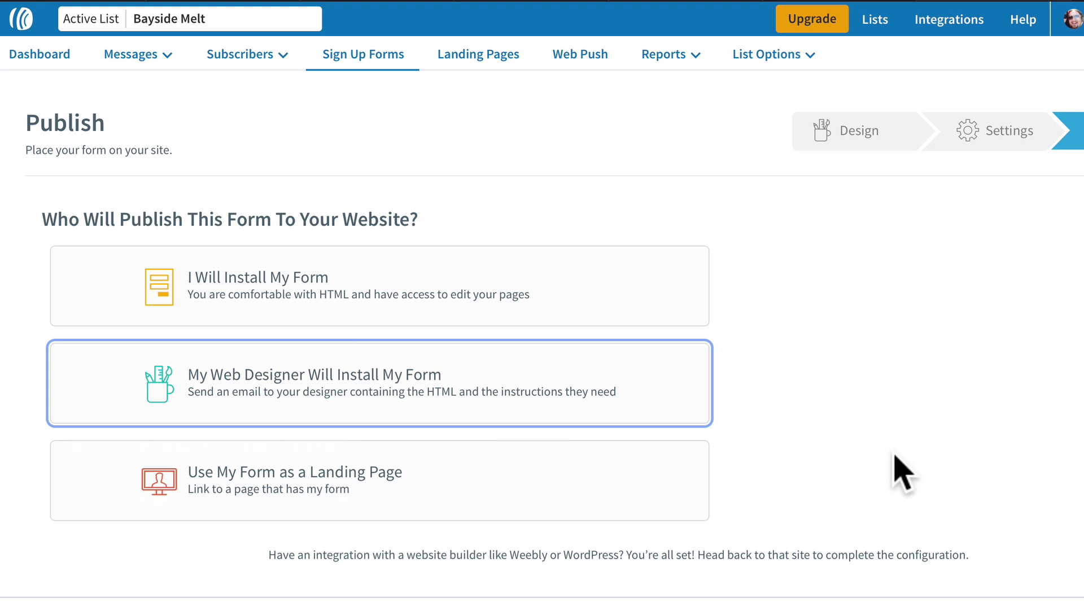
left_click(884, 435)
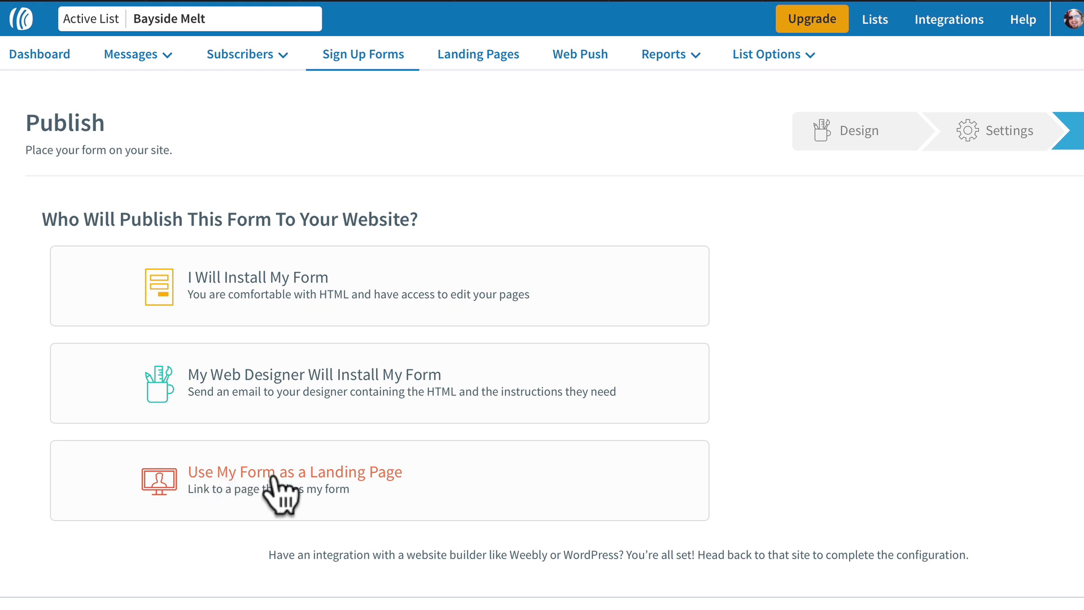
Show the option to use the form as a landing page and highlight its subscriber sign-up link.
left_click(310, 482)
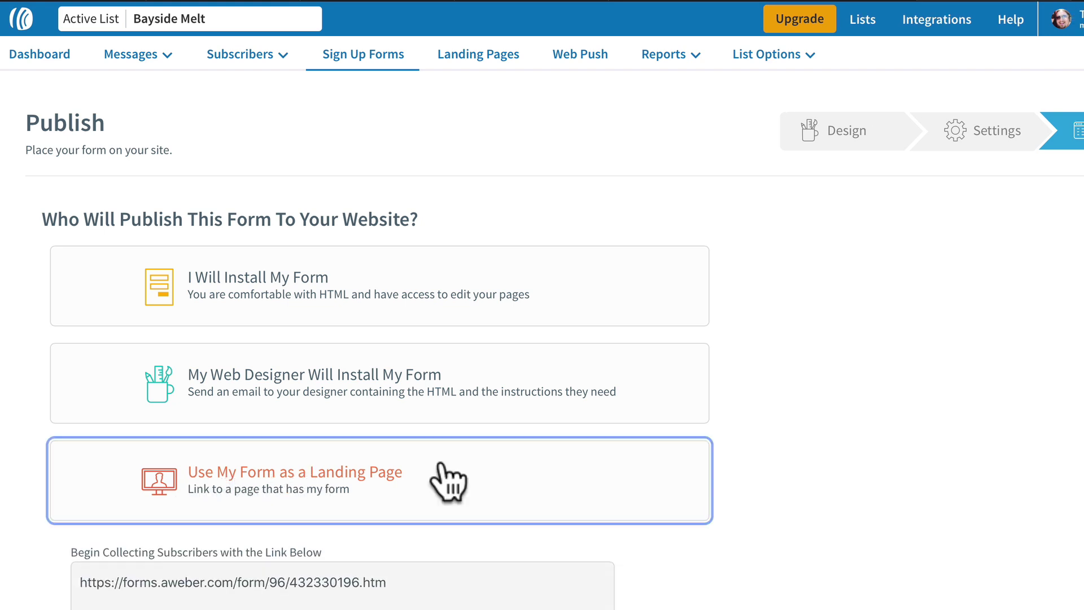
scroll(801, 587, "down", 1)
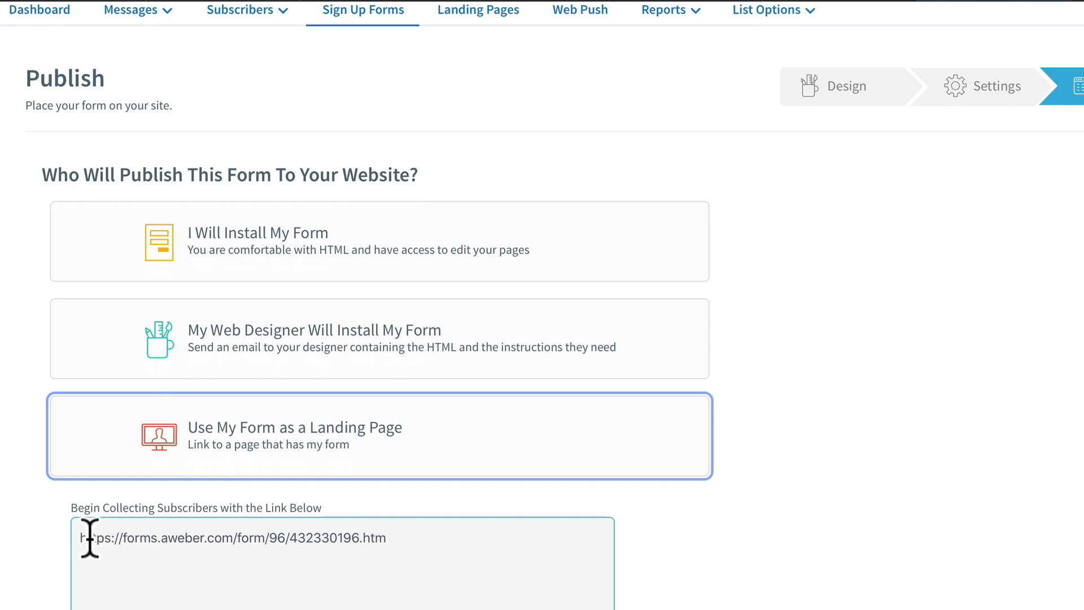
left_click_drag(79, 536, 398, 539)
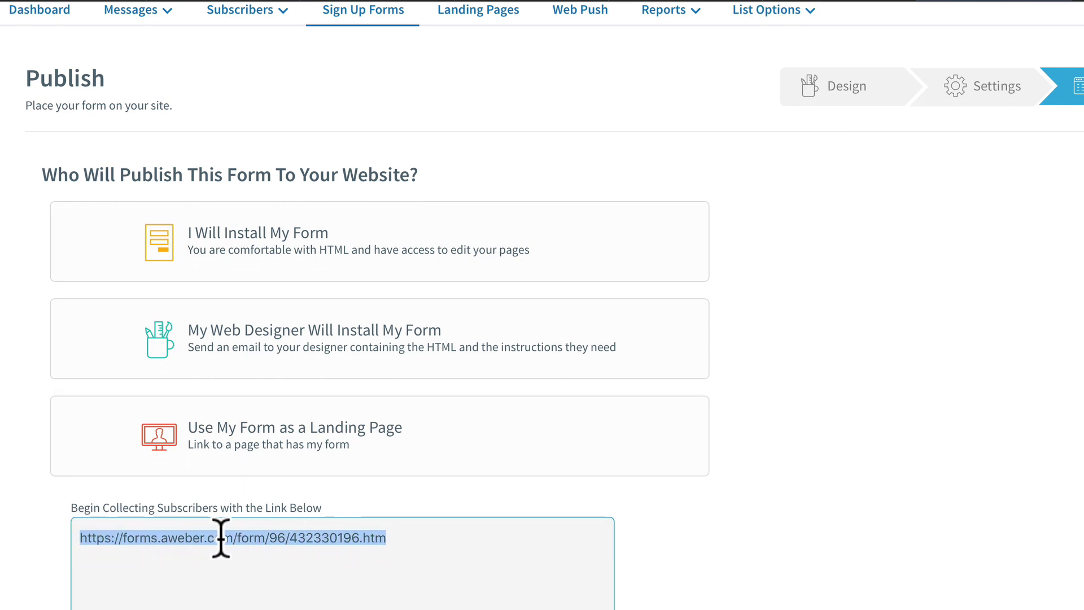
left_click(391, 545)
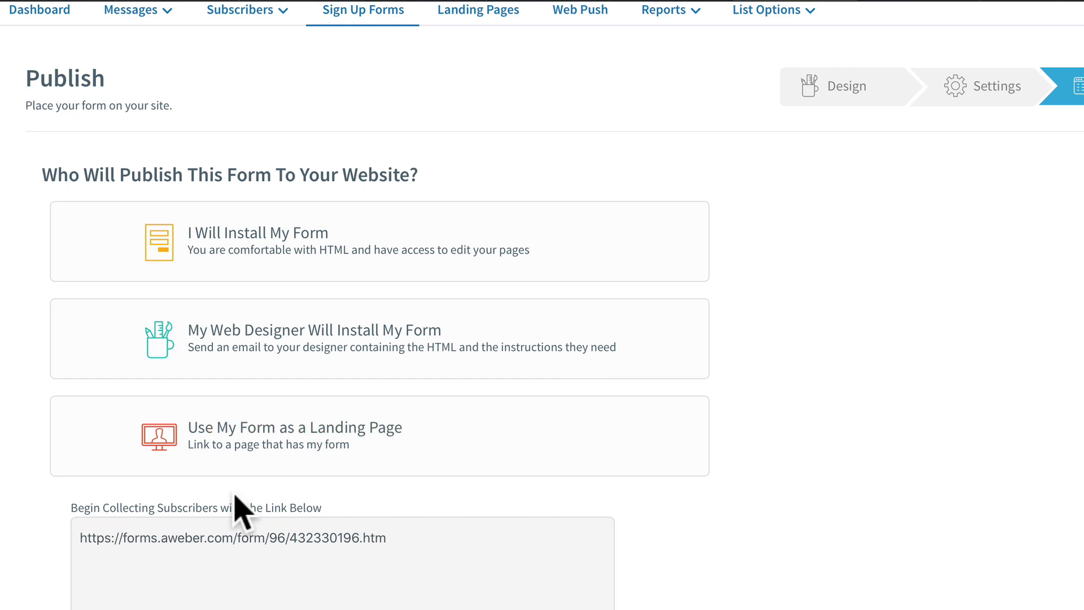
Switch to the guitar lessons website and examine its headline, video, sign-up offer and testimonial photos.
left_click(919, 0)
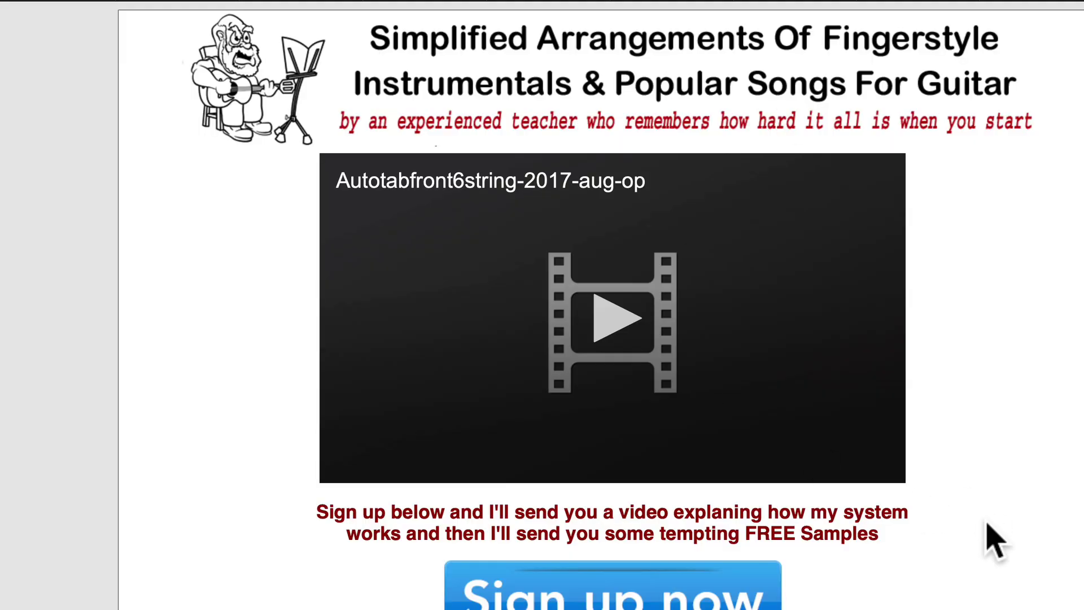
scroll(921, 501, "down", 10)
scroll(913, 539, "down", 10)
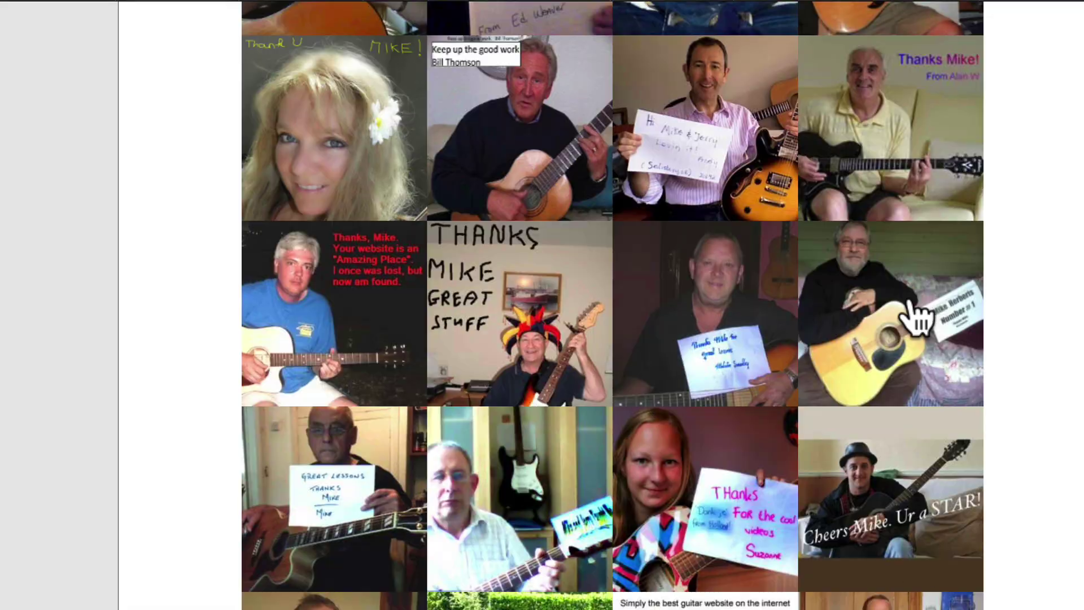
scroll(858, 536, "down", 9)
scroll(858, 536, "down", 15)
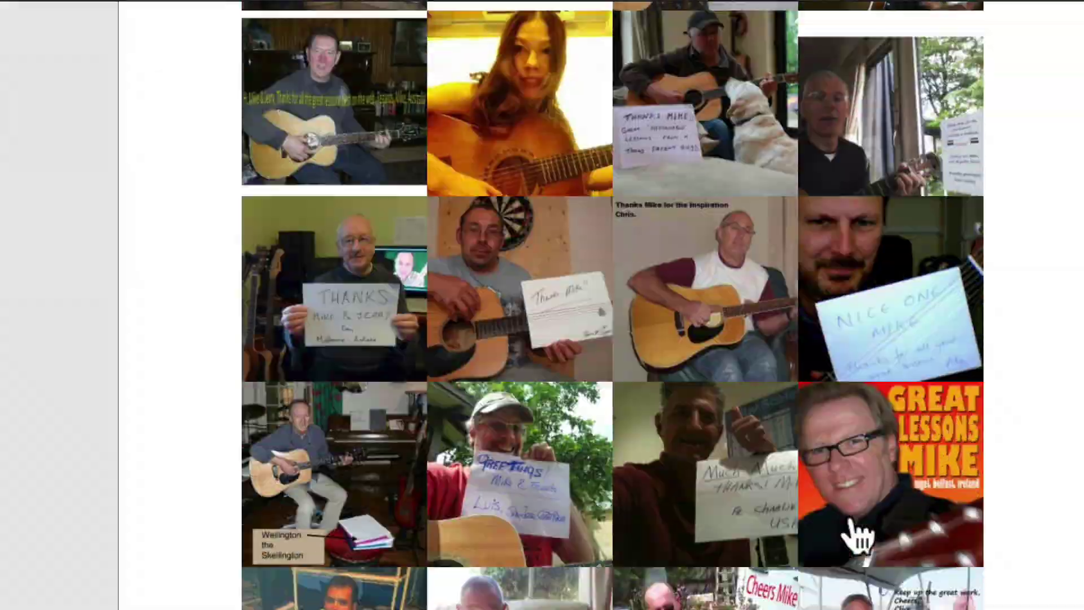
scroll(864, 562, "down", 5)
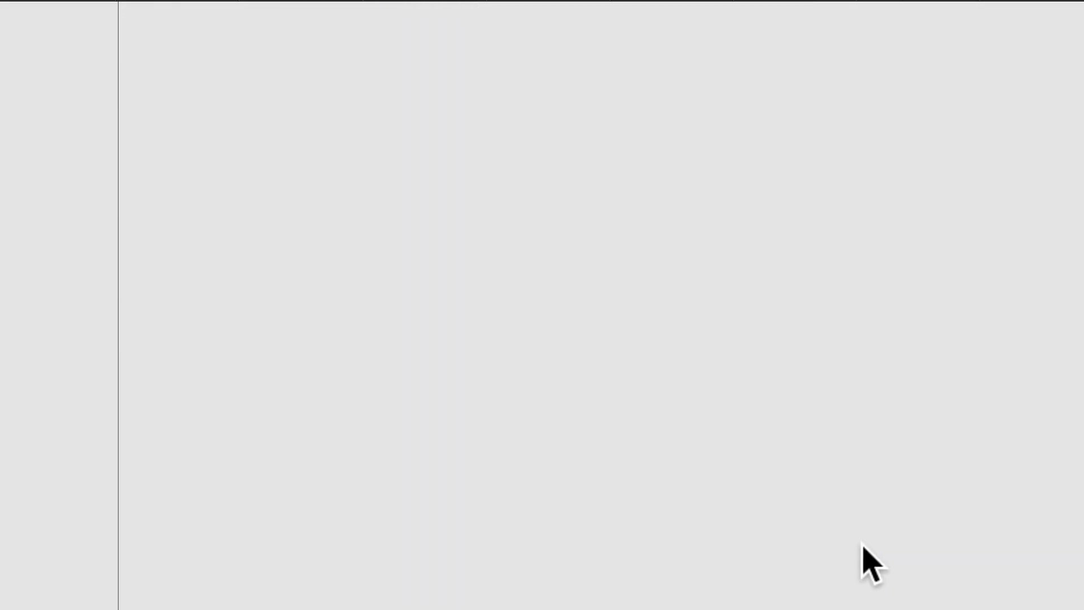
scroll(870, 561, "up", 20)
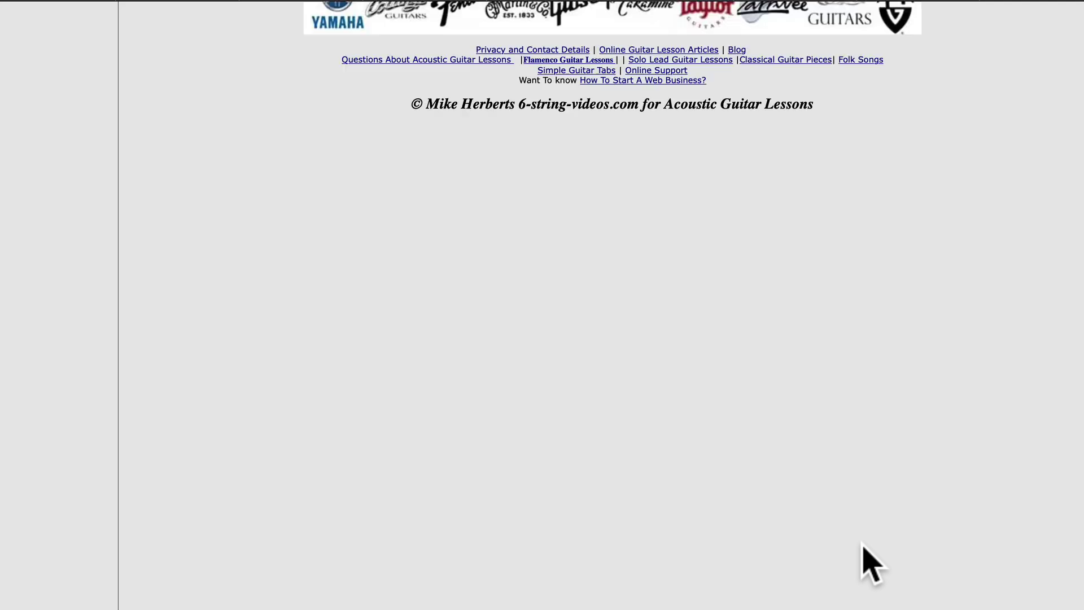
scroll(869, 565, "down", 9)
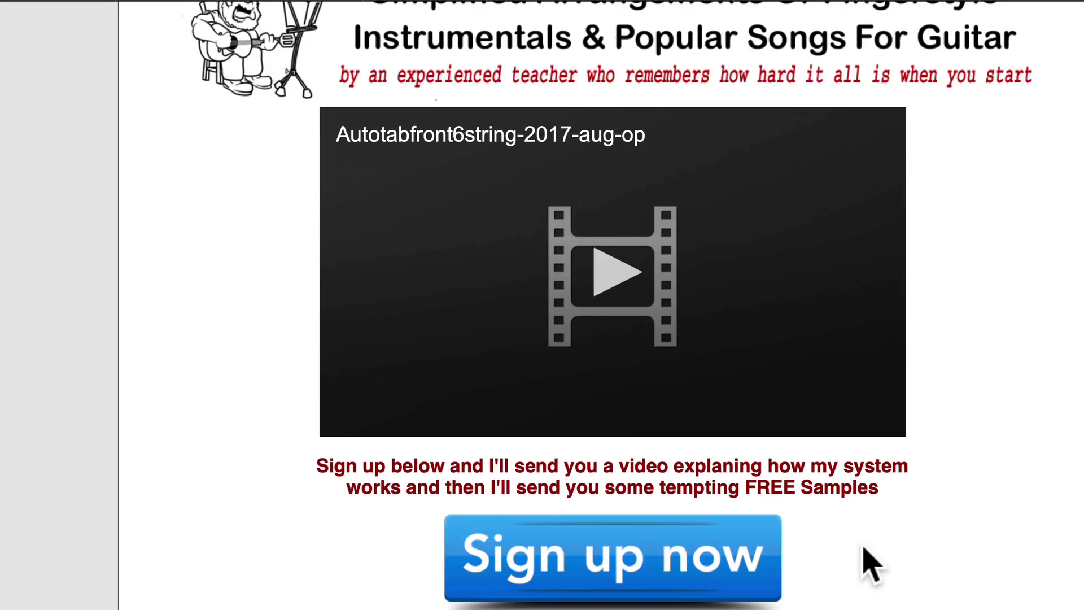
scroll(649, 491, "down", 5)
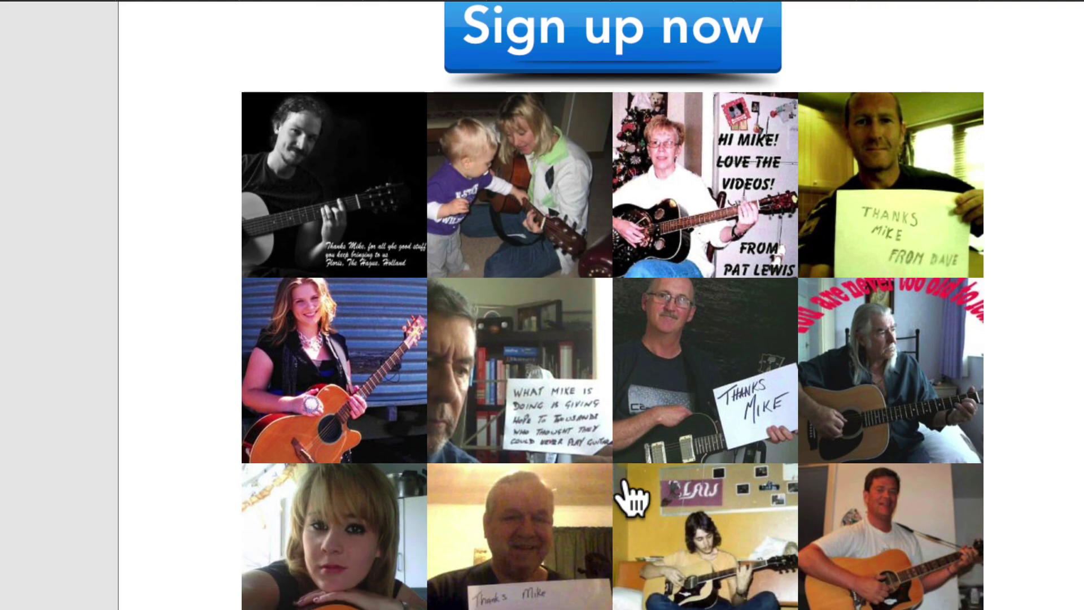
scroll(643, 545, "down", 10)
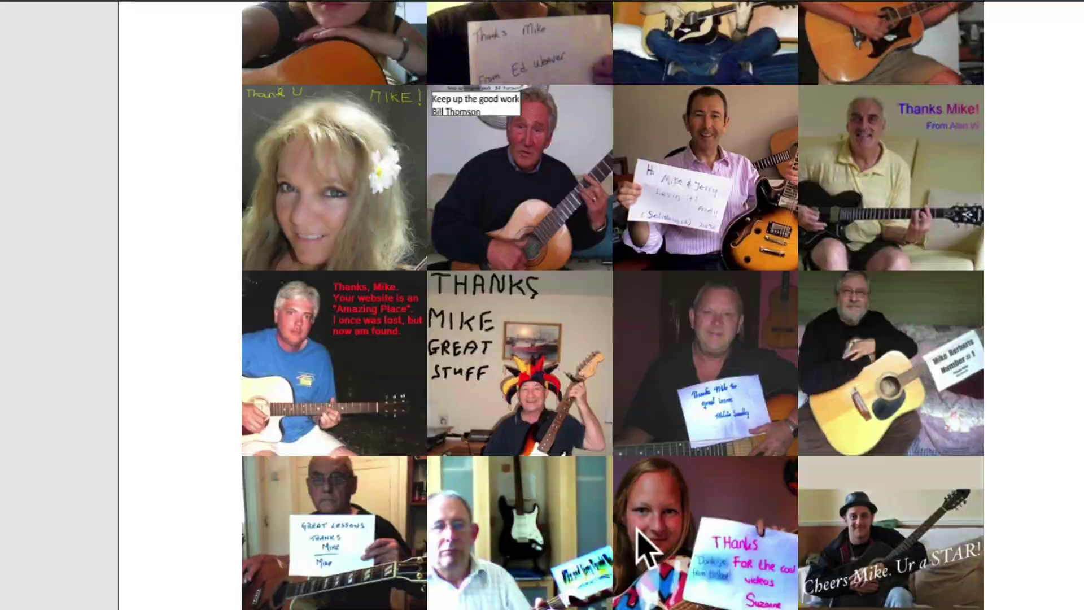
scroll(807, 553, "down", 2)
scroll(806, 553, "down", 7)
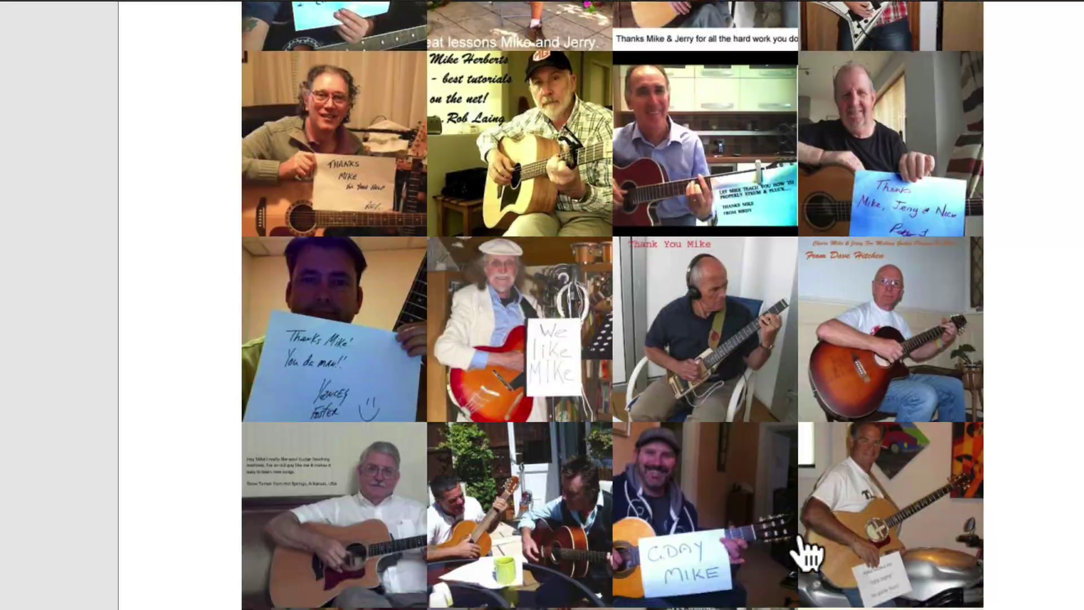
scroll(804, 550, "up", 20)
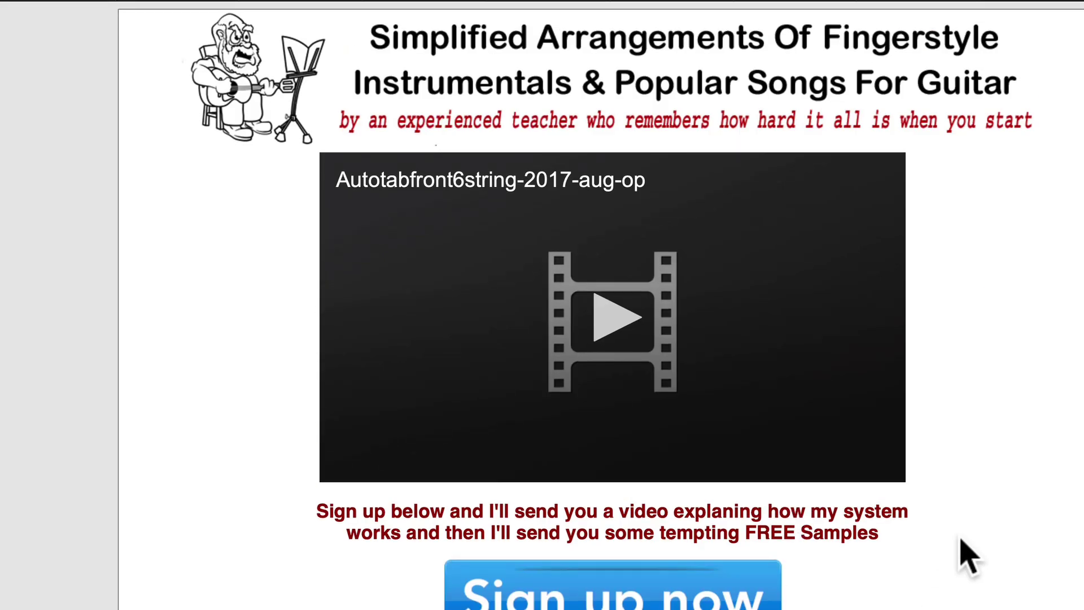
scroll(963, 551, "down", 7)
scroll(964, 537, "down", 2)
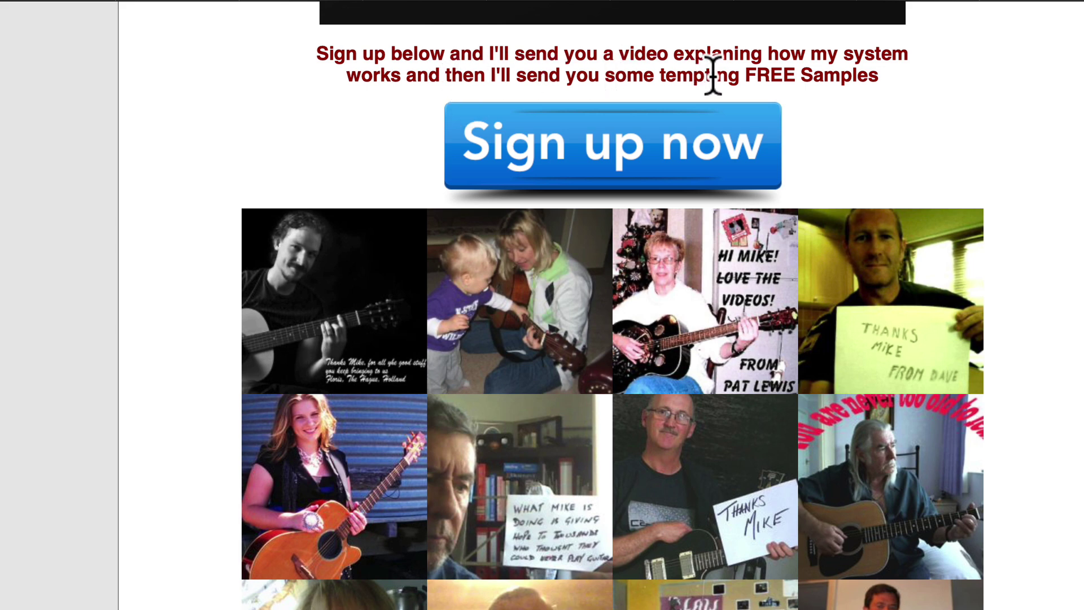
Highlight the FREE Samples offer on the guitar lessons page, open its sign-up form and examine the form's heading.
left_click_drag(746, 73, 877, 73)
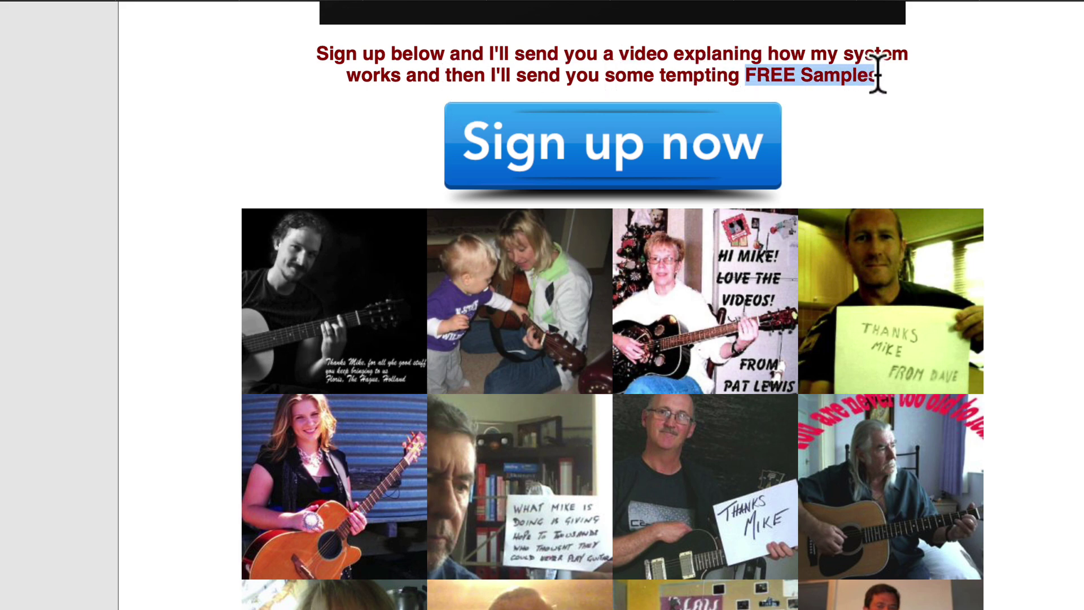
left_click(856, 75)
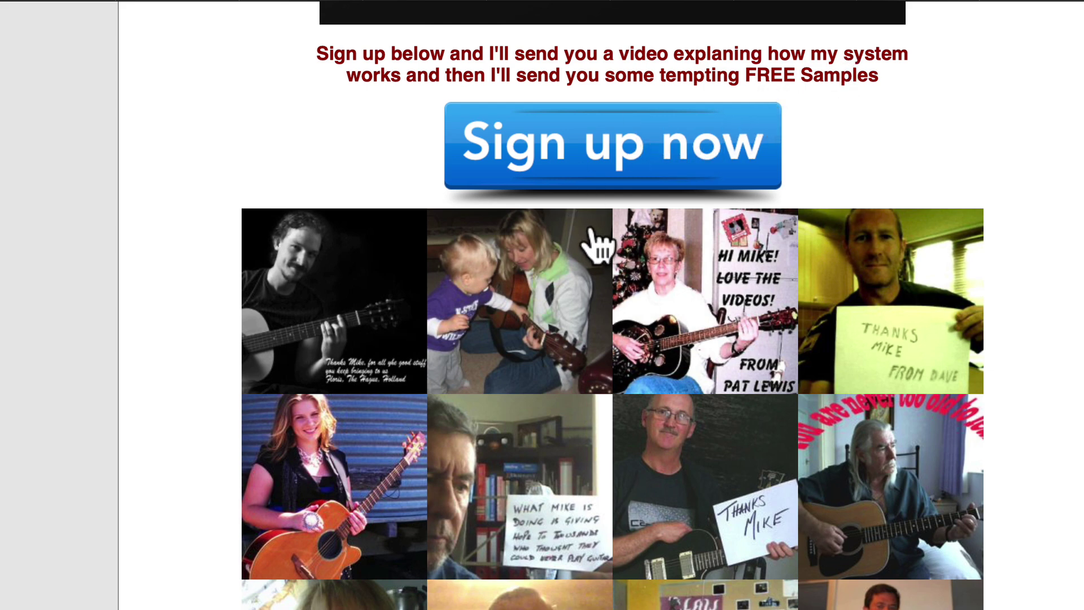
left_click(628, 155)
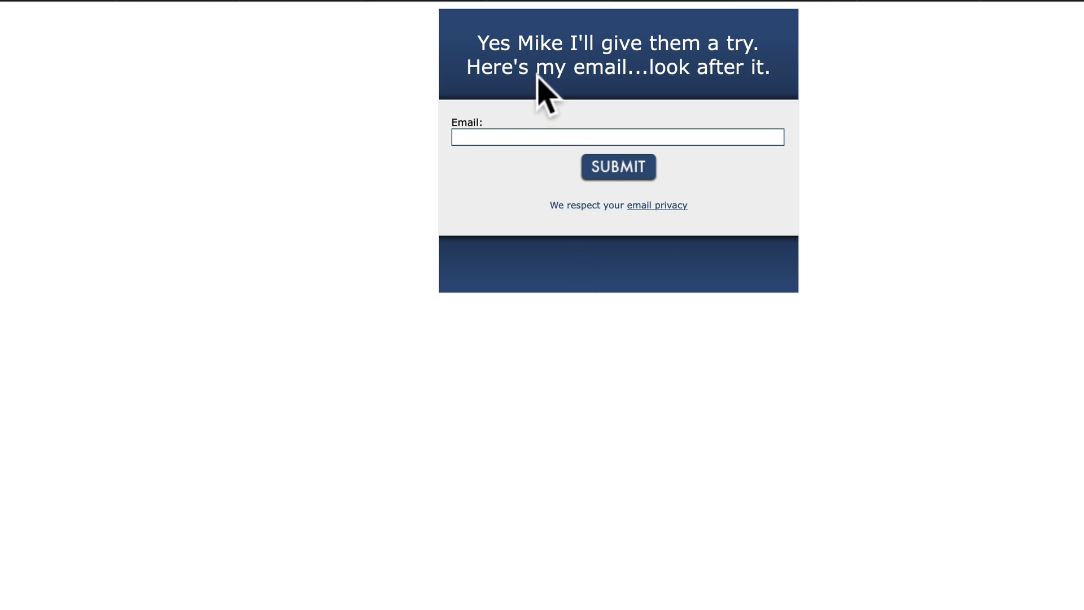
left_click_drag(481, 41, 644, 41)
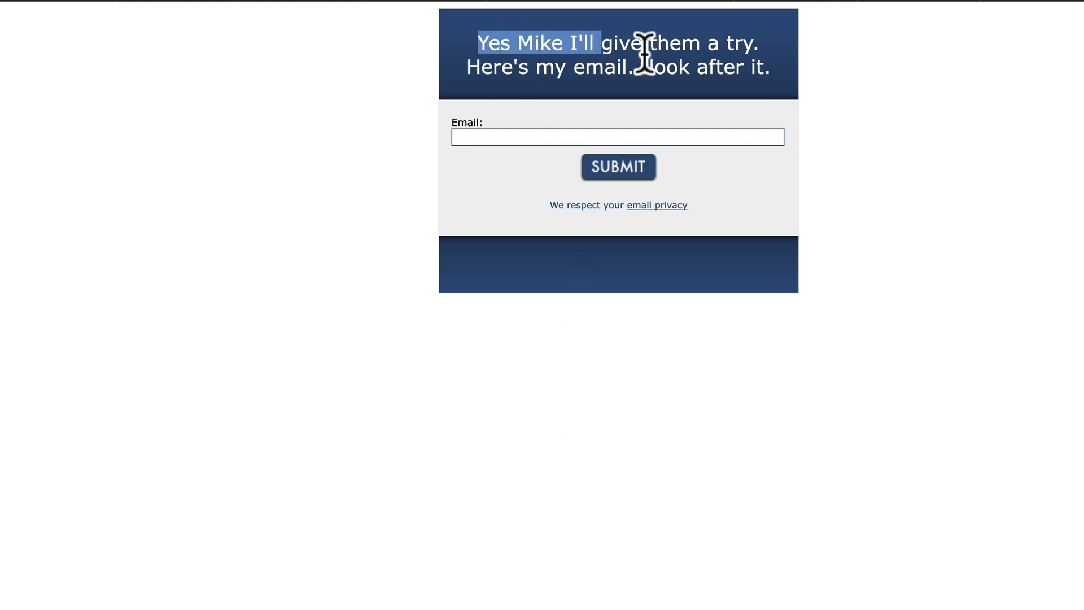
left_click(595, 41)
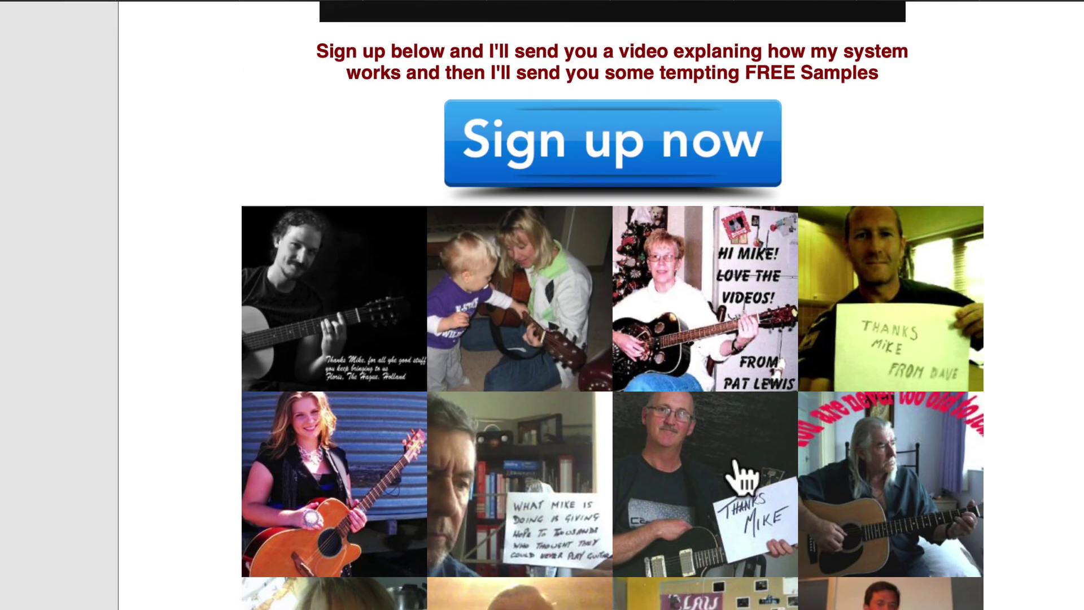
Examine the student testimonial photos down to the page footer and back up through the gallery.
scroll(738, 475, "down", 10)
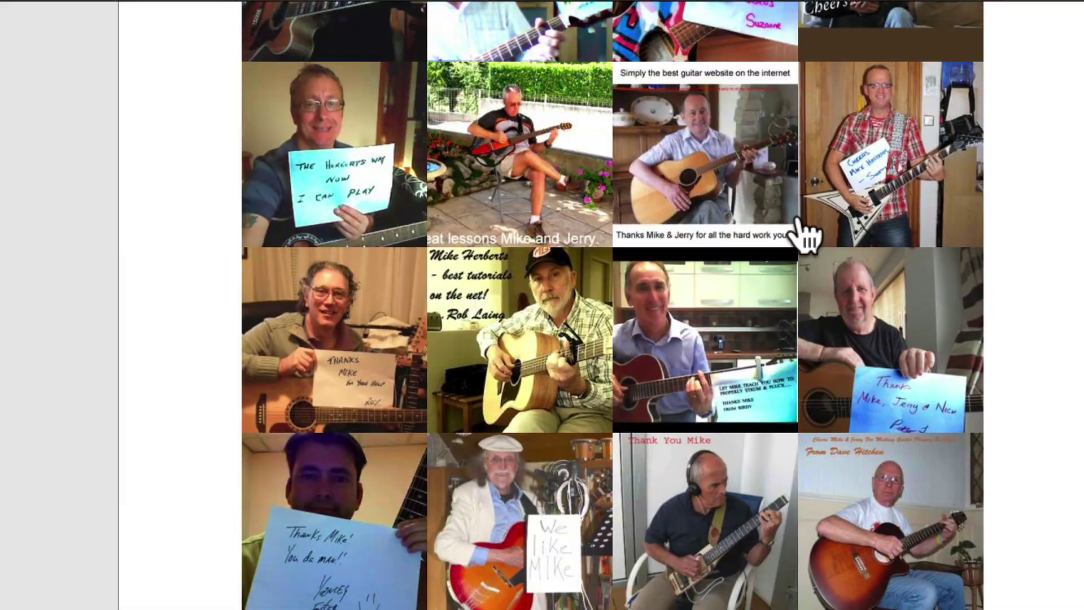
scroll(656, 503, "down", 8)
scroll(661, 504, "down", 20)
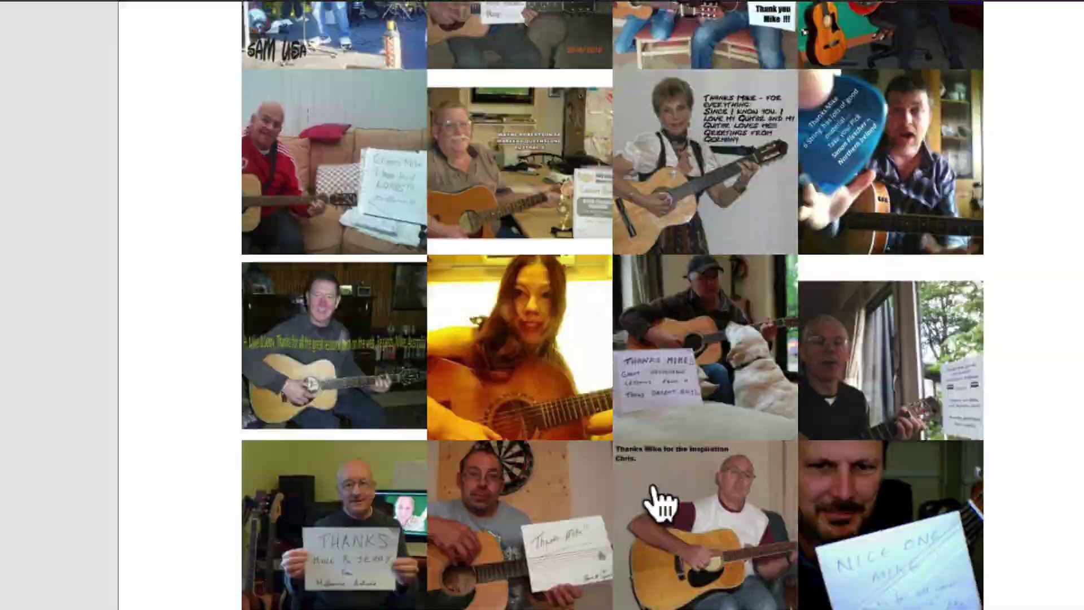
scroll(661, 504, "down", 5)
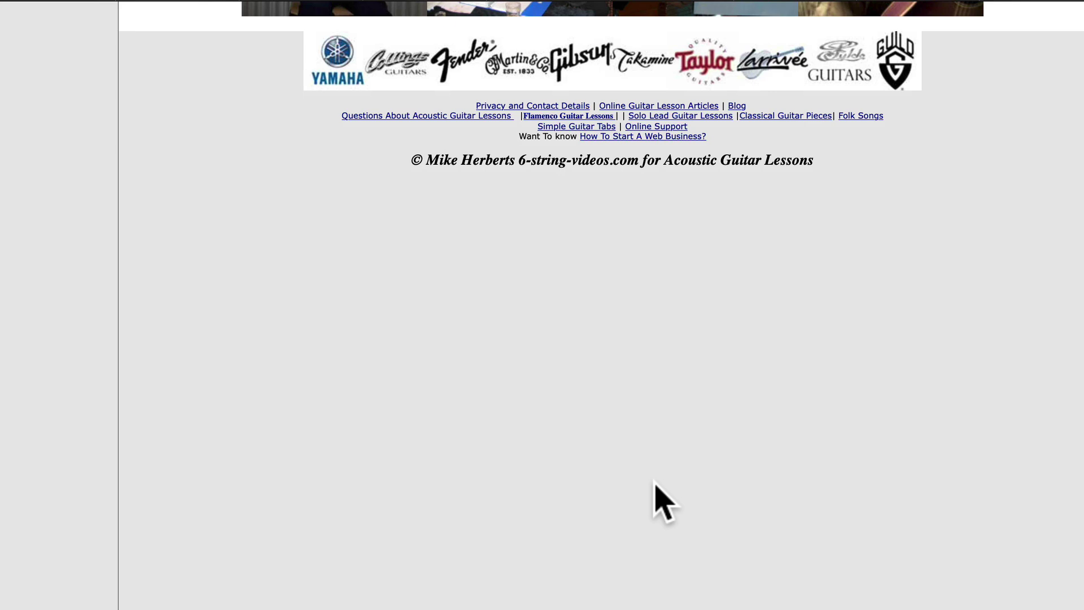
scroll(661, 504, "down", 2)
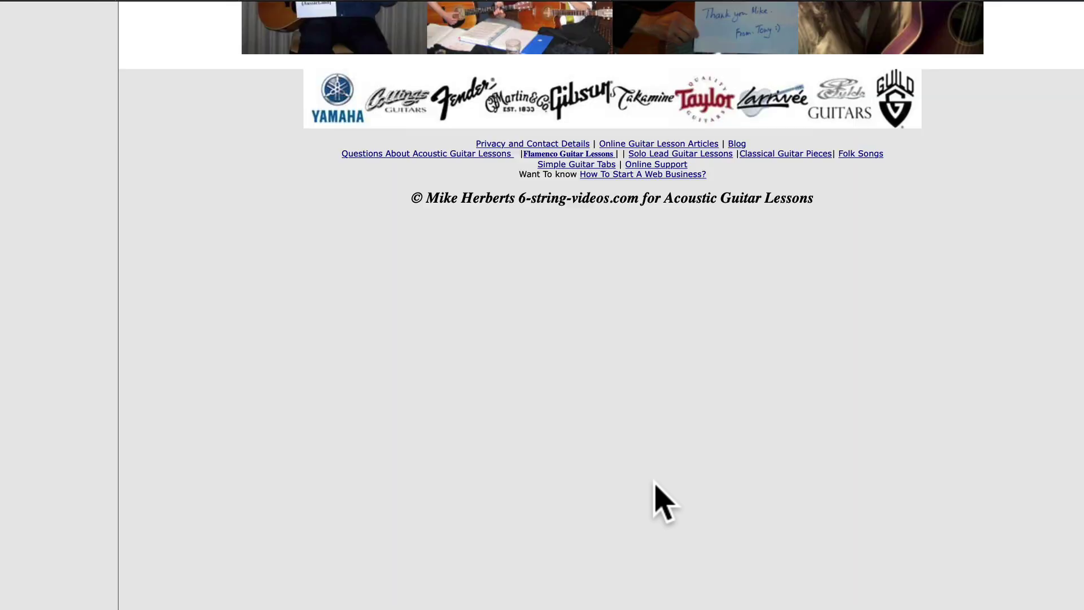
scroll(661, 504, "up", 15)
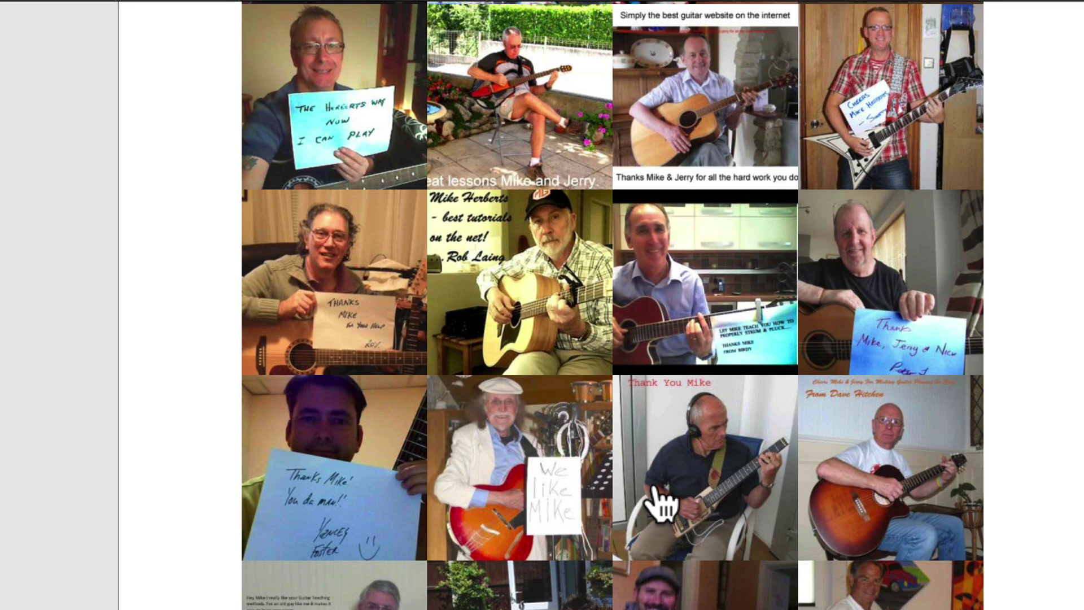
scroll(660, 504, "up", 20)
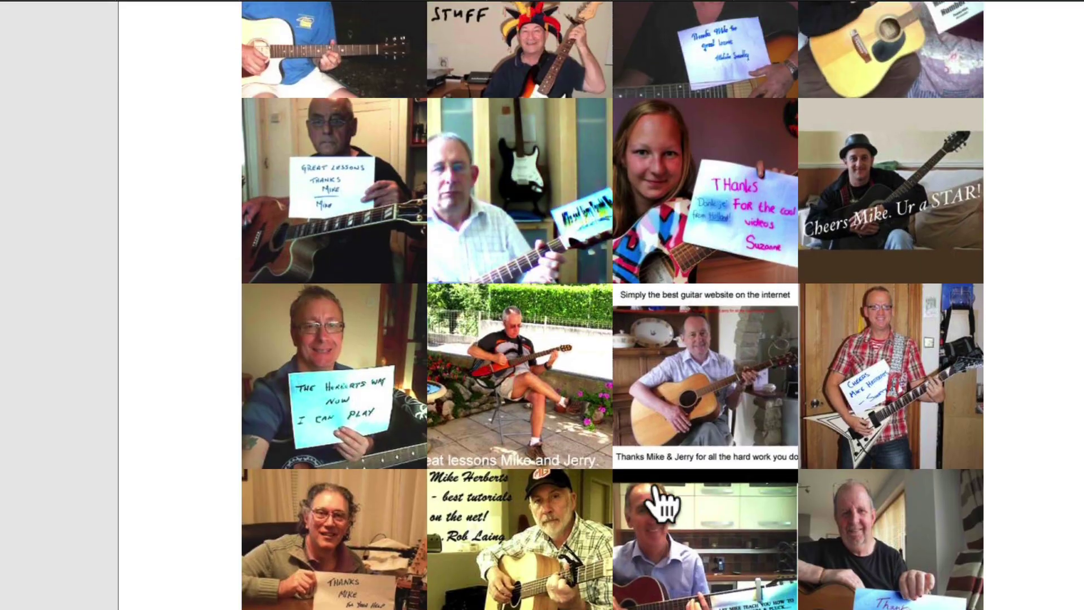
scroll(662, 504, "down", 8)
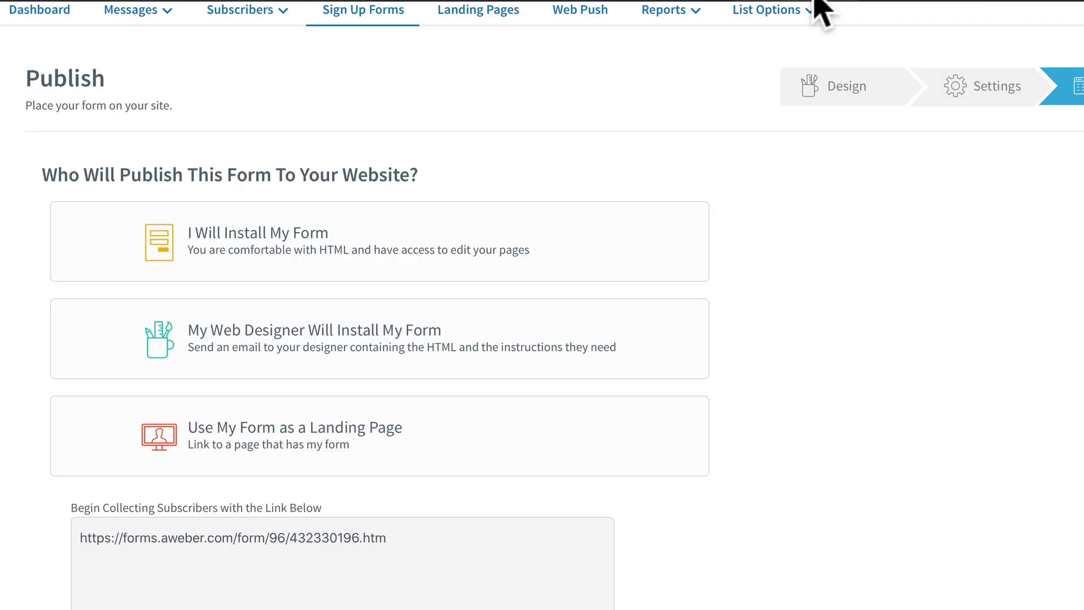
Switch back to the AWeber form publishing page and go to the Bayside Melt list dashboard.
scroll(835, 466, "up", 1)
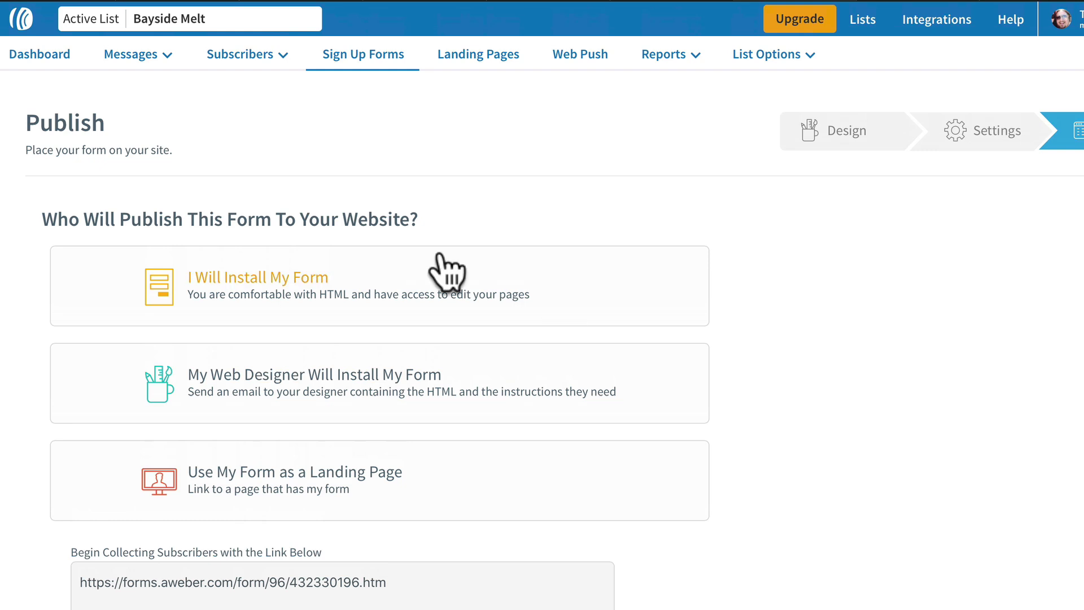
left_click(159, 41)
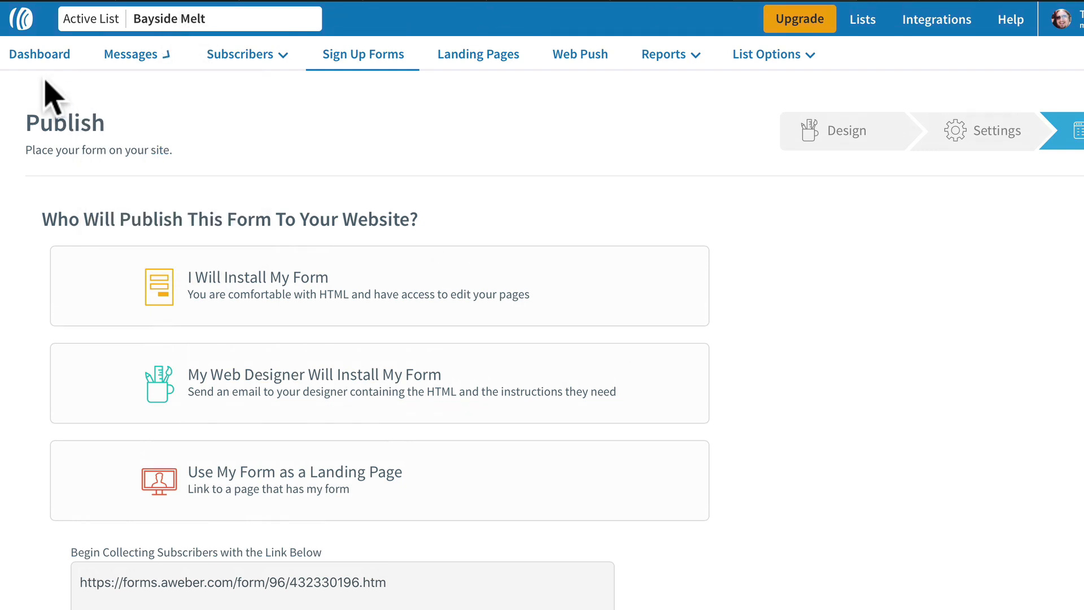
left_click(38, 54)
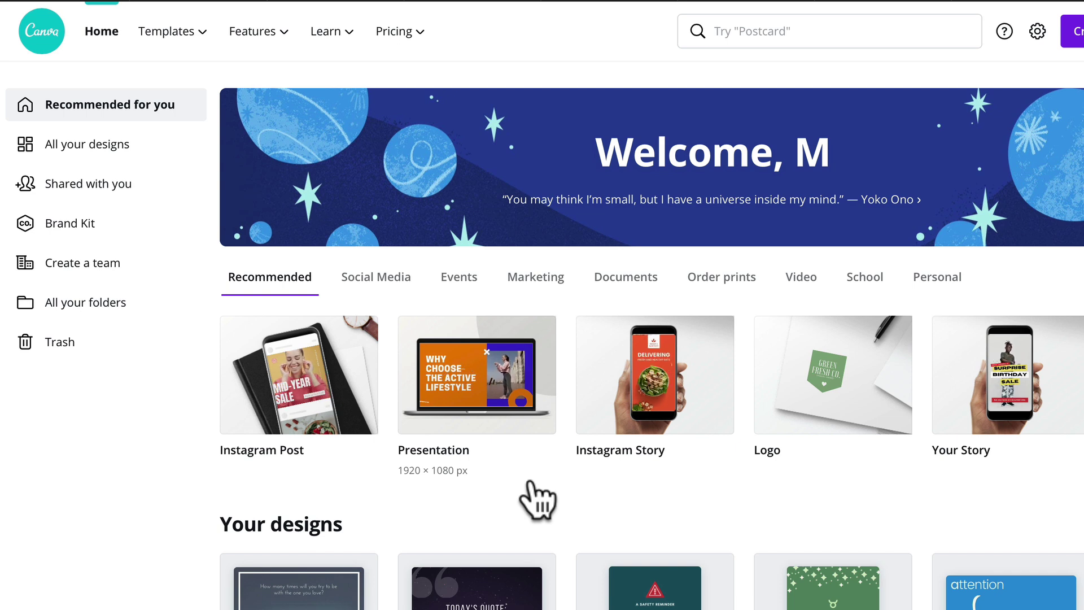
In Canva, search for "report" templates and open the orange and navy Q2 Financial Report design.
left_click(752, 32)
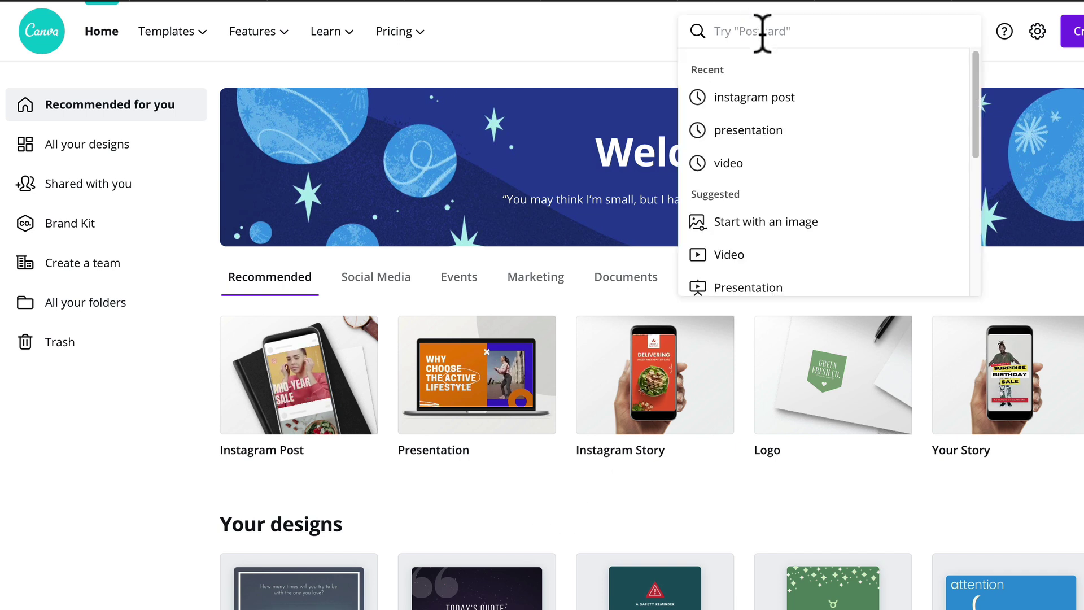
type("report")
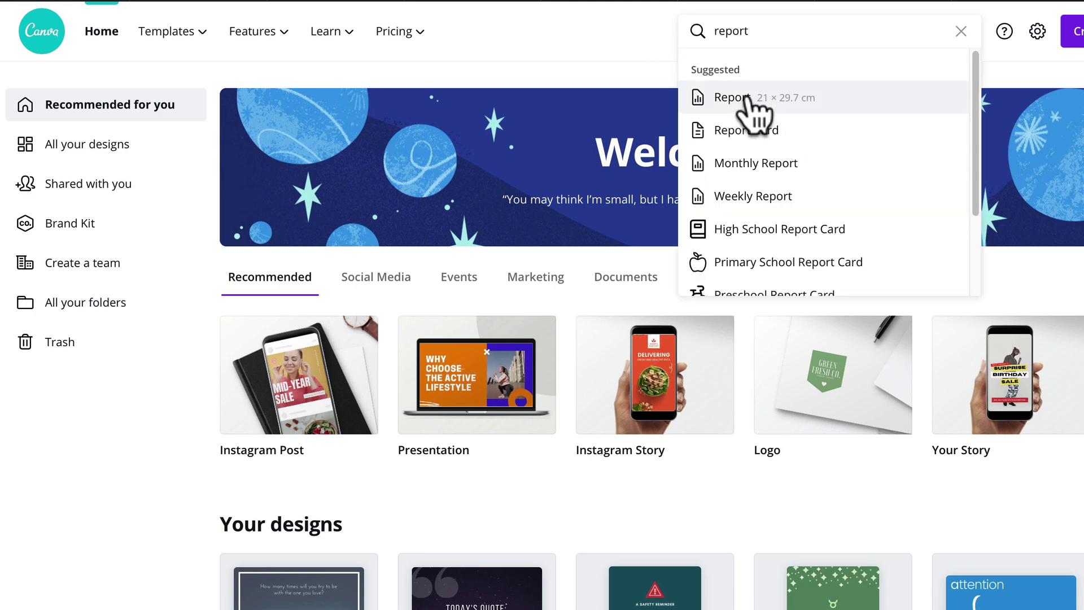
key("Return")
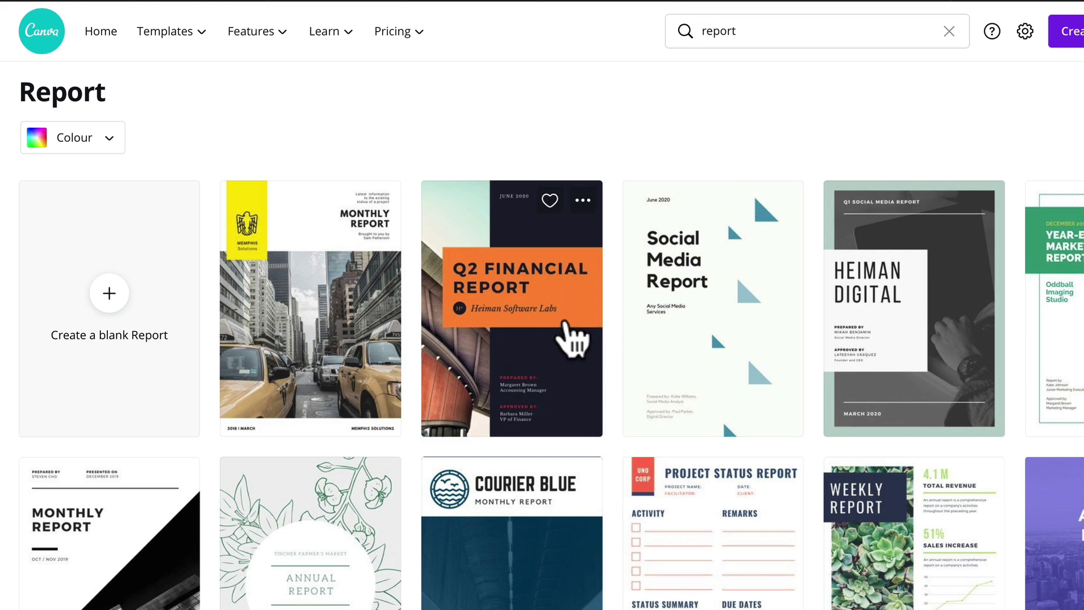
left_click(474, 302)
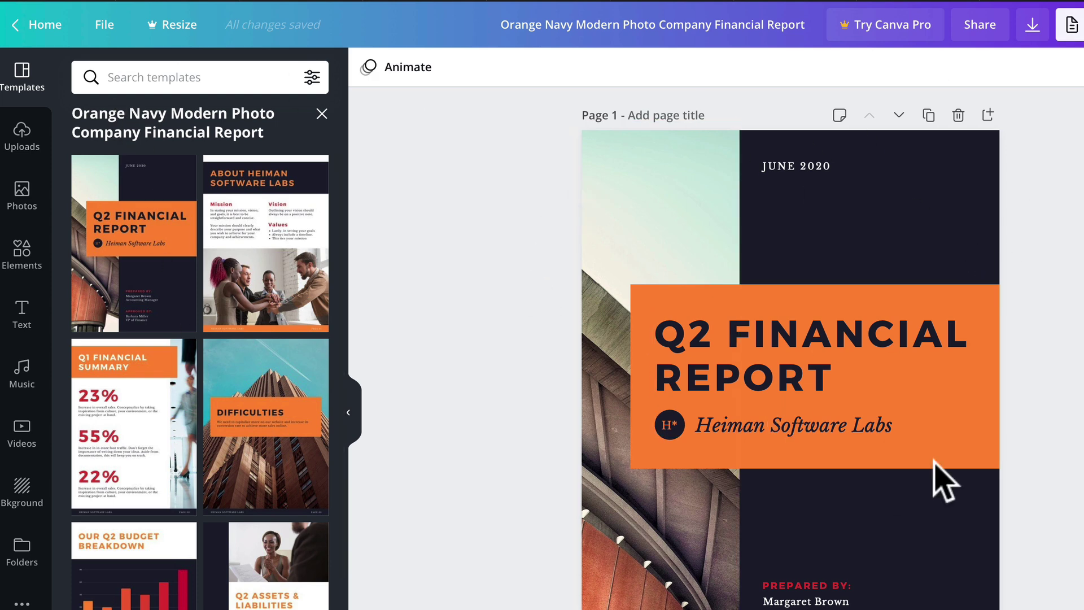
Examine the template's pages from the cover through the financial summary, budget, assets and finance department layouts.
scroll(888, 367, "down", 10)
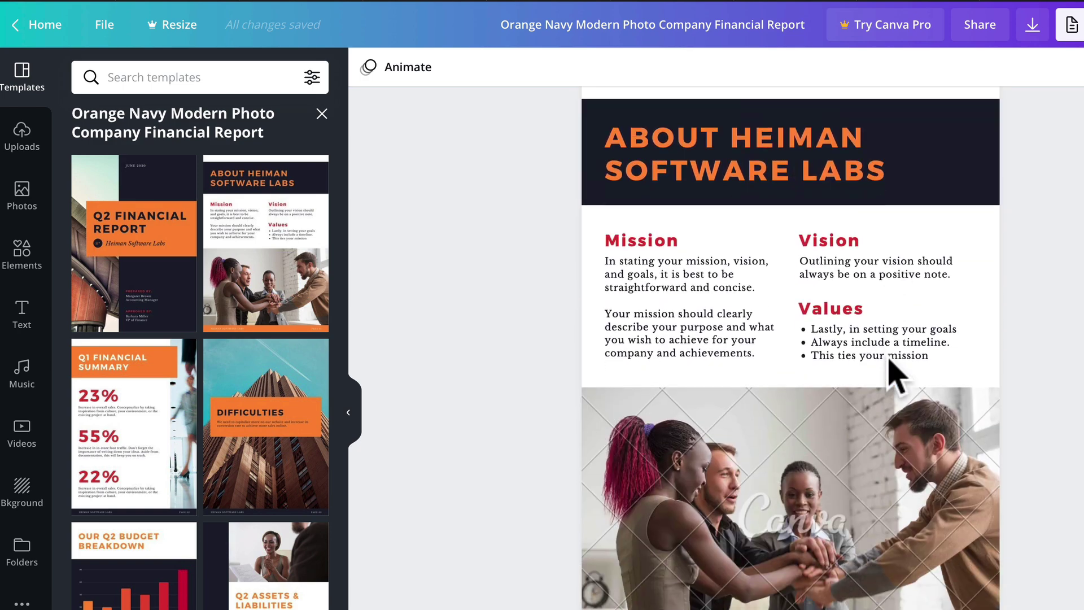
scroll(887, 367, "down", 3)
scroll(790, 347, "down", 10)
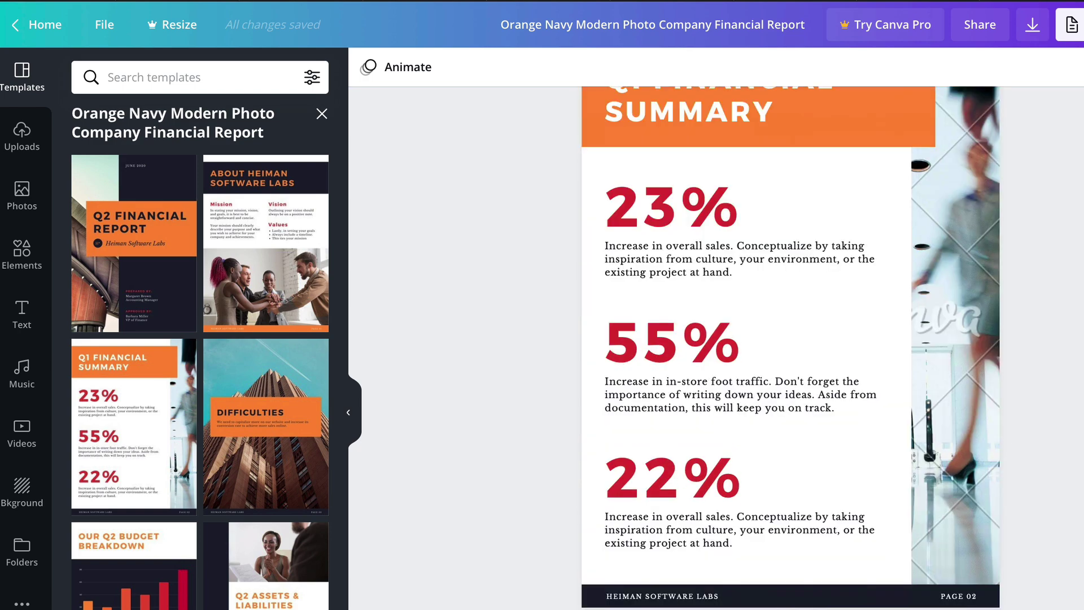
scroll(790, 347, "down", 20)
scroll(790, 347, "up", 20)
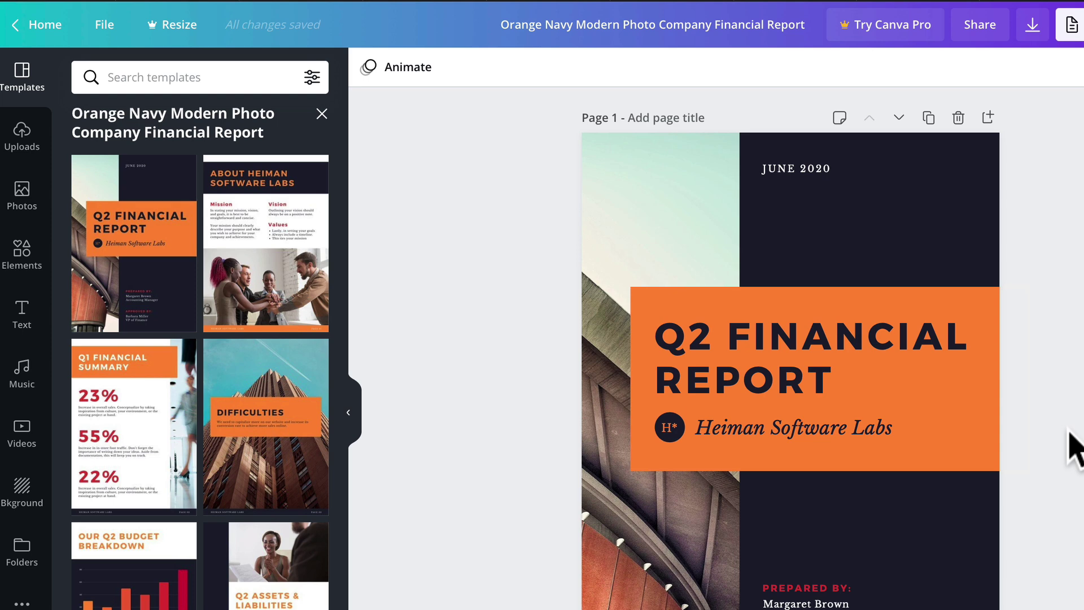
scroll(857, 431, "down", 10)
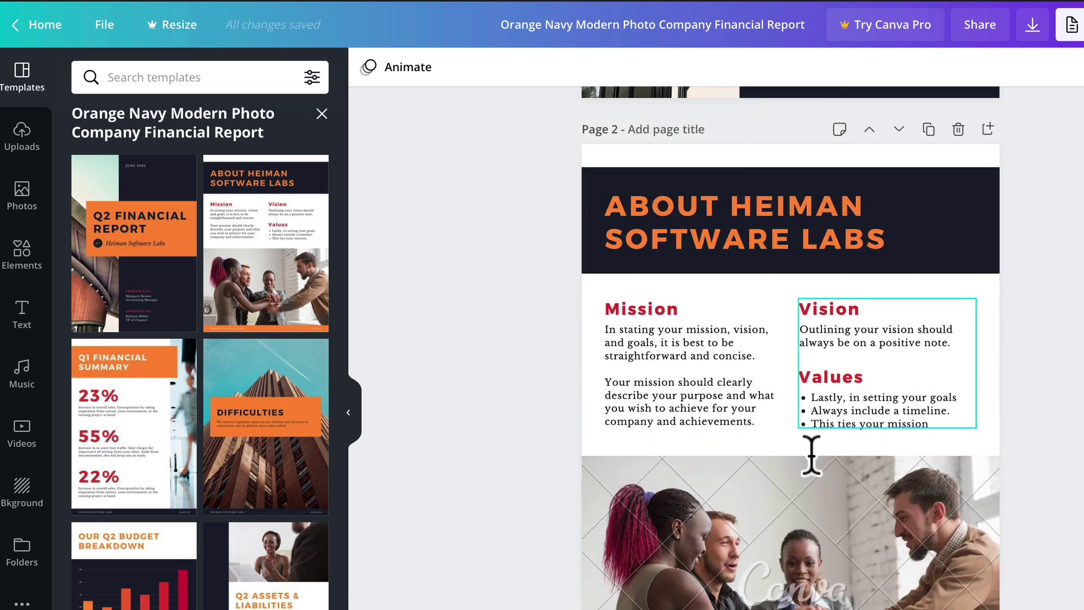
scroll(811, 544, "down", 10)
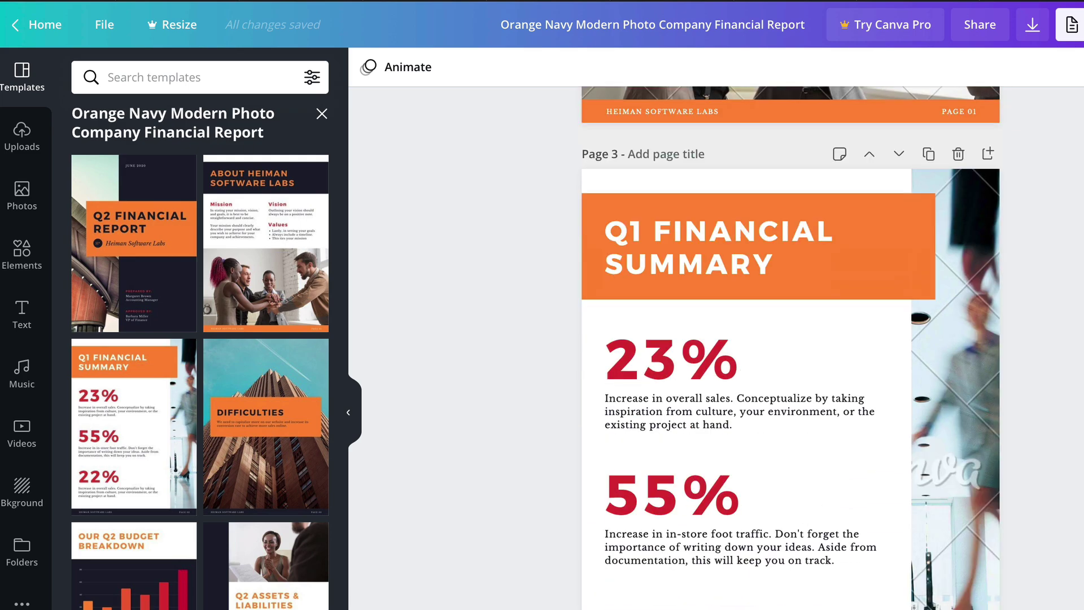
scroll(790, 347, "down", 20)
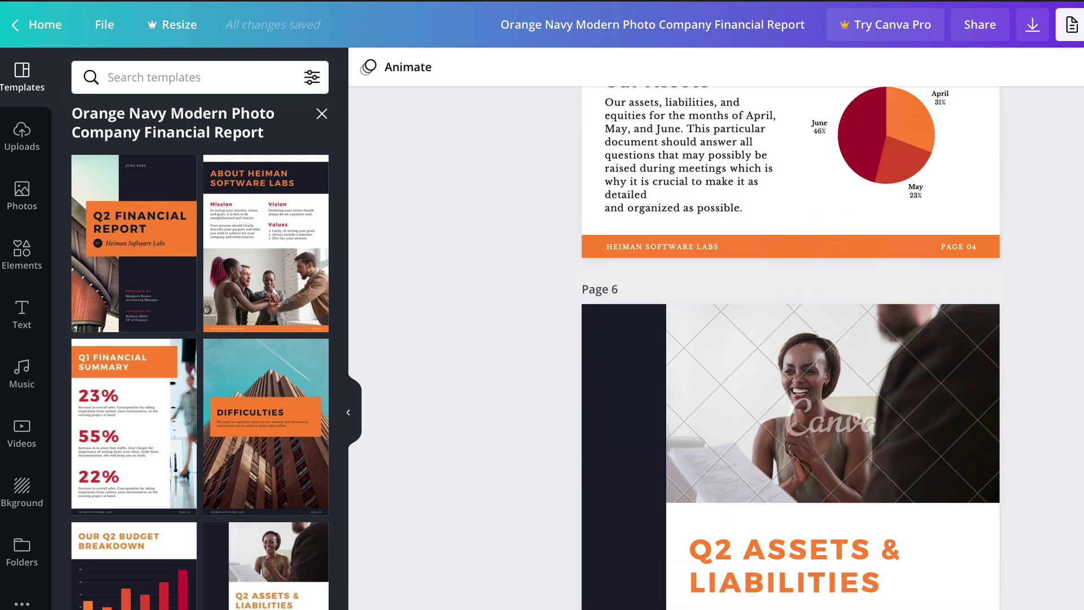
scroll(790, 348, "down", 15)
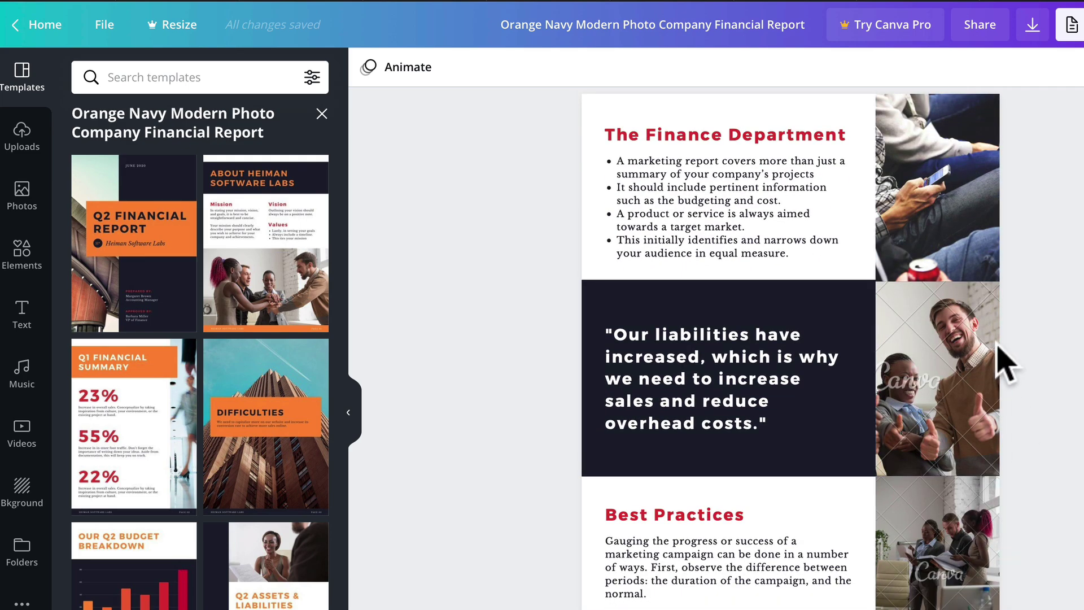
Delete the report's closing pages from page 7 onward, including the Q3 Targets and Finance Department pages.
scroll(1076, 283, "up", 12)
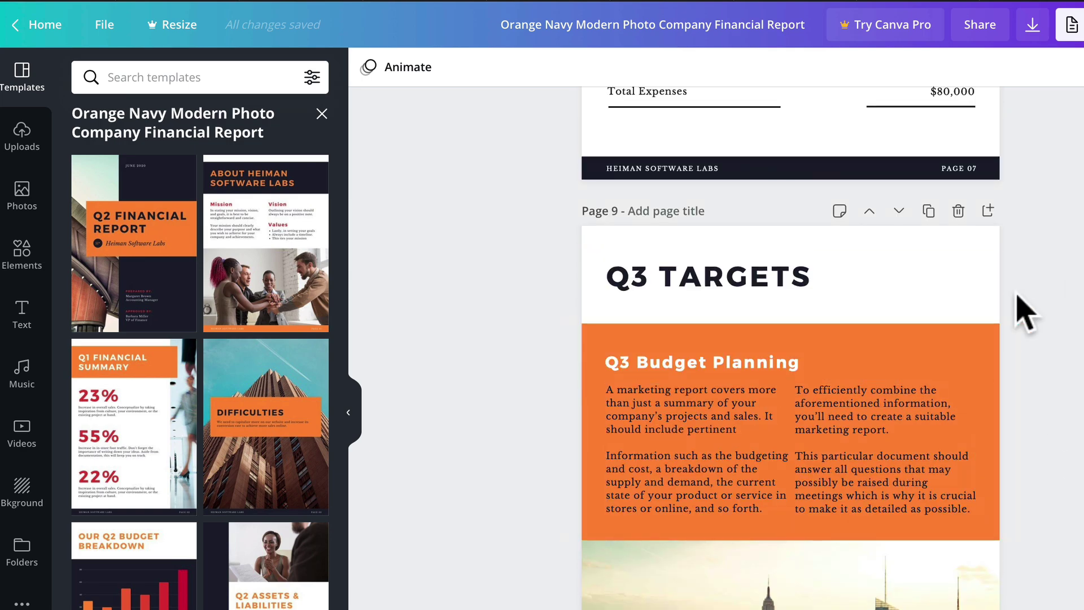
left_click(958, 212)
left_click(958, 212)
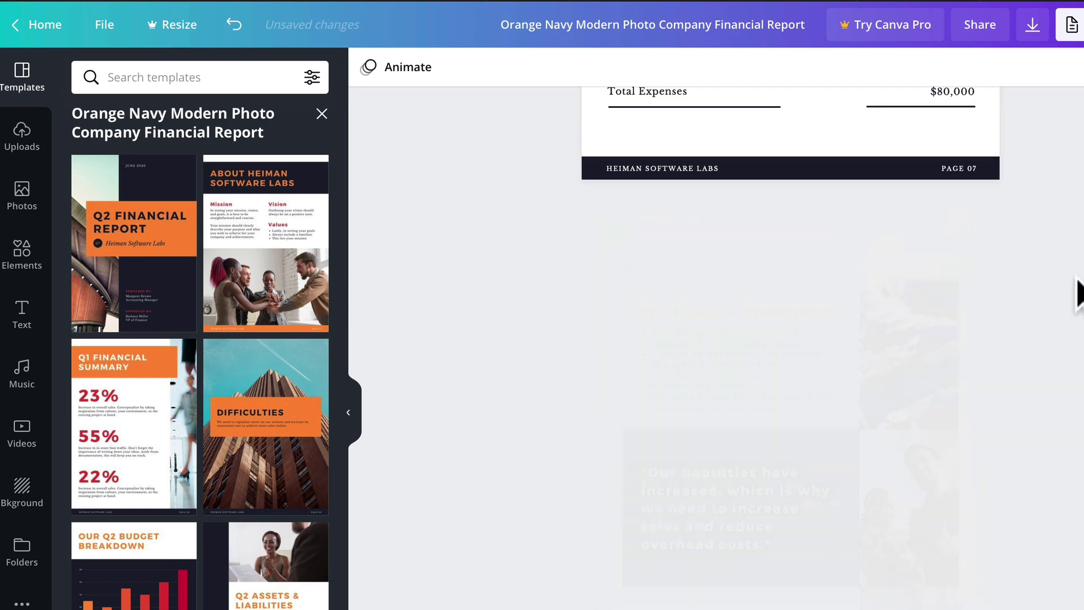
scroll(1077, 290, "up", 5)
left_click(958, 466)
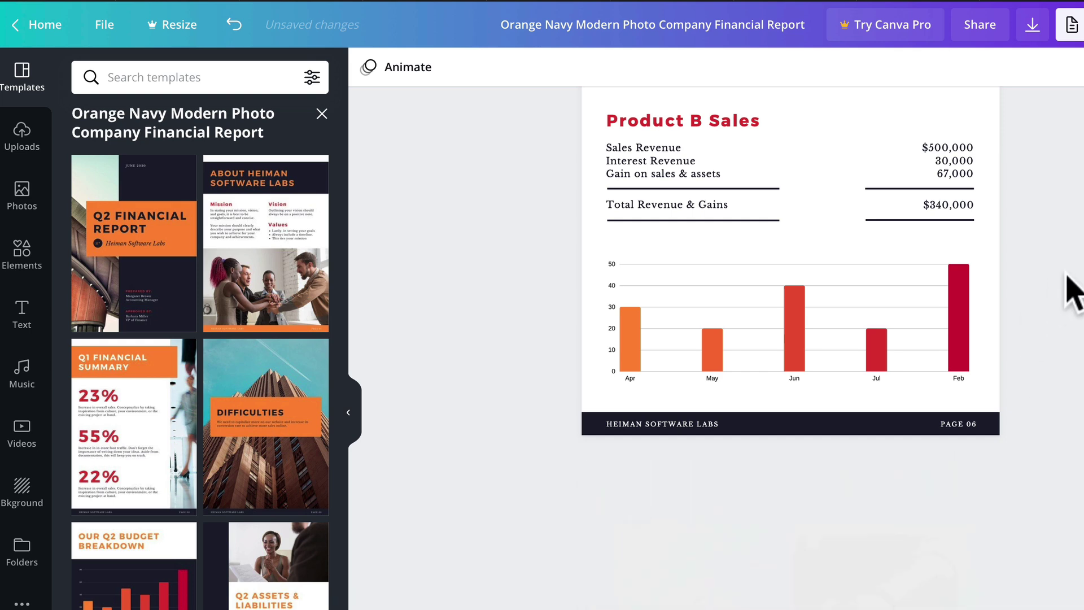
scroll(1069, 286, "up", 5)
scroll(1040, 327, "up", 10)
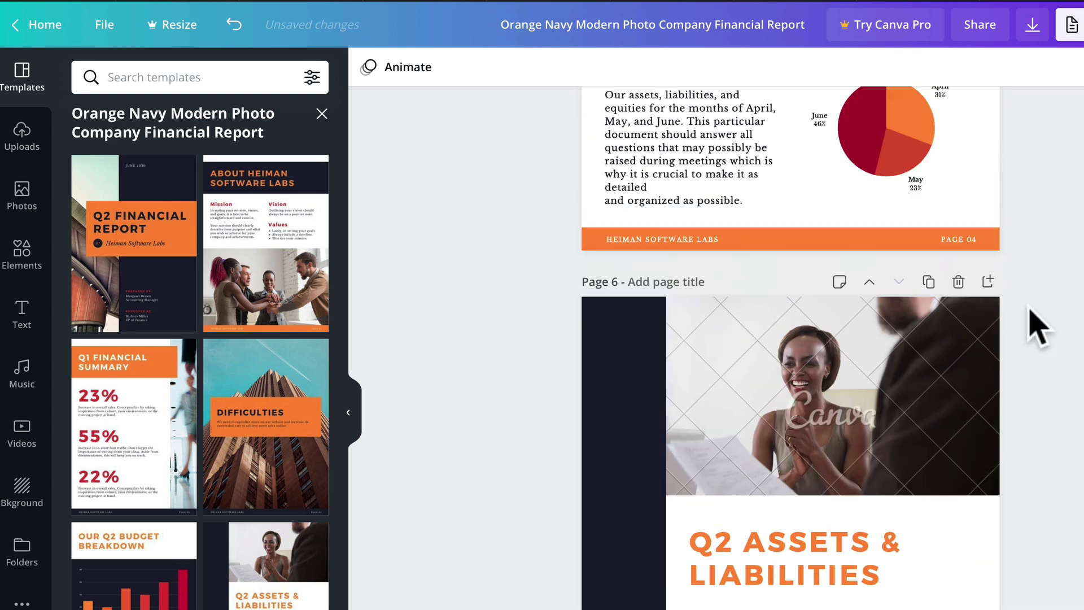
Delete page 6, Q2 Assets & Liabilities, and page 5, Our Q2 Budget Breakdown.
scroll(1017, 502, "down", 3)
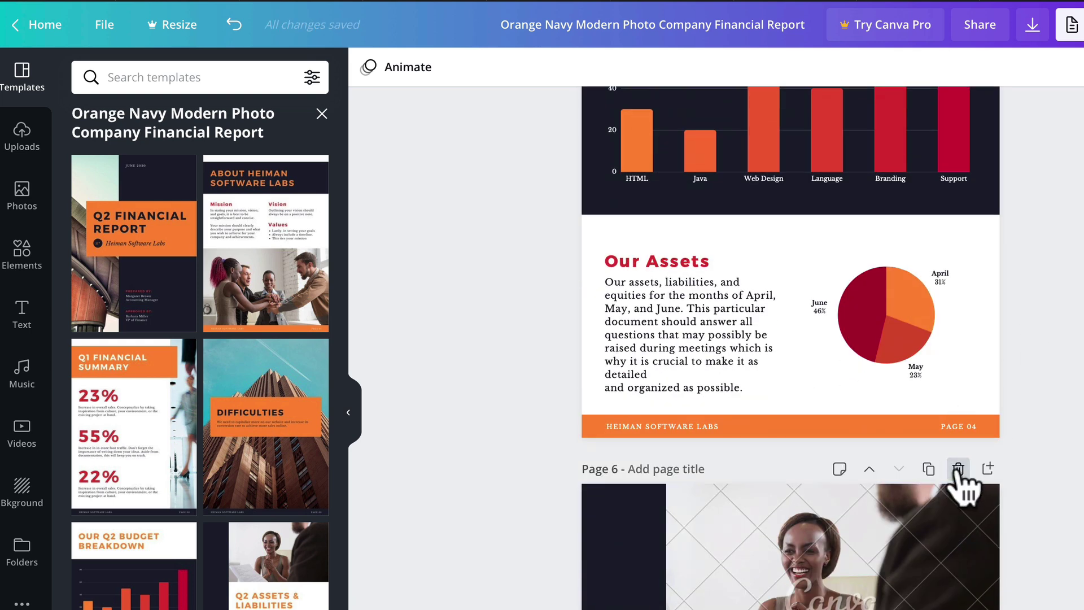
left_click(958, 469)
scroll(1035, 363, "up", 10)
scroll(1011, 353, "down", 3)
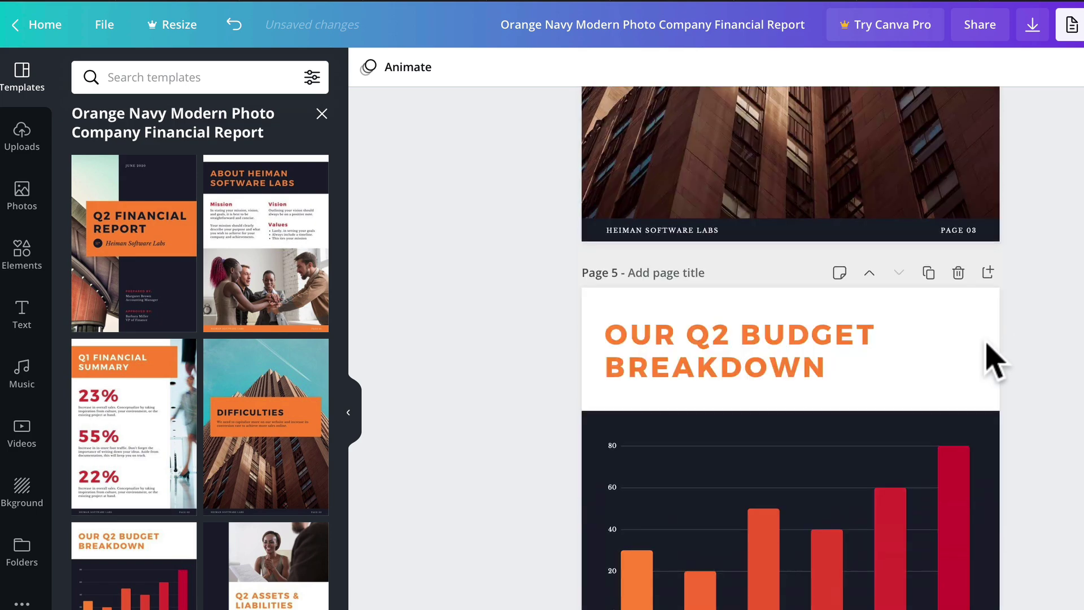
left_click(958, 273)
scroll(994, 316, "up", 10)
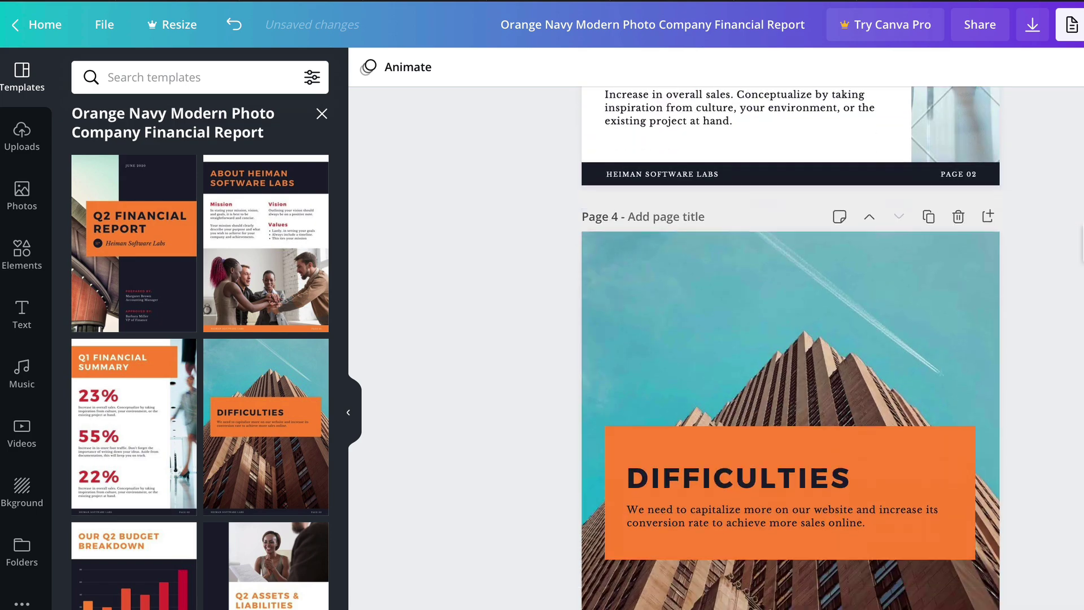
Delete page 4, the Difficulties page, from the report.
scroll(1039, 339, "up", 10)
scroll(1027, 351, "down", 10)
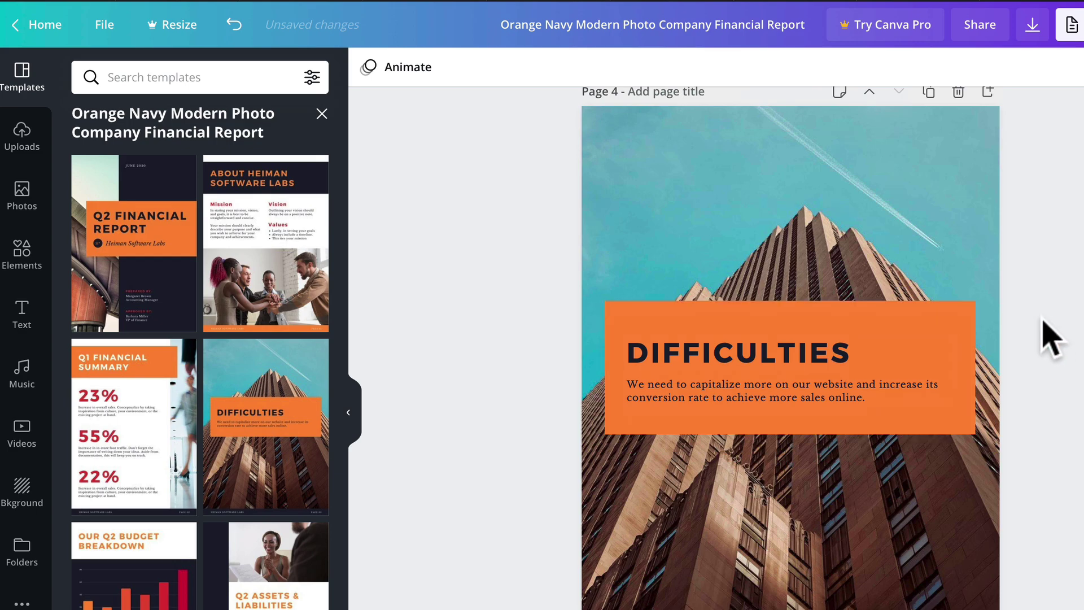
scroll(1053, 316, "up", 5)
left_click(958, 348)
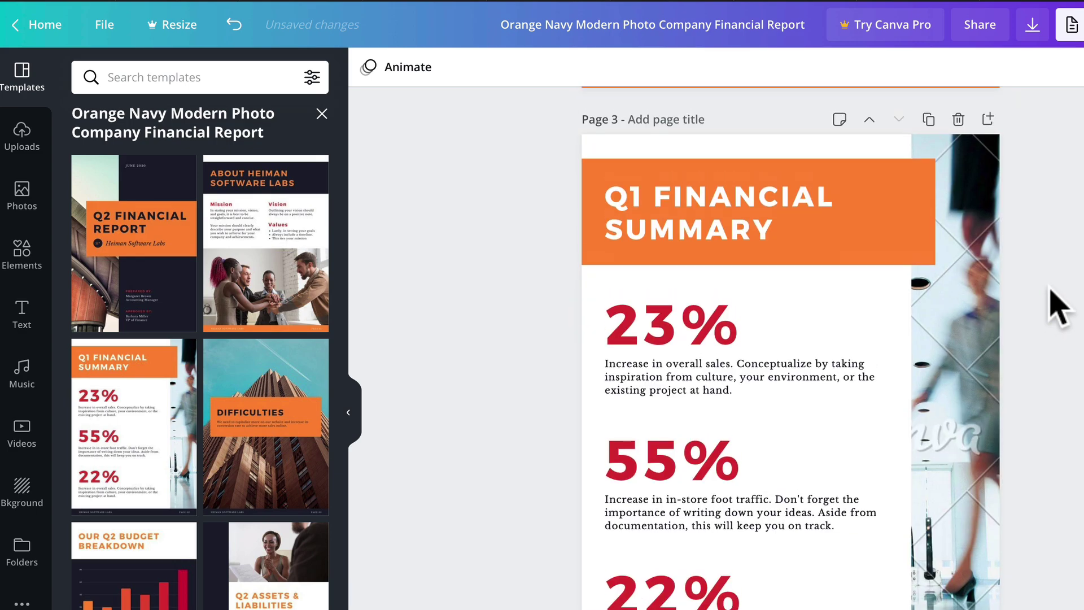
Replace the 23% heading on the Q1 Financial Summary page with "STEP 1".
scroll(1056, 308, "up", 10)
scroll(1056, 308, "down", 5)
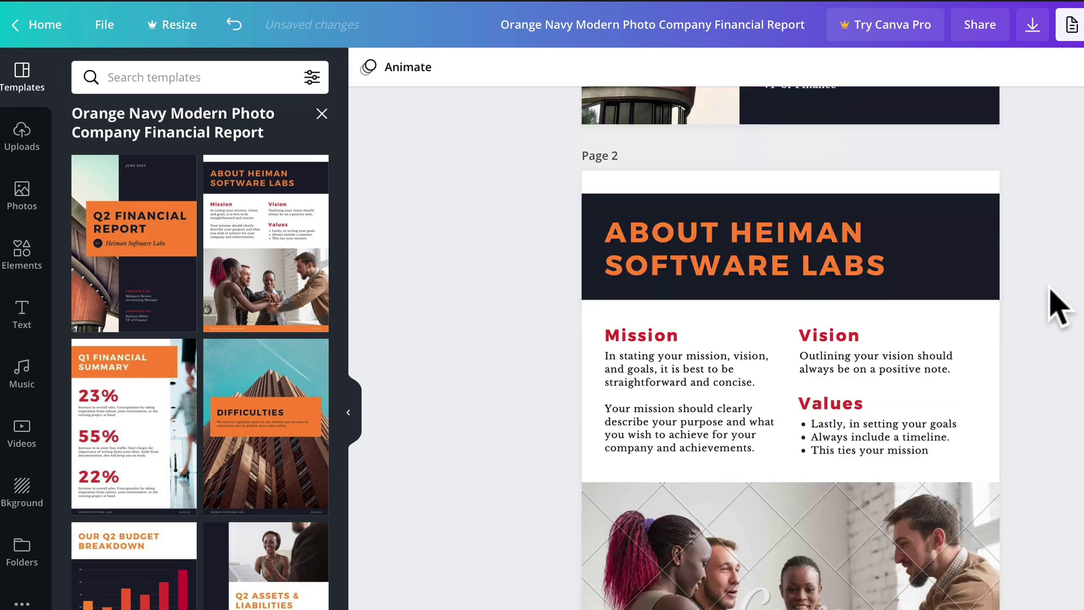
scroll(1055, 308, "down", 3)
scroll(1080, 359, "up", 10)
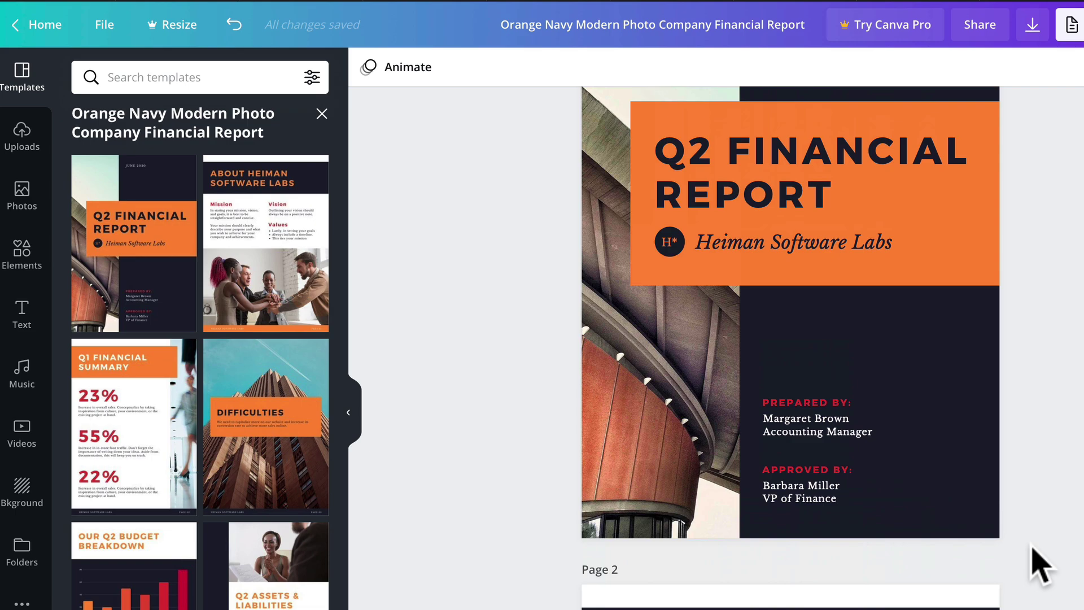
scroll(787, 472, "down", 15)
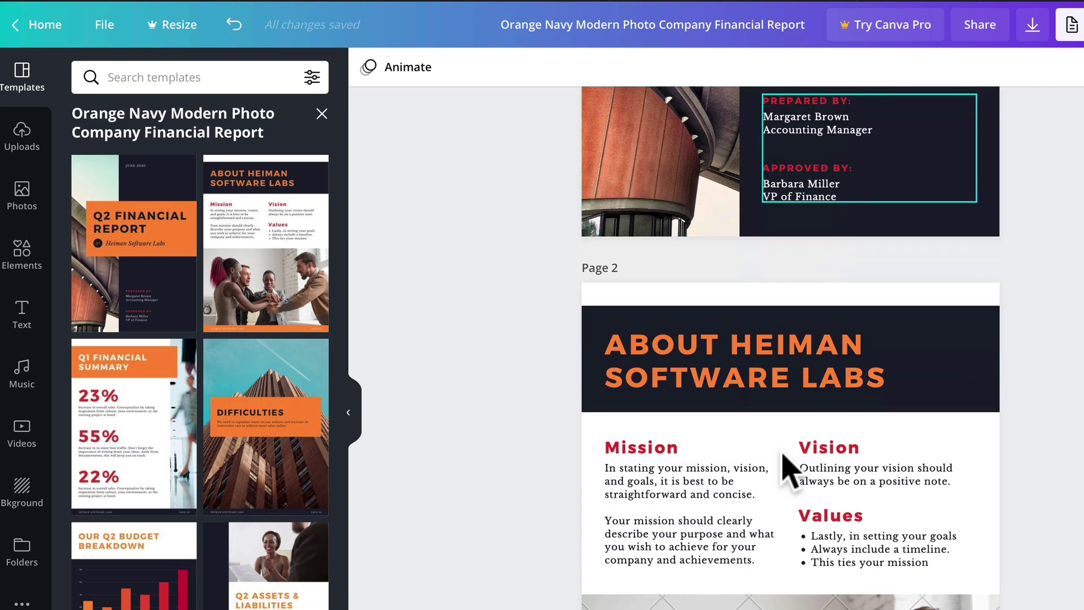
left_click(674, 278)
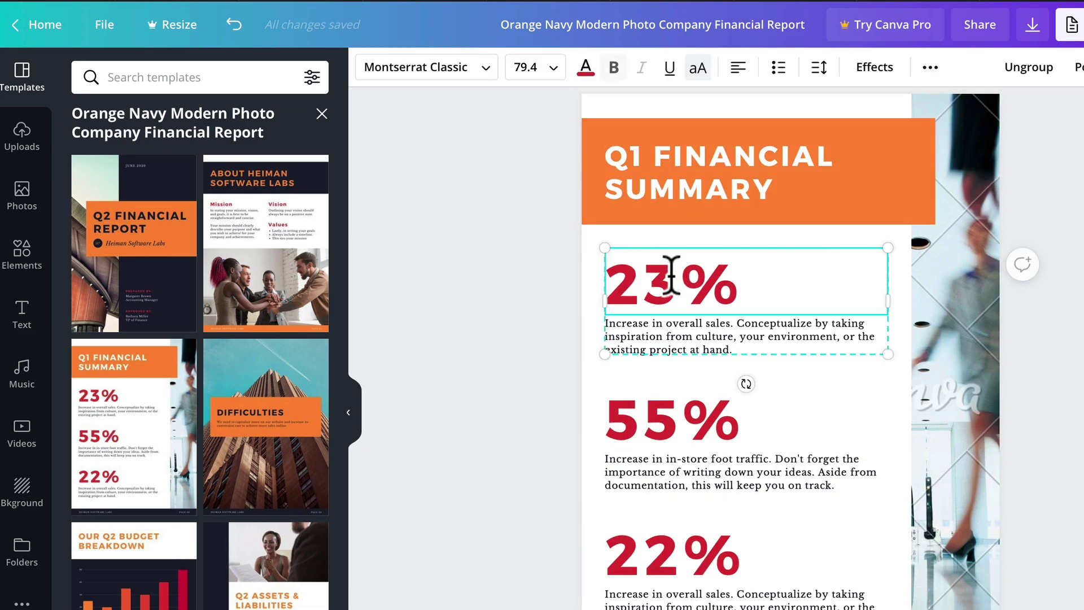
left_click_drag(738, 273, 534, 273)
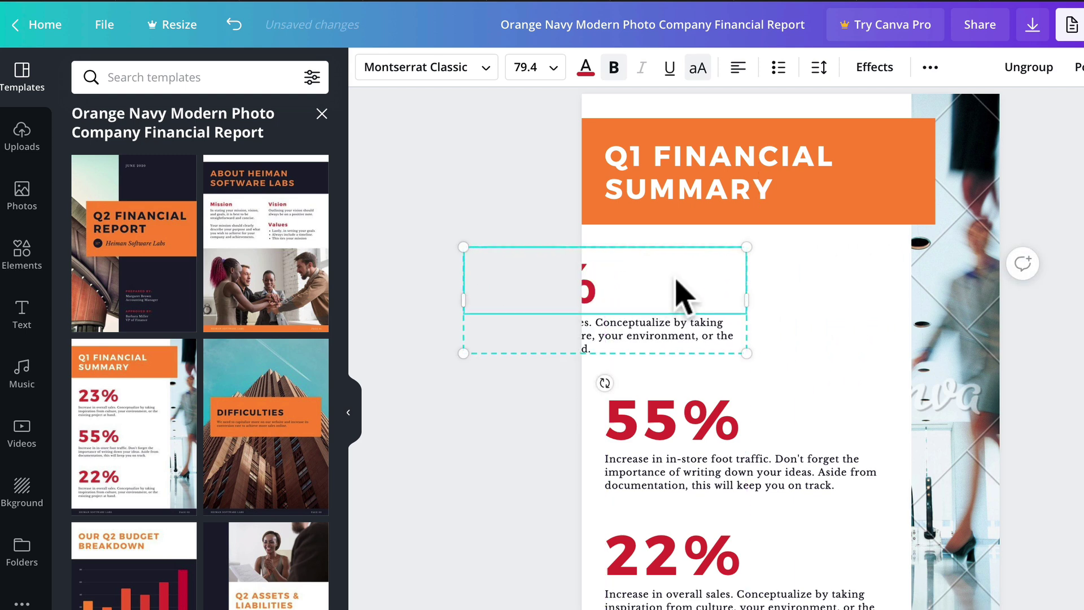
key("ctrl+z")
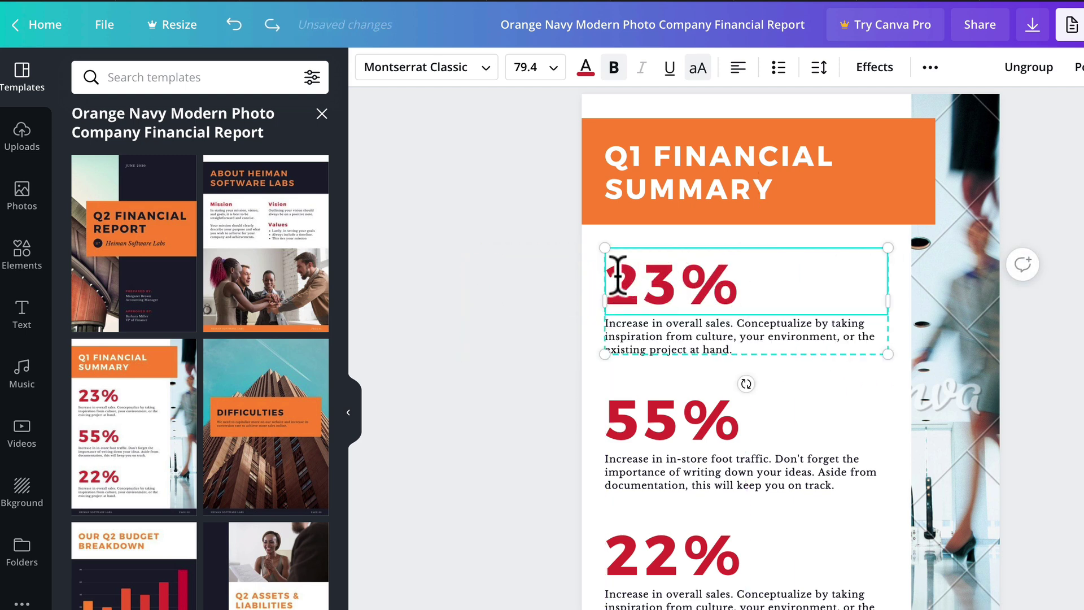
left_click_drag(617, 273, 776, 278)
type("STEP 1")
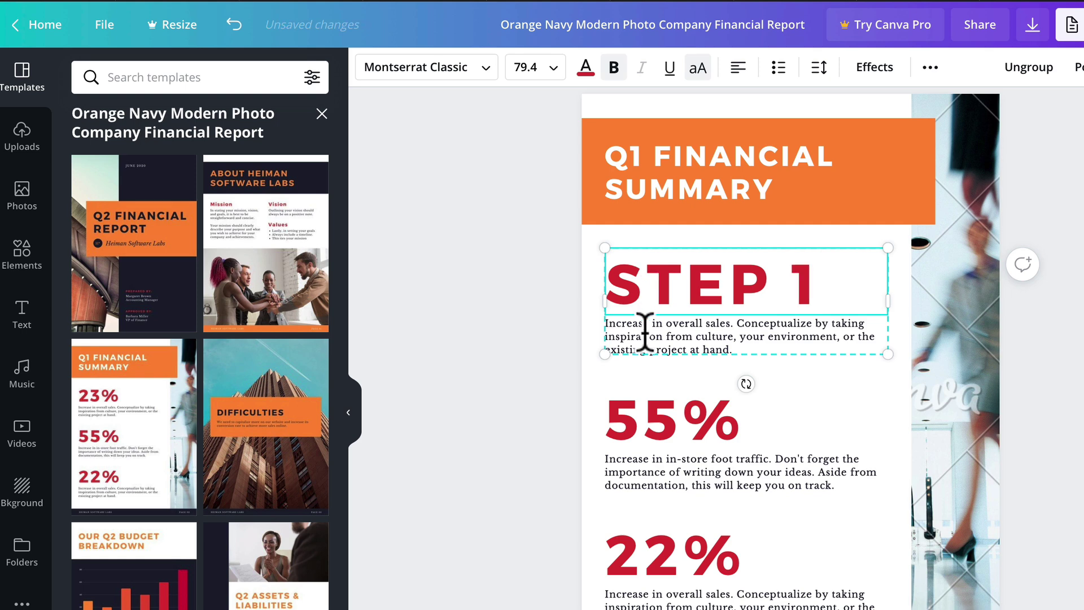
Replace the description under the STEP 1 heading with "How to achieve X, Y, Z, get more info here.".
left_click(673, 337)
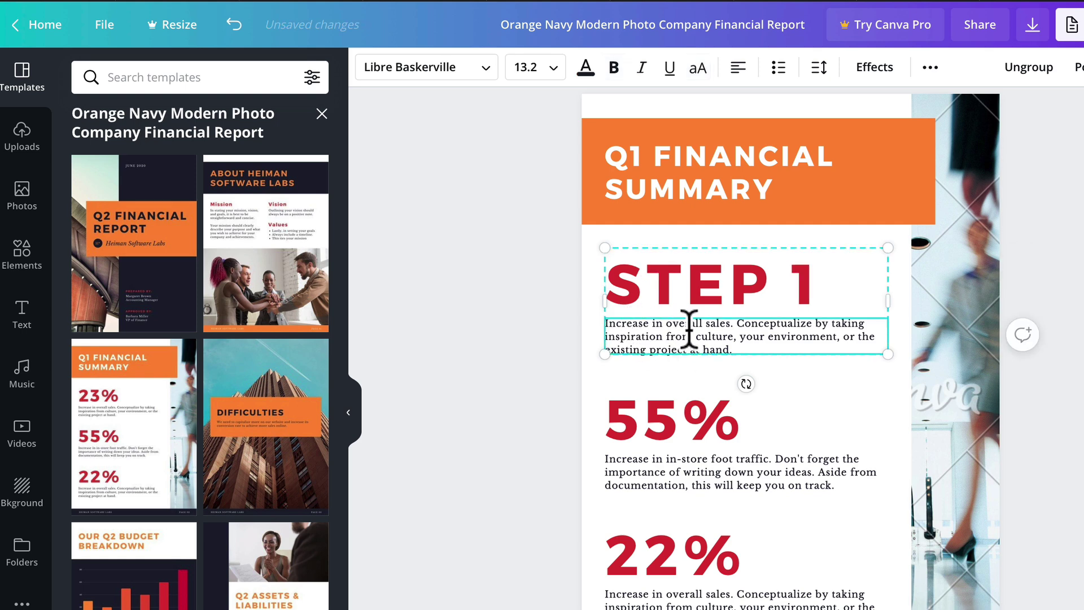
left_click_drag(744, 350, 606, 325)
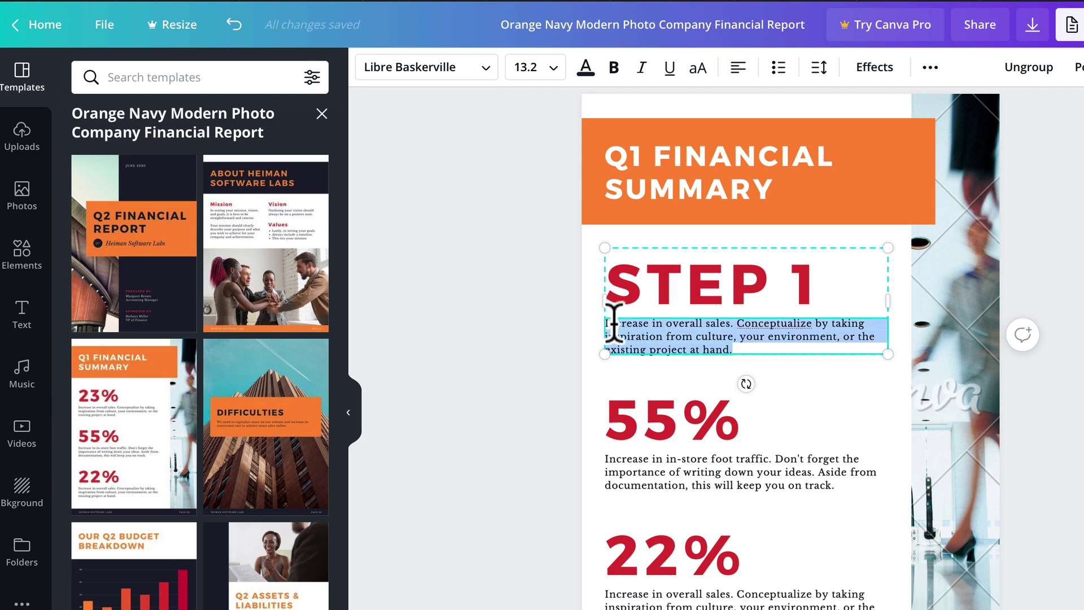
key("BackSpace")
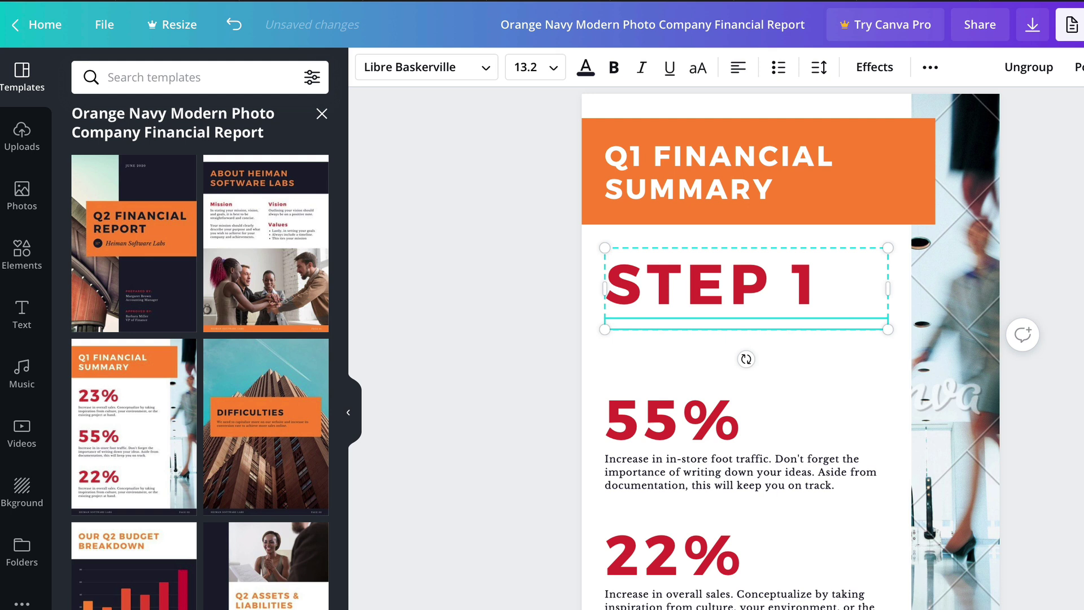
type("How to achieve X, Y, Z,")
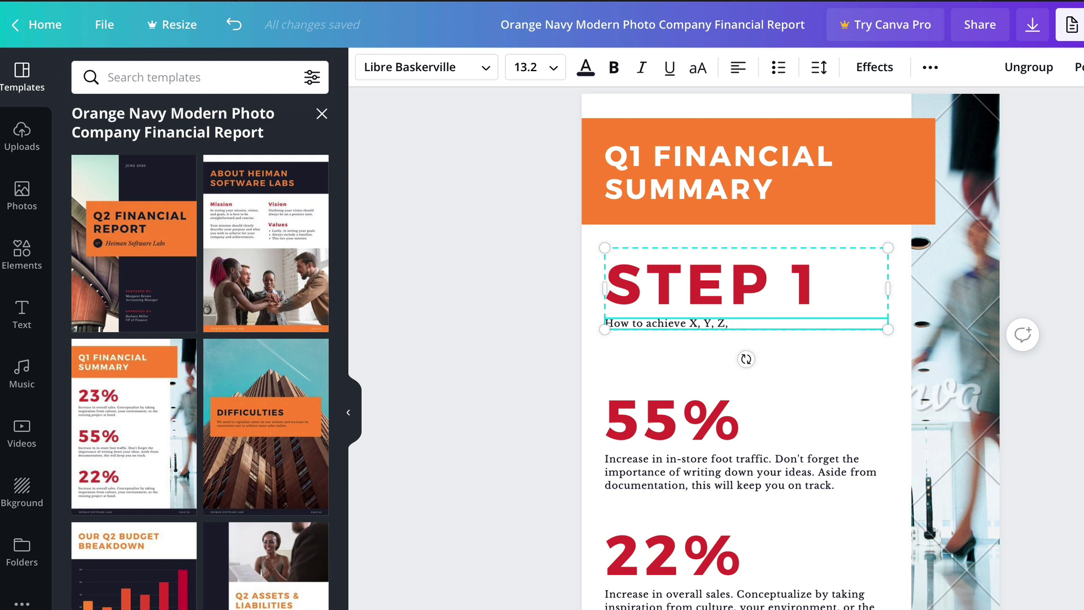
type("get more info here.")
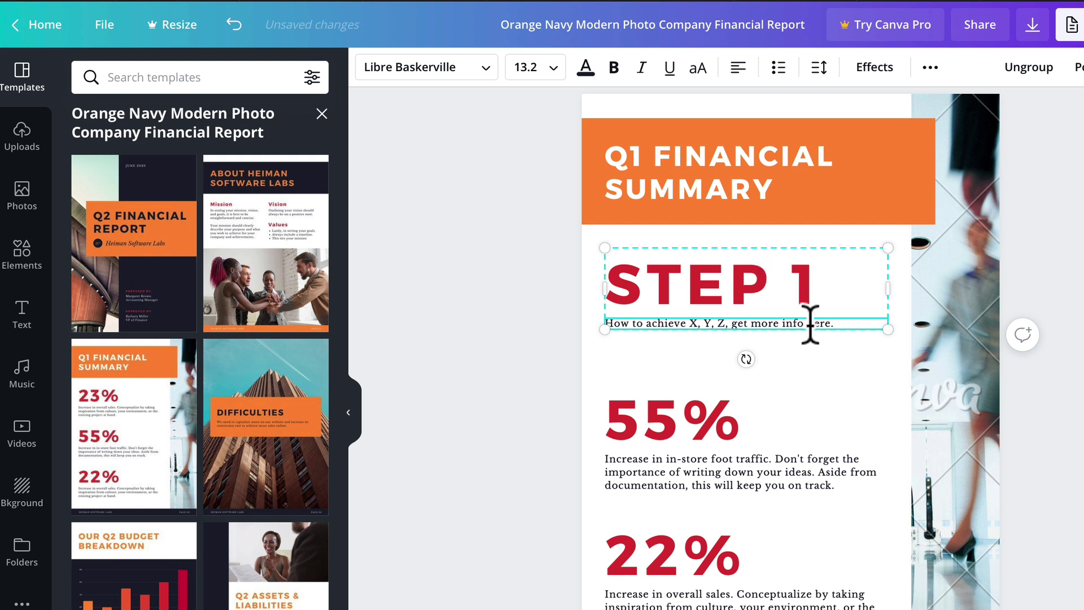
left_click_drag(731, 323, 832, 325)
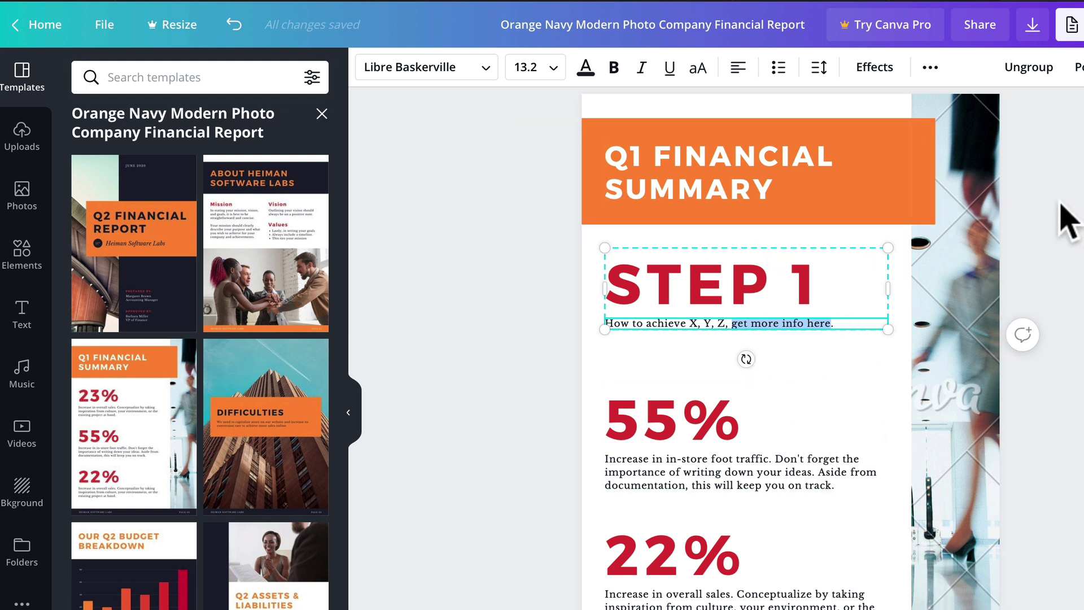
left_click(1028, 111)
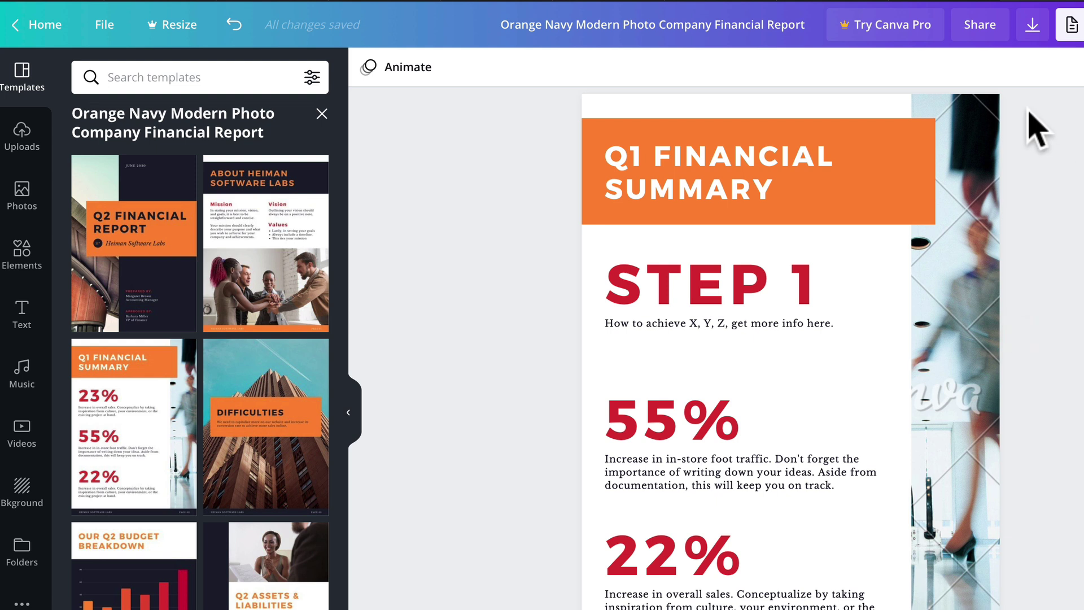
Set the report's download file type to PDF standard, leaving the download options without downloading.
left_click(1031, 29)
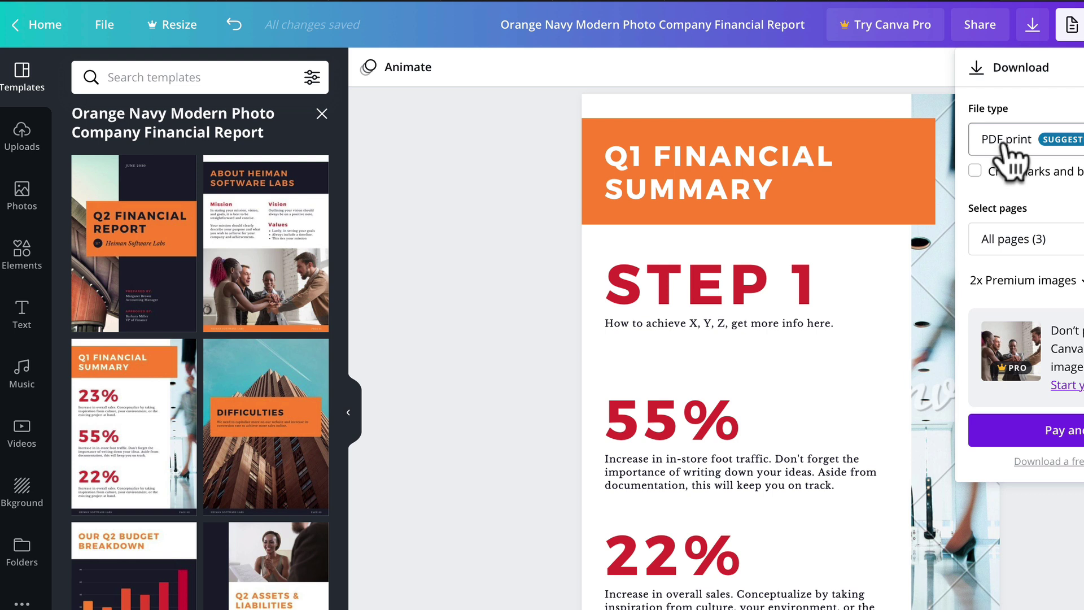
left_click(996, 142)
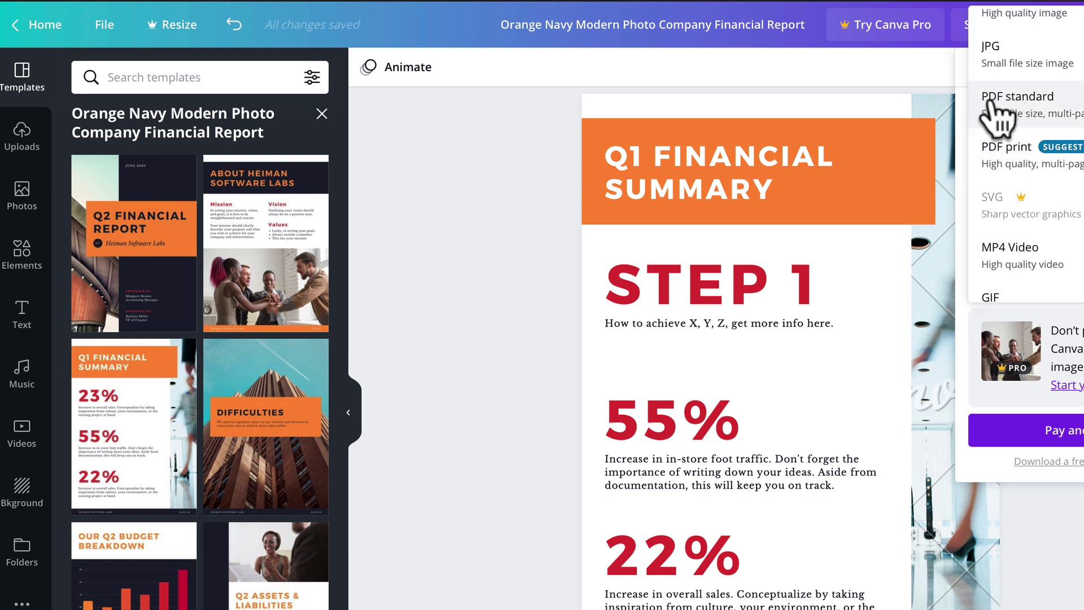
left_click(1022, 102)
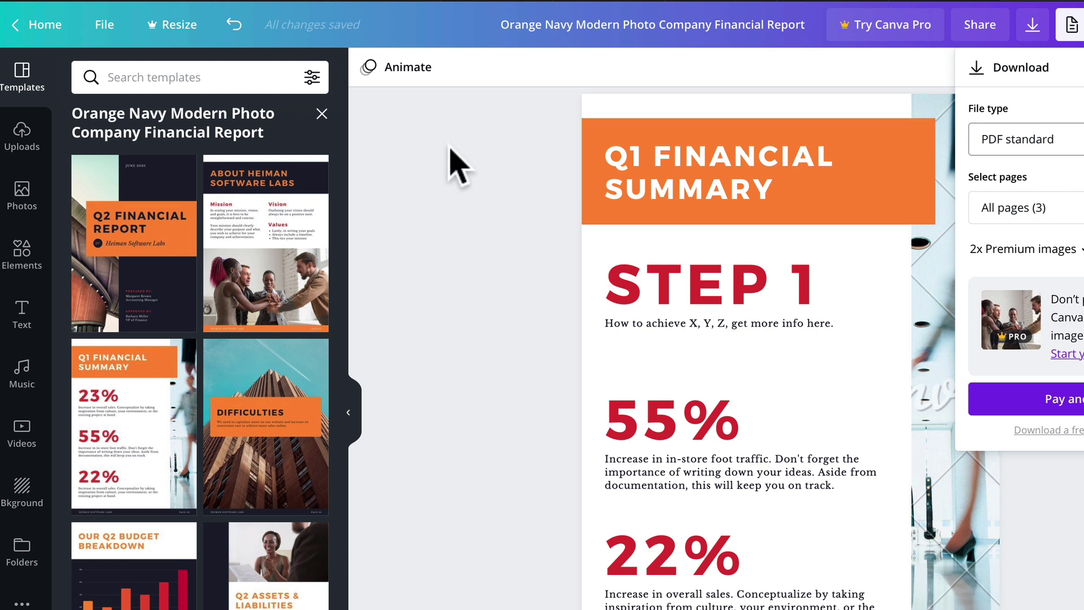
left_click(452, 162)
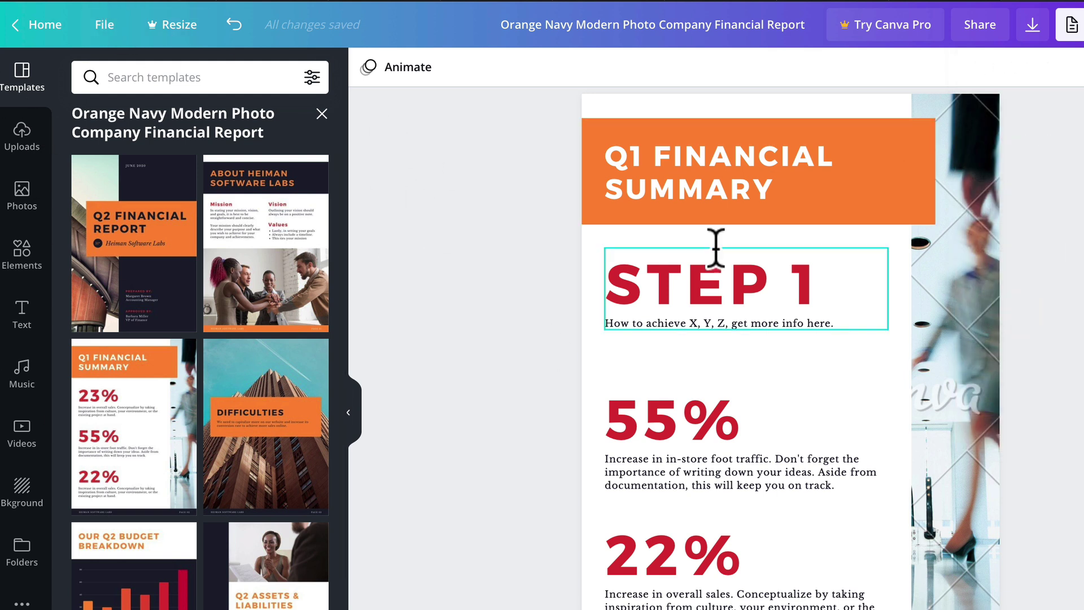
left_click(1033, 27)
left_click(490, 283)
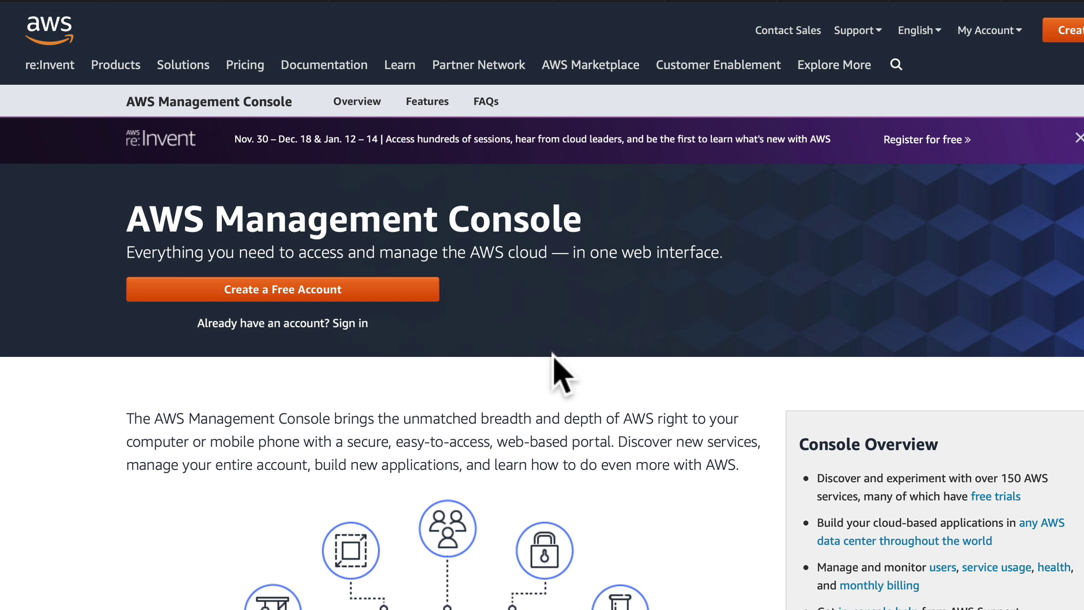
Examine the AWS Management Console page, covering account creation, the console overview and what the console can do.
scroll(696, 573, "down", 3)
scroll(696, 573, "up", 1)
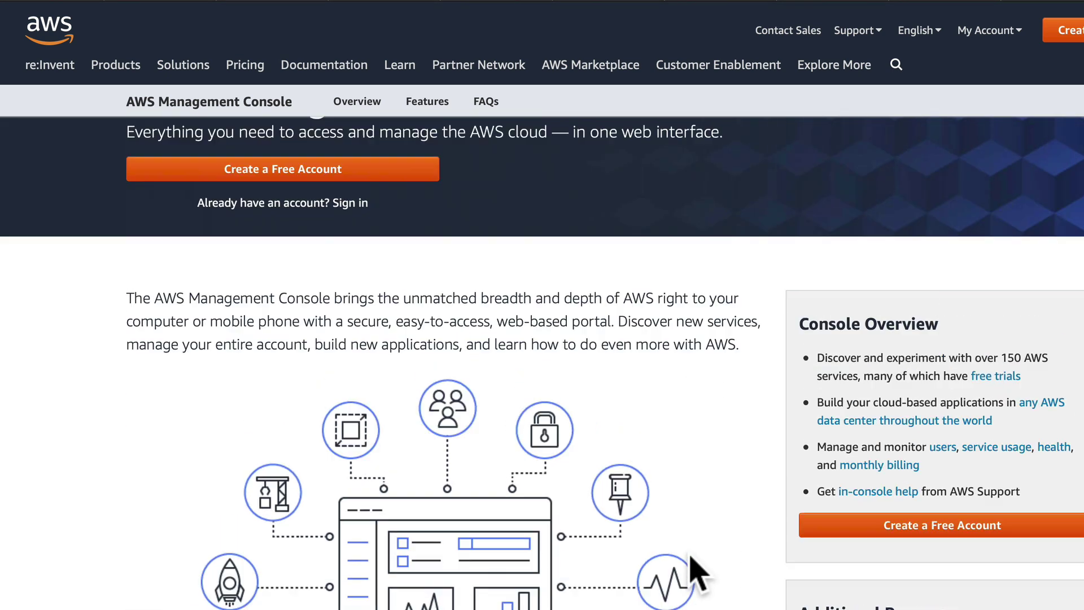
scroll(691, 558, "up", 2)
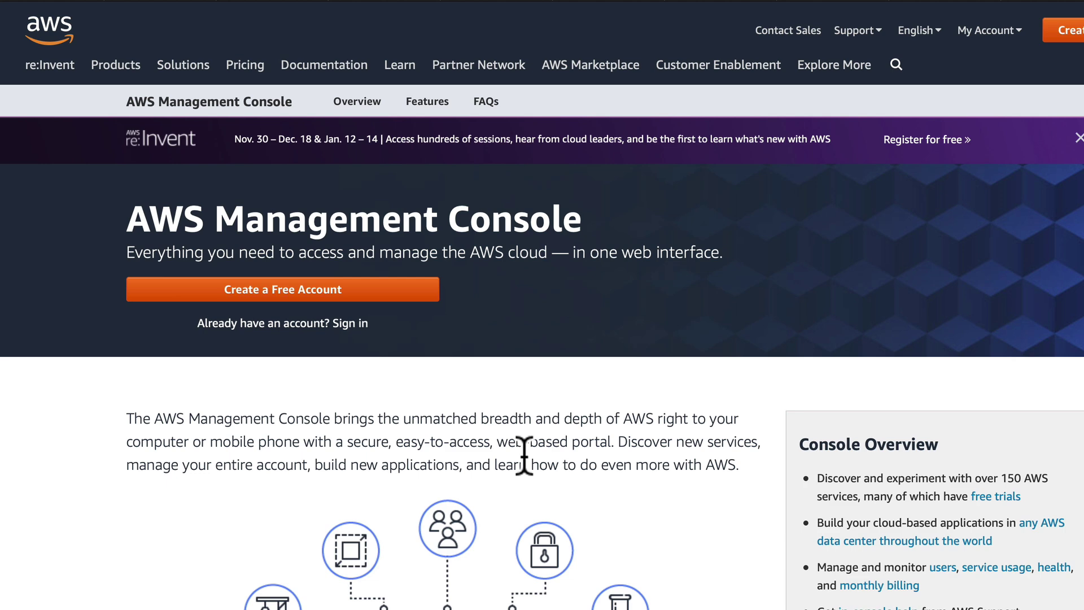
scroll(525, 484, "down", 5)
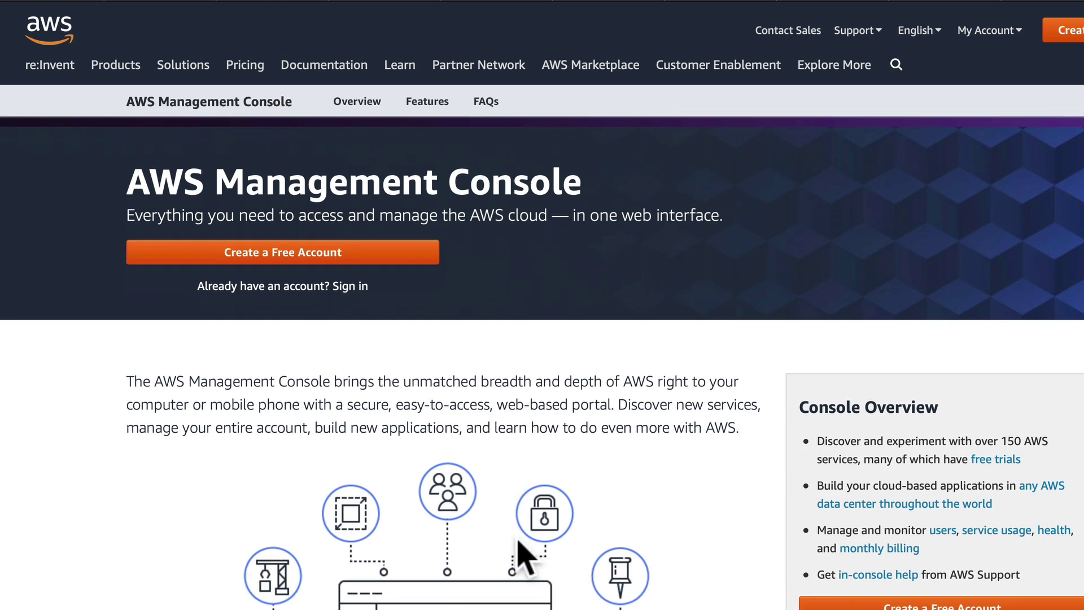
scroll(525, 552, "up", 5)
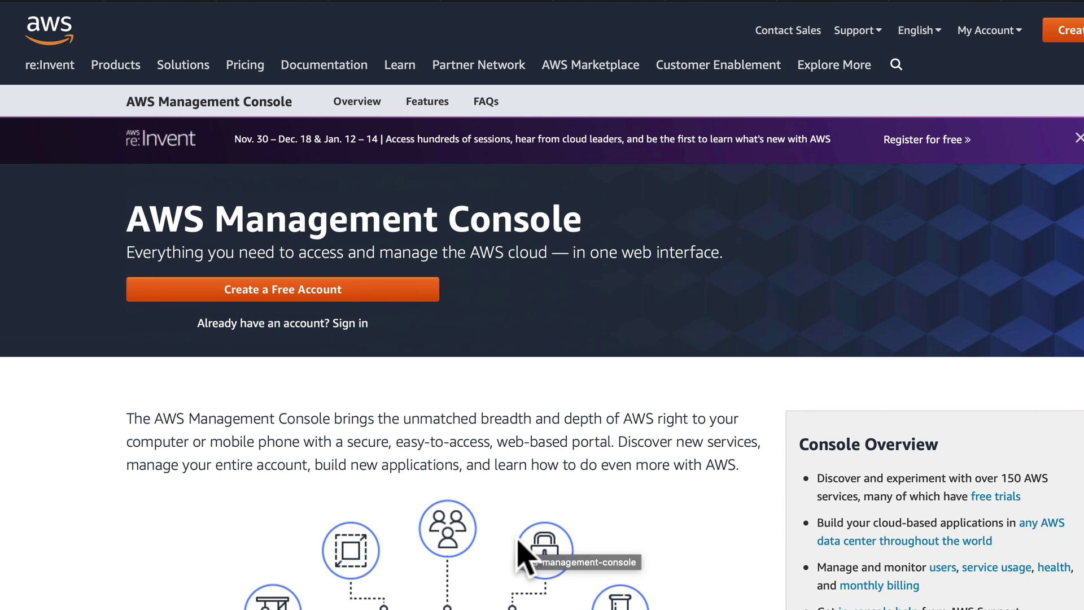
scroll(528, 334, "down", 3)
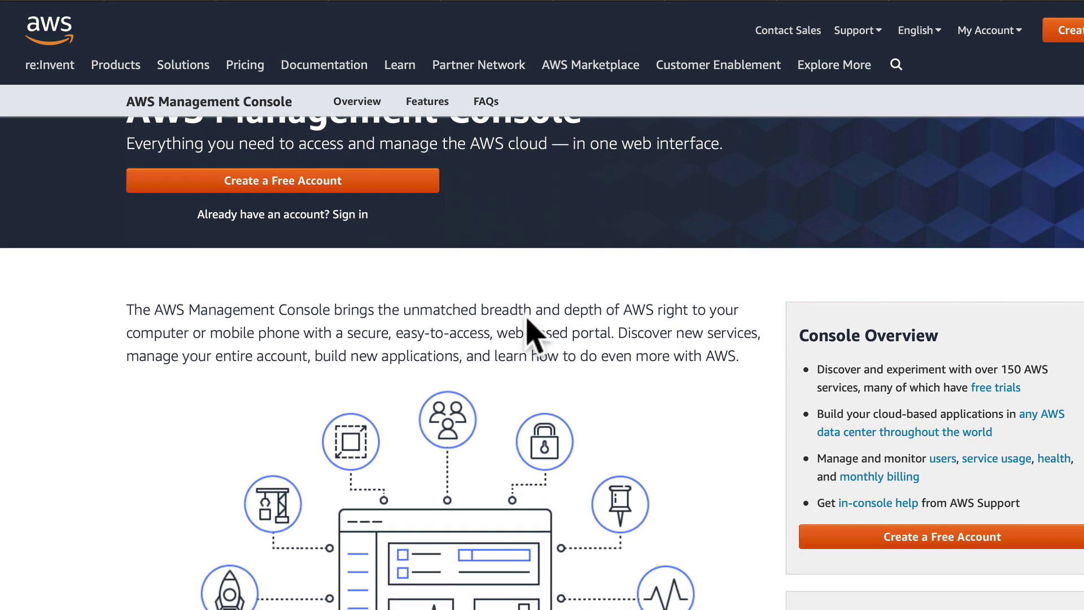
scroll(593, 460, "down", 2)
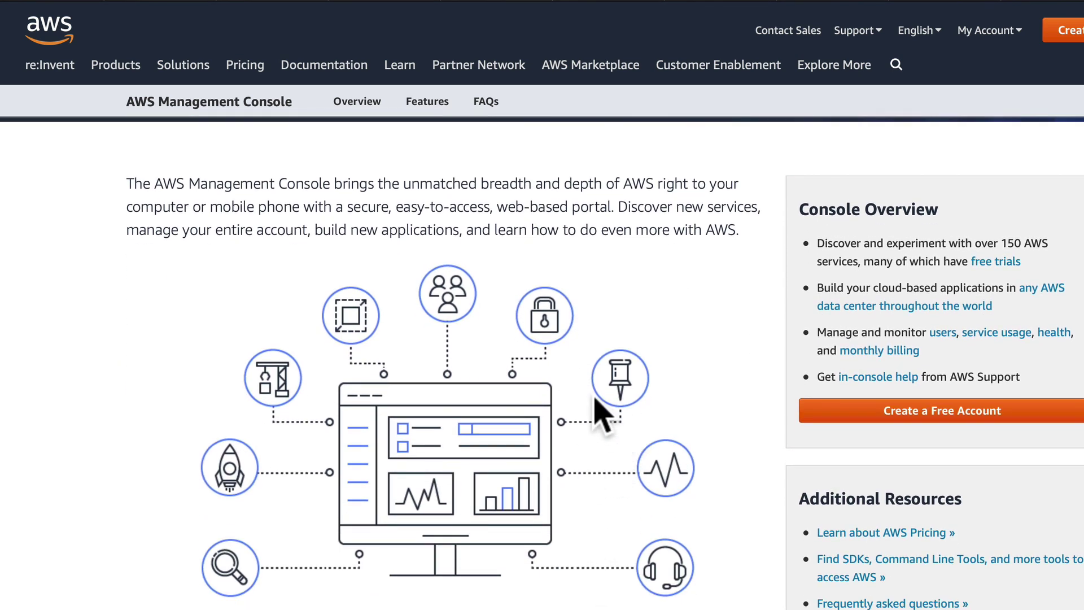
scroll(602, 384, "up", 5)
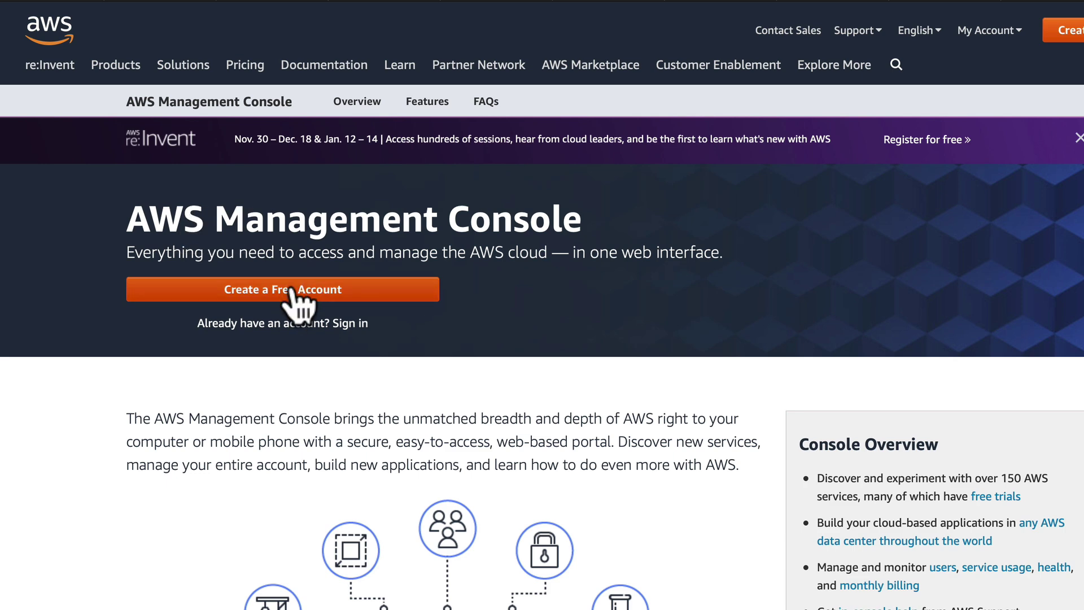
scroll(515, 443, "down", 7)
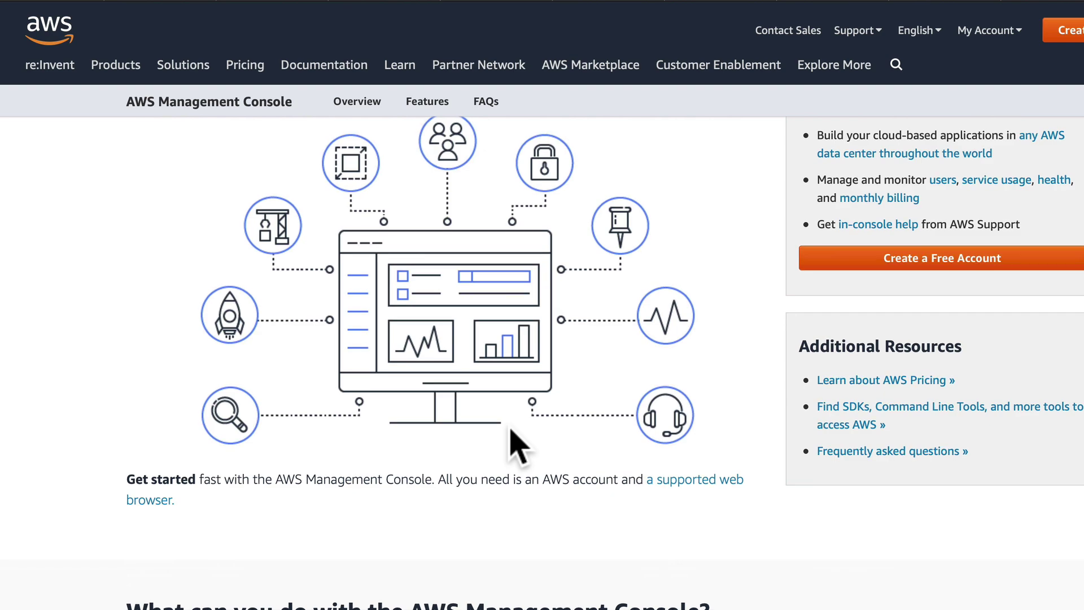
scroll(516, 443, "down", 9)
scroll(576, 596, "up", 4)
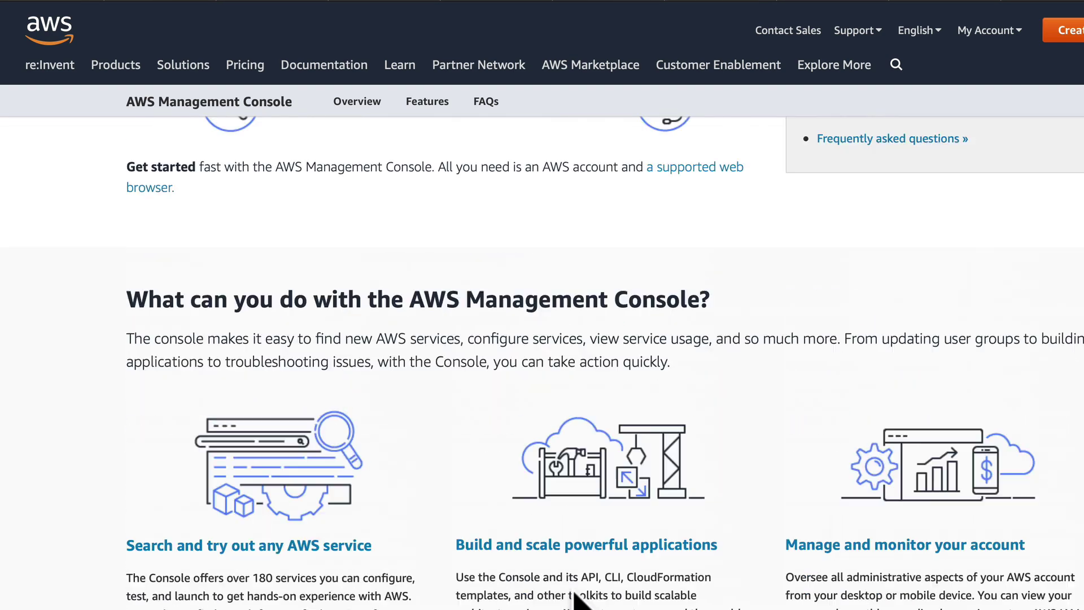
scroll(576, 596, "up", 12)
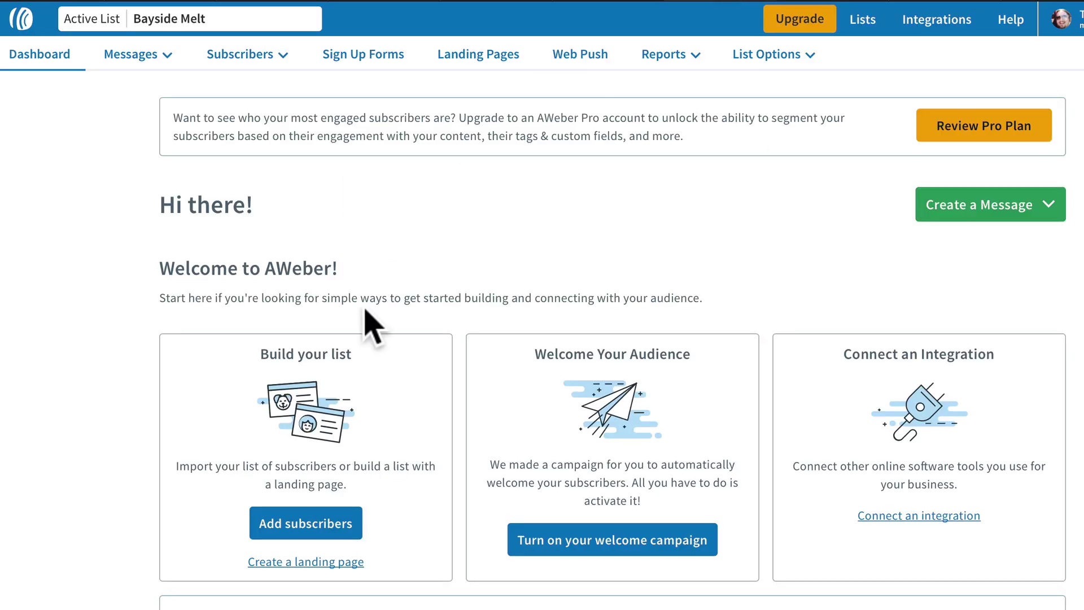
In AWeber, open the Bayside Melt list's Template Welcome Campaign and read the guide to its New subscribers trigger.
left_click(264, 56)
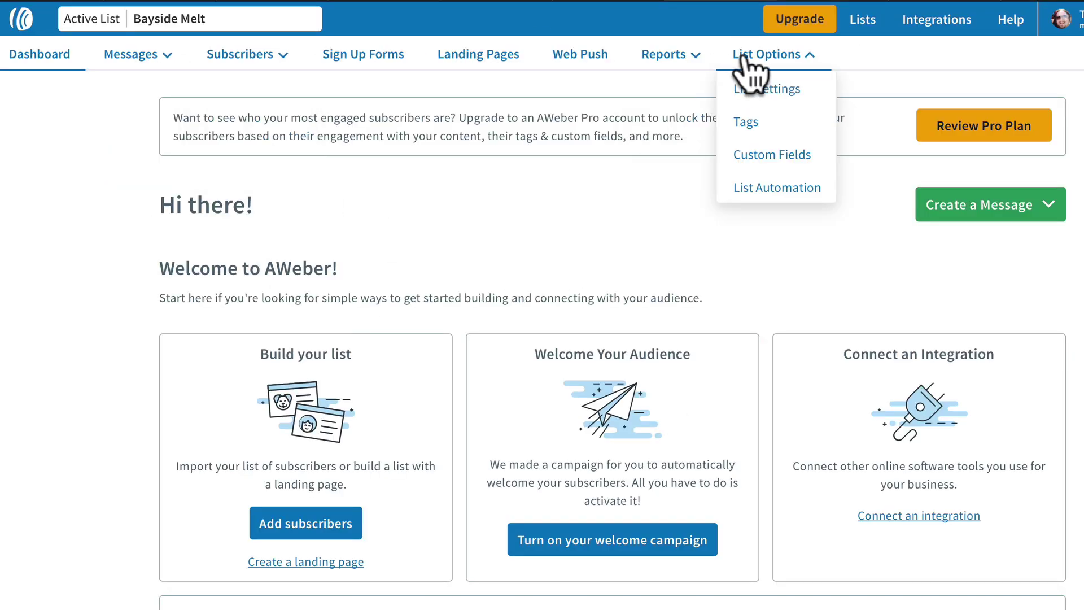
mouse_move(119, 59)
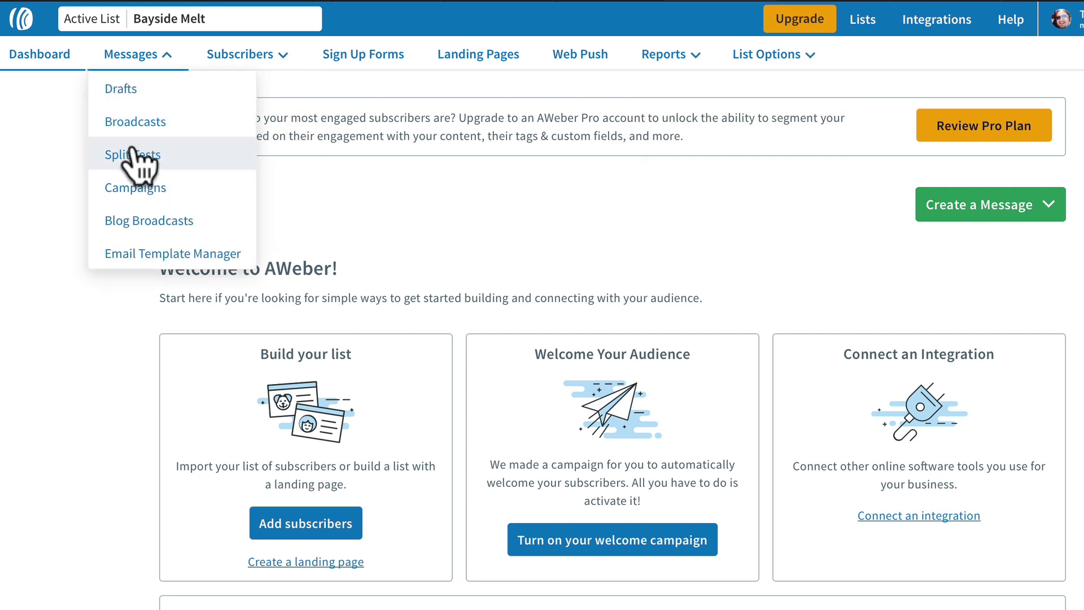
left_click(153, 189)
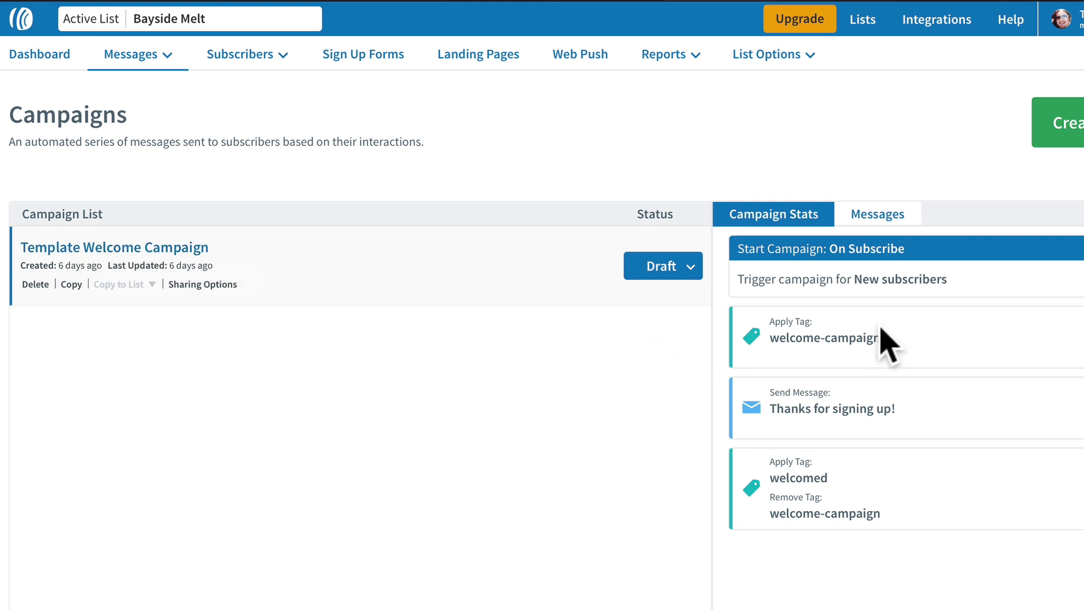
left_click(166, 249)
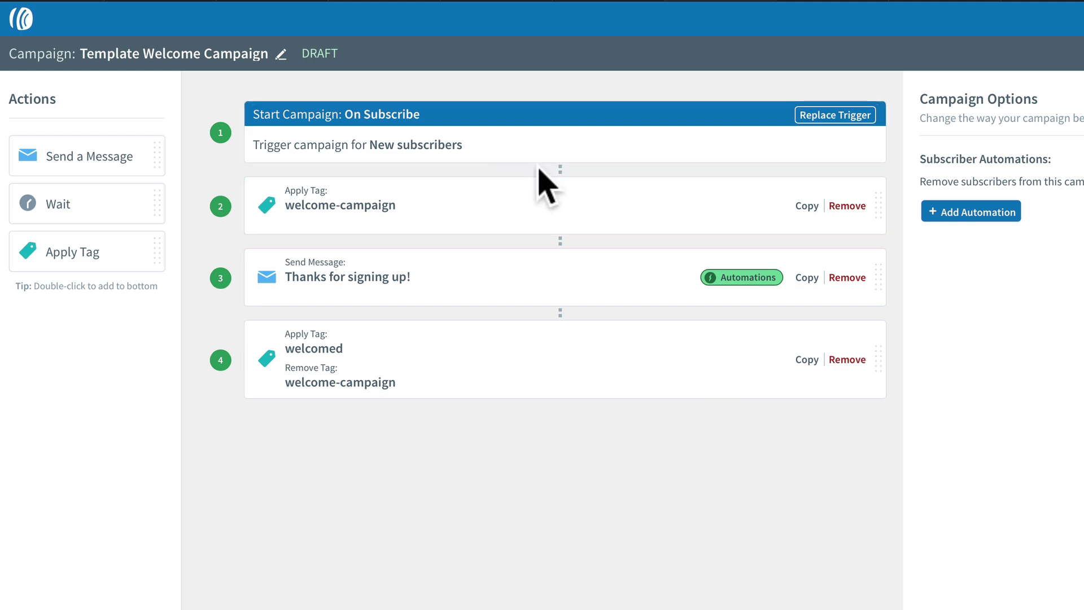
left_click(449, 149)
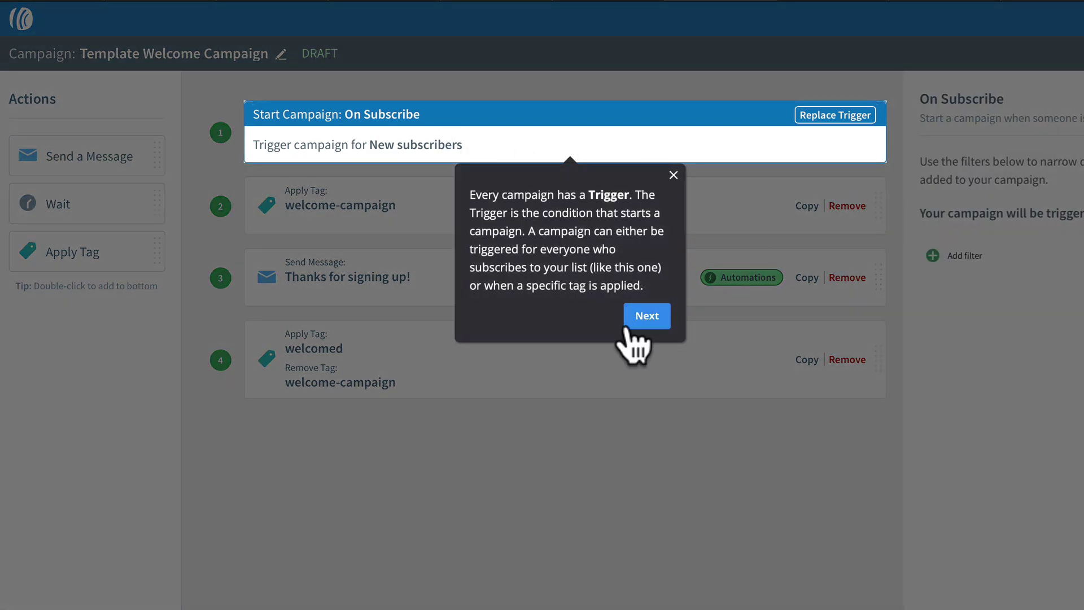
left_click(648, 316)
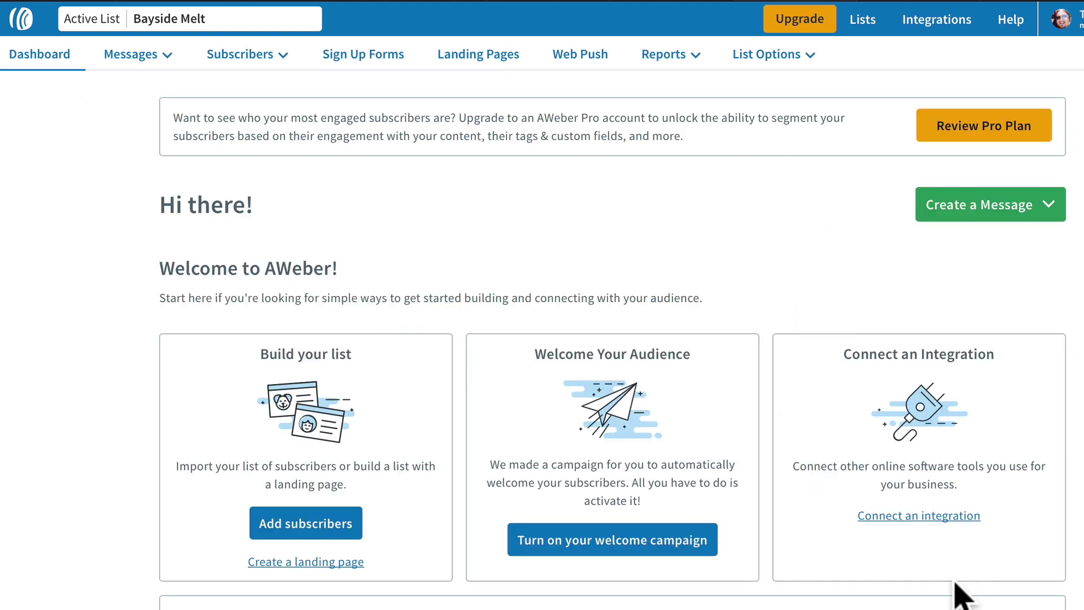
Review the Bayside Melt dashboard in AWeber, from the getting-started options down to the subscriber summary and broadcasts.
scroll(954, 593, "down", 8)
scroll(956, 593, "up", 8)
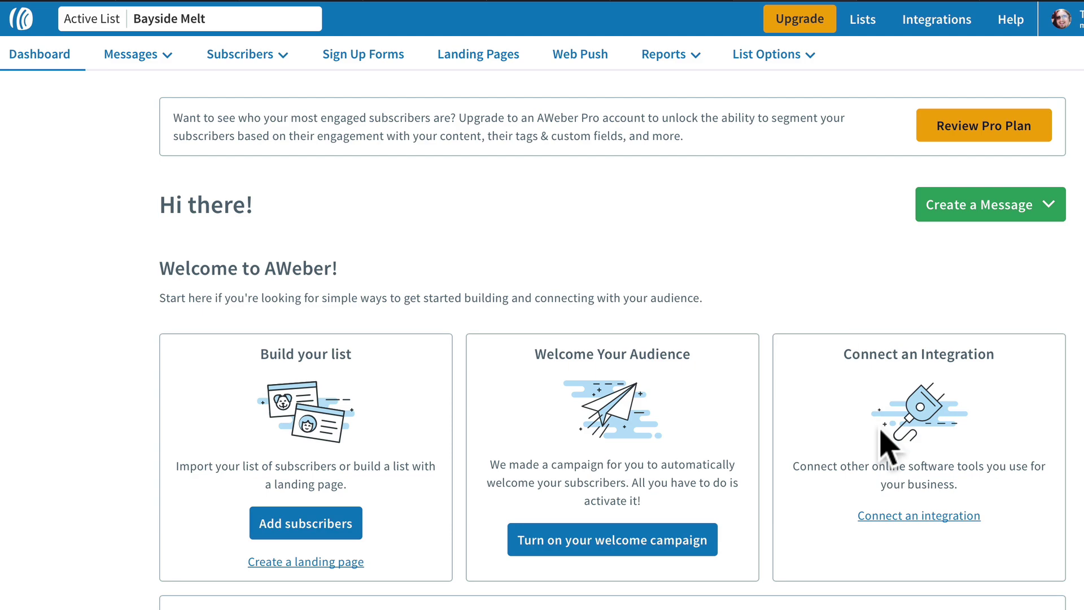
scroll(1079, 542, "down", 10)
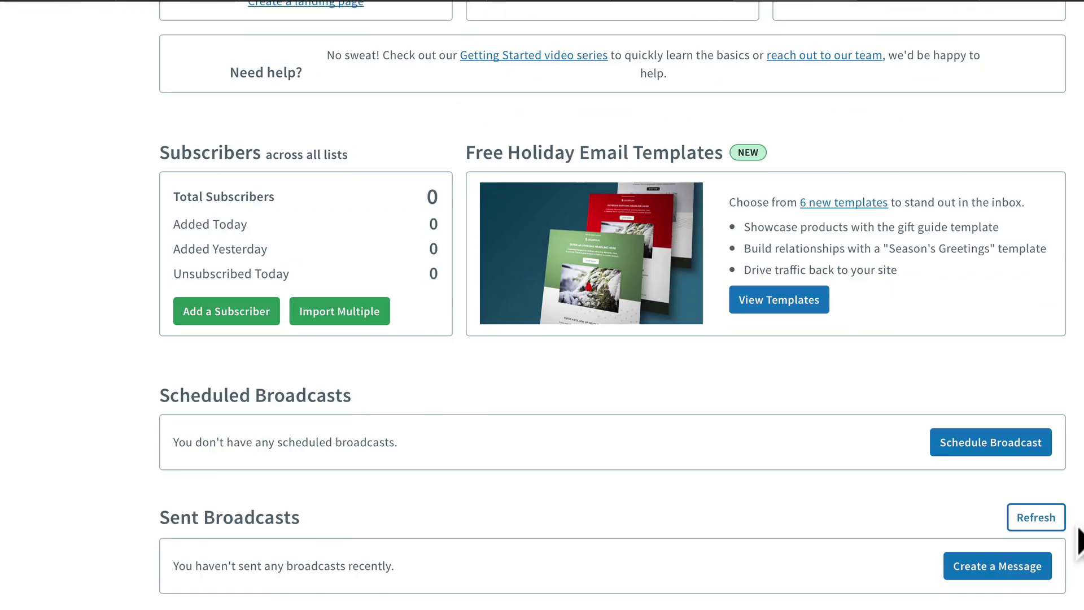
scroll(1079, 542, "up", 10)
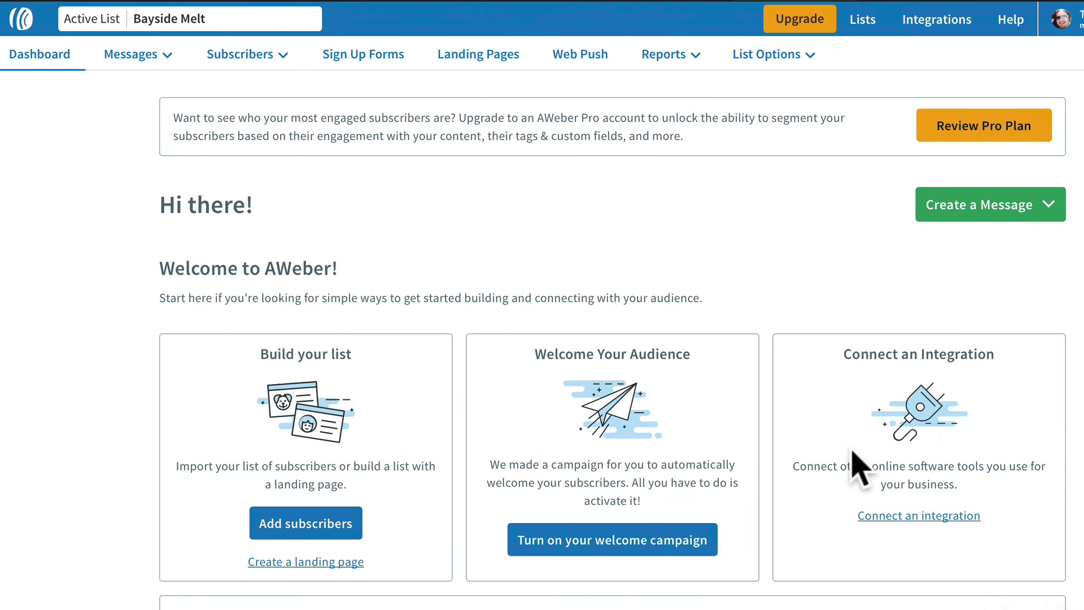
scroll(769, 460, "down", 4)
scroll(767, 448, "up", 4)
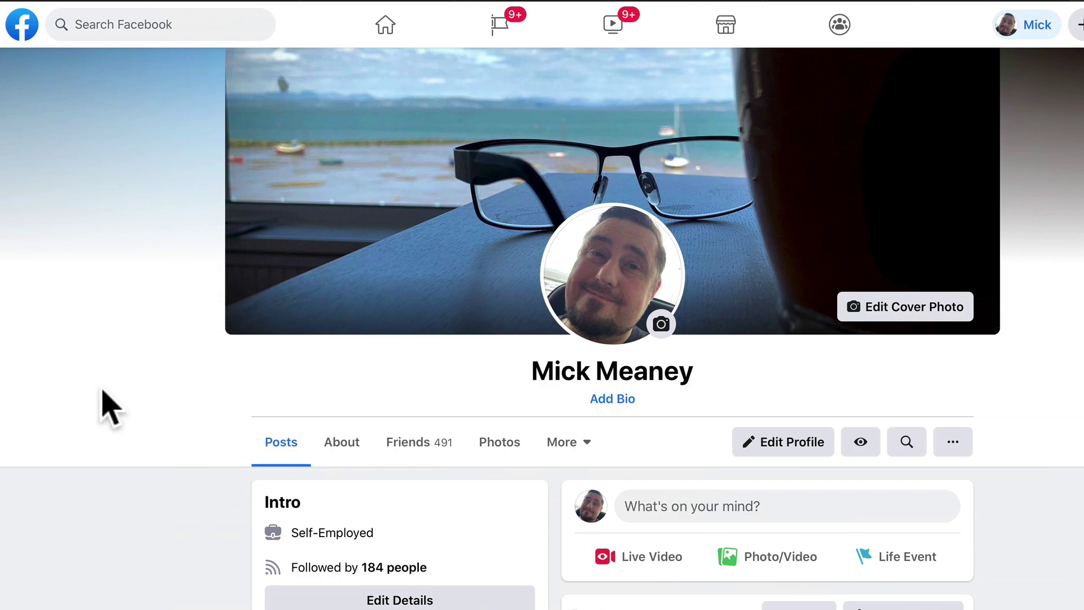
Switch to the personal Facebook profile and look through its intro, photos, friends and timeline posts.
scroll(1050, 595, "down", 20)
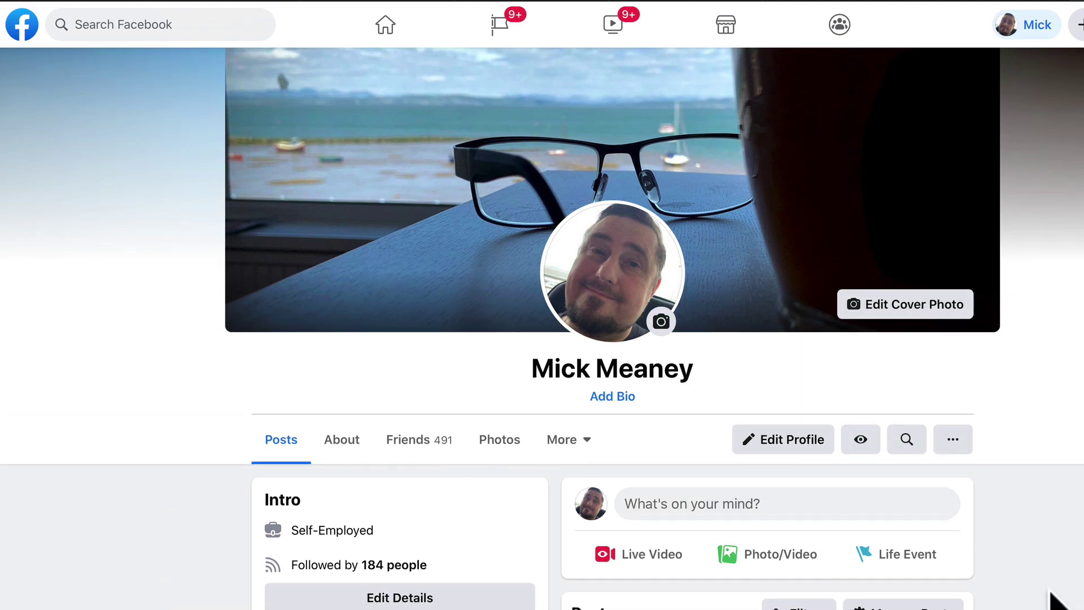
scroll(817, 243, "down", 5)
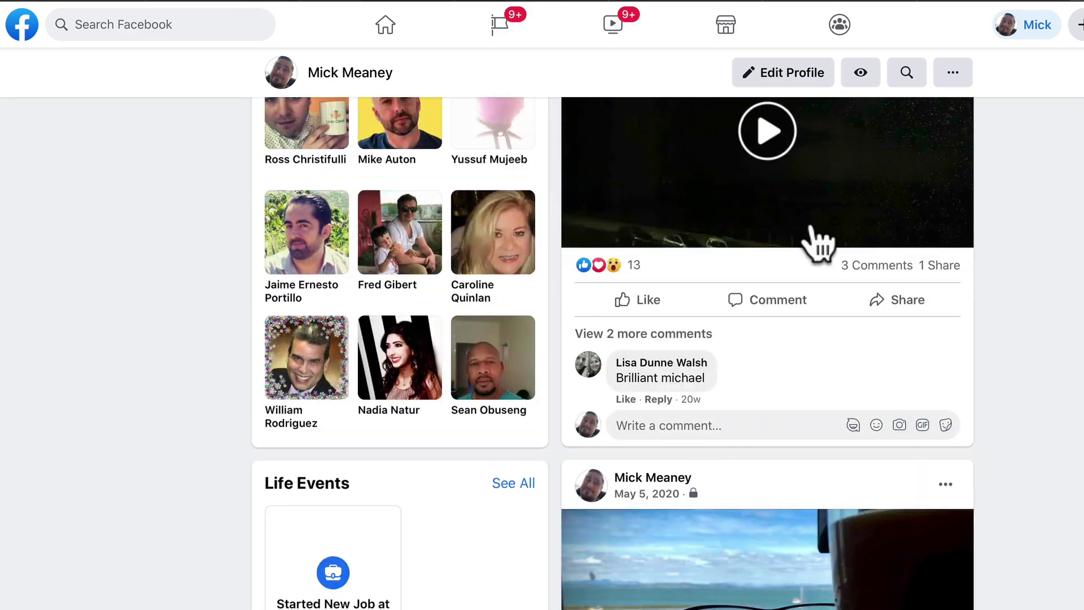
scroll(508, 394, "up", 6)
scroll(1026, 414, "down", 10)
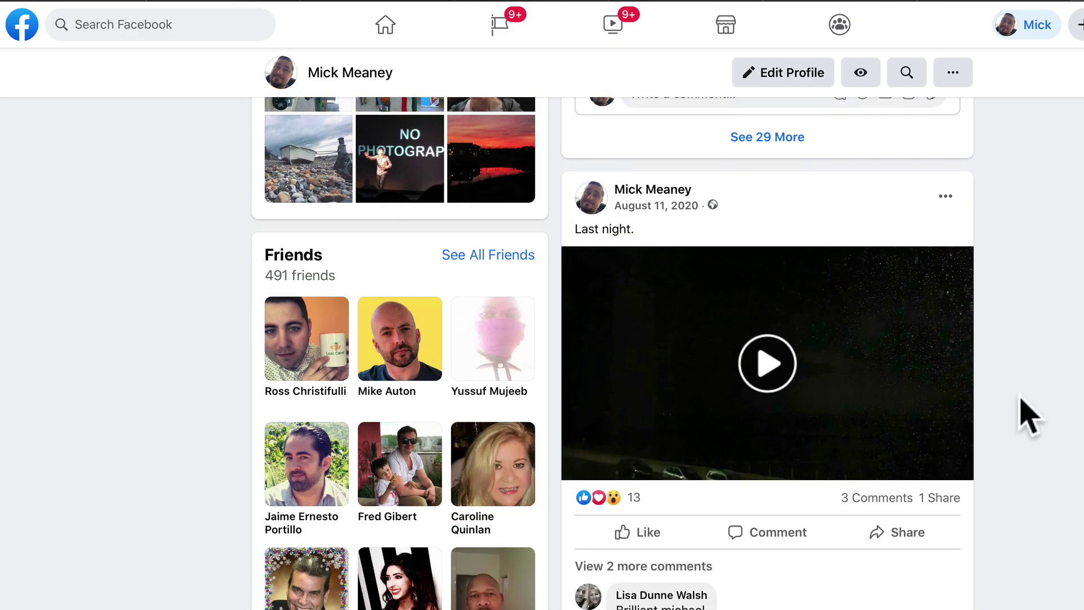
scroll(542, 339, "up", 15)
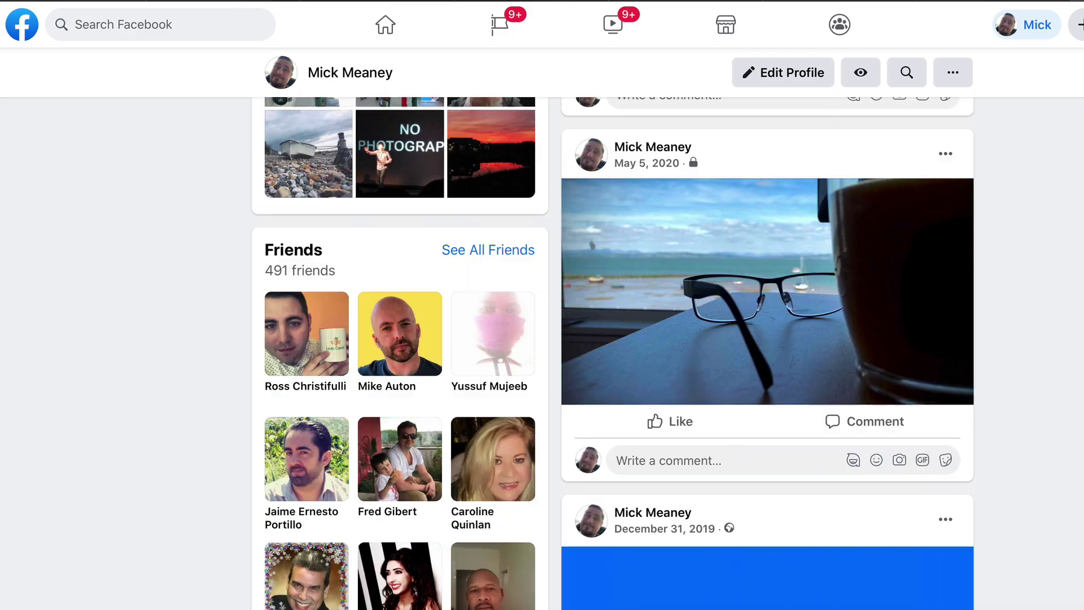
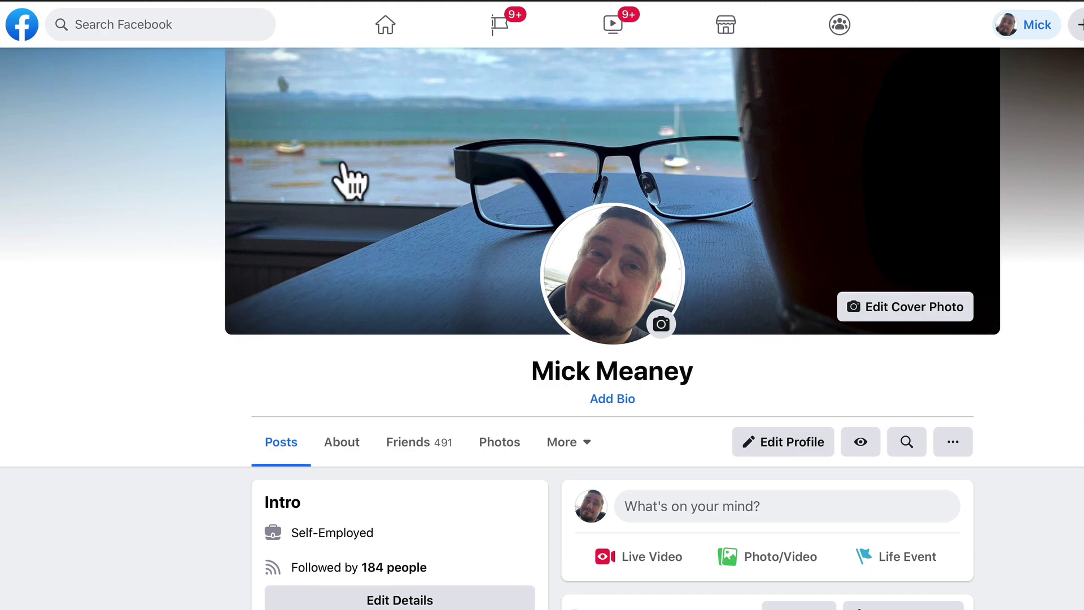
View the profile's cover photo at full size, check its available photo options, and return to the profile.
left_click(452, 145)
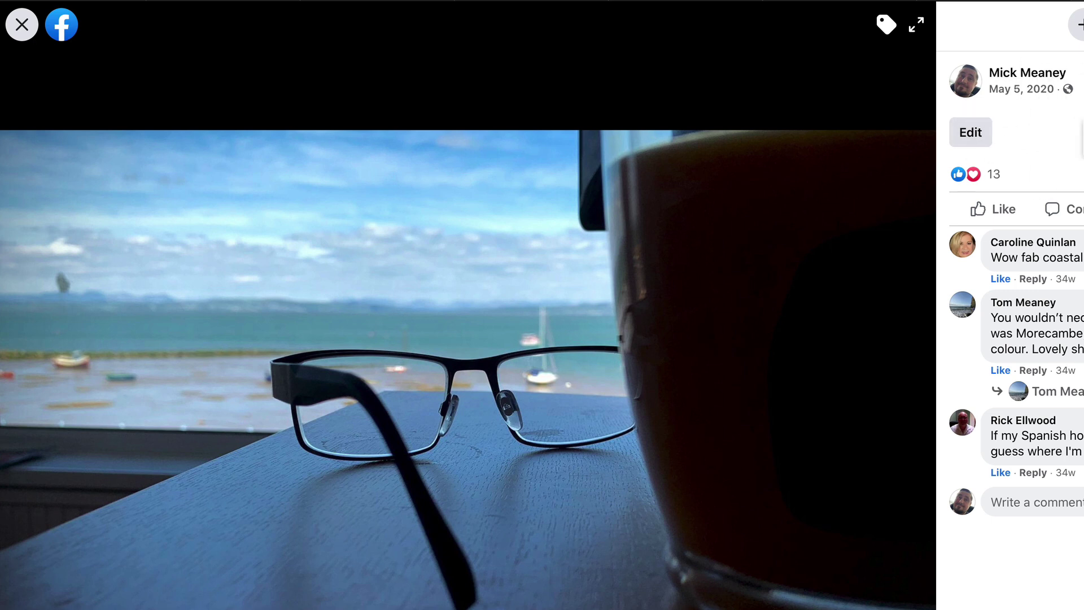
left_click(1083, 81)
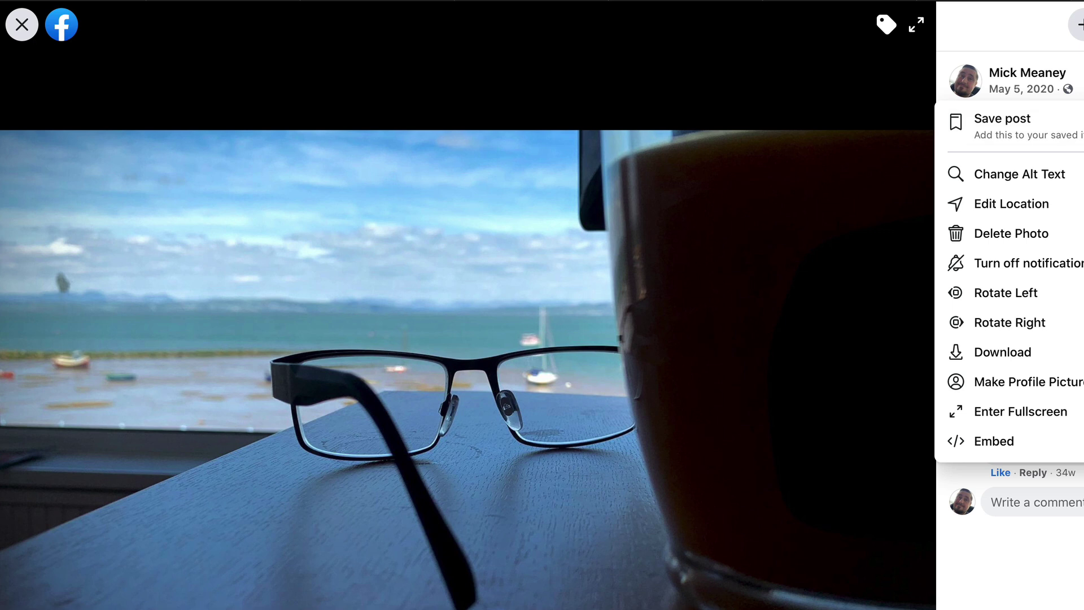
key("Escape")
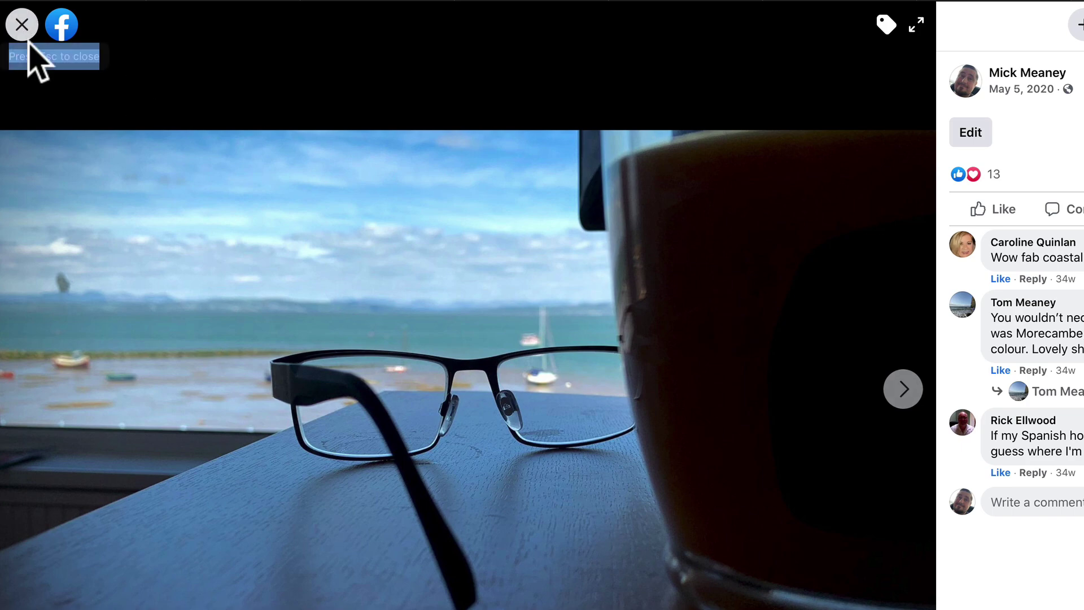
left_click(22, 24)
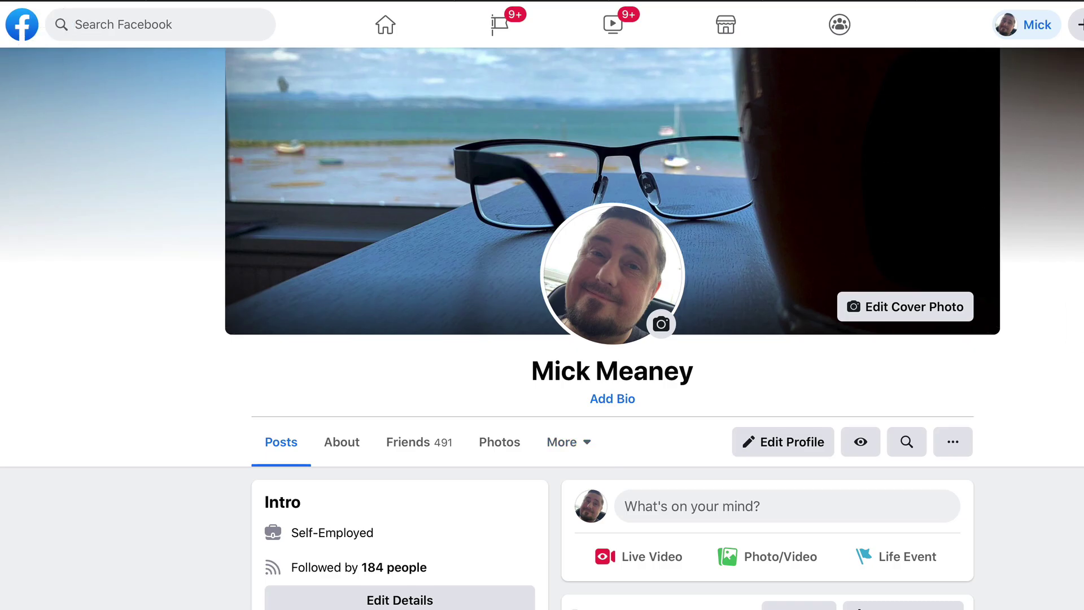
Open a new post on the profile, check what can be added to it, and close it without posting.
scroll(514, 291, "down", 5)
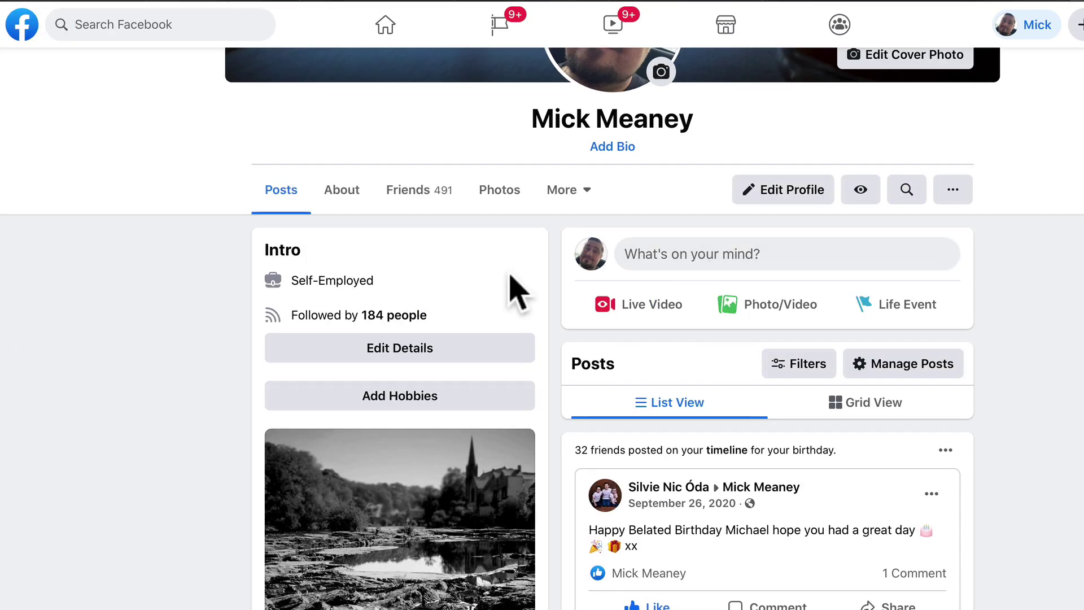
left_click(734, 254)
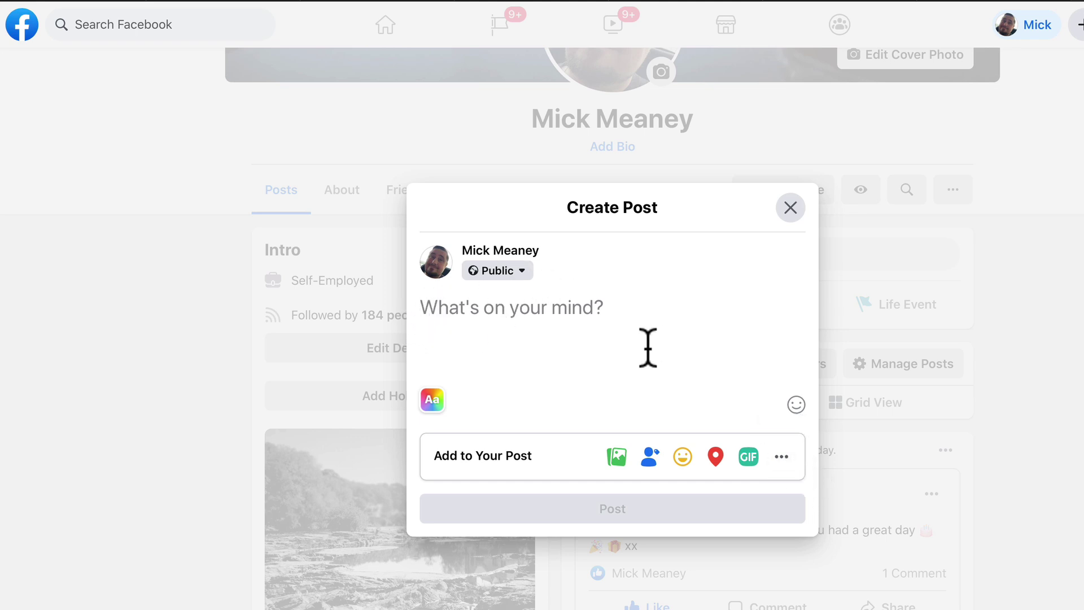
left_click(782, 457)
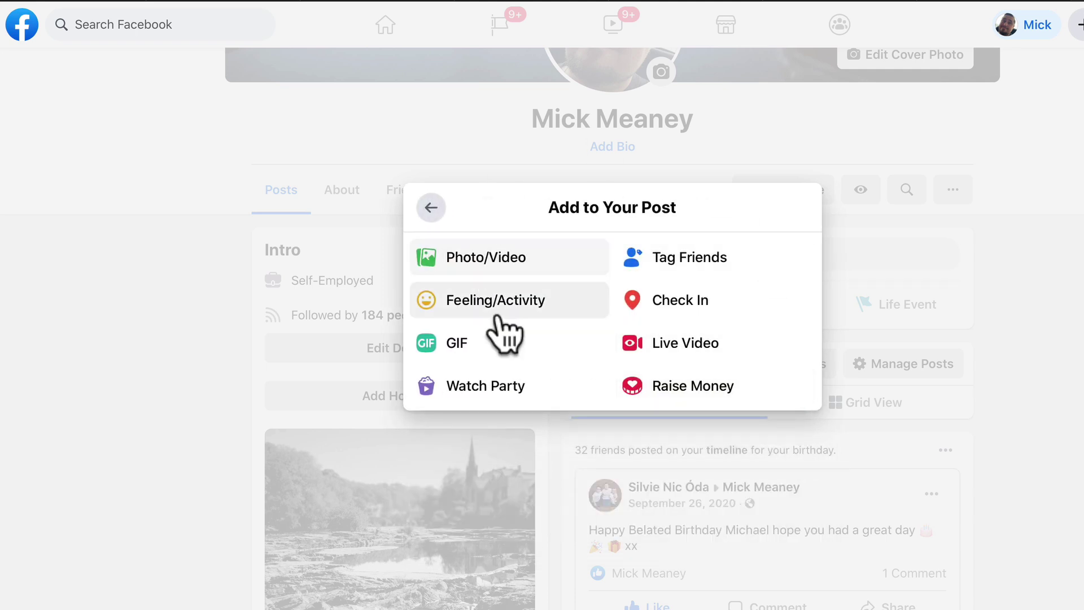
left_click(431, 208)
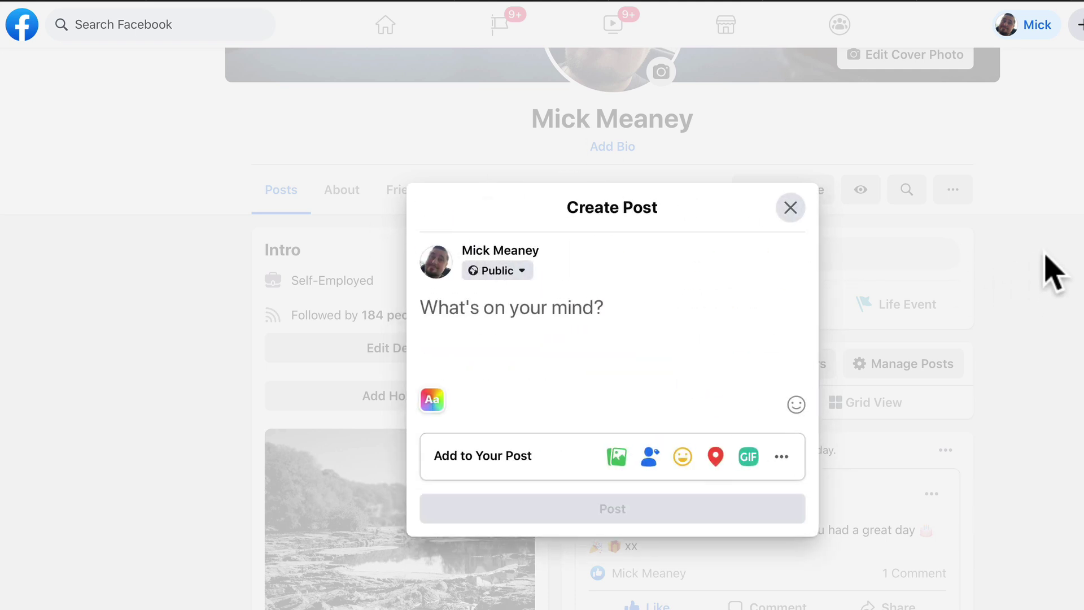
left_click(952, 253)
scroll(1076, 360, "up", 3)
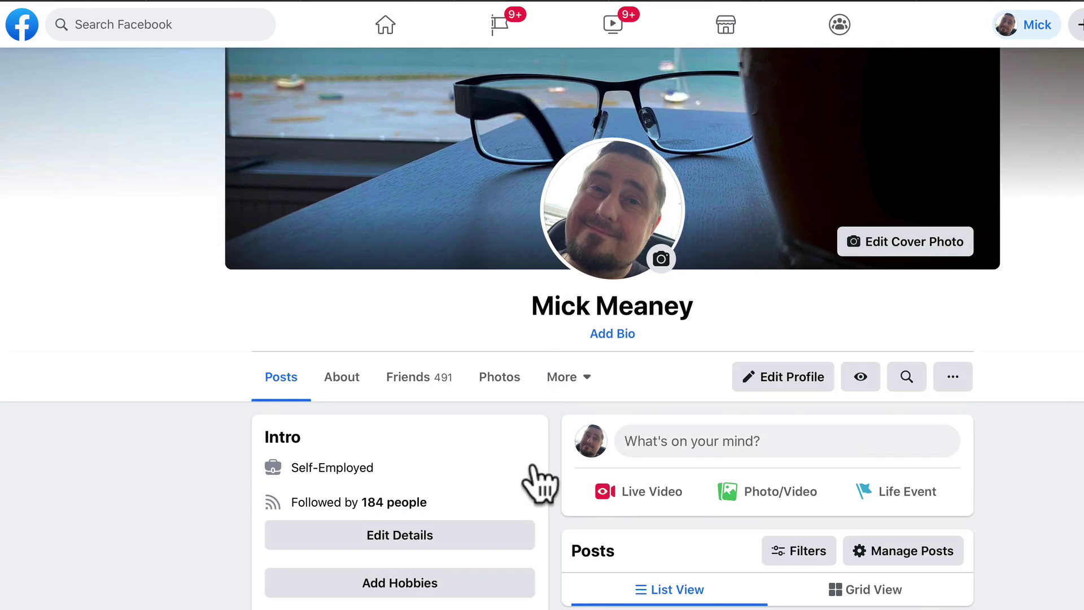
scroll(1028, 603, "down", 2)
scroll(1027, 606, "up", 3)
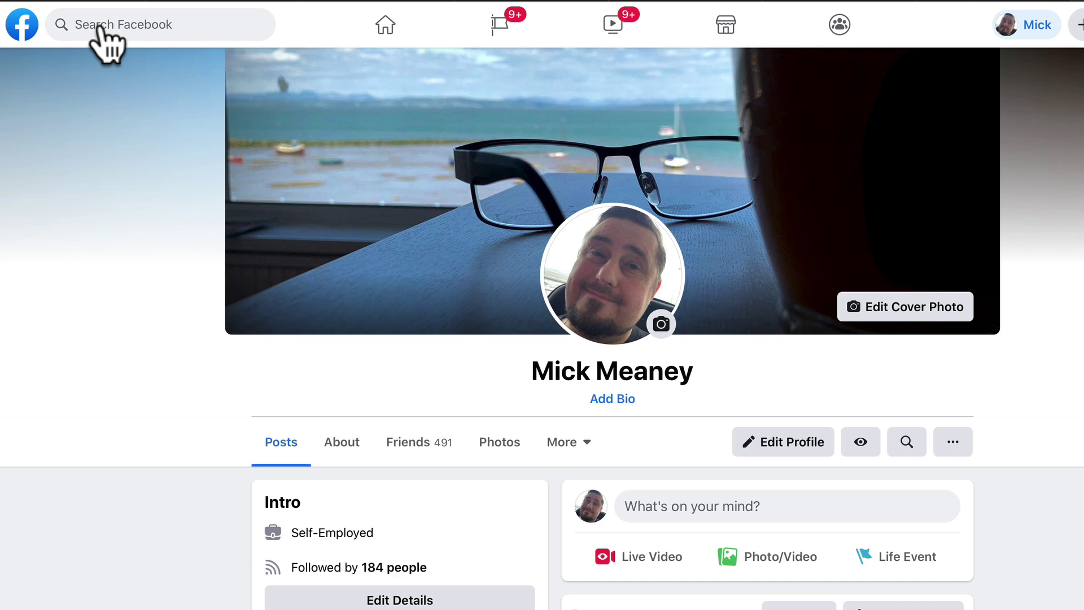
Search Facebook for "marketing" and limit the results to public groups.
left_click(130, 24)
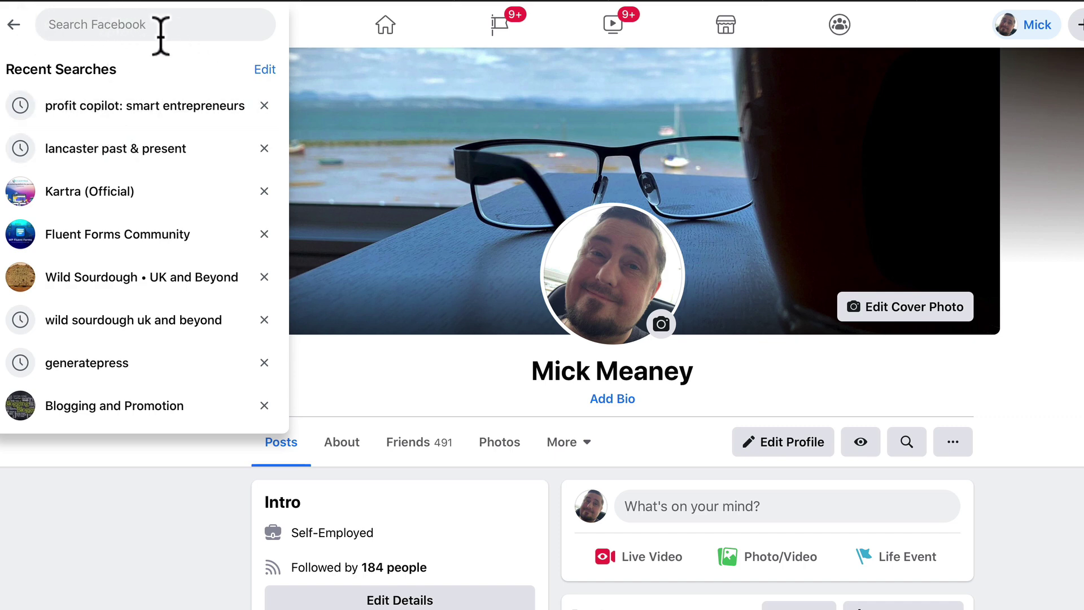
type("marketing")
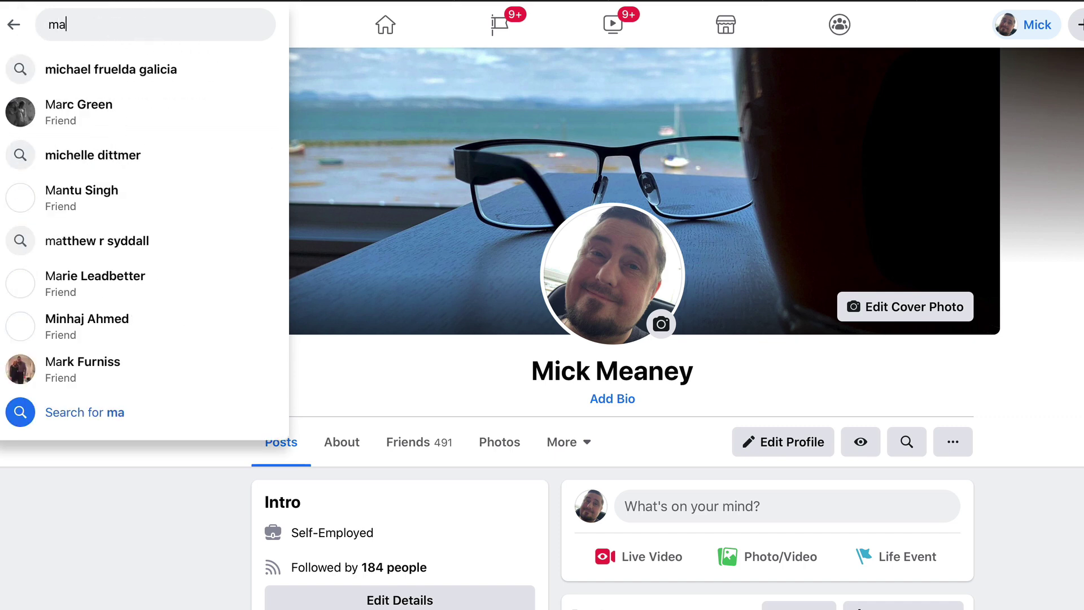
key("Return")
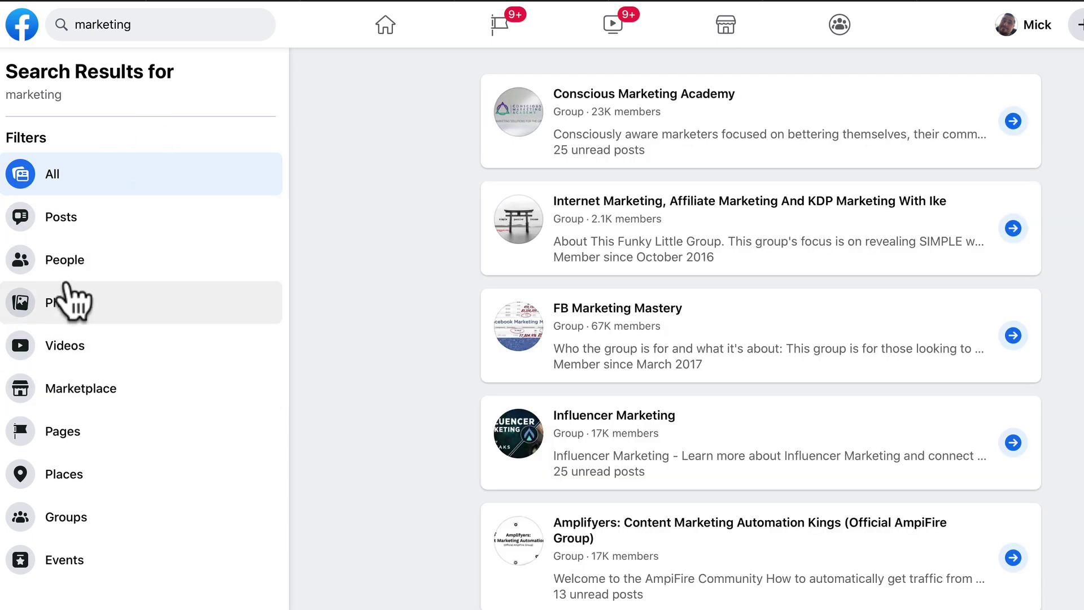
left_click(68, 516)
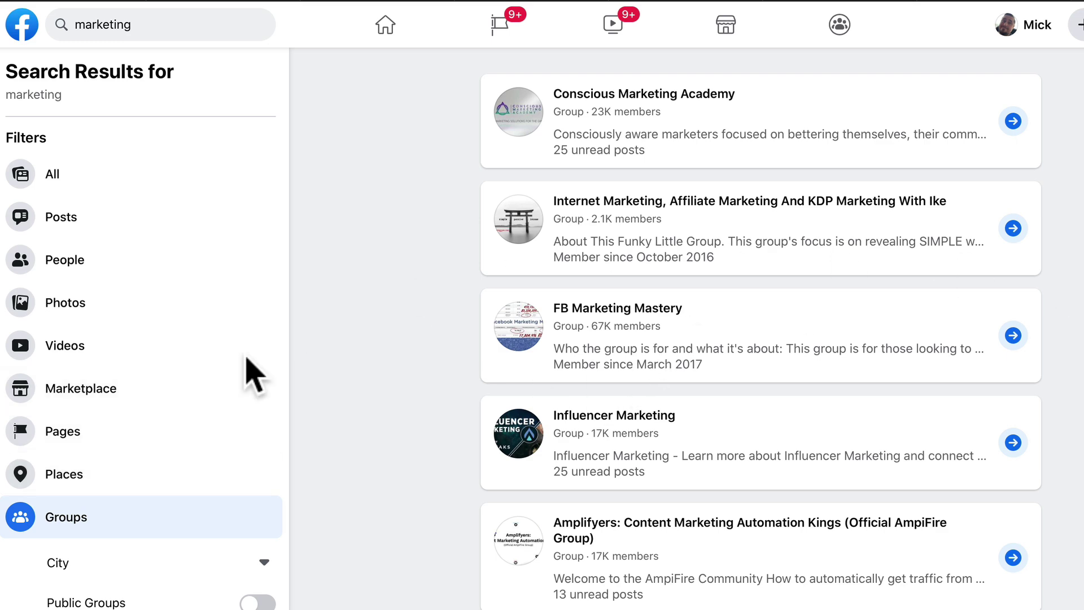
scroll(1076, 424, "down", 3)
scroll(1076, 423, "up", 3)
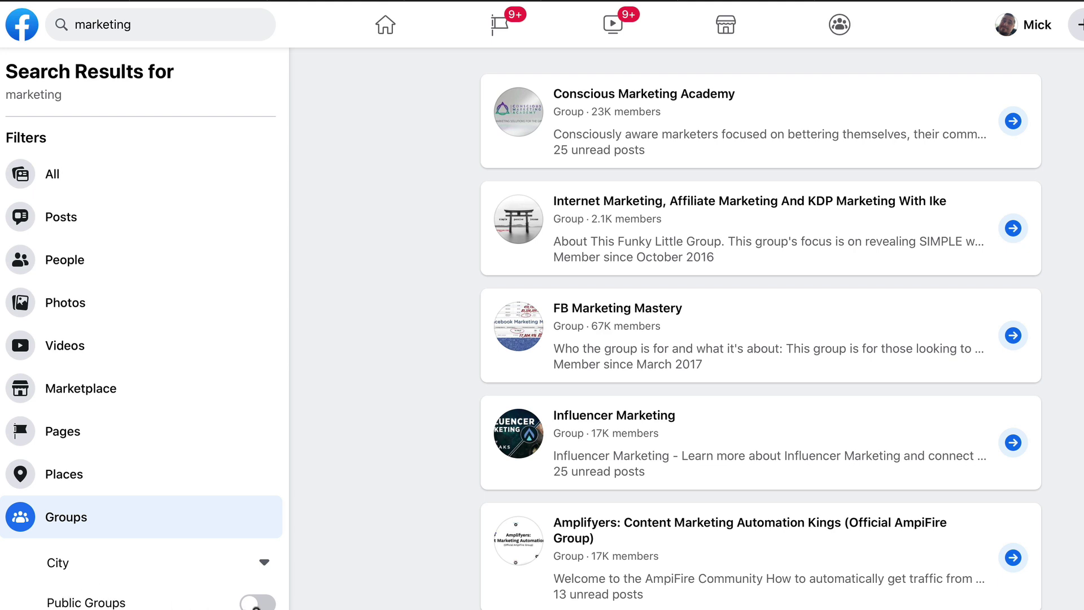
left_click(258, 602)
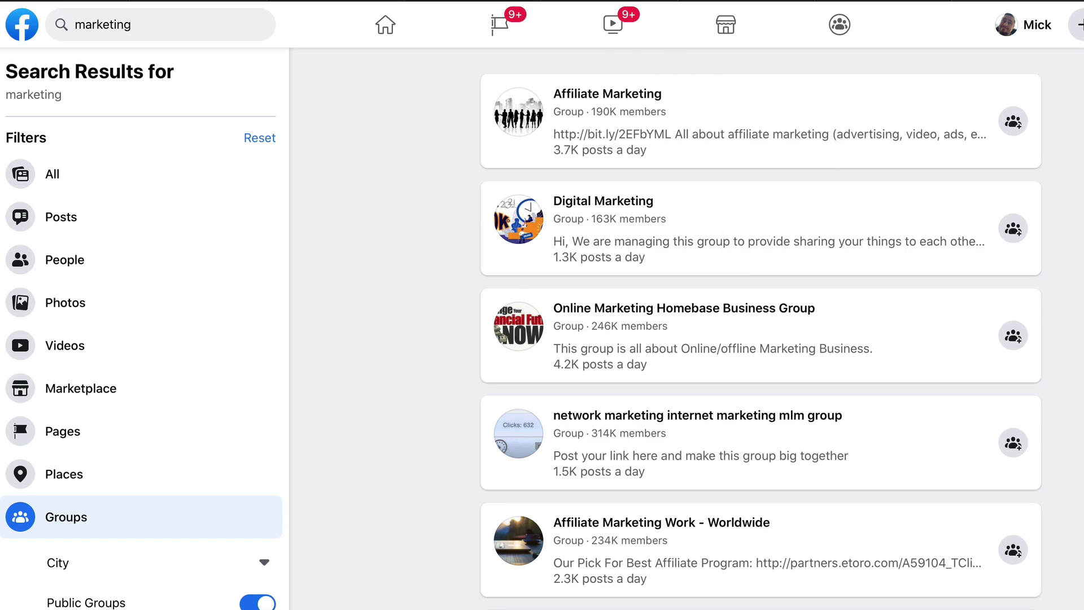
From the public group results, open the Affiliate Marketing group, examine its About details, announcements, files and activity, and return to the results.
scroll(966, 172, "down", 10)
scroll(1045, 530, "up", 10)
left_click(596, 118)
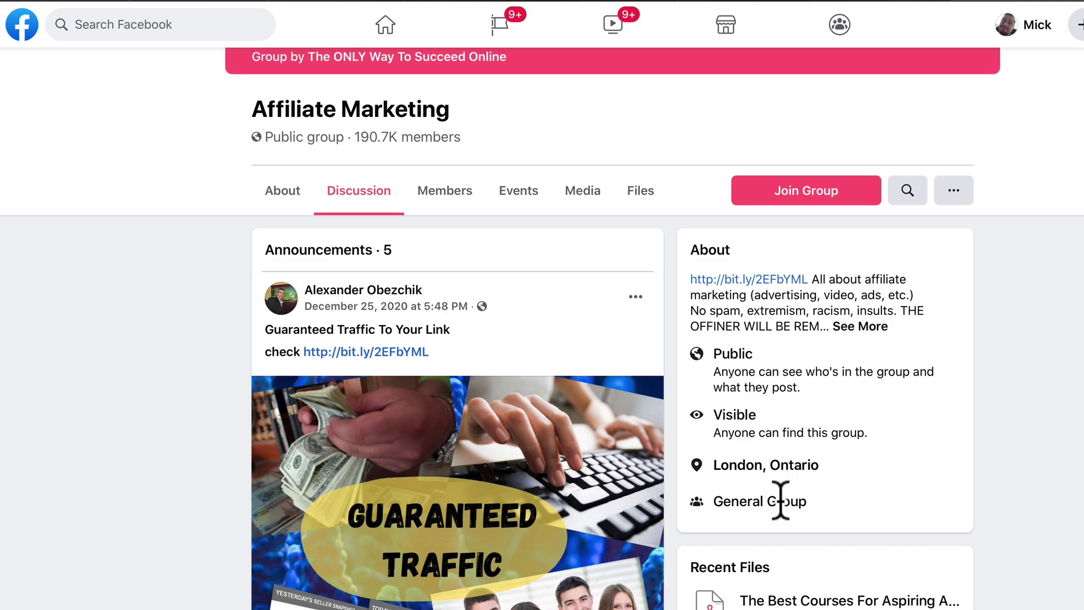
scroll(781, 500, "down", 10)
scroll(781, 500, "up", 12)
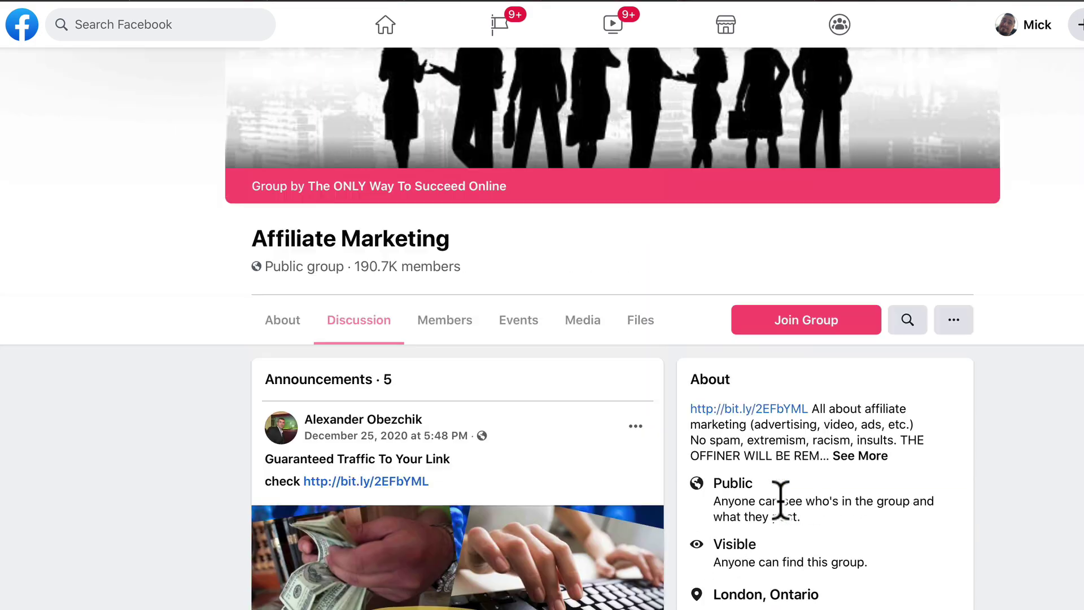
scroll(798, 561, "down", 3)
scroll(539, 441, "up", 1)
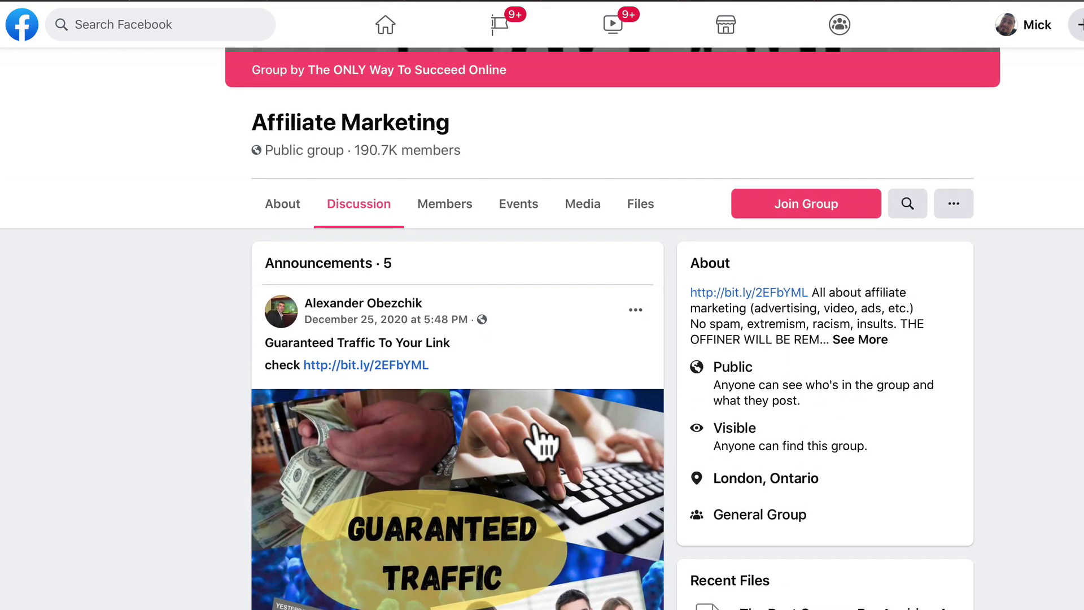
scroll(538, 439, "up", 4)
scroll(587, 576, "down", 4)
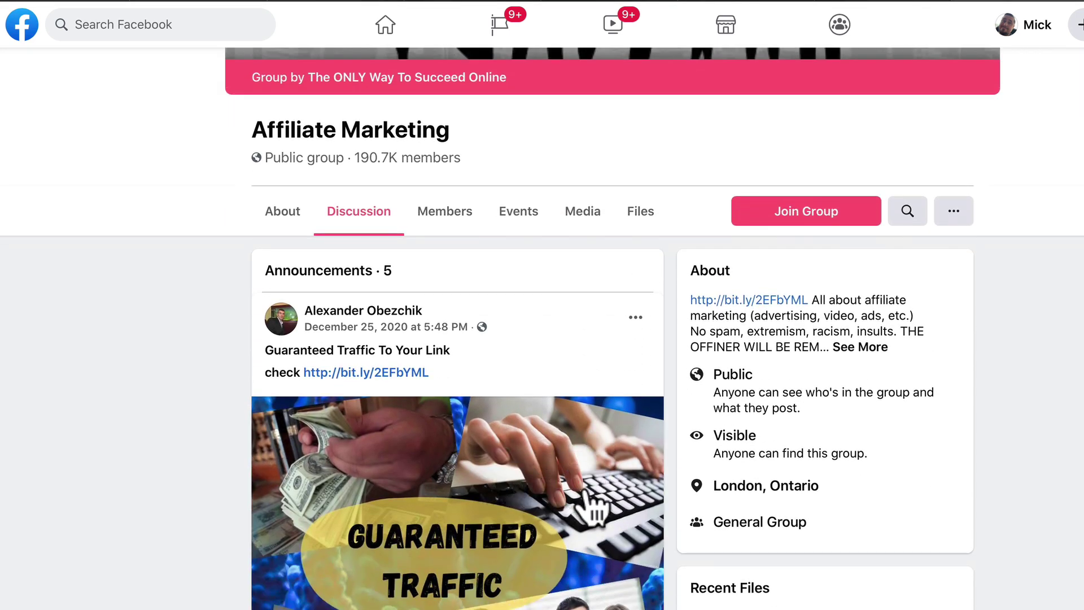
scroll(590, 506, "down", 3)
scroll(561, 581, "down", 3)
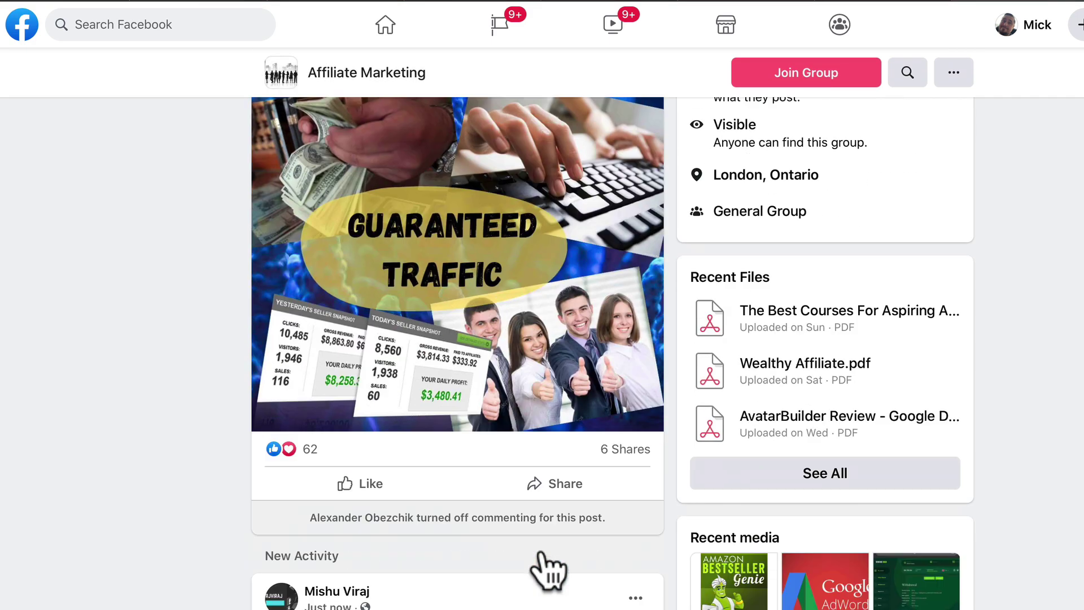
scroll(546, 570, "down", 5)
scroll(542, 571, "up", 10)
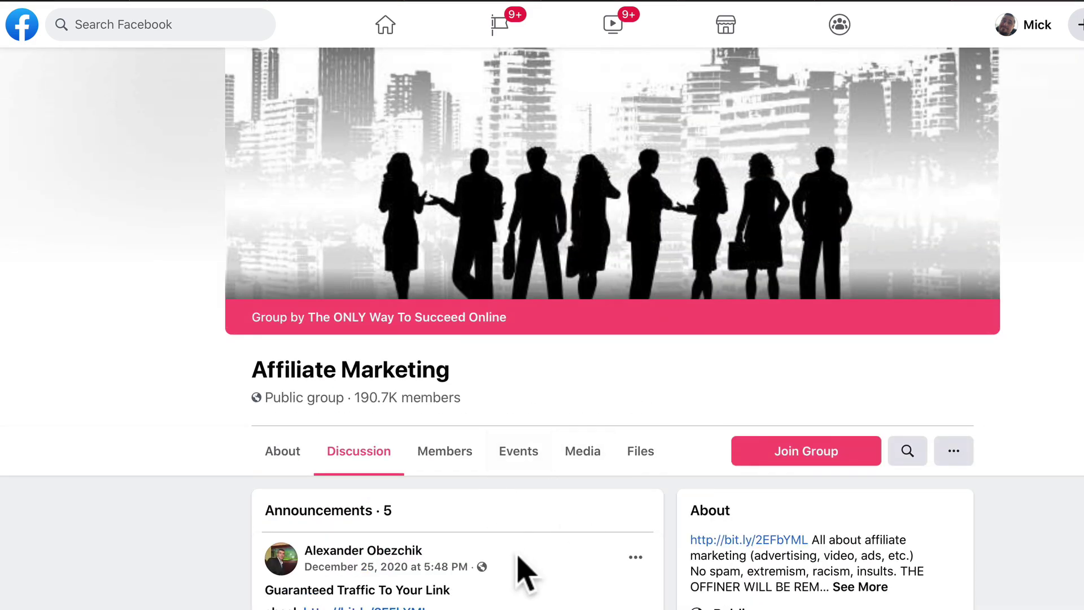
scroll(520, 559, "down", 2)
scroll(519, 559, "up", 2)
scroll(847, 460, "down", 8)
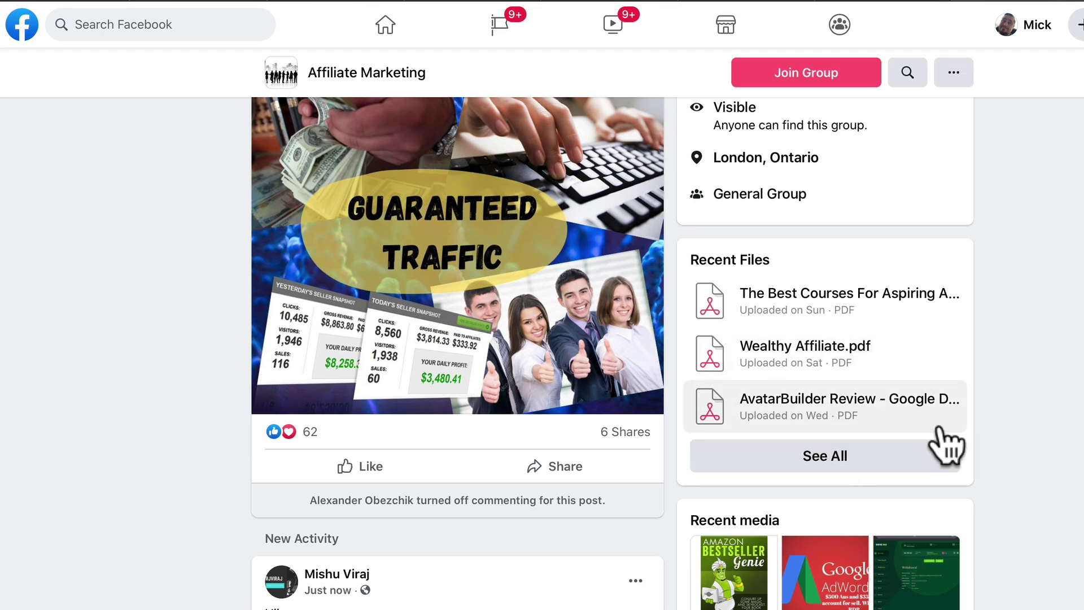
scroll(980, 501, "down", 6)
scroll(1057, 326, "up", 6)
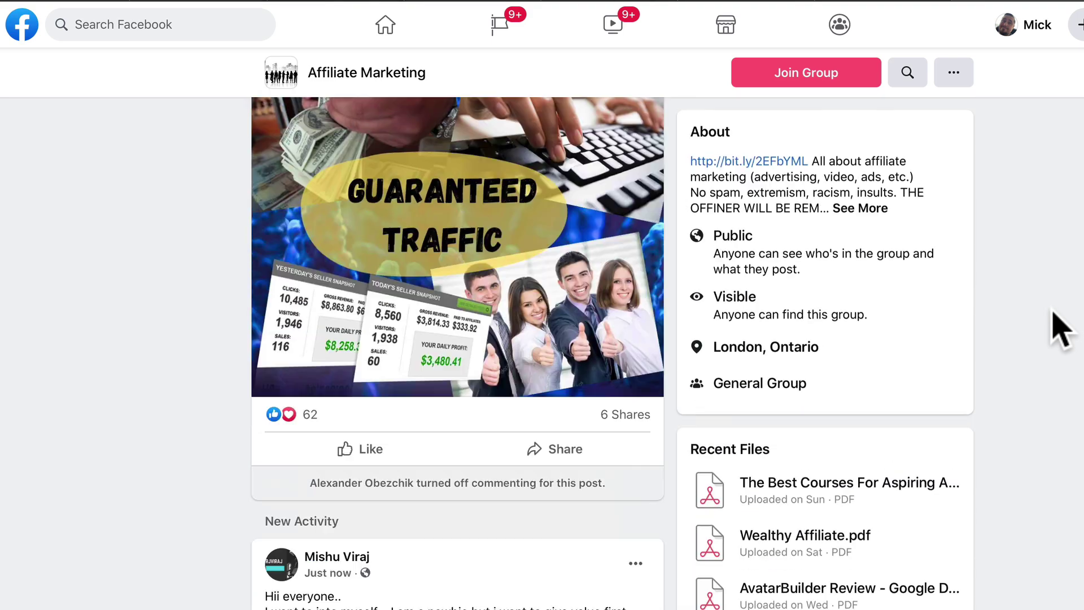
scroll(1061, 350, "up", 5)
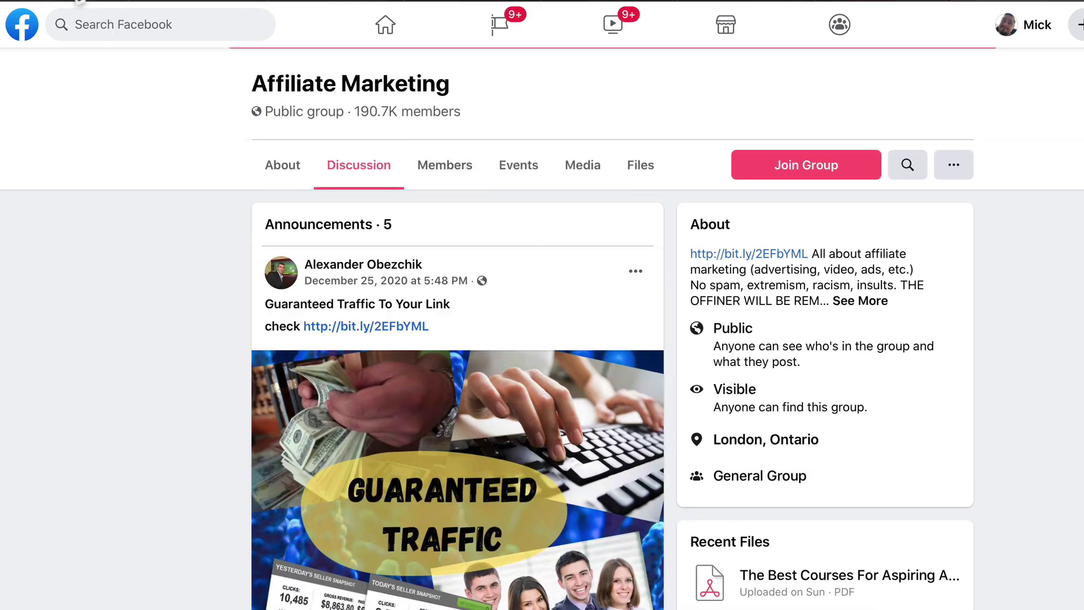
left_click(79, 2)
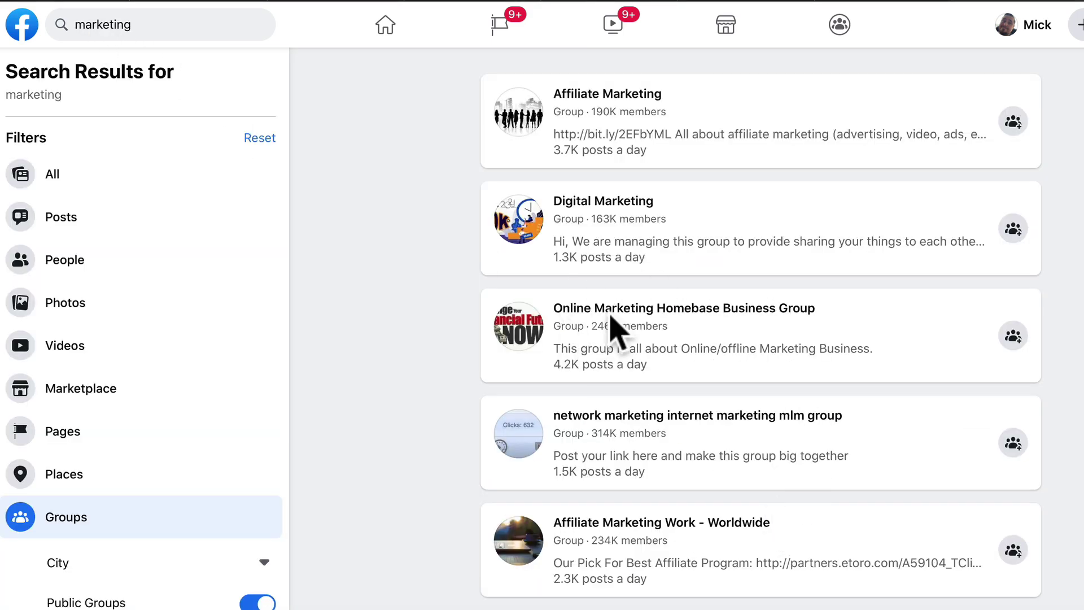
Open the Online Marketing Homebase Business Group, examine its announcements, files and recent media, and return to the group results.
left_click(682, 310)
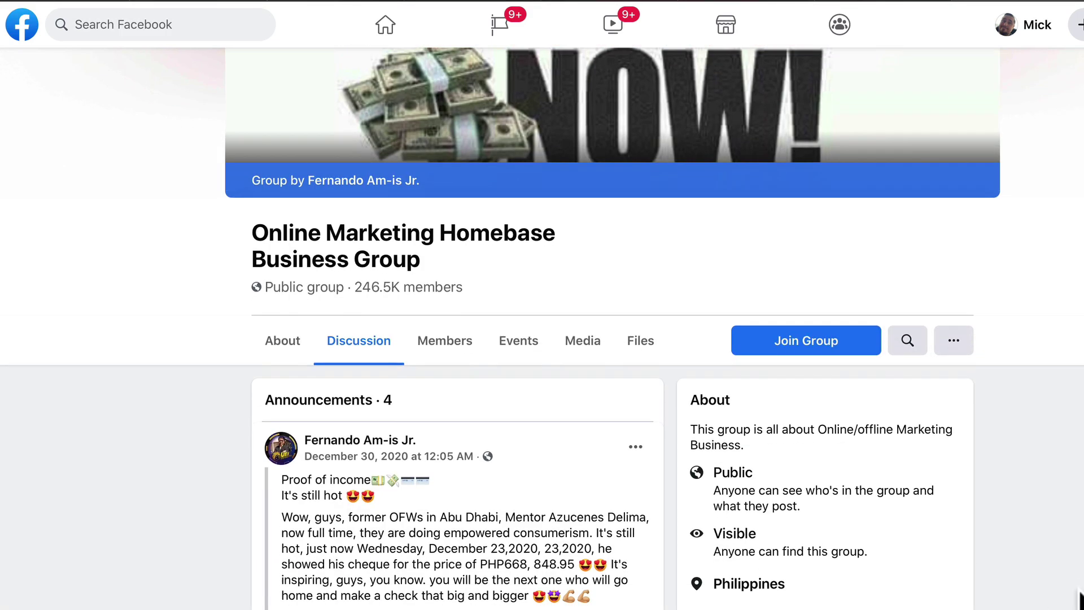
scroll(1055, 527, "down", 3)
scroll(416, 567, "down", 5)
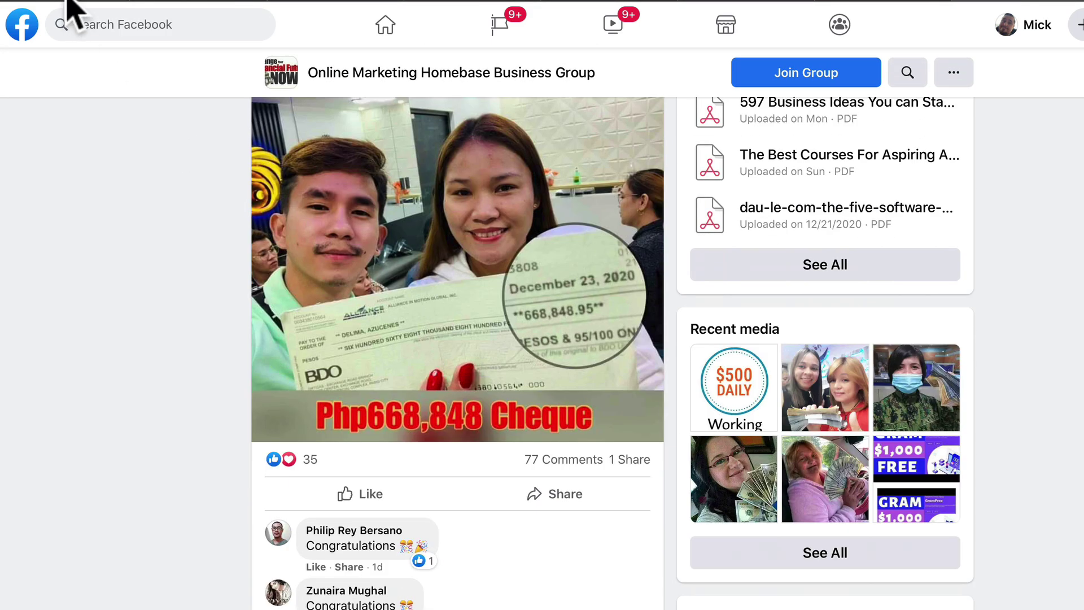
left_click(78, 1)
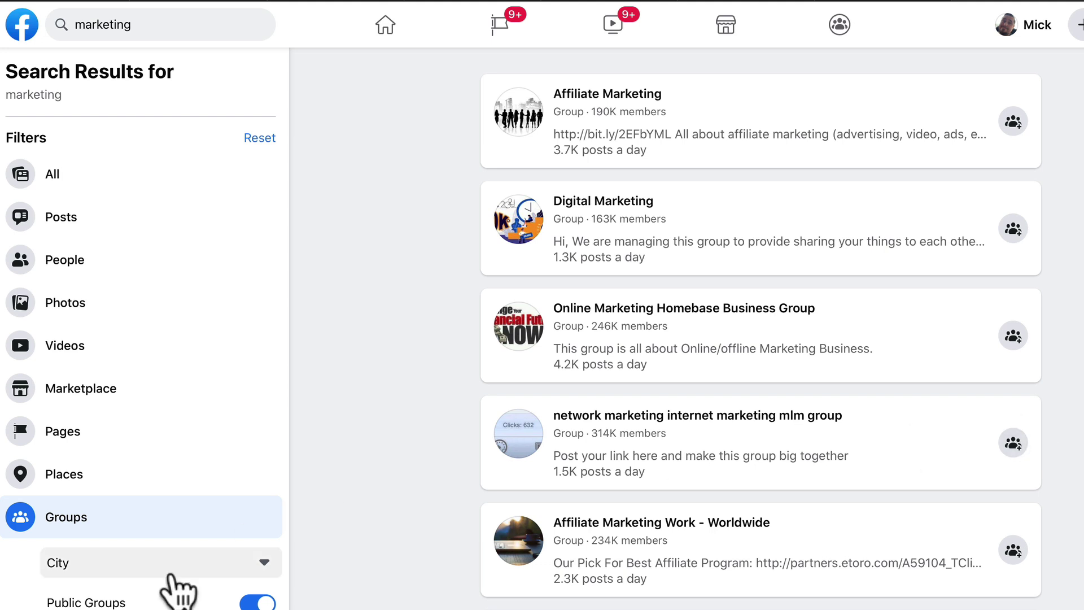
Remove the public-groups limit from the marketing search and look through the joined and suggested groups.
left_click(254, 603)
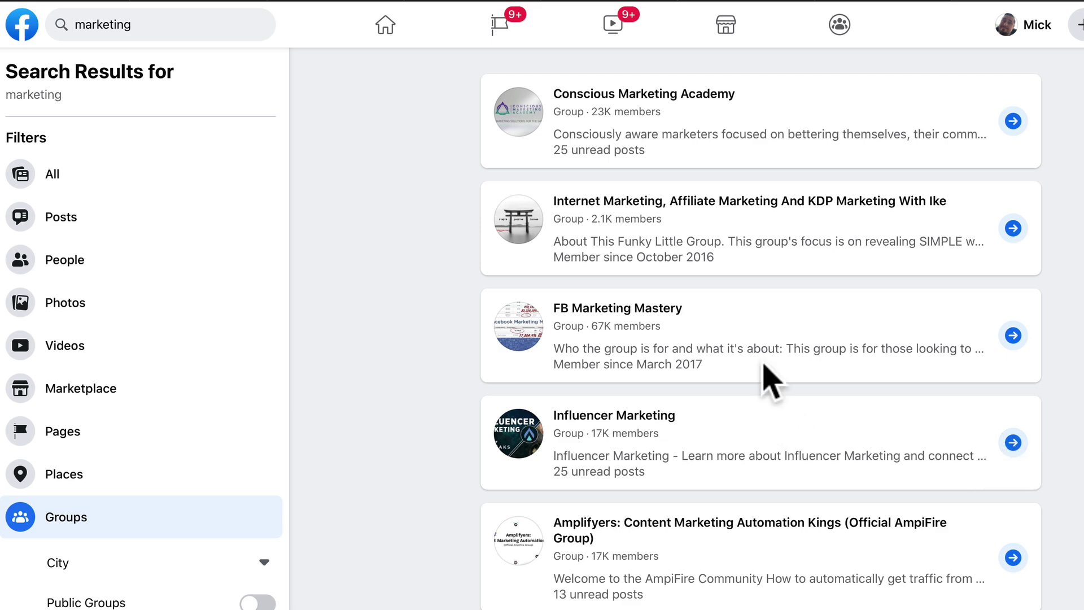
scroll(1011, 472, "down", 3)
scroll(1010, 472, "up", 3)
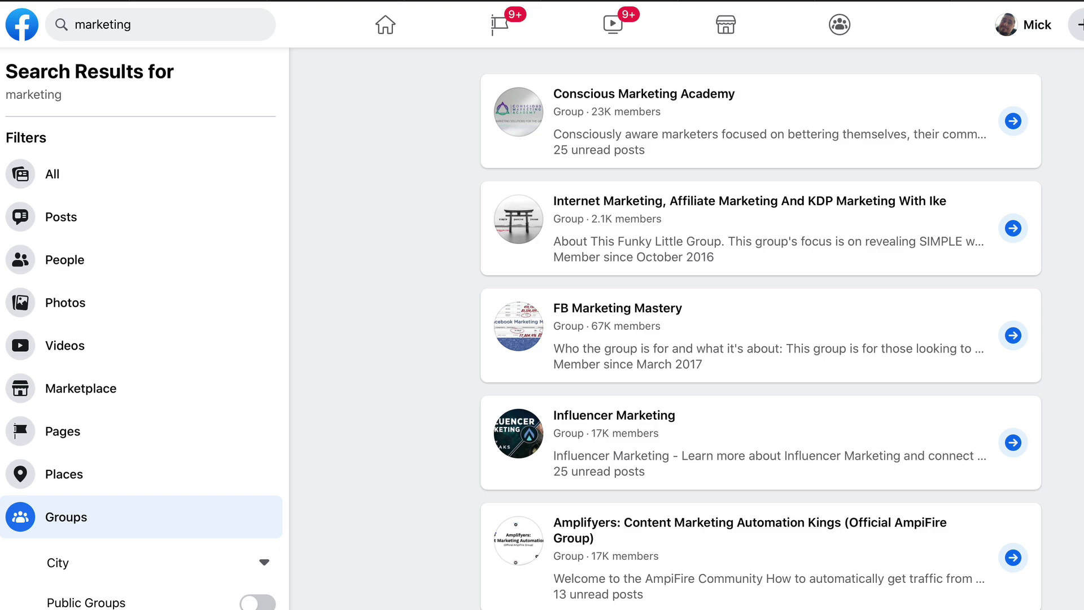
scroll(542, 476, "down", 10)
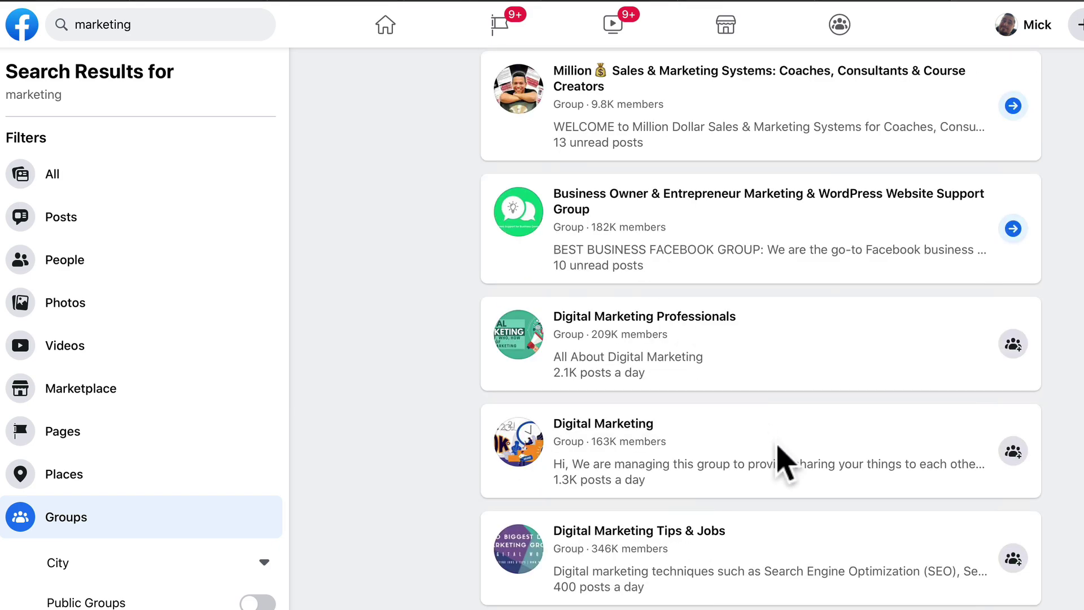
scroll(802, 290, "up", 1)
scroll(802, 294, "up", 2)
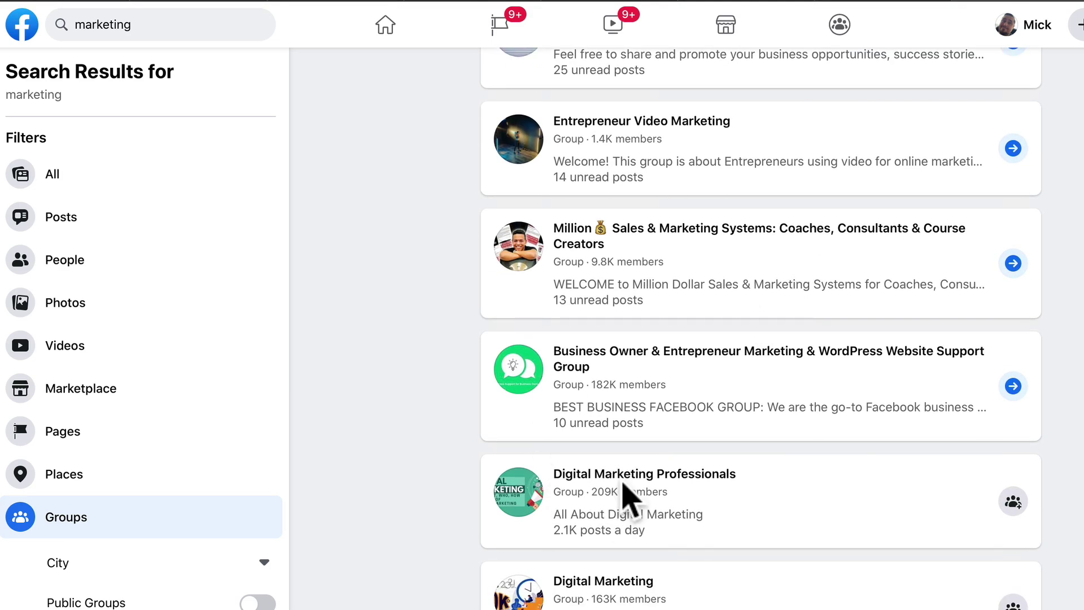
Open the Digital Marketing Professionals group and examine its privacy, location, history and member details.
left_click(636, 492)
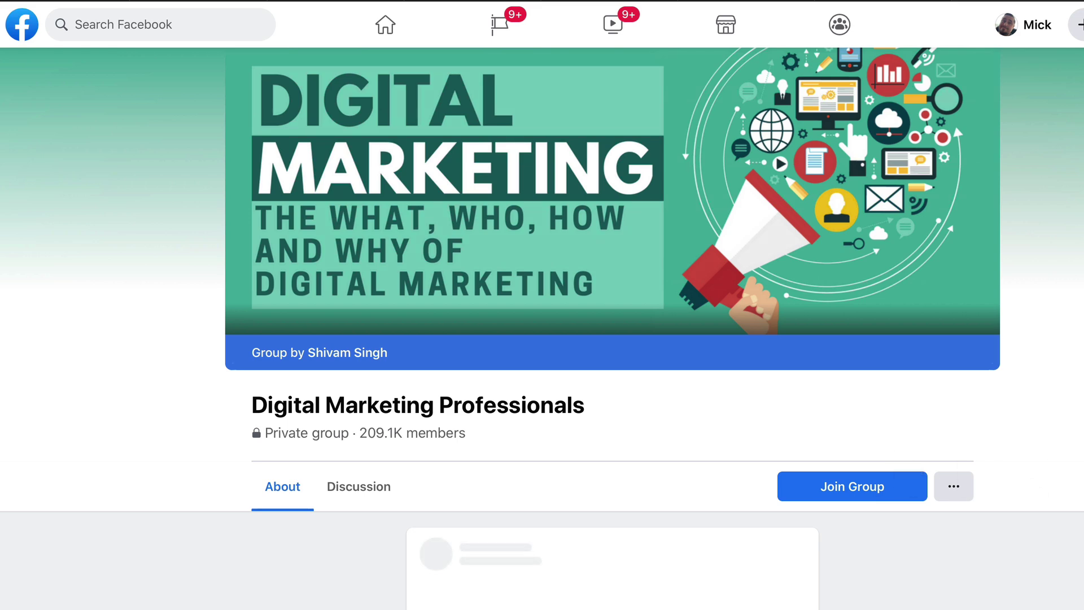
scroll(640, 599, "down", 2)
scroll(724, 601, "down", 5)
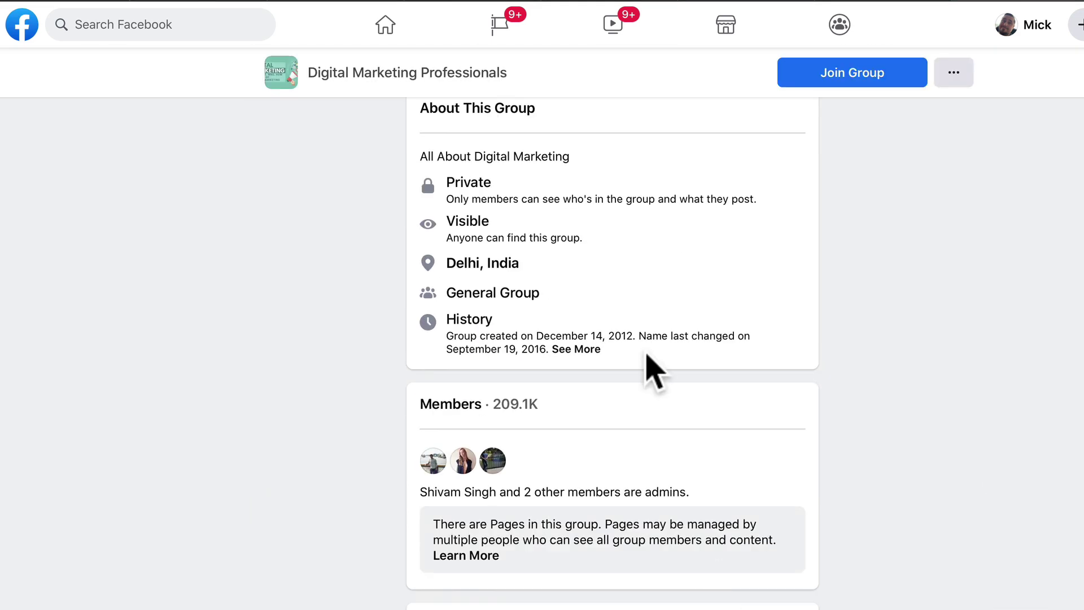
scroll(653, 525, "up", 7)
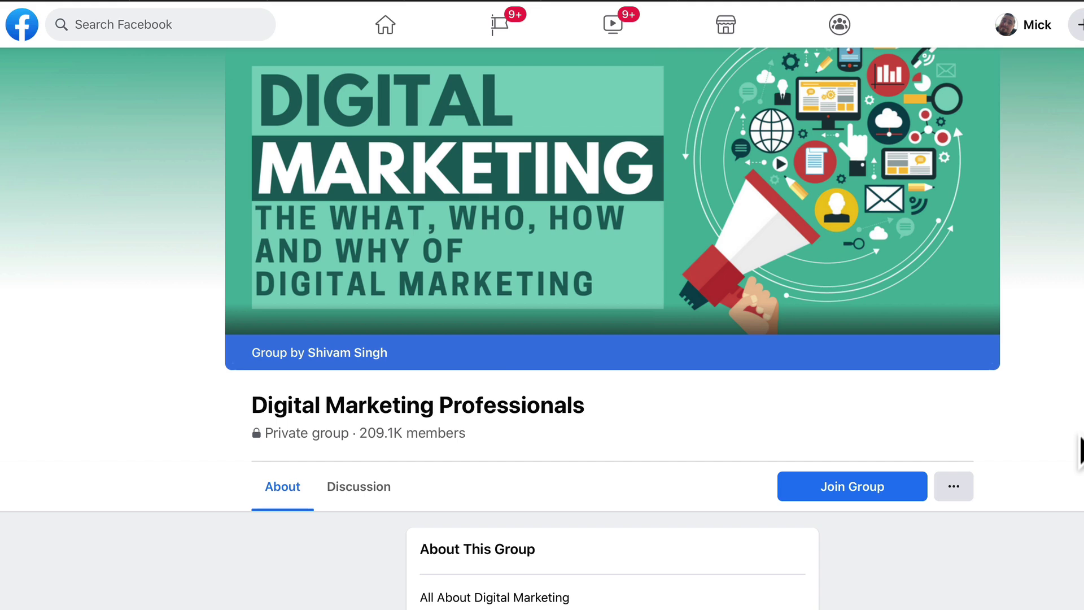
scroll(999, 569, "down", 7)
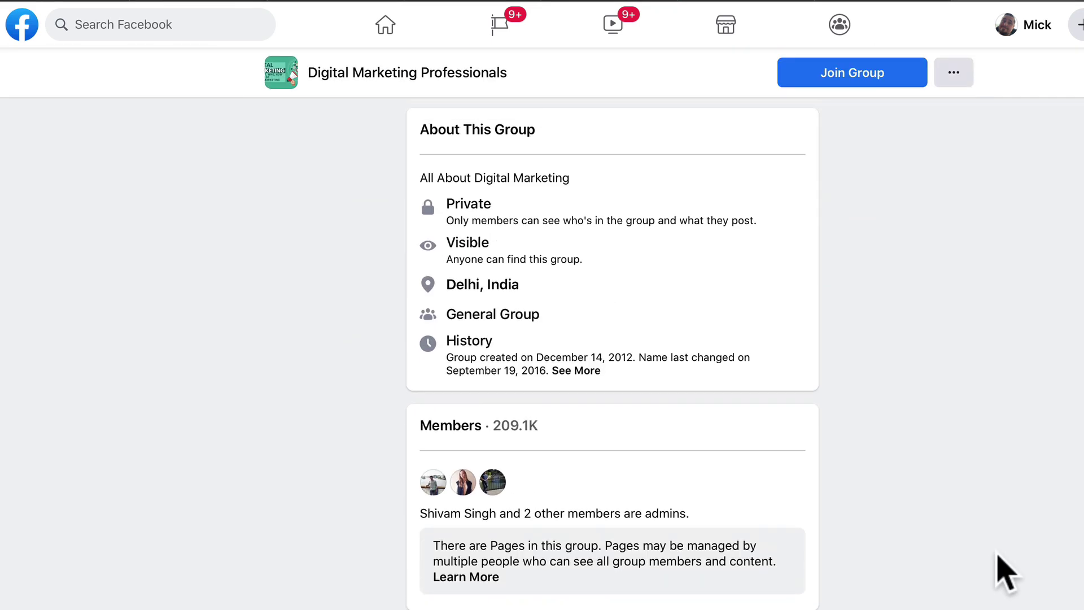
scroll(1002, 570, "up", 7)
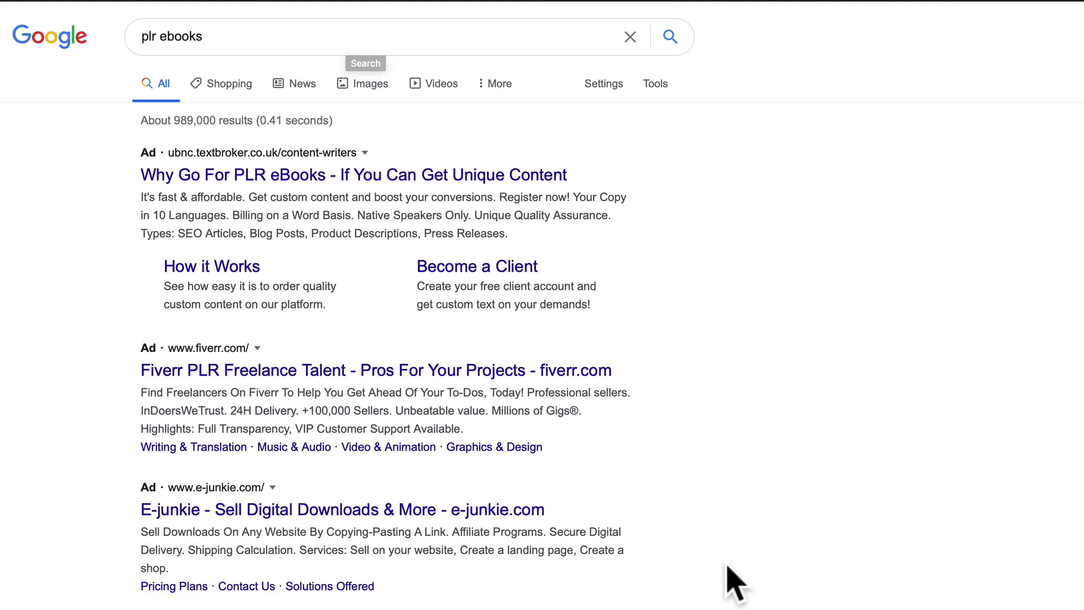
From the Google results for "plr ebooks", open the theplrstore.com PLR Ebooks page in a separate tab and switch to it.
scroll(731, 581, "down", 7)
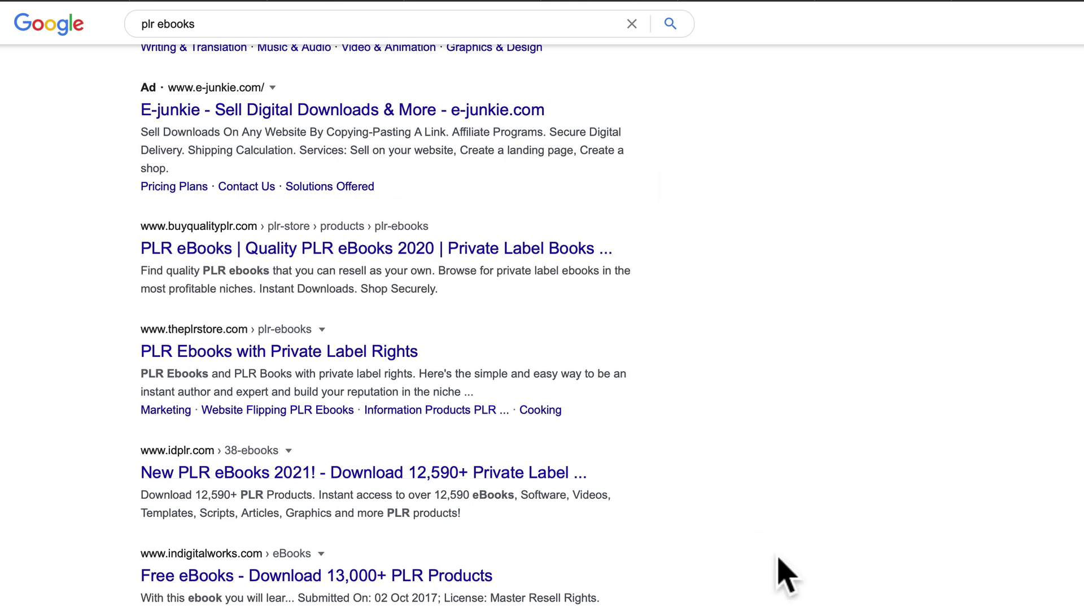
scroll(786, 564, "down", 3)
scroll(791, 531, "down", 1)
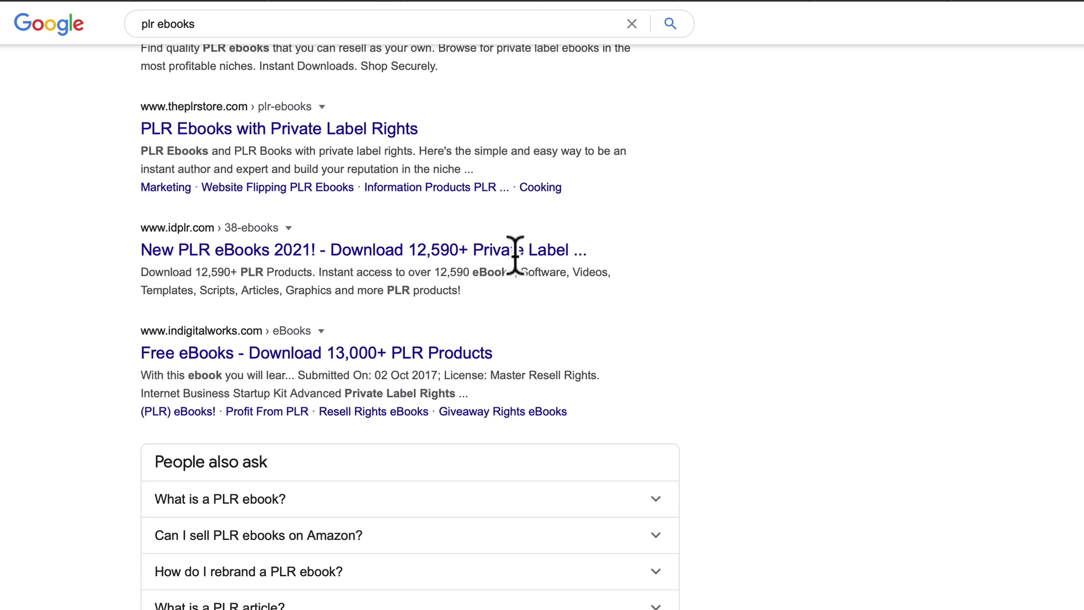
scroll(791, 333, "up", 2)
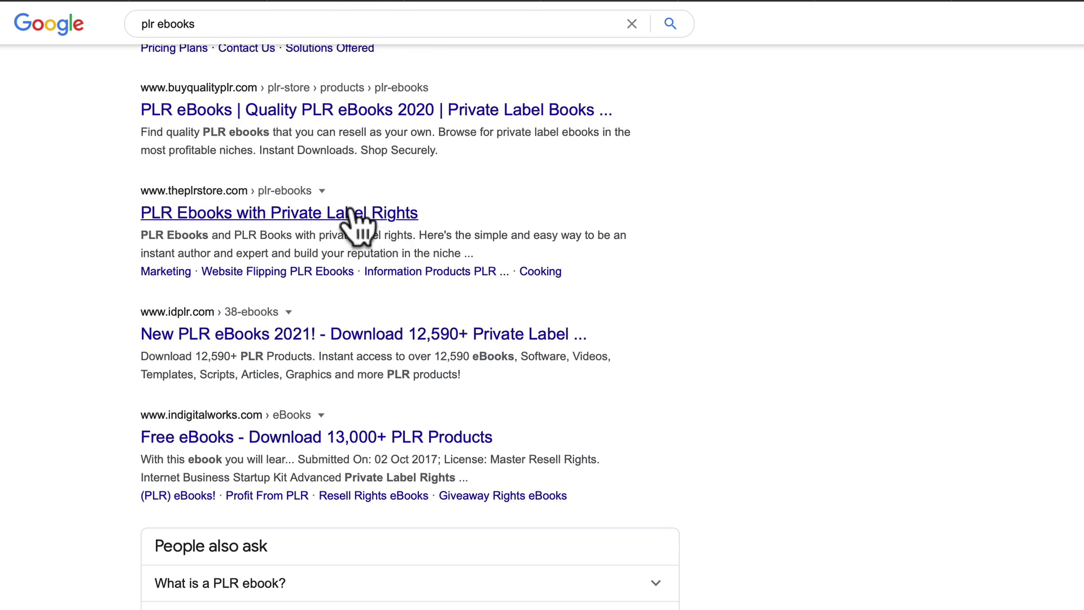
right_click(353, 208)
left_click(389, 217)
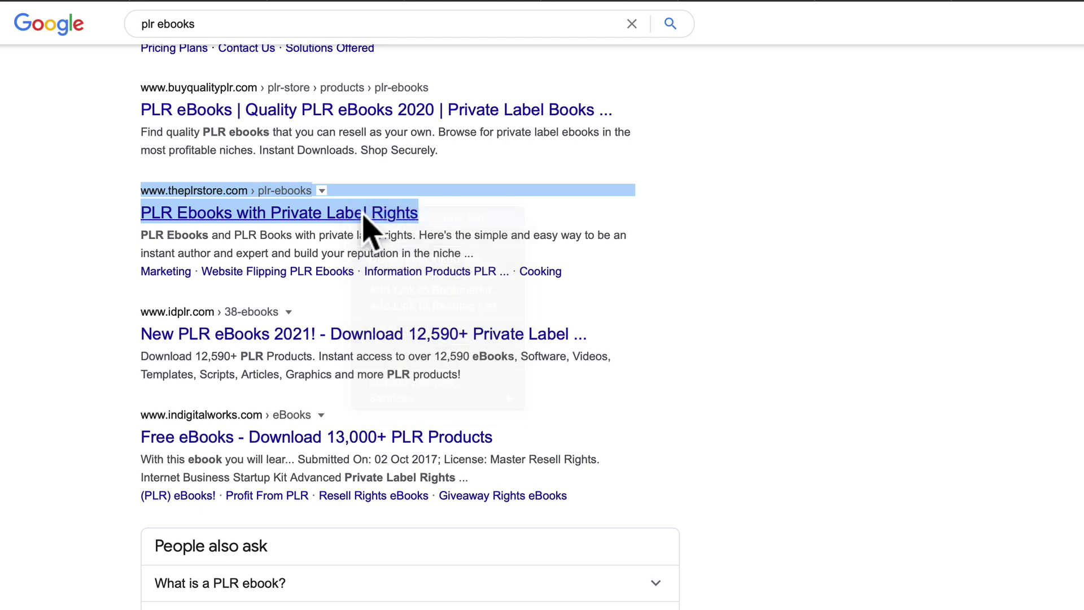
left_click(702, 208)
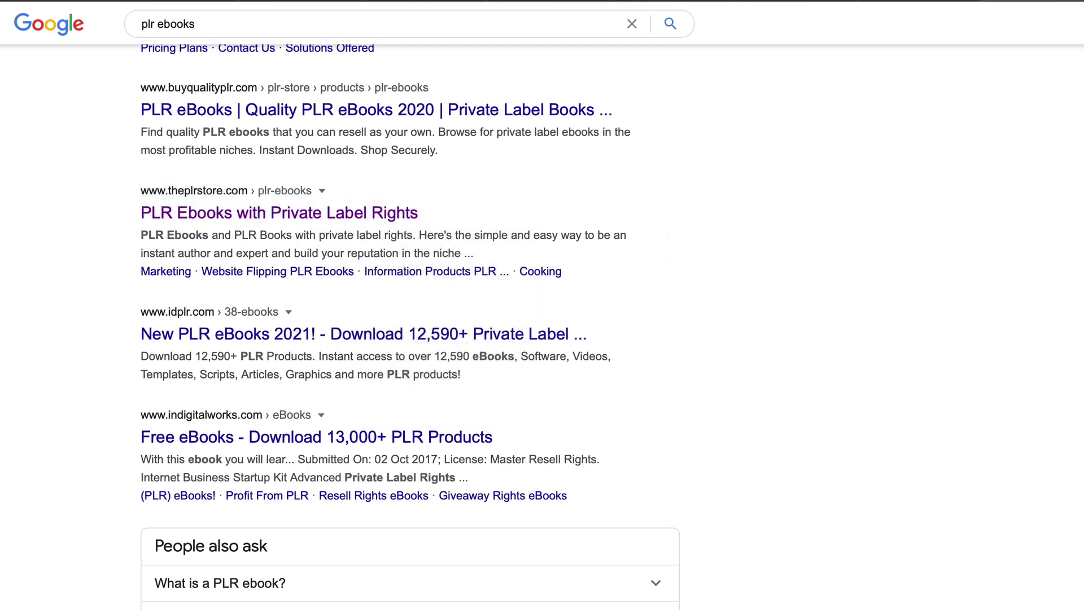
key("ctrl+Tab")
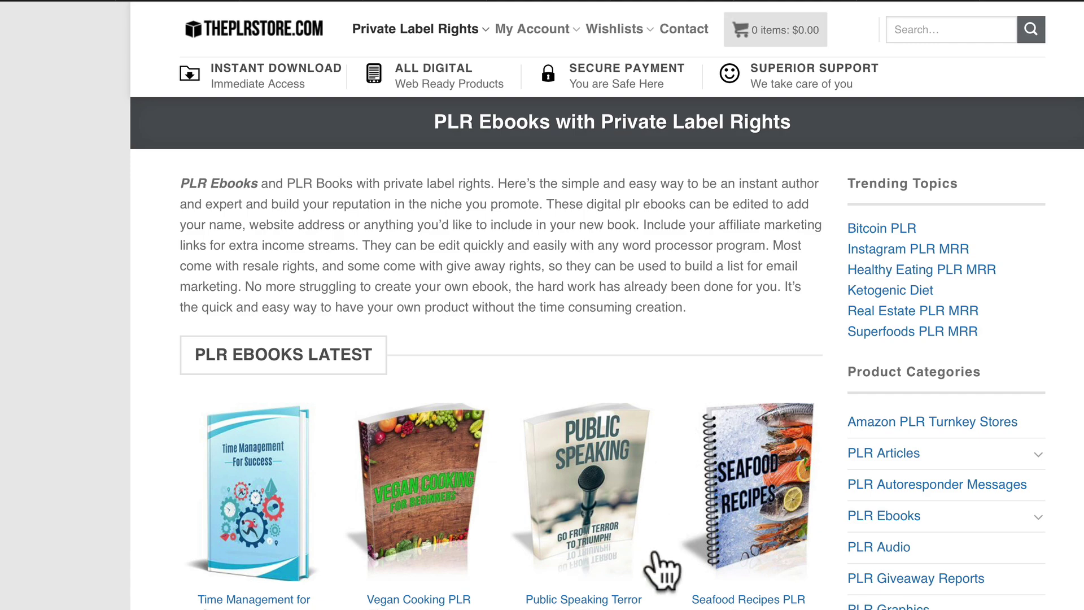
Browse the latest PLR ebooks and their prices, and open the Time Management for Success PLR Ebook.
scroll(659, 569, "down", 3)
scroll(649, 455, "down", 3)
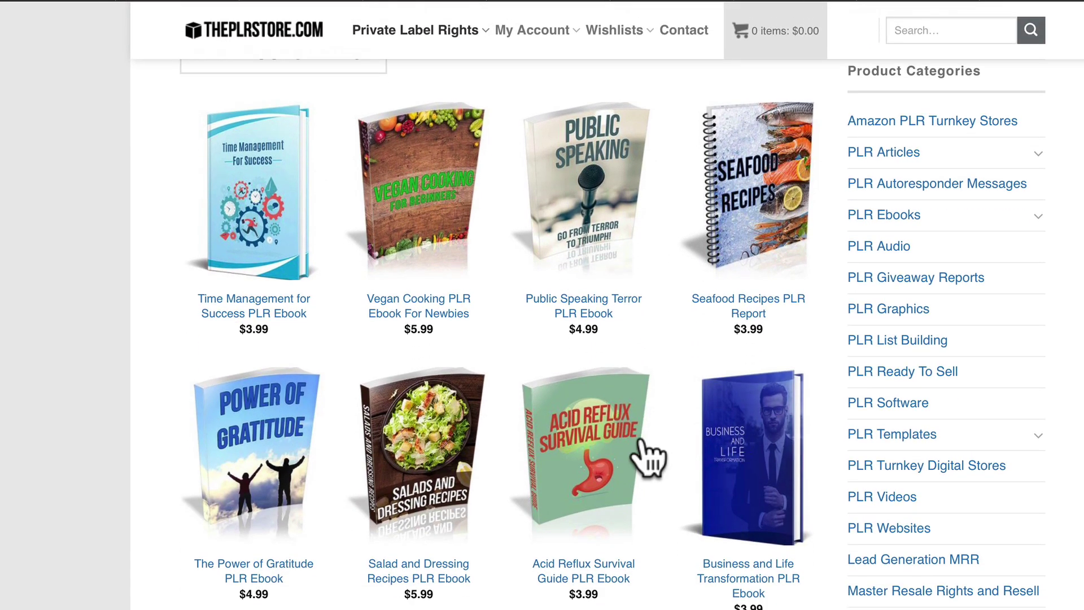
scroll(649, 455, "down", 1)
scroll(648, 457, "up", 4)
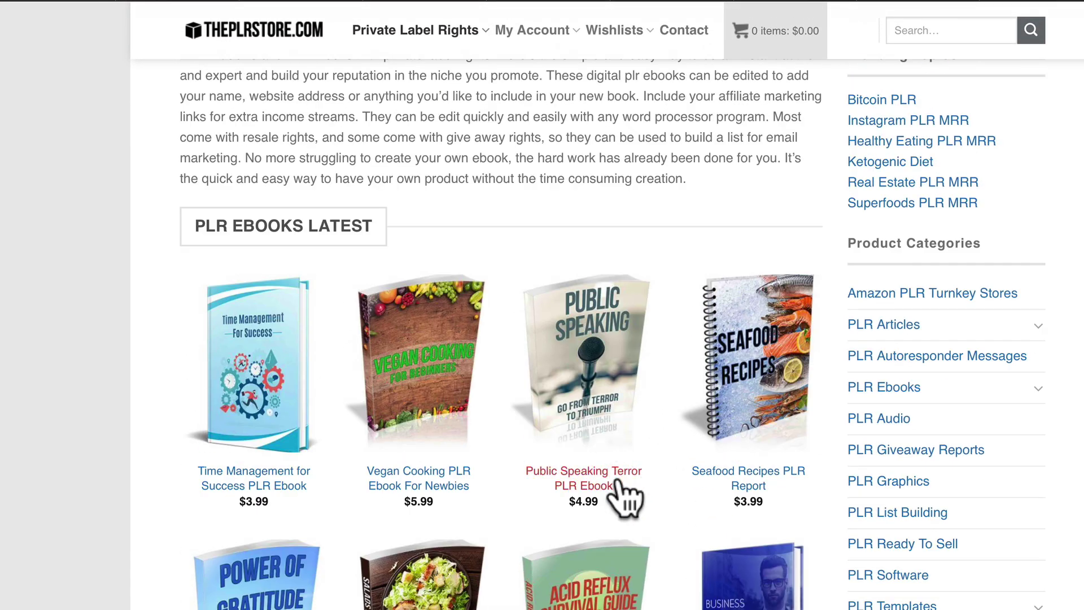
scroll(569, 593, "down", 9)
scroll(636, 346, "up", 6)
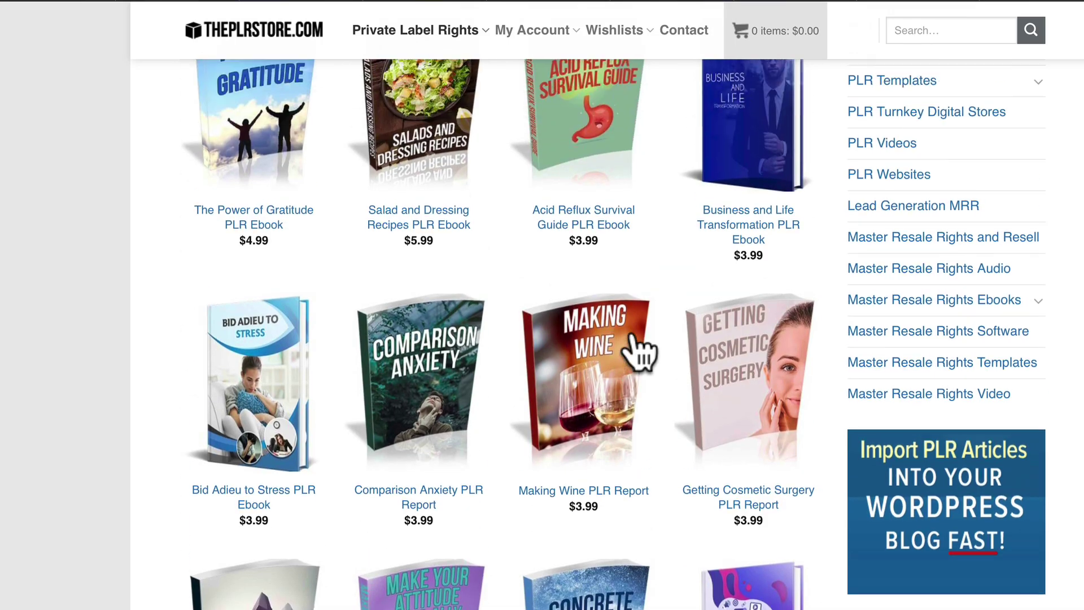
scroll(515, 164, "up", 5)
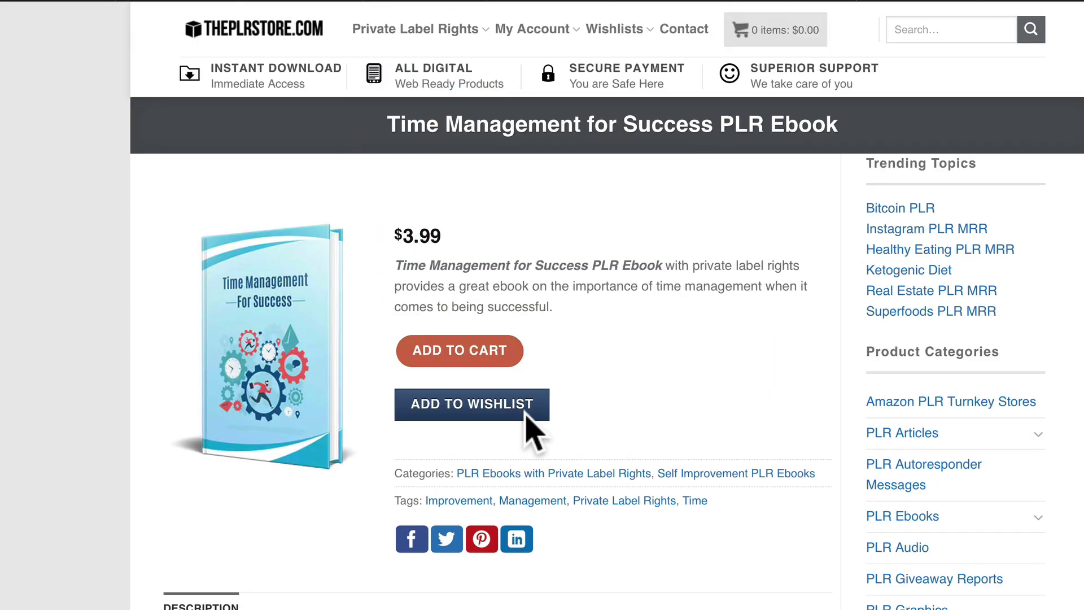
Examine the Time Management ebook's purchase options, file format, page count, included graphics and suggested selling price.
scroll(622, 460, "down", 5)
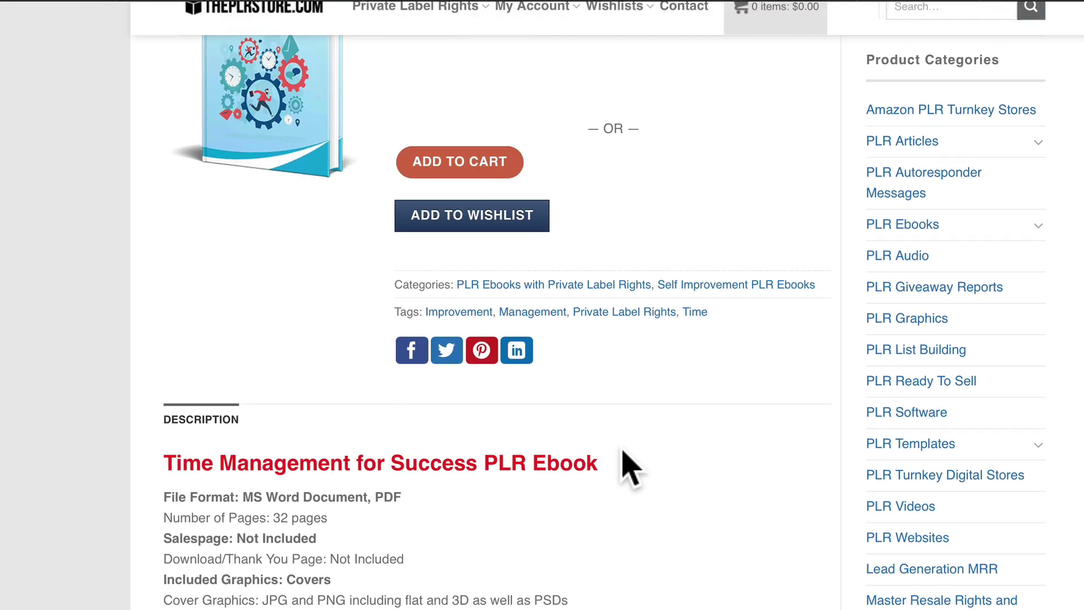
scroll(564, 412, "down", 2)
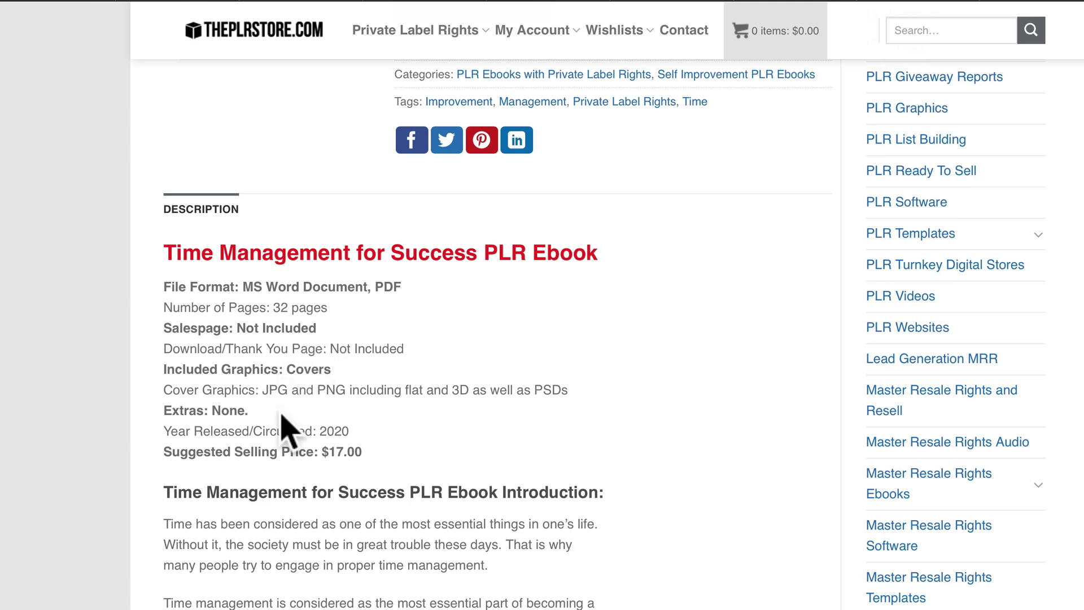
scroll(287, 364, "down", 1)
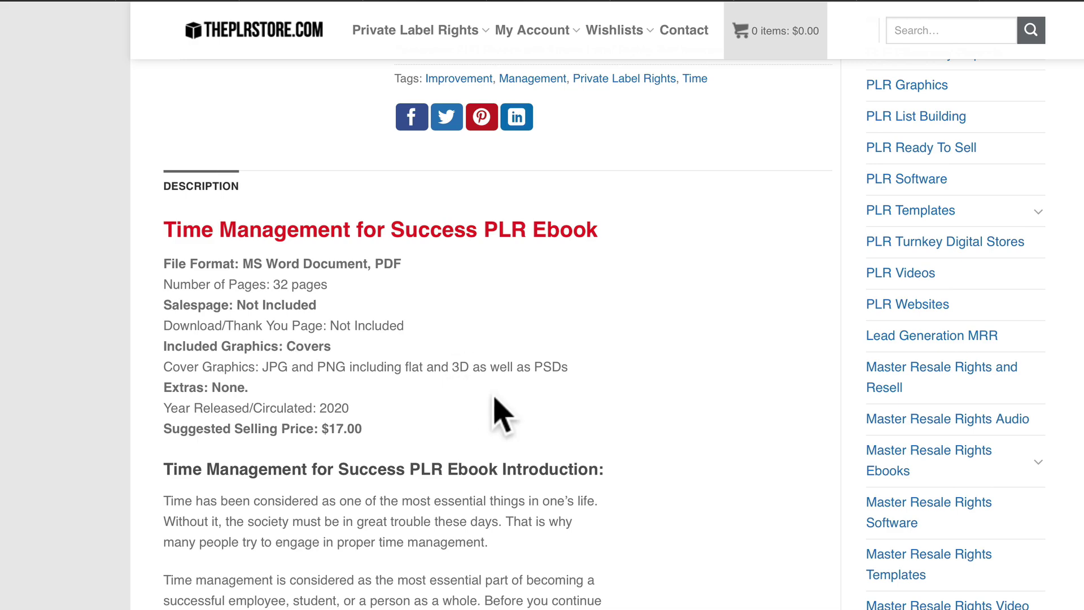
scroll(508, 428, "up", 5)
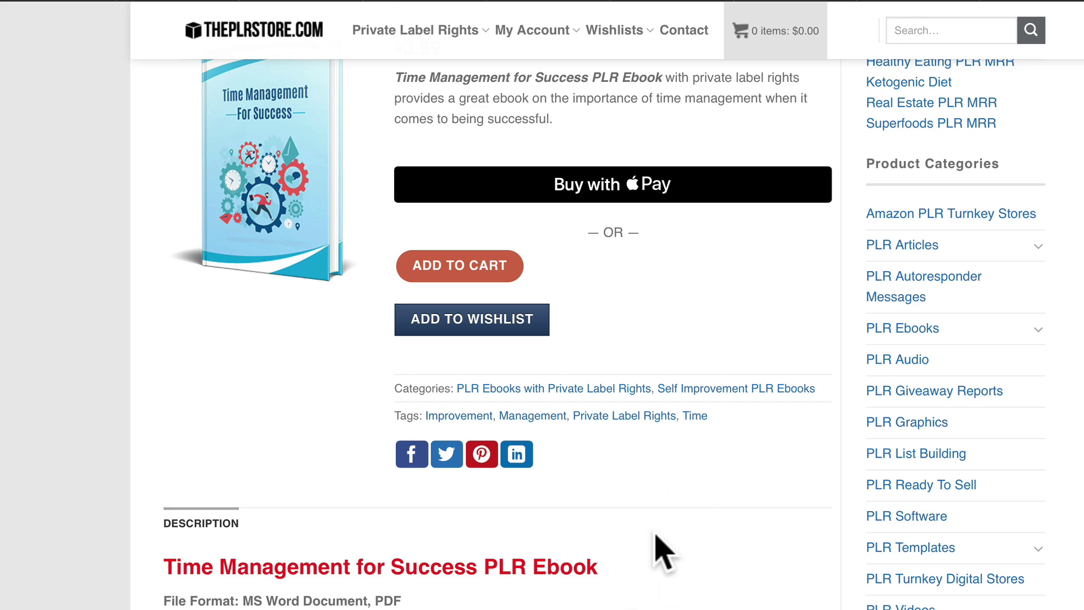
scroll(679, 587, "down", 2)
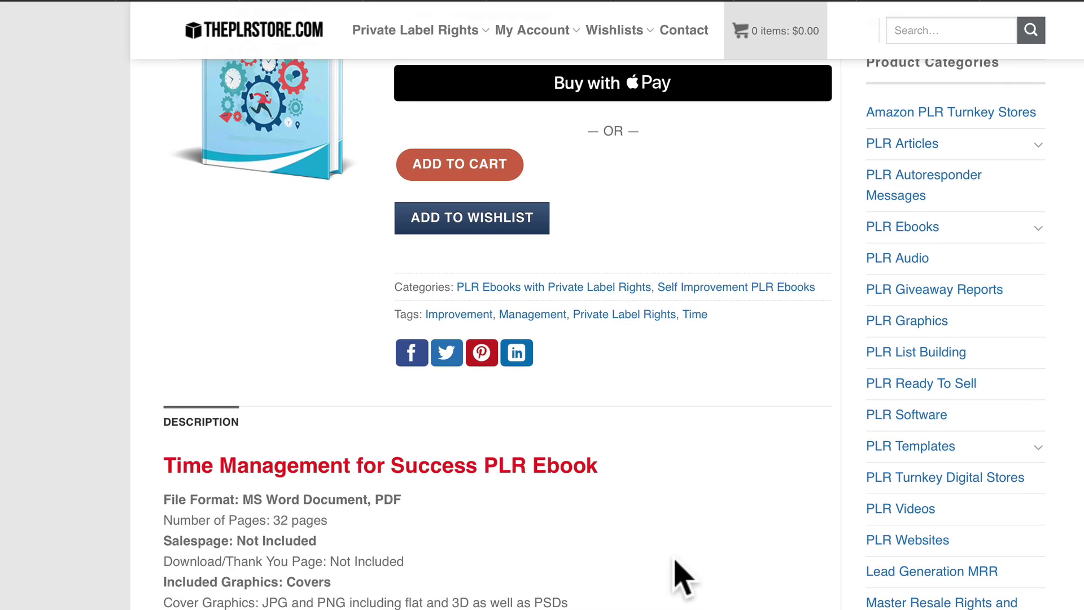
scroll(627, 570, "down", 8)
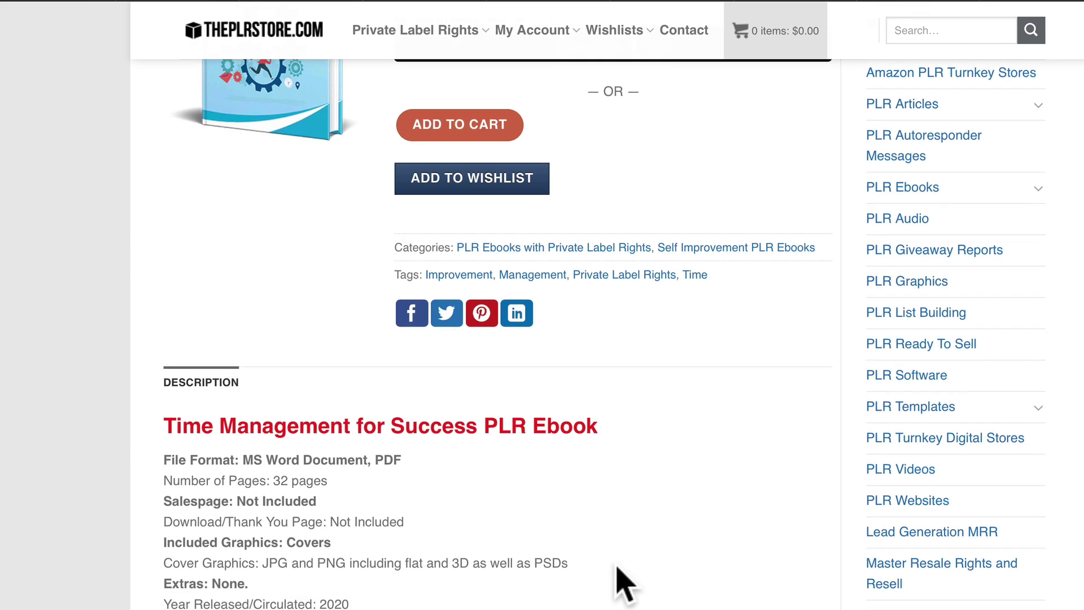
scroll(644, 530, "up", 4)
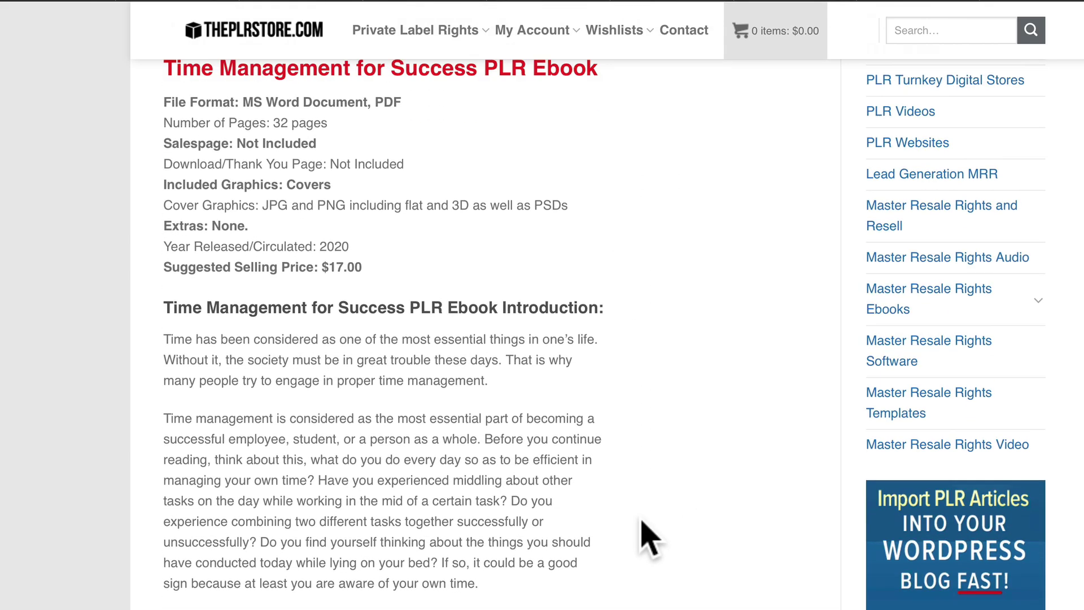
Read the Time Management ebook's introduction, chapter list and usage rights, including whether it can be used for list building.
scroll(547, 588, "down", 6)
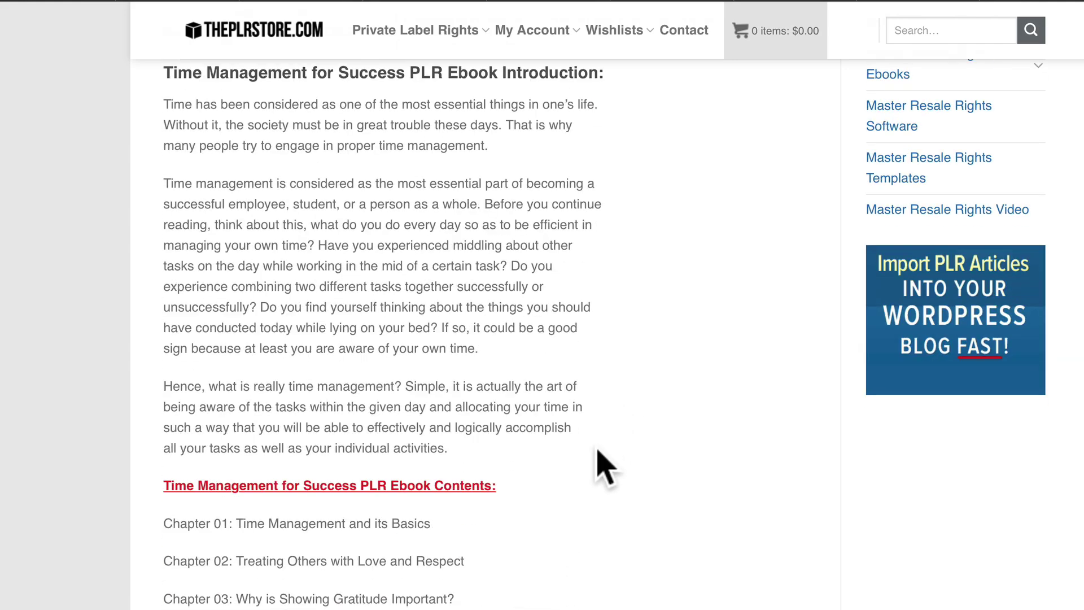
scroll(605, 496, "down", 5)
scroll(603, 481, "down", 3)
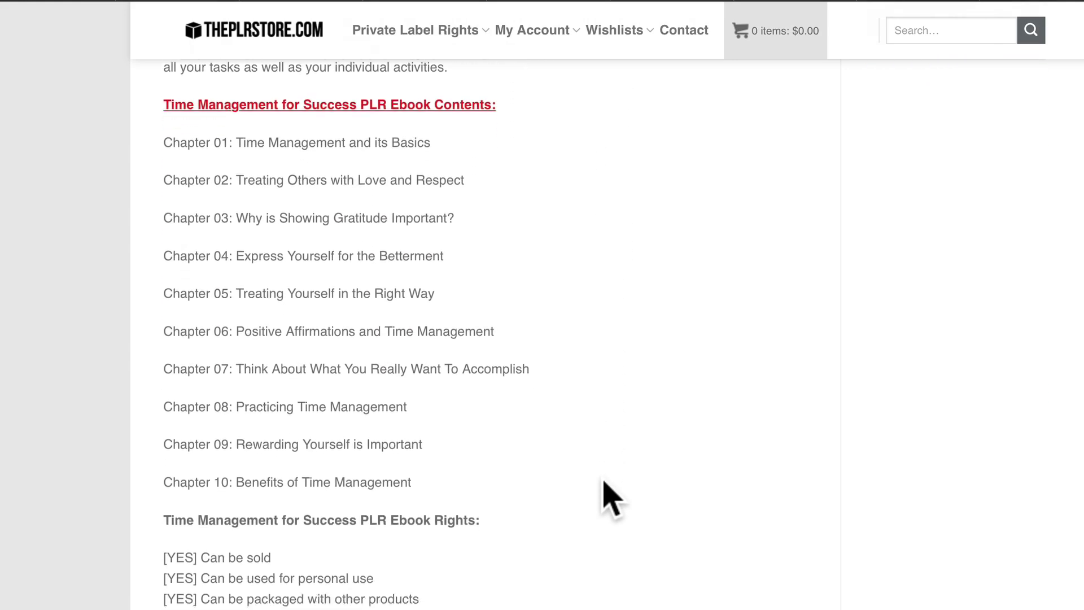
scroll(538, 463, "up", 1)
scroll(539, 465, "down", 3)
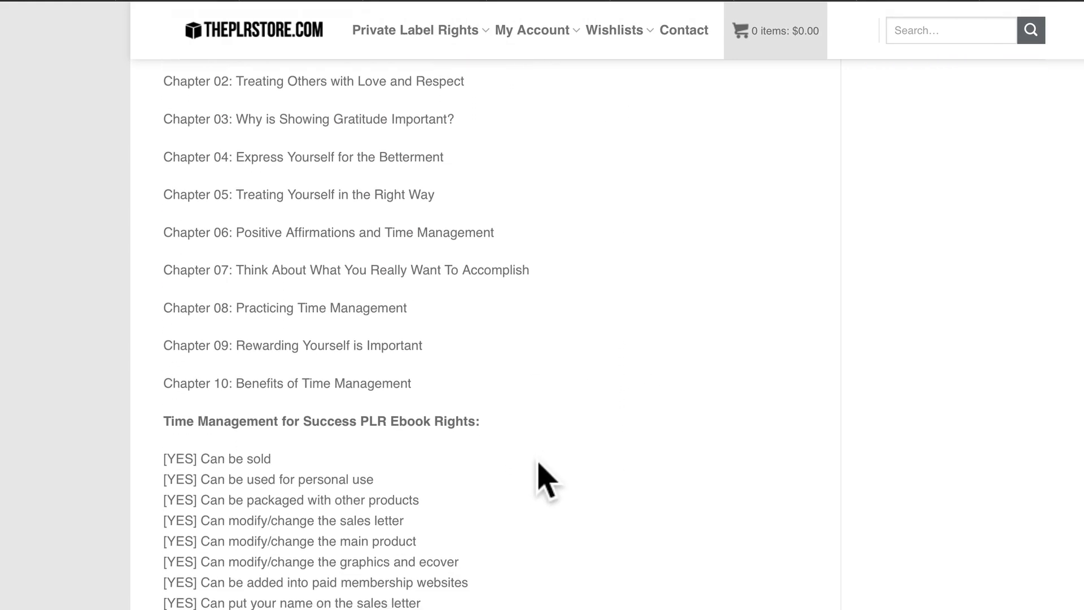
scroll(539, 465, "up", 6)
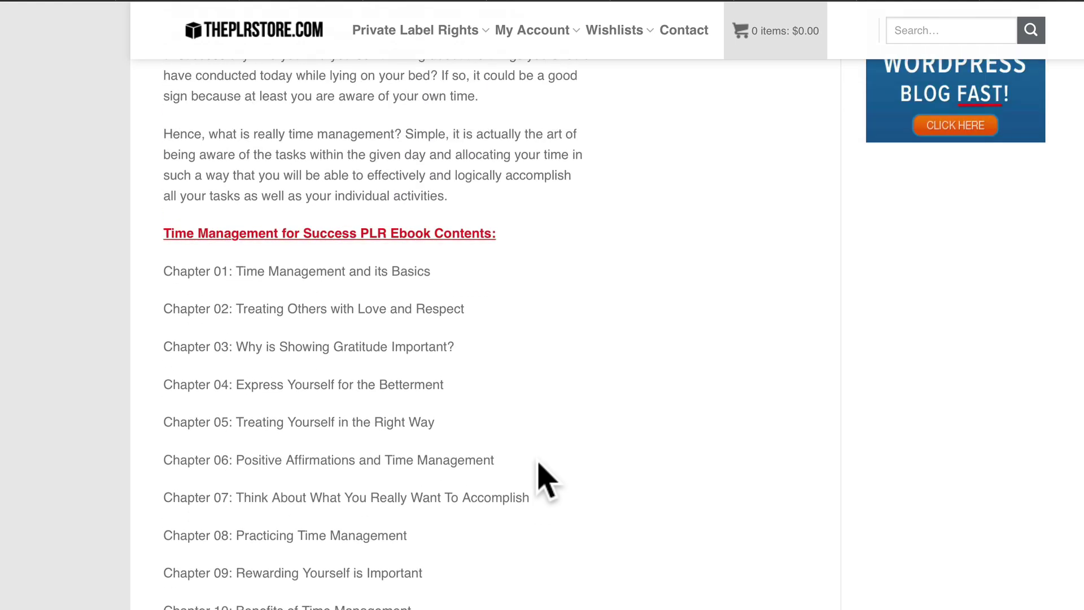
scroll(539, 464, "up", 1)
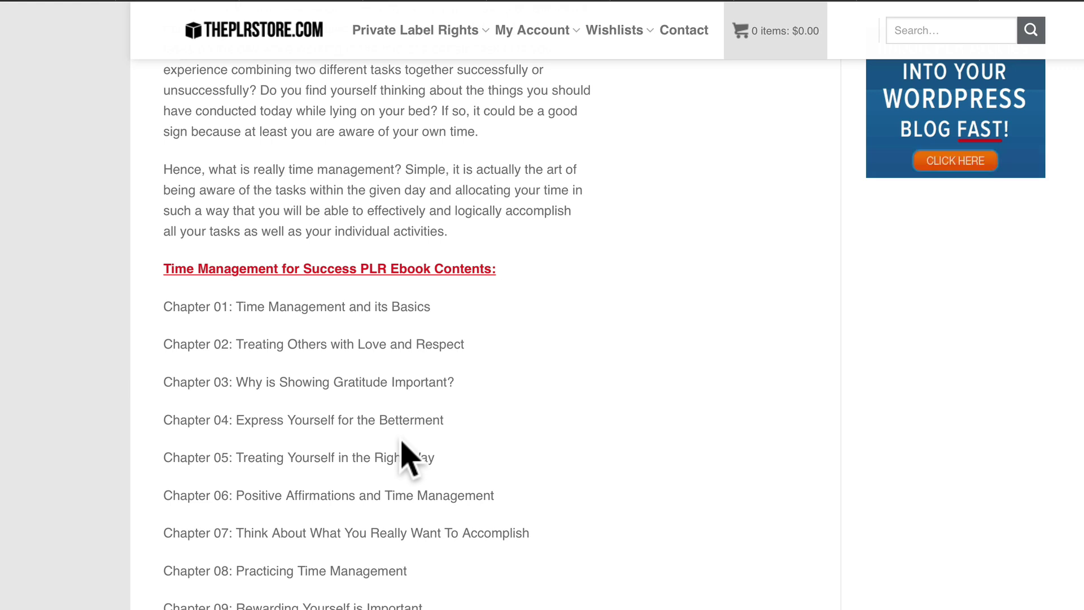
scroll(310, 387, "down", 6)
scroll(556, 517, "down", 3)
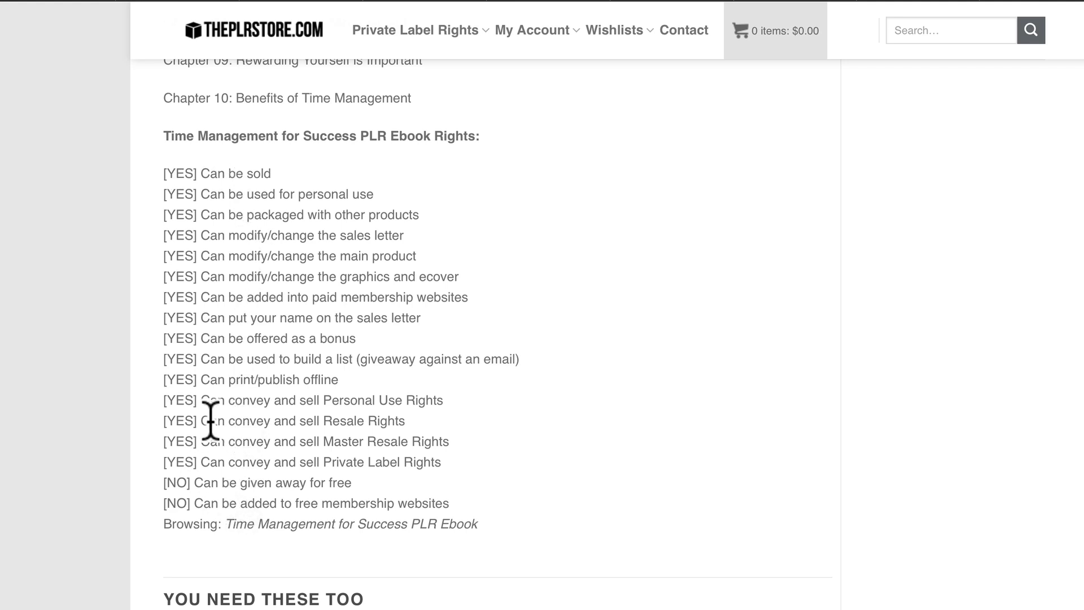
Read the Time Management ebook's usage rights on resale, free giveaway, membership websites, bonus use and list building.
scroll(215, 419, "up", 1)
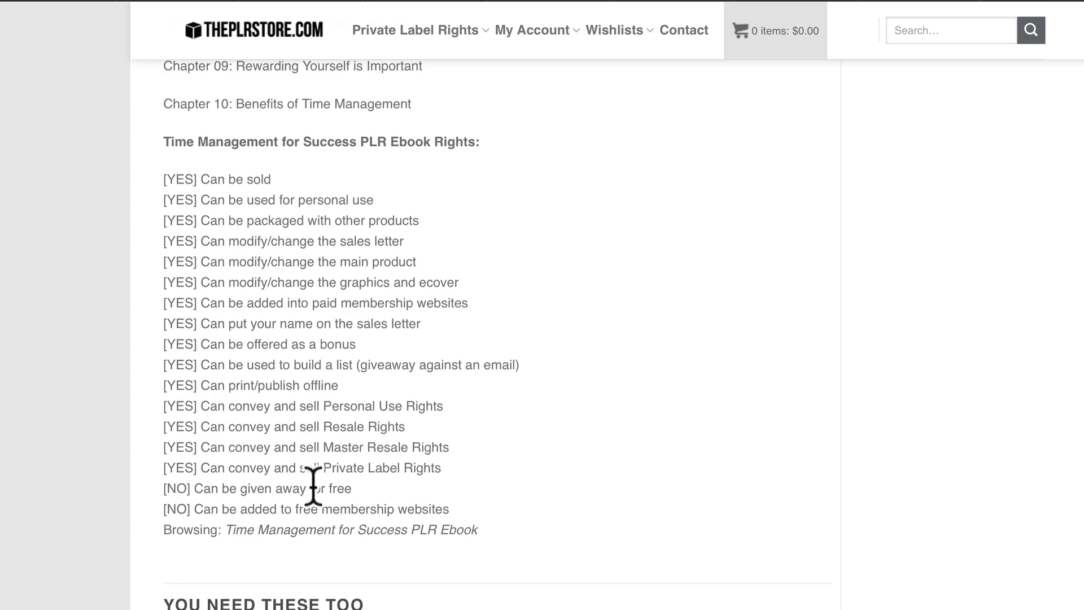
scroll(314, 485, "up", 2)
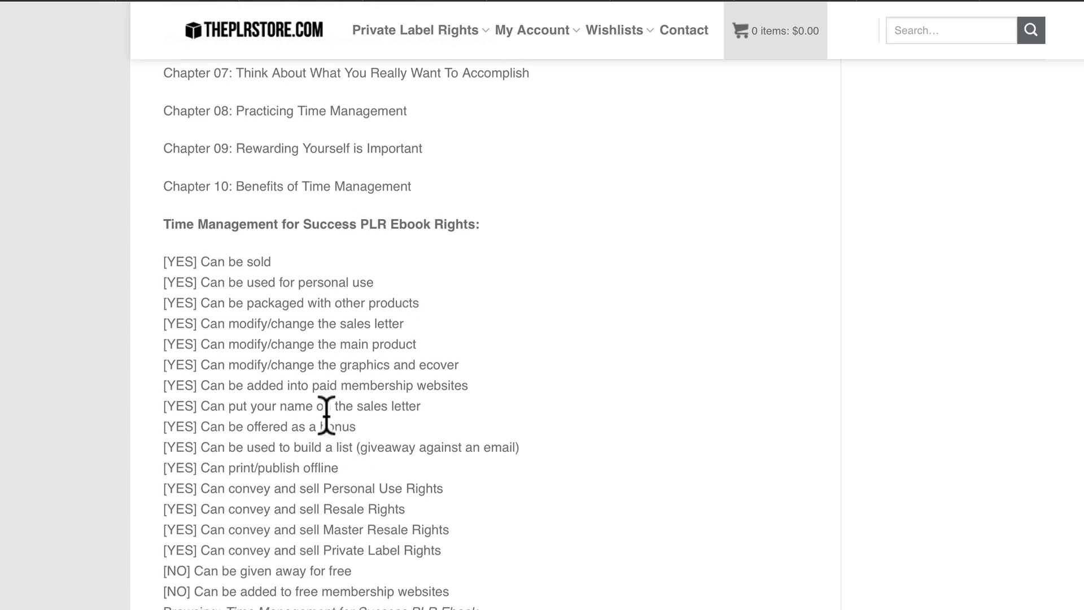
scroll(326, 416, "down", 2)
mouse_move(164, 487)
left_mouse_down()
mouse_move(274, 497)
mouse_move(367, 483)
mouse_move(162, 484)
left_mouse_up()
left_click(387, 487)
left_click(285, 424)
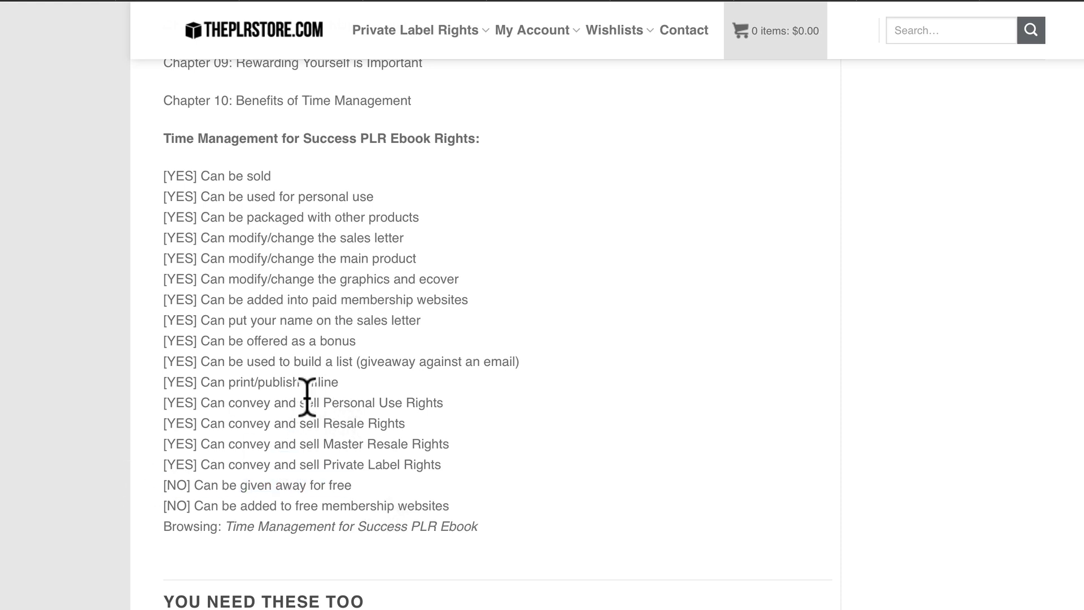
scroll(316, 395, "up", 3)
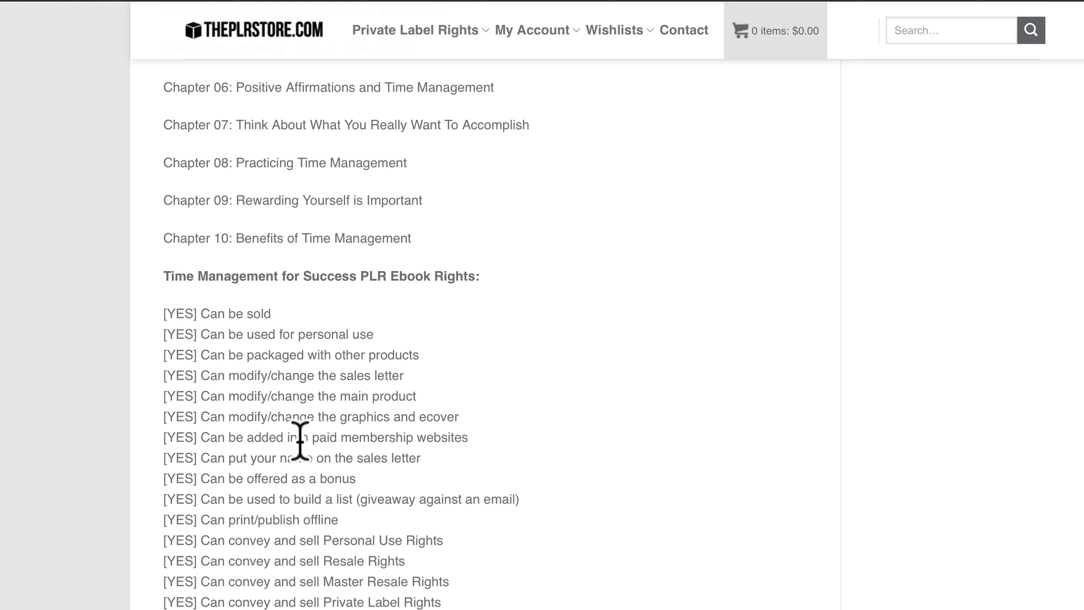
scroll(417, 494, "down", 4)
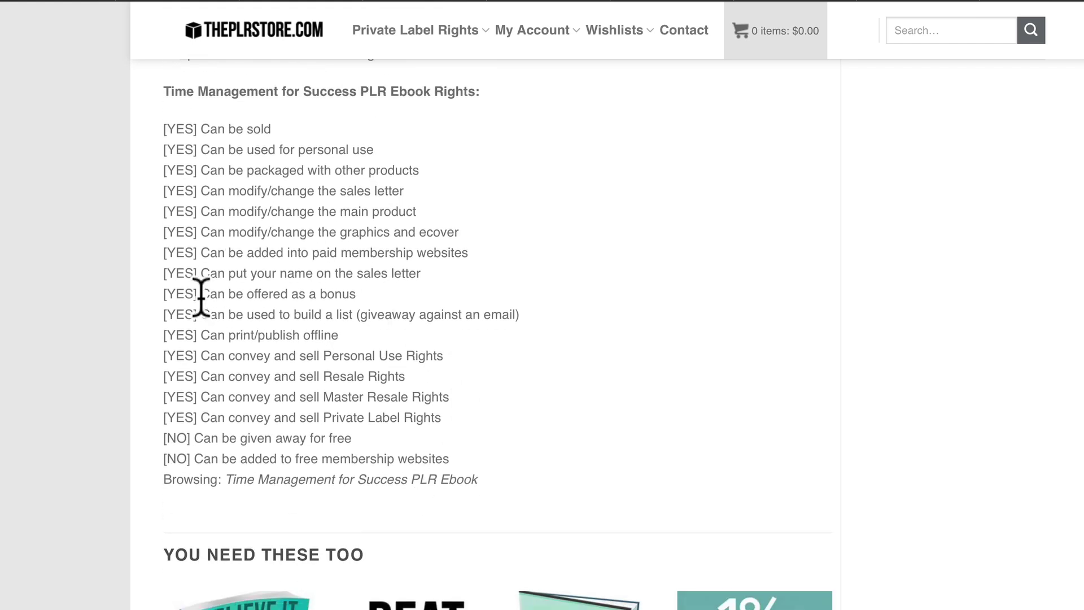
left_click_drag(202, 293, 372, 310)
left_click(370, 310)
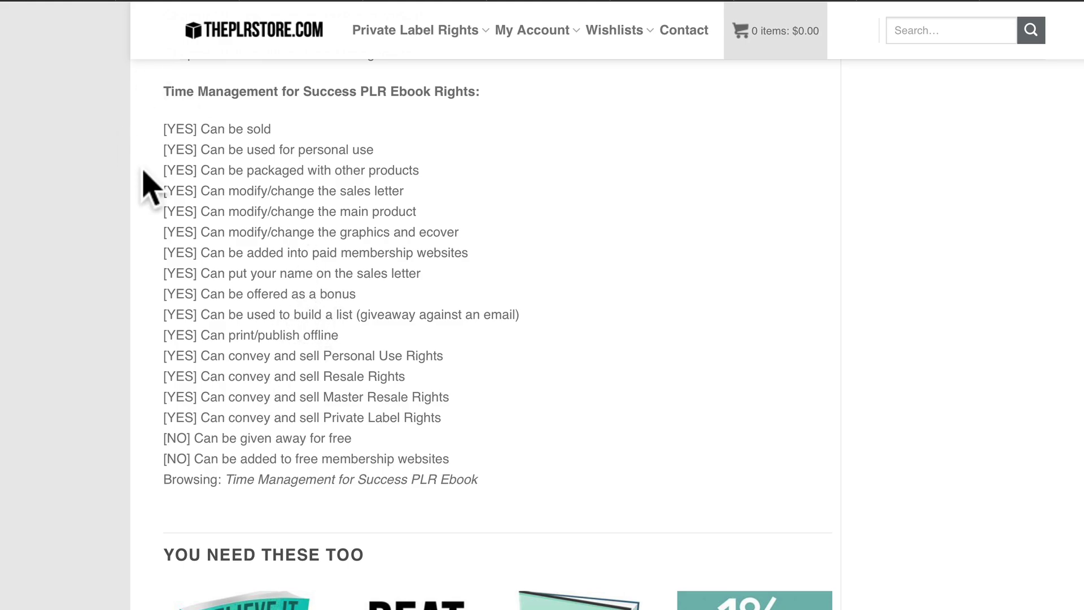
Return to the PLR Ebooks catalogue and browse the available titles and their prices, including the marketing ebooks.
left_click(83, 1)
scroll(542, 358, "down", 12)
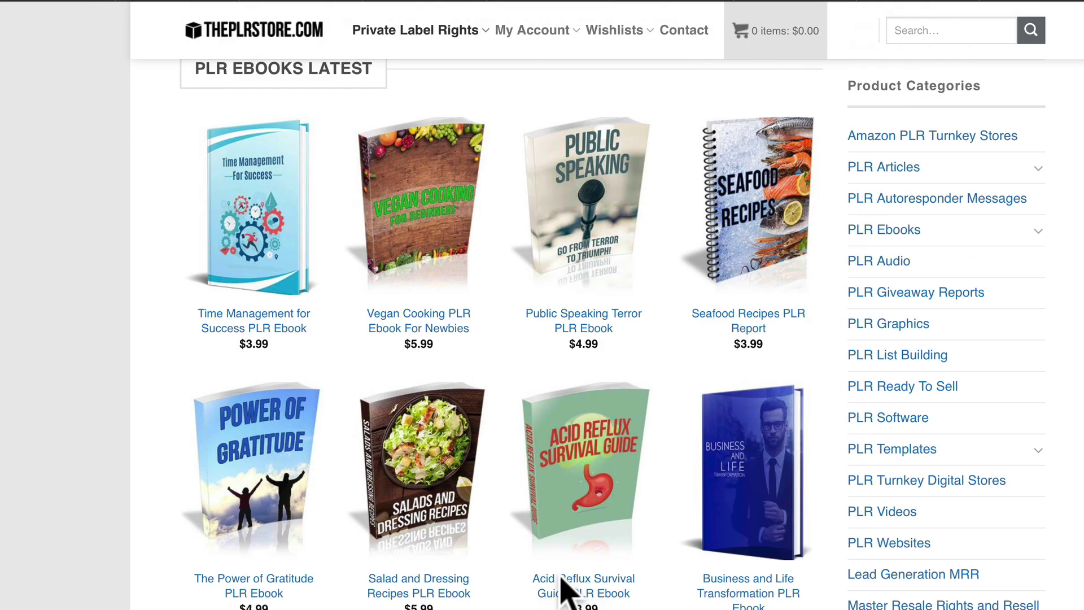
scroll(688, 551, "down", 15)
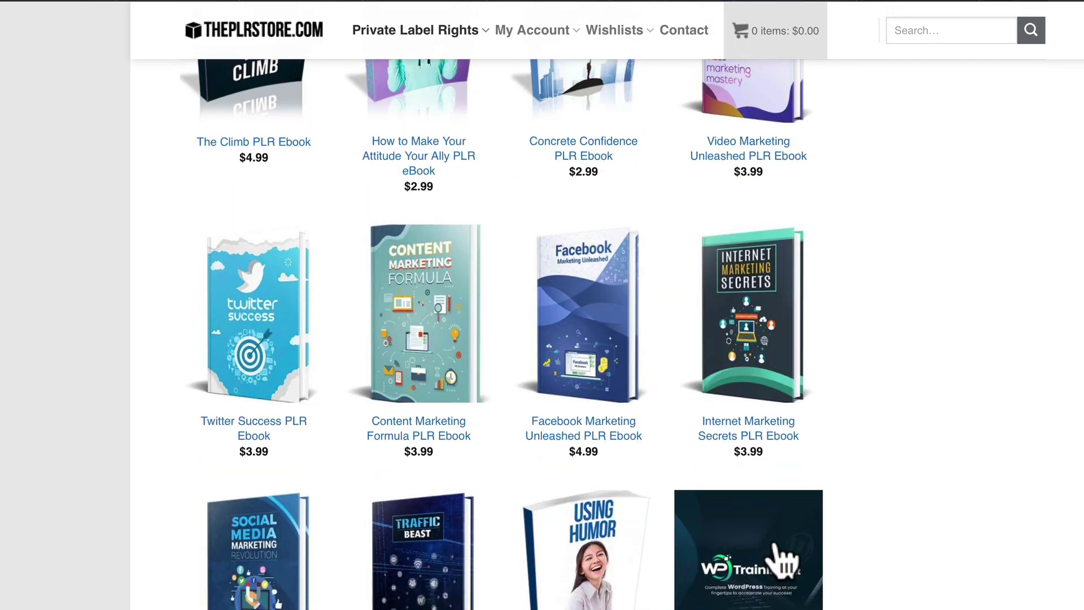
scroll(938, 496, "up", 6)
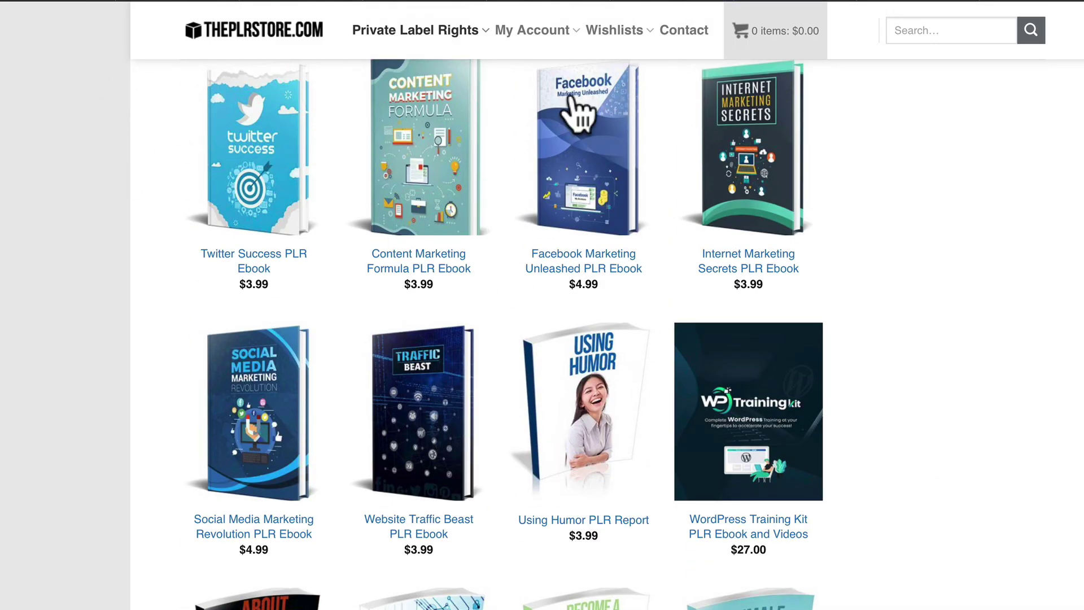
Go back to the Google results for "plr ebooks" and survey the listed PLR sites, free download sources and related searches.
left_click(1060, 4)
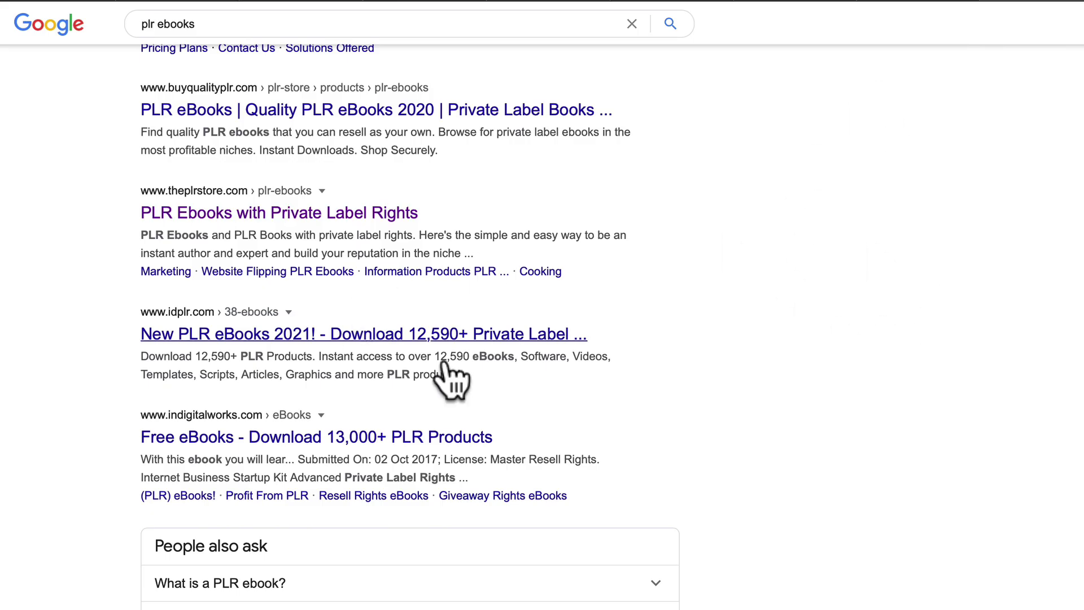
scroll(793, 459, "down", 8)
scroll(794, 459, "down", 5)
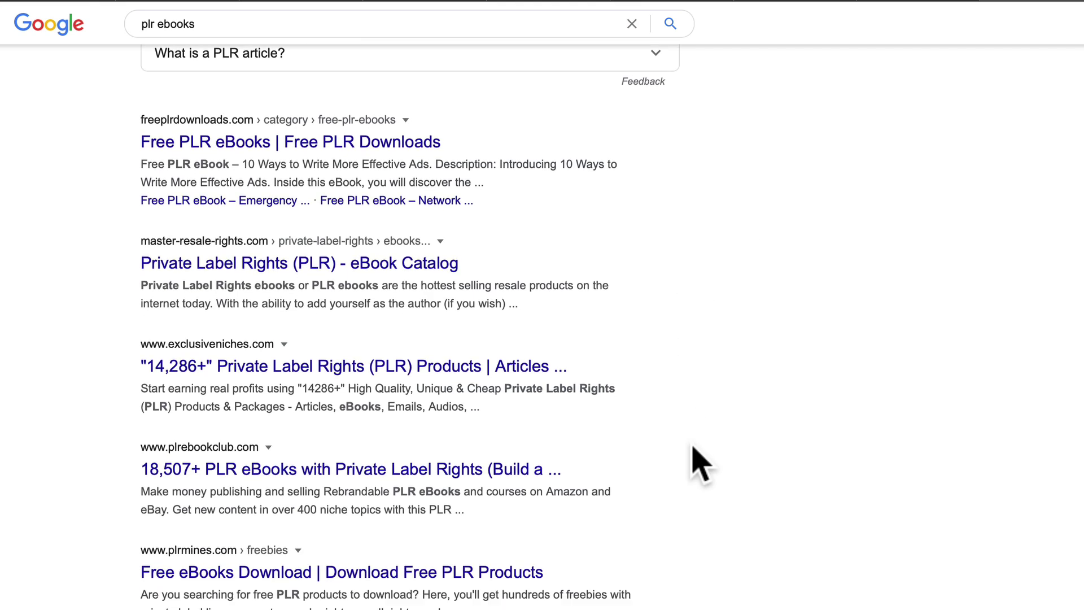
scroll(742, 511, "down", 2)
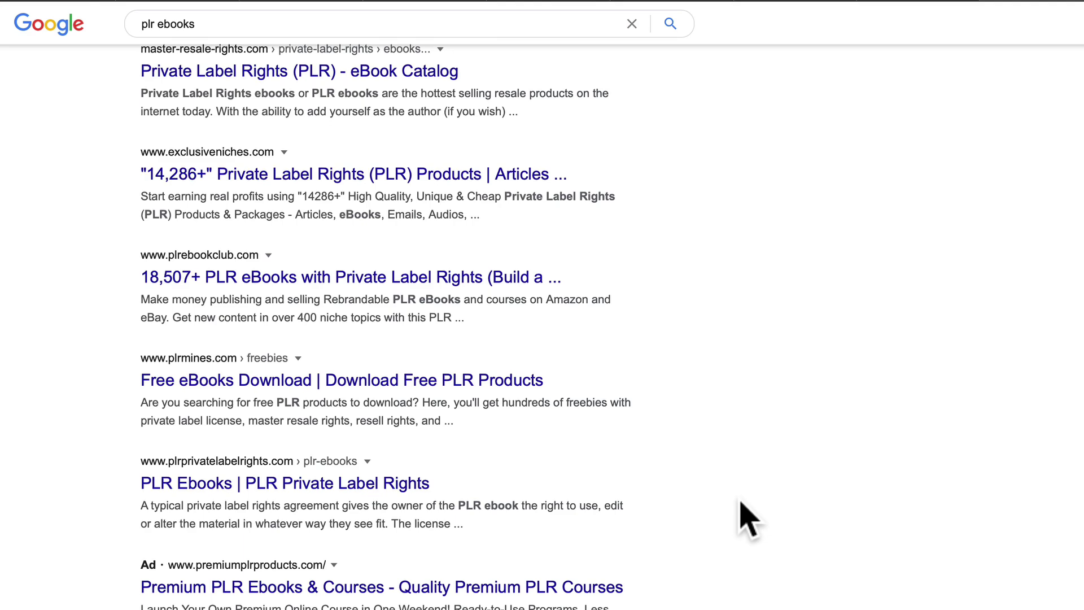
scroll(749, 520, "up", 10)
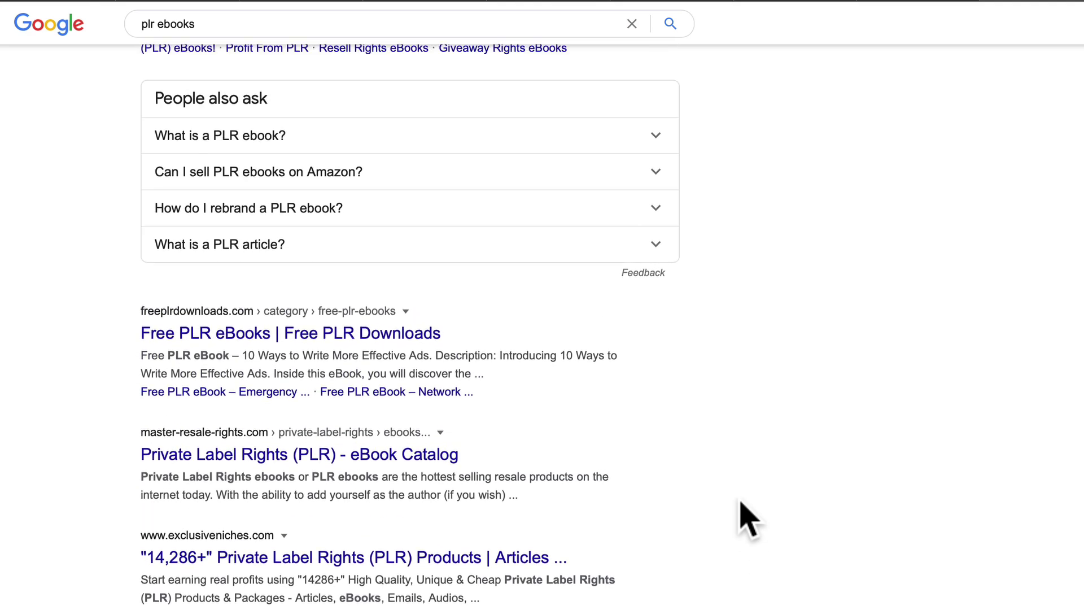
scroll(749, 520, "up", 8)
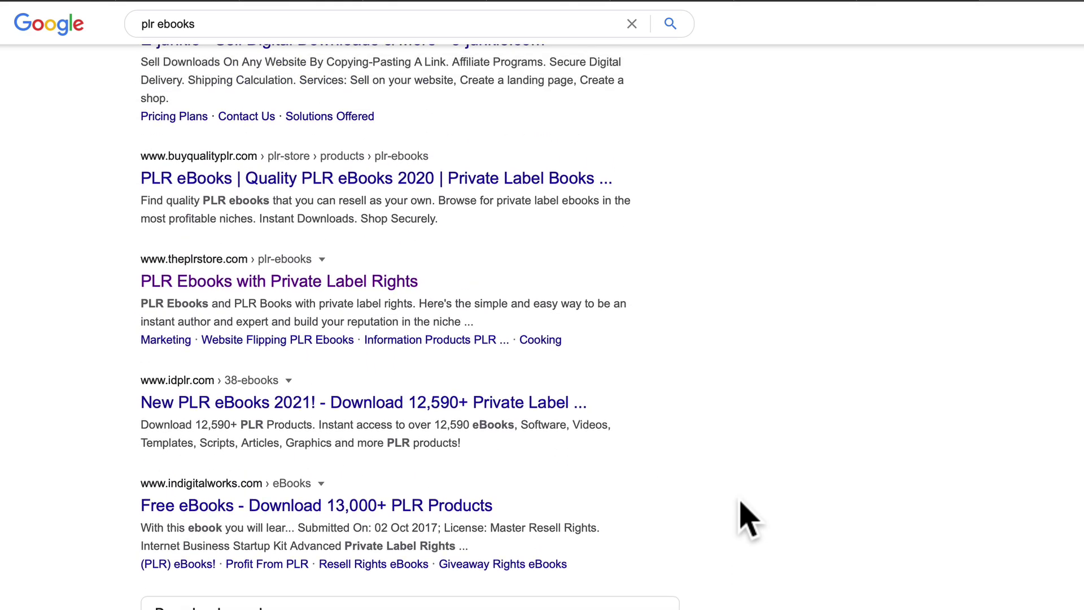
scroll(749, 519, "up", 2)
scroll(749, 520, "down", 19)
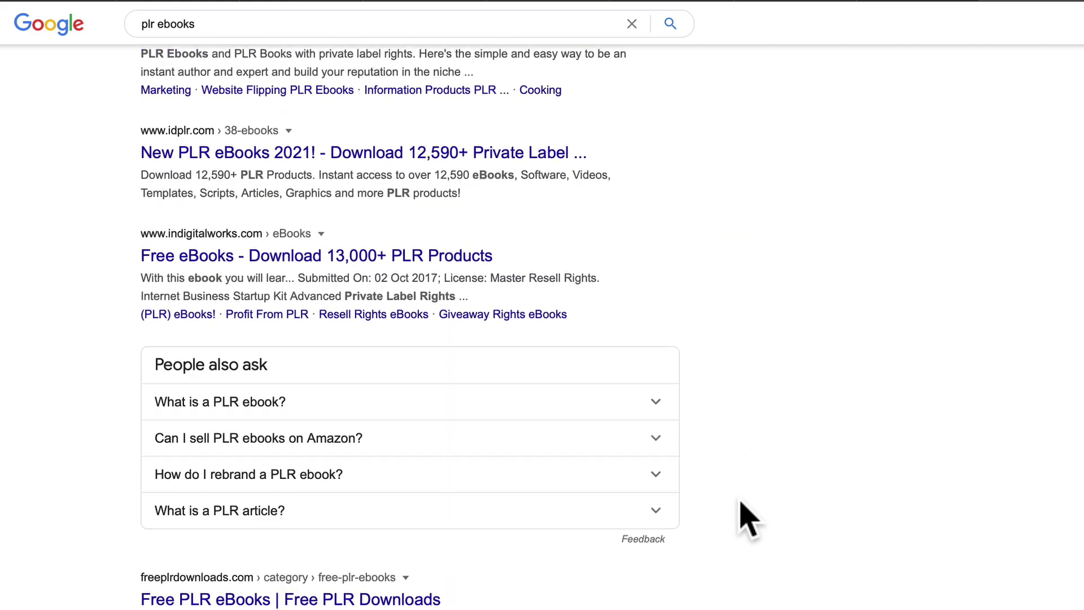
scroll(749, 519, "down", 7)
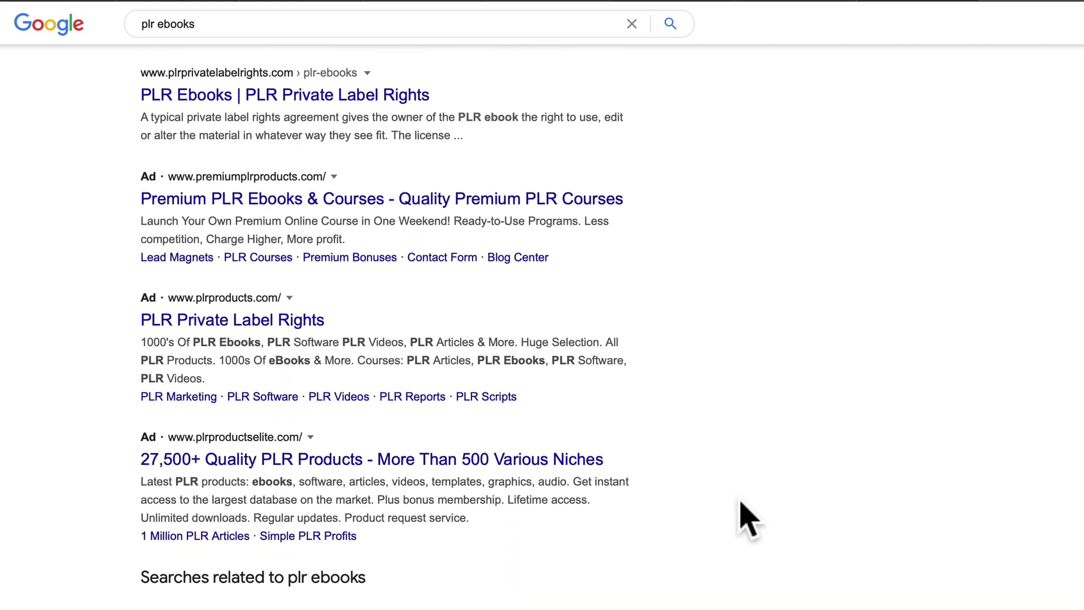
scroll(750, 520, "up", 19)
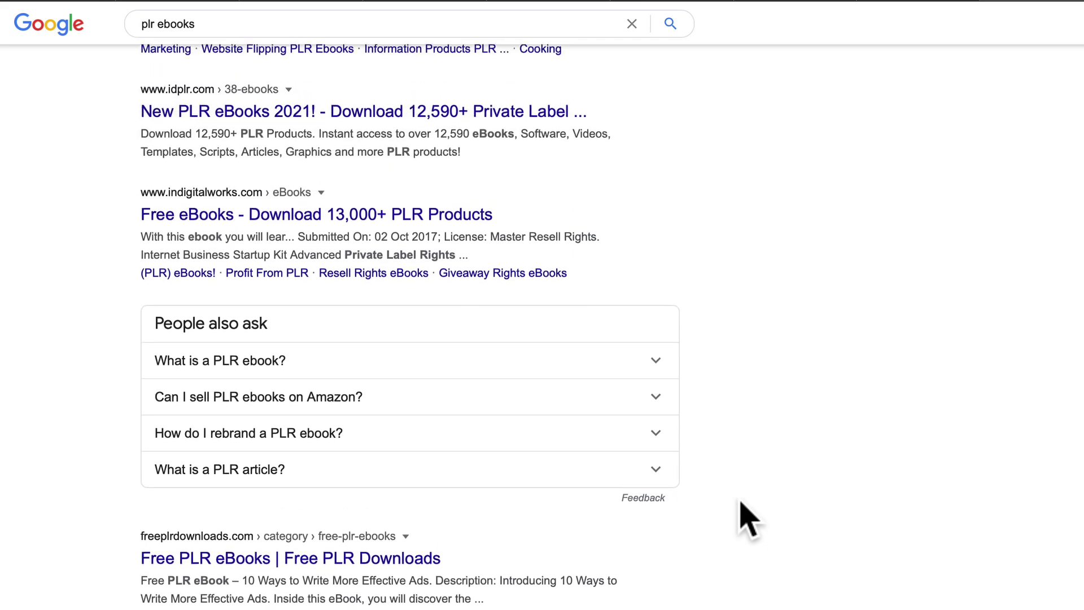
scroll(749, 519, "up", 10)
scroll(749, 519, "down", 10)
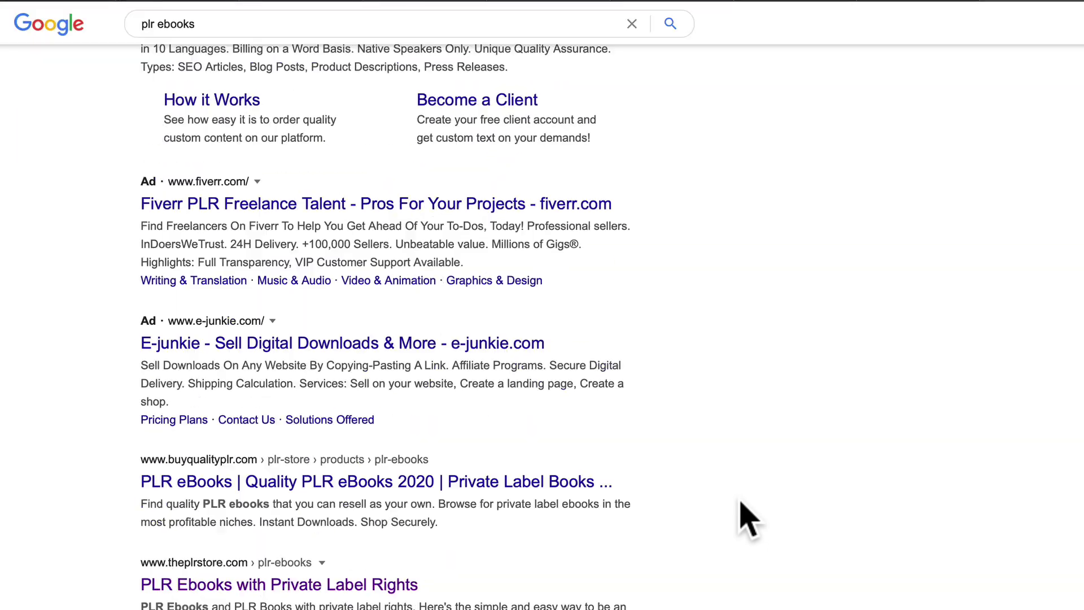
scroll(750, 520, "down", 8)
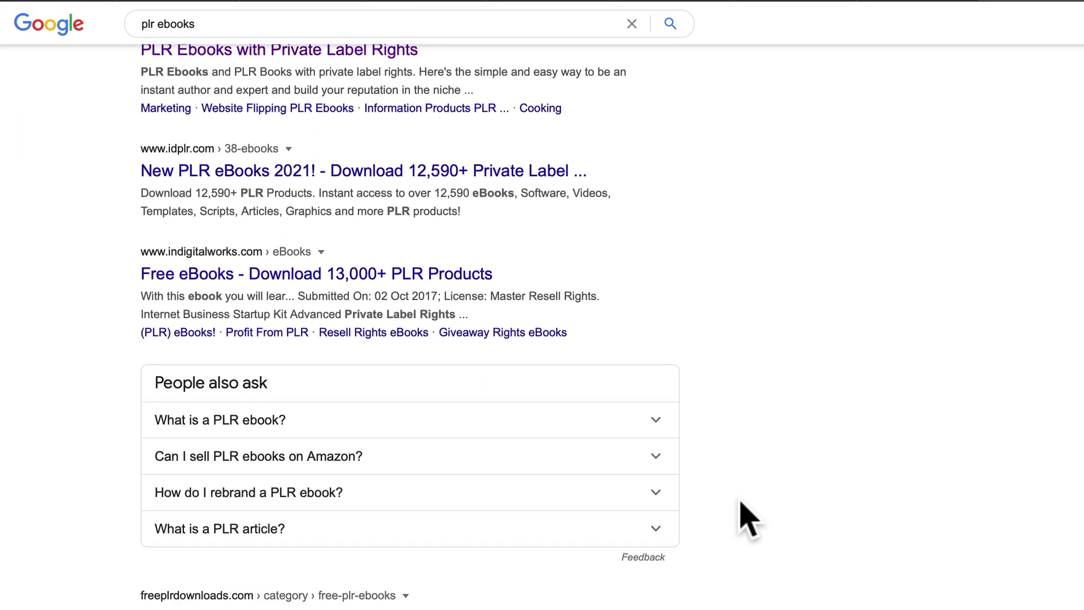
scroll(750, 519, "down", 3)
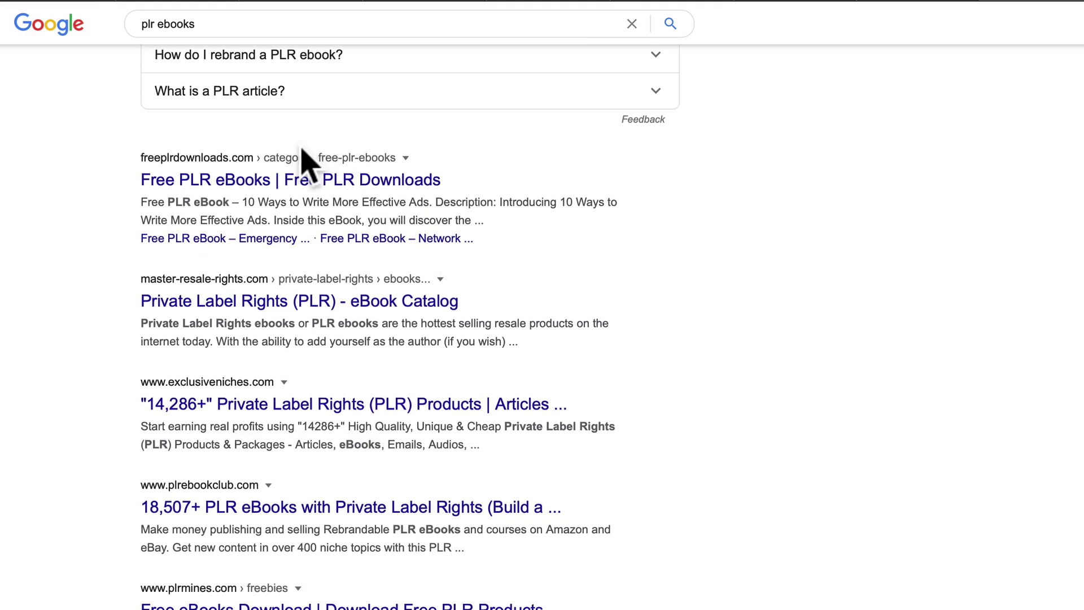
scroll(757, 467, "down", 2)
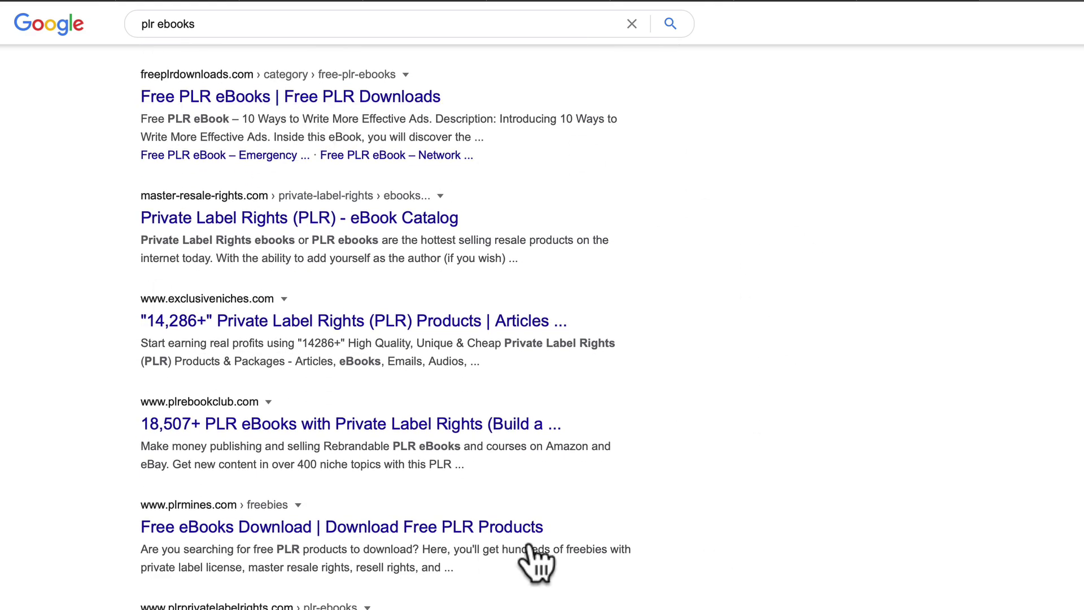
scroll(719, 581, "down", 5)
scroll(755, 523, "down", 6)
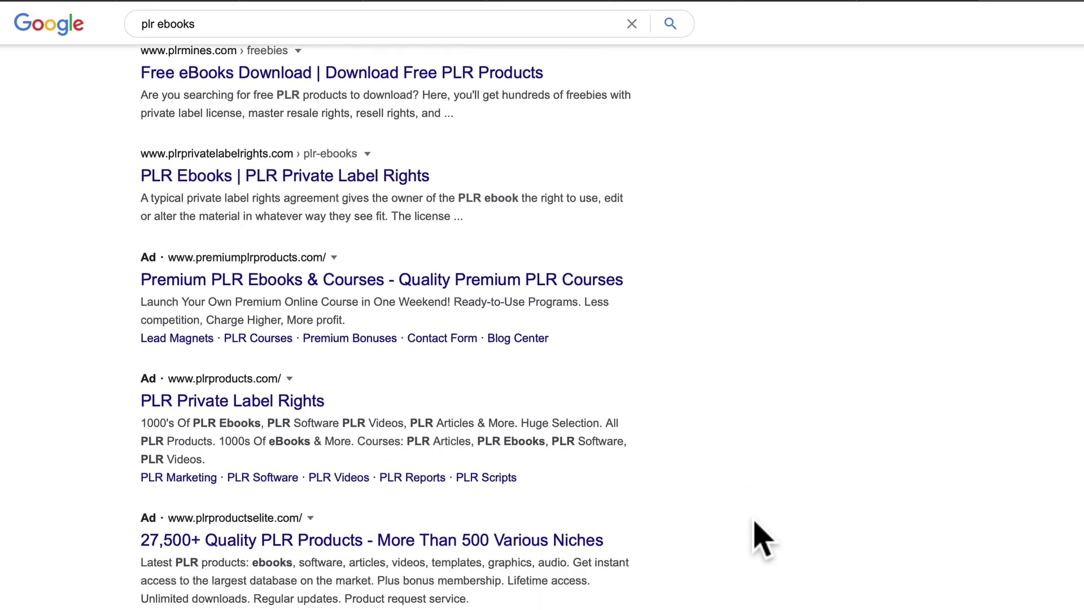
scroll(755, 522, "up", 12)
scroll(755, 522, "up", 10)
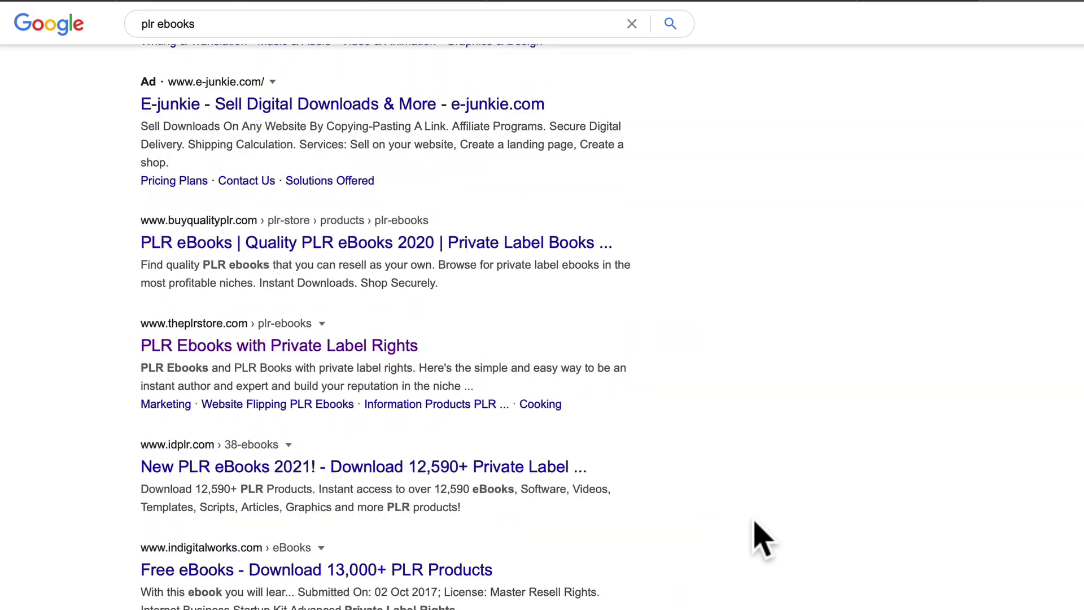
scroll(685, 356, "up", 2)
scroll(685, 361, "down", 20)
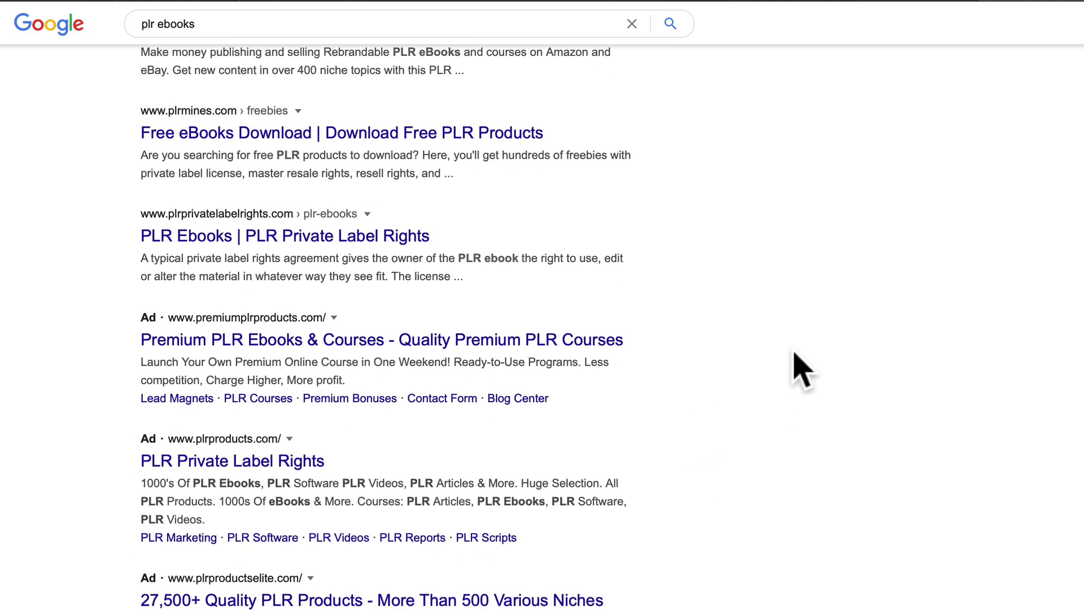
scroll(737, 530, "down", 1)
scroll(747, 565, "down", 3)
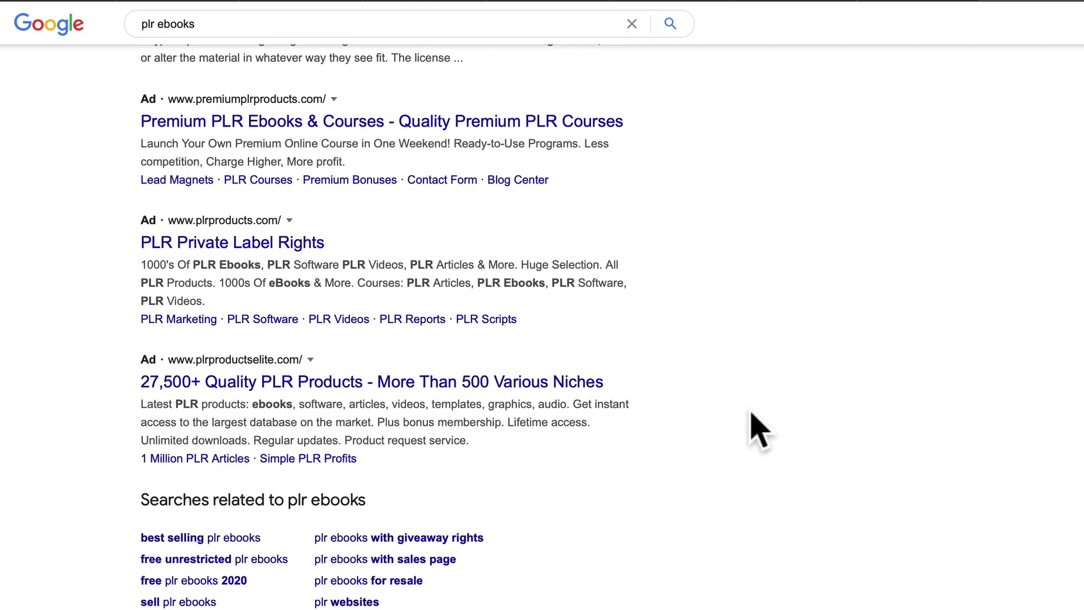
scroll(678, 300, "up", 10)
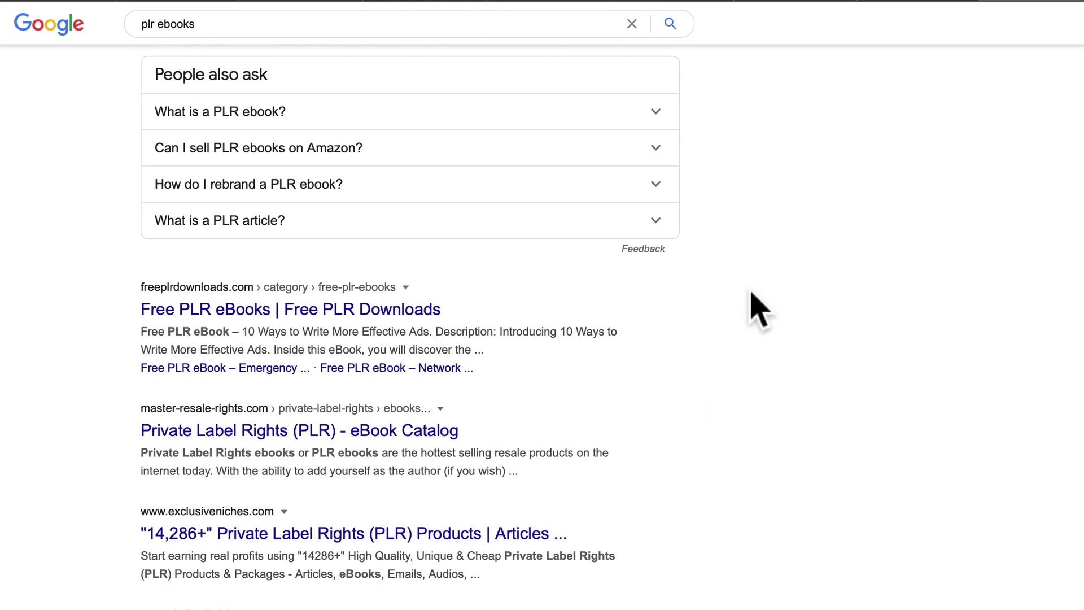
scroll(760, 311, "up", 12)
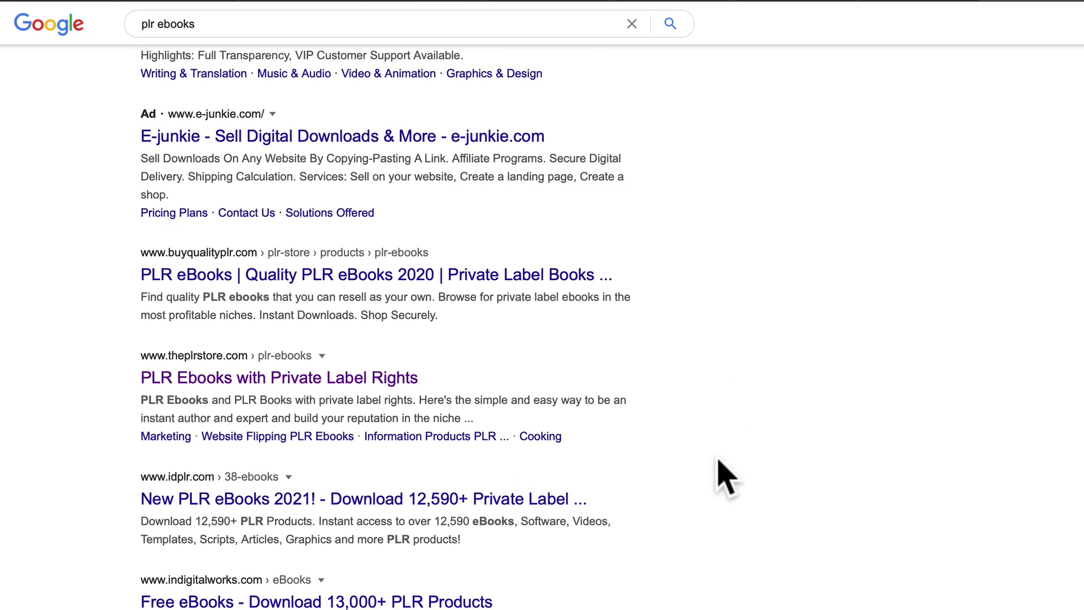
scroll(723, 474, "down", 6)
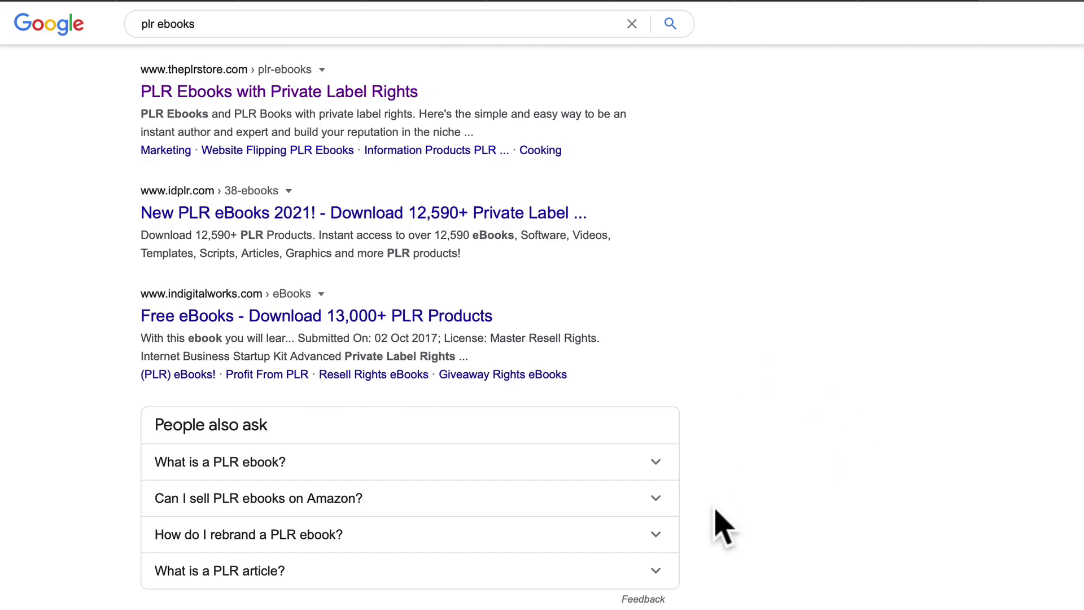
scroll(733, 525, "down", 14)
scroll(714, 551, "up", 18)
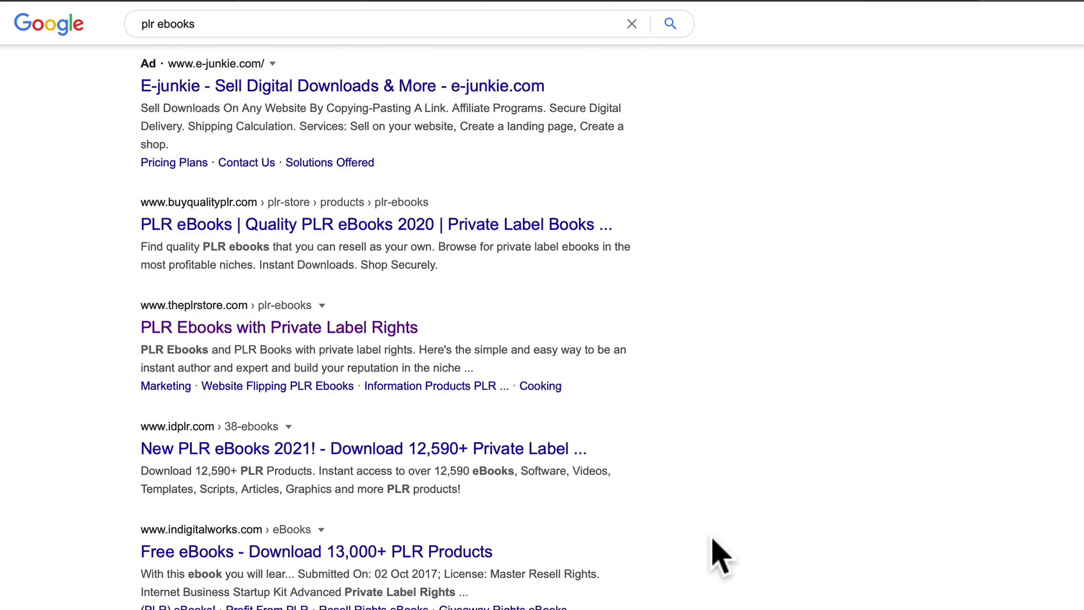
scroll(714, 501, "down", 8)
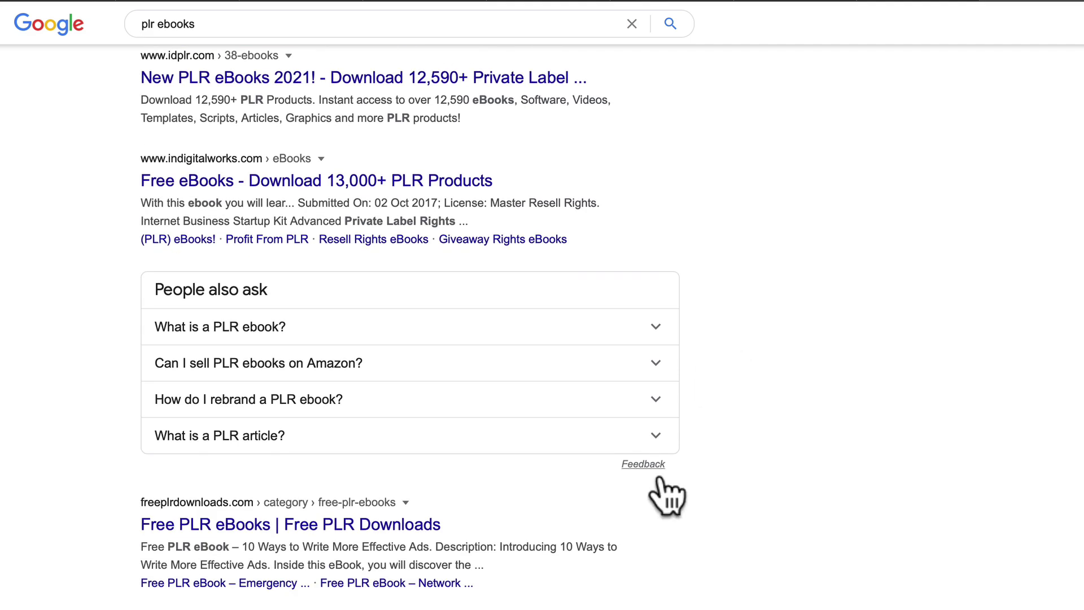
scroll(687, 537, "down", 8)
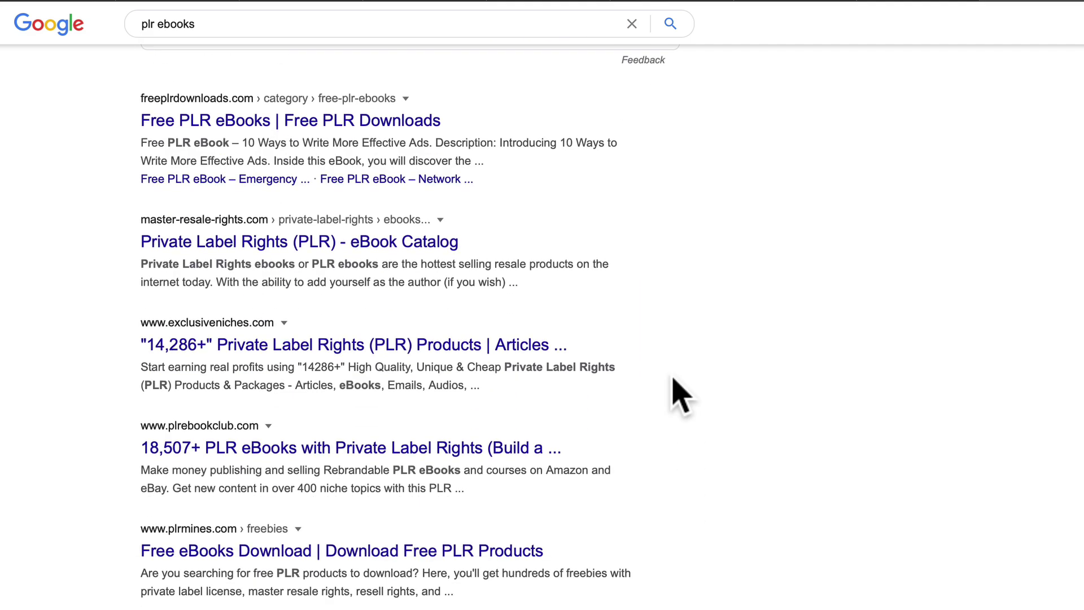
scroll(680, 511, "down", 5)
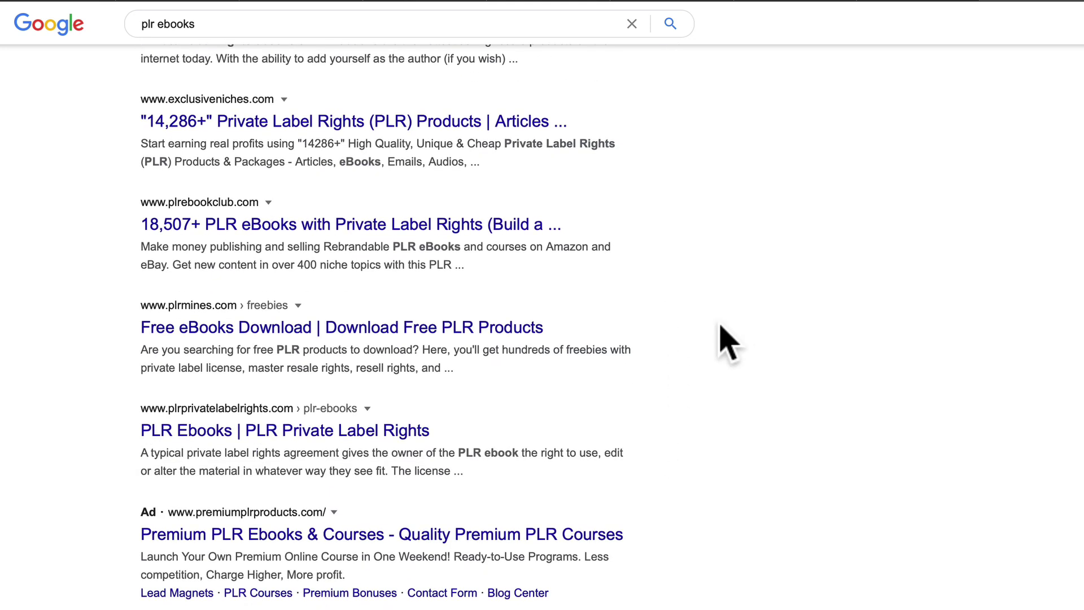
scroll(716, 496, "down", 8)
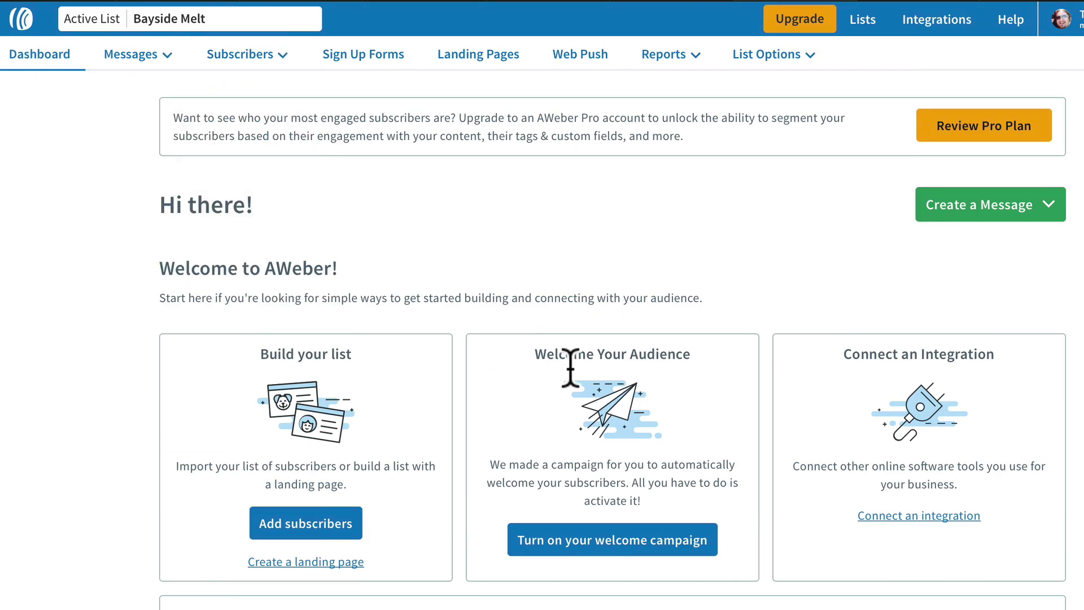
Switch to the AWeber dashboard for the Bayside Melt list and look over its getting-started options.
scroll(587, 396, "down", 5)
scroll(874, 405, "up", 5)
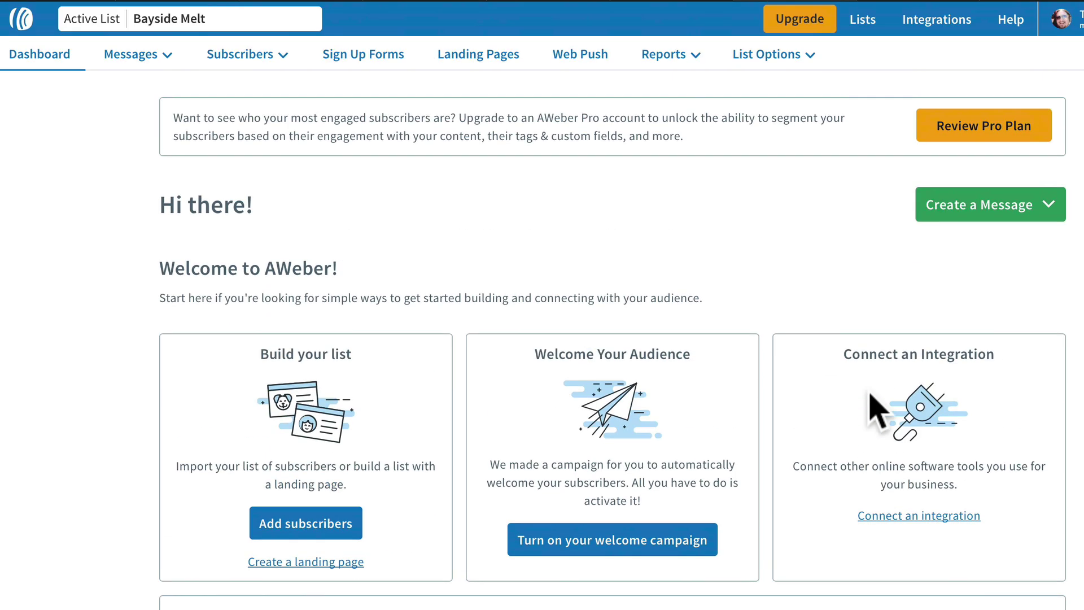